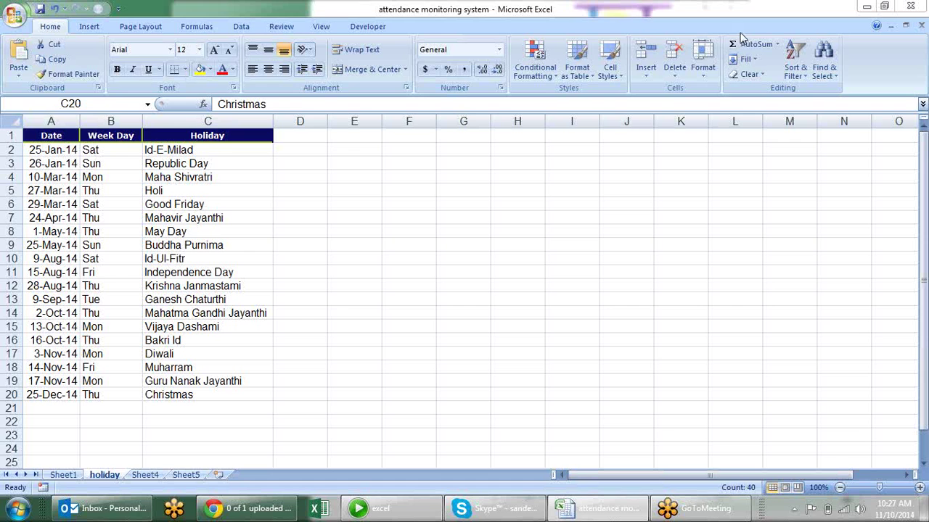
# Look over the holiday dates and close an accidentally opened browser window
pyautogui.click(164, 219)
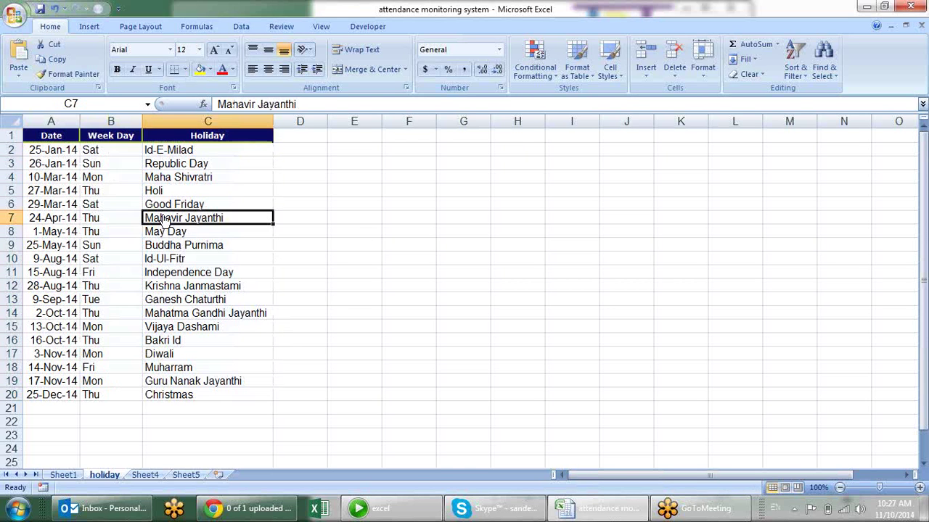
pyautogui.moveTo(65, 152); pyautogui.dragTo(40, 350)
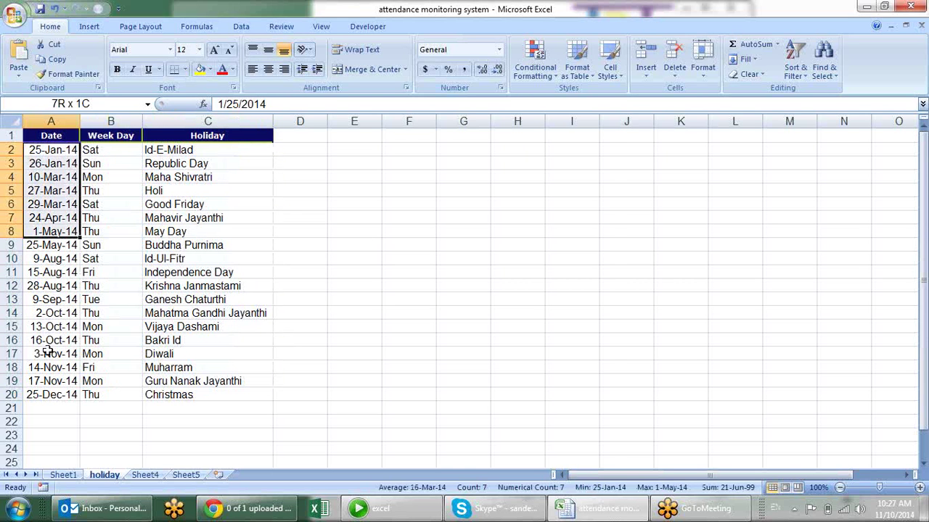
pyautogui.click(290, 215)
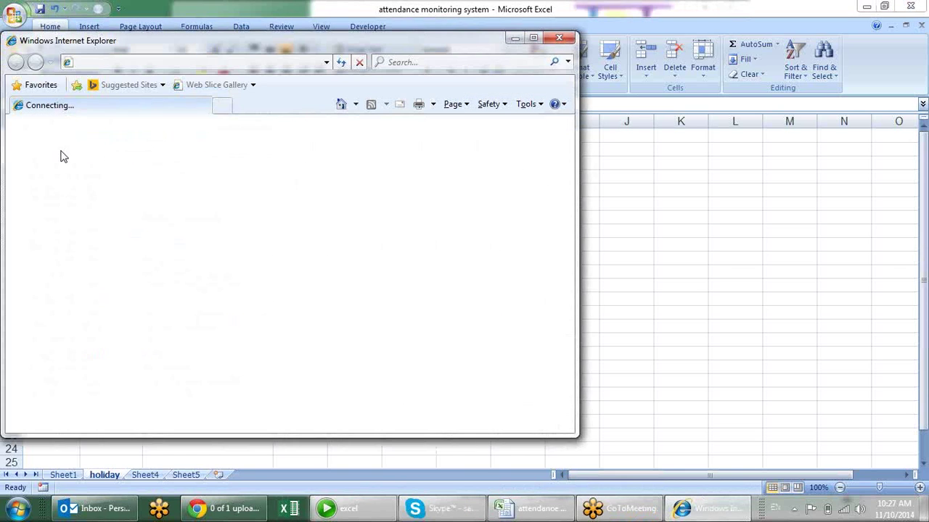
pyautogui.click(559, 41)
pyautogui.click(186, 389)
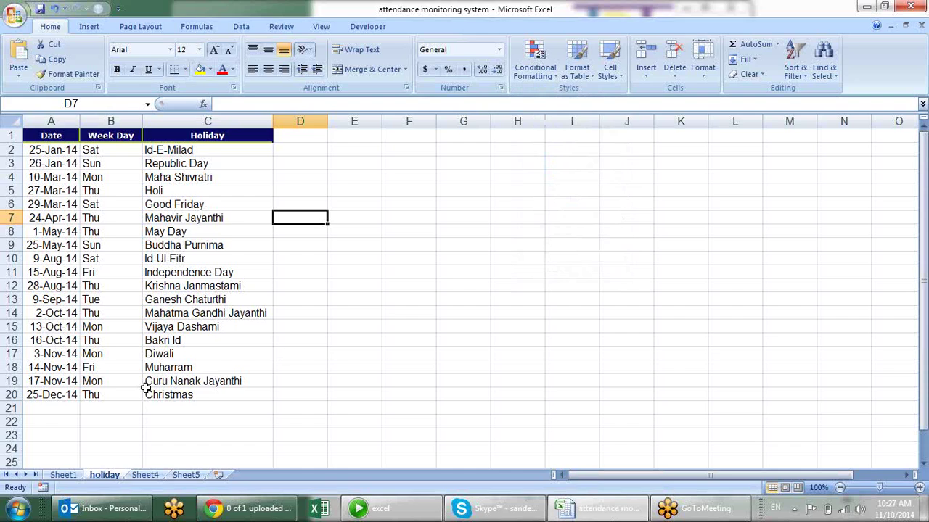
# Name the holiday dates range A2:A20 'hl' via the Name Box
pyautogui.click(64, 396)
pyautogui.moveTo(64, 397); pyautogui.dragTo(70, 151)
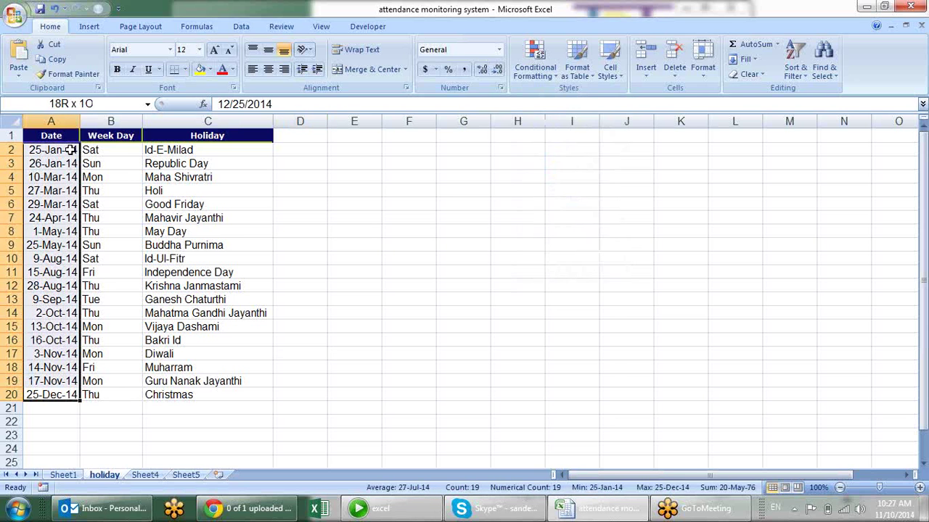
pyautogui.click(73, 104)
pyautogui.write('hl')
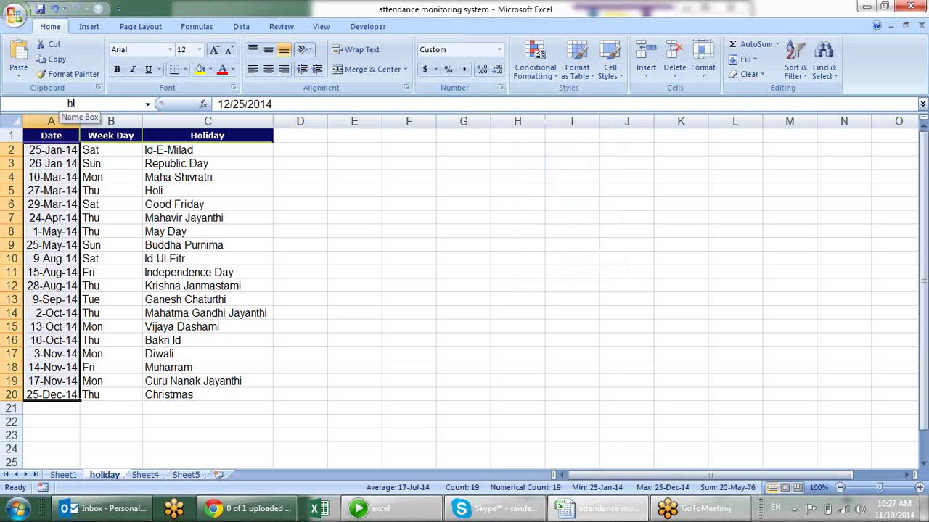
# Test the hl name by entering =hl in F8, then go to Sheet4
pyautogui.click(392, 230)
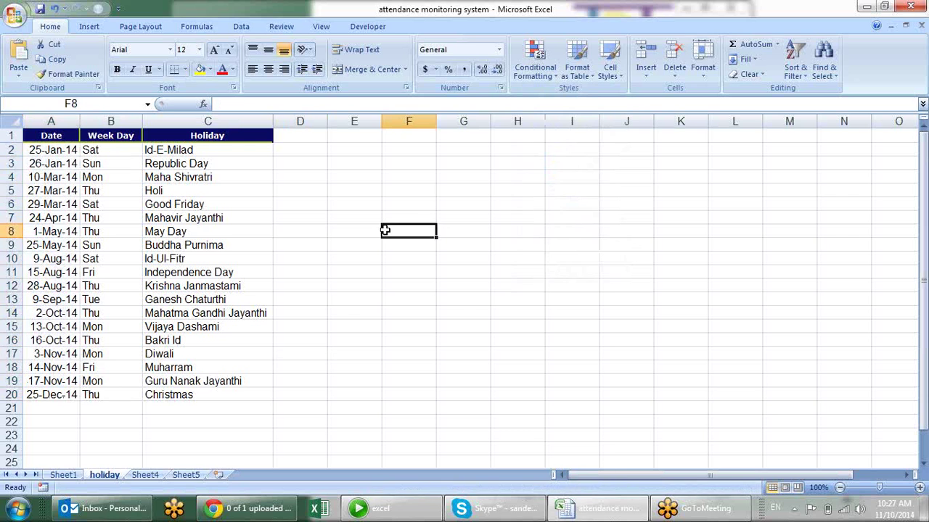
pyautogui.write('=hl')
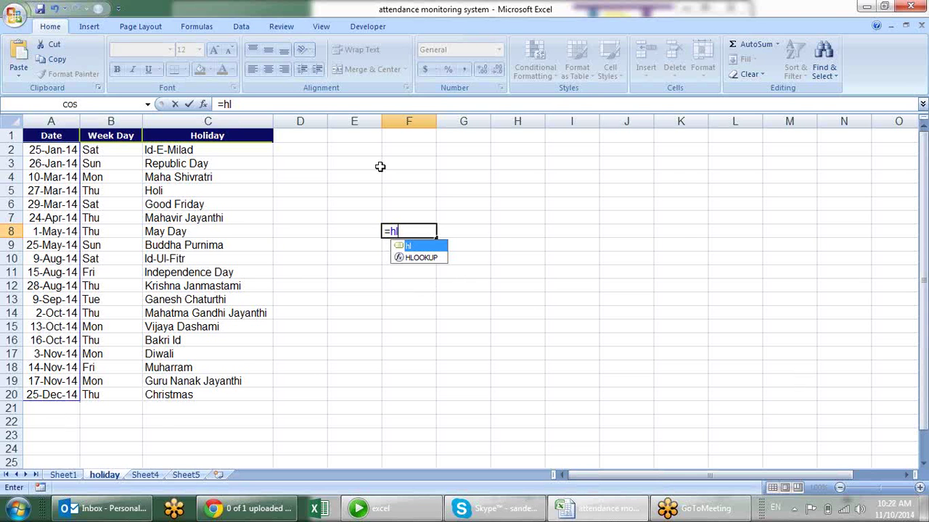
pyautogui.press('Escape')
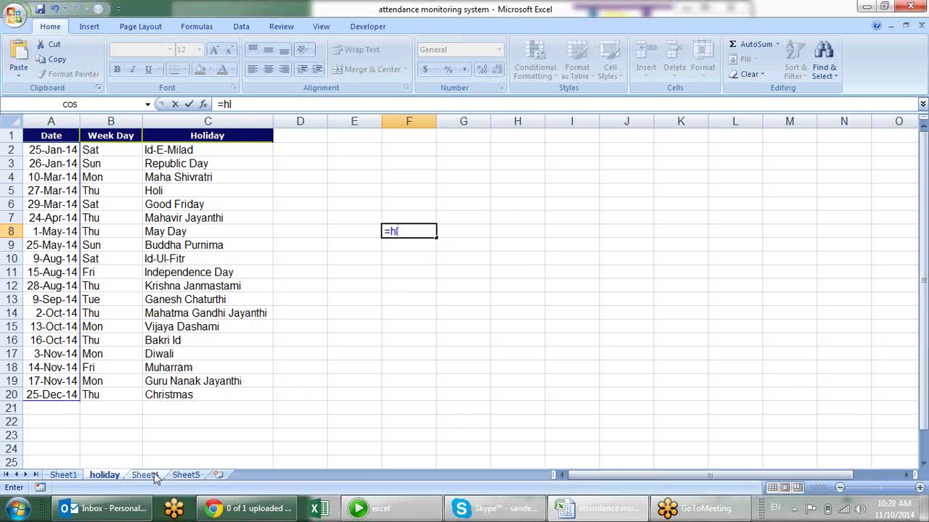
pyautogui.click(145, 475)
pyautogui.rightClick(58, 122)
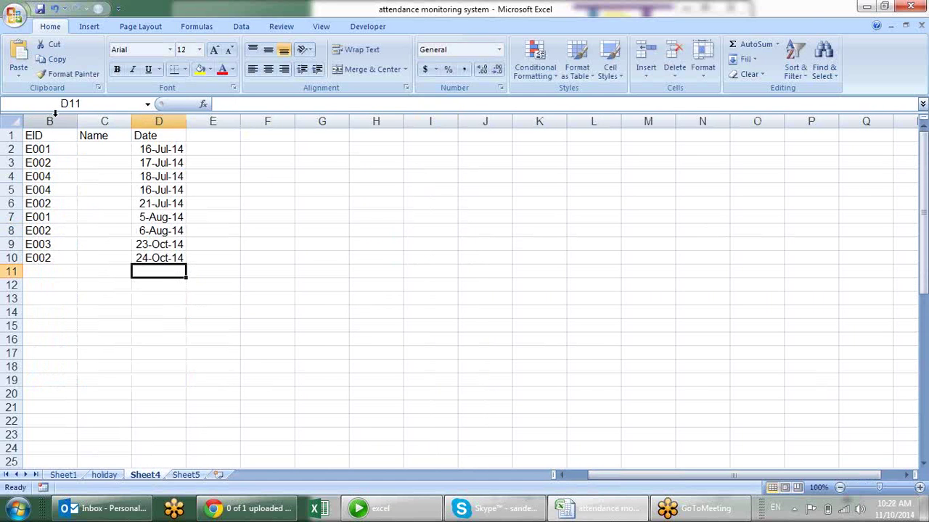
pyautogui.click(101, 186)
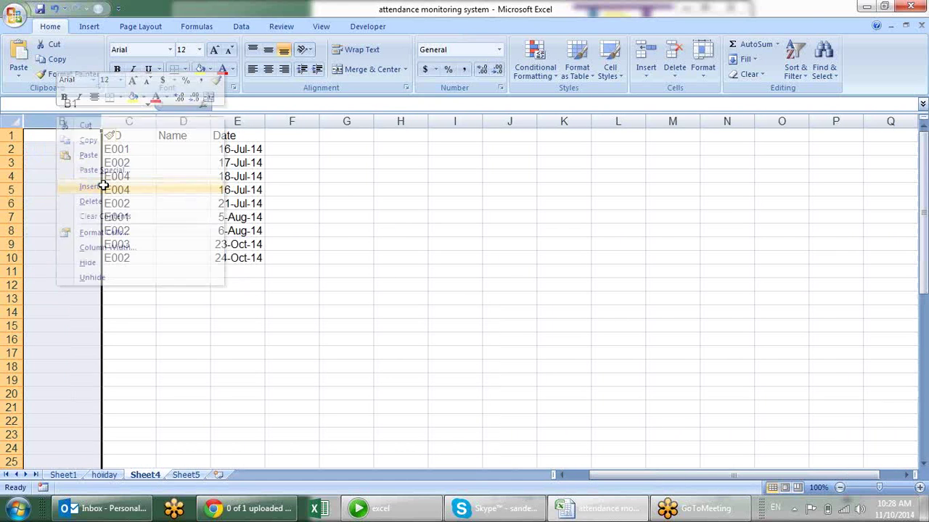
pyautogui.click(426, 224)
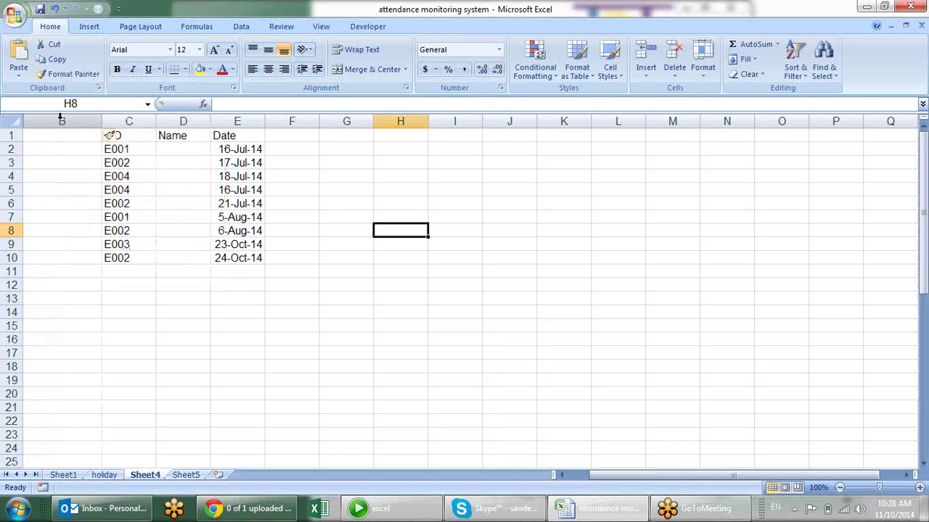
pyautogui.rightClick(63, 123)
pyautogui.click(112, 203)
pyautogui.click(245, 257)
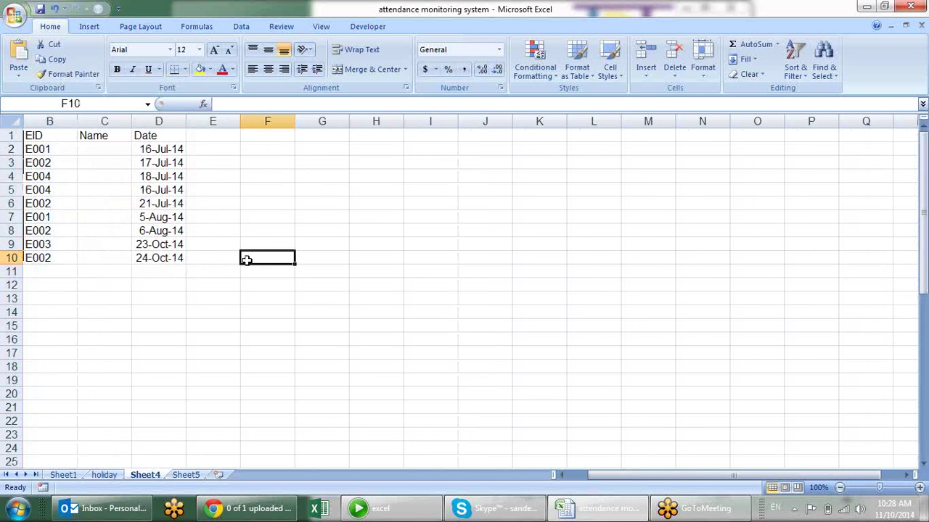
pyautogui.click(65, 150)
pyautogui.click(66, 178)
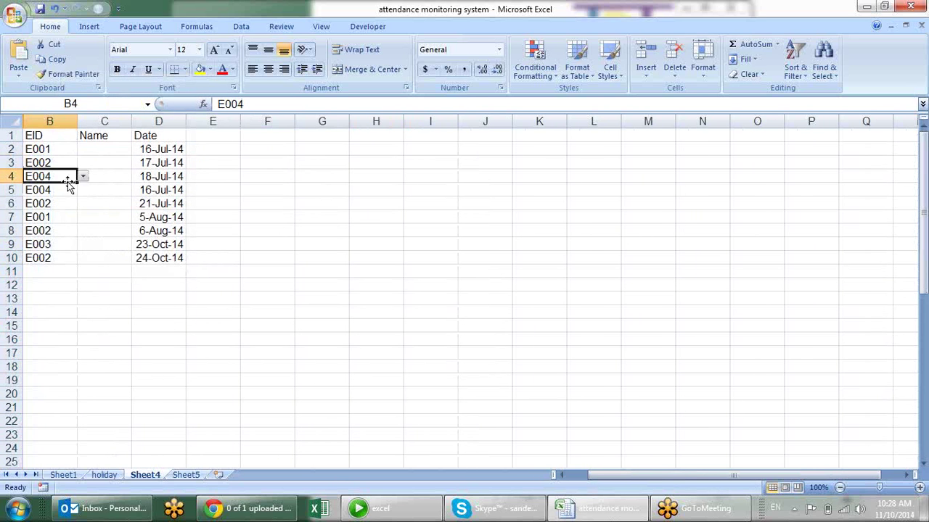
pyautogui.click(99, 149)
pyautogui.click(109, 166)
pyautogui.click(106, 191)
pyautogui.click(107, 218)
pyautogui.click(105, 247)
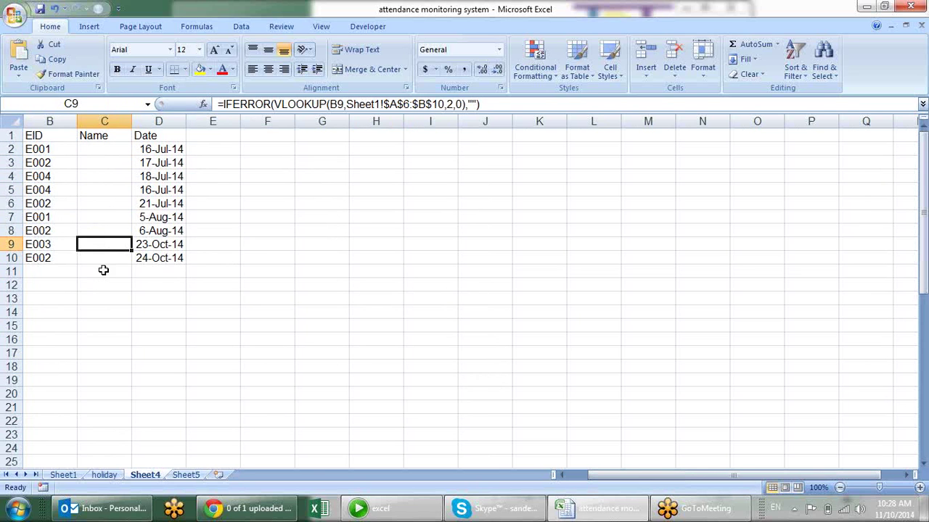
pyautogui.click(160, 175)
pyautogui.click(162, 217)
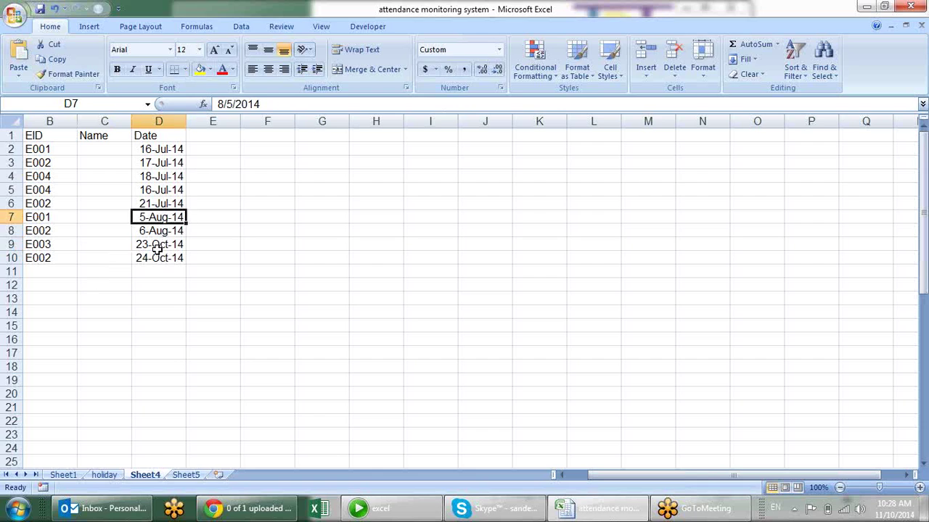
pyautogui.click(157, 245)
pyautogui.click(156, 259)
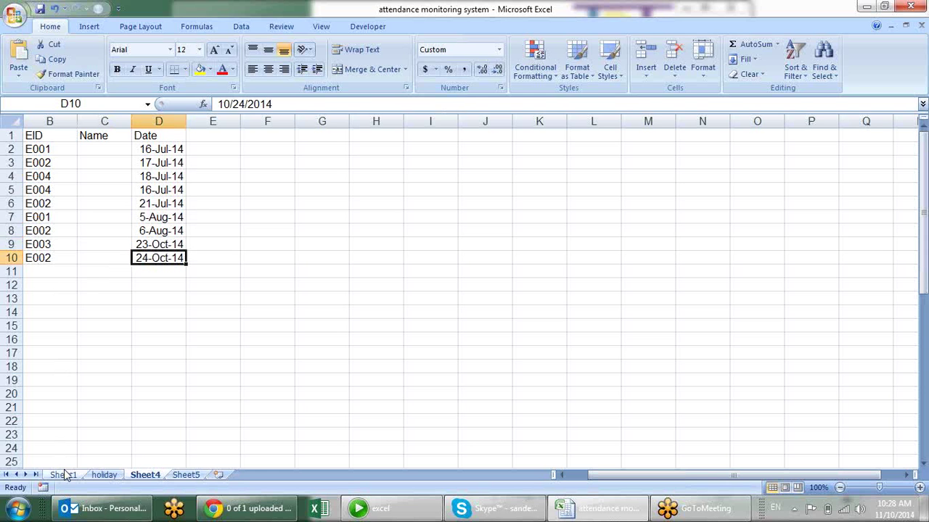
pyautogui.click(64, 149)
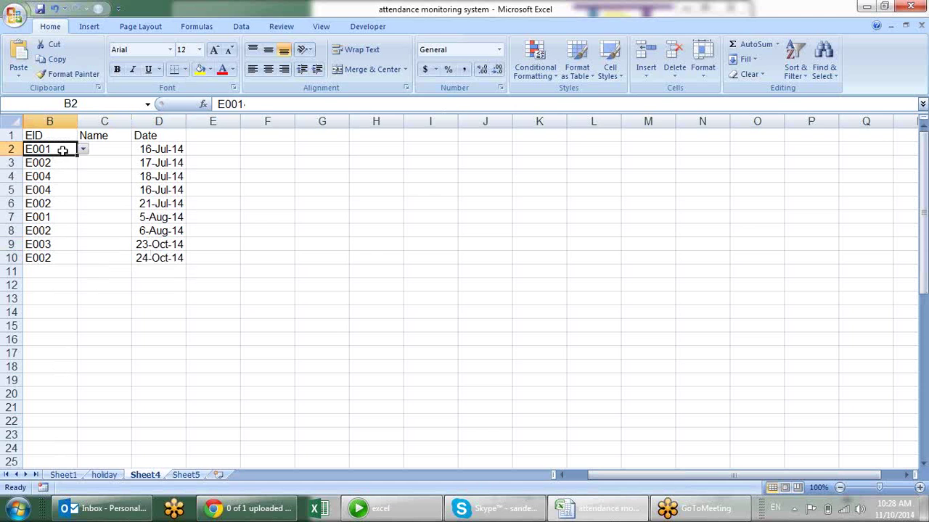
# Check the EID dropdown choice lists in B2 and B11
pyautogui.click(241, 26)
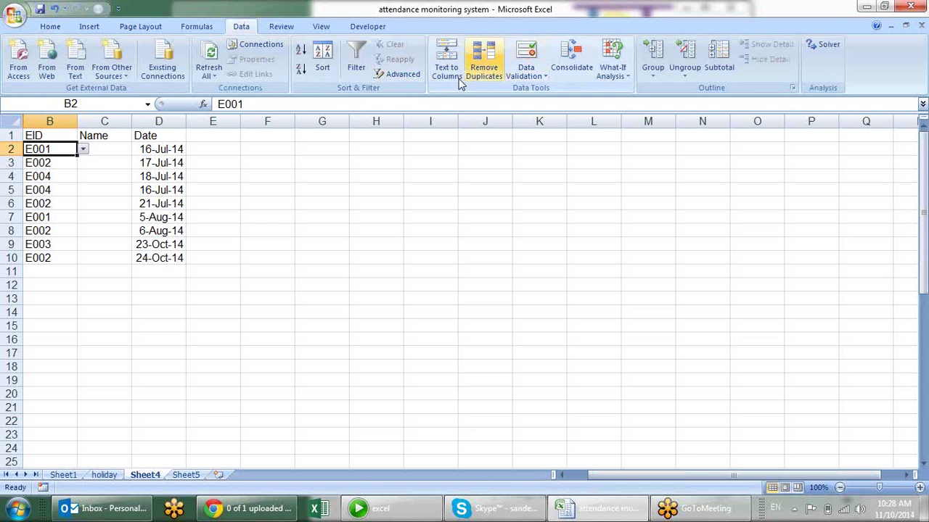
pyautogui.click(84, 148)
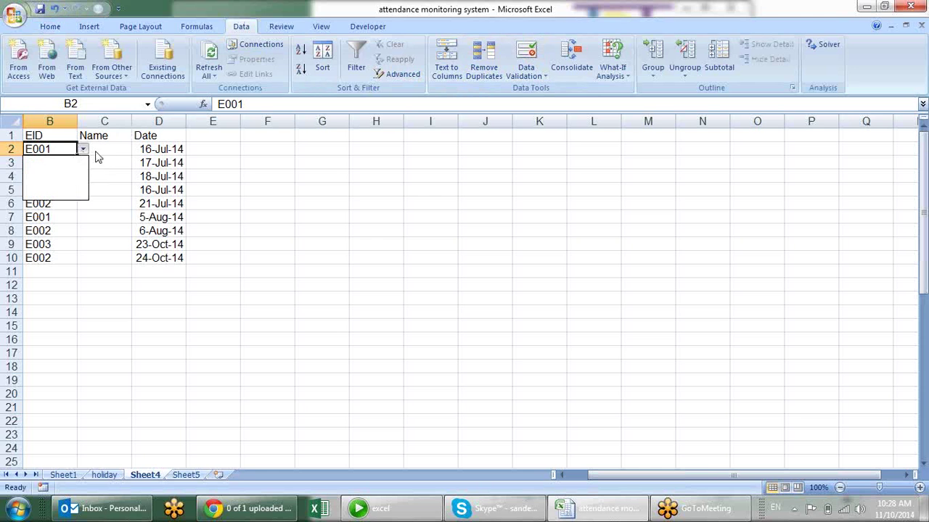
pyautogui.press('Escape')
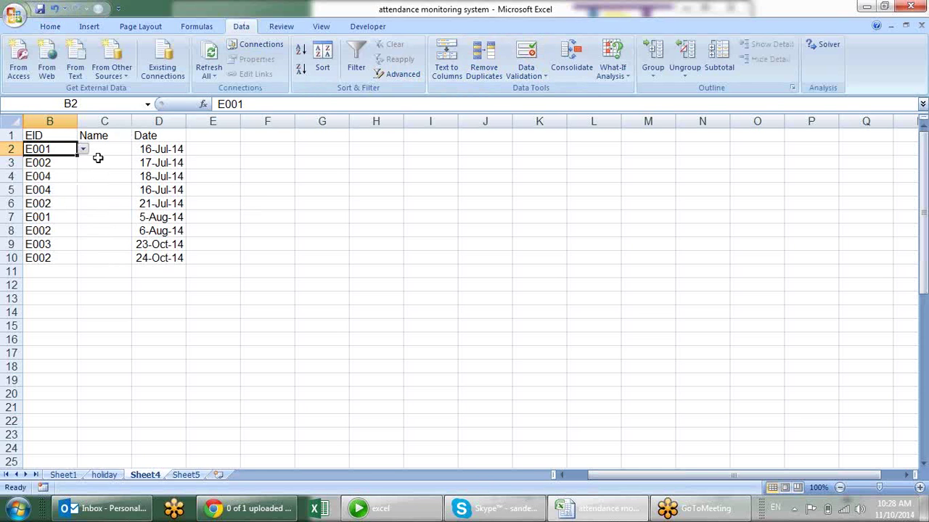
pyautogui.click(83, 149)
pyautogui.press('Escape')
pyautogui.click(63, 271)
pyautogui.click(84, 271)
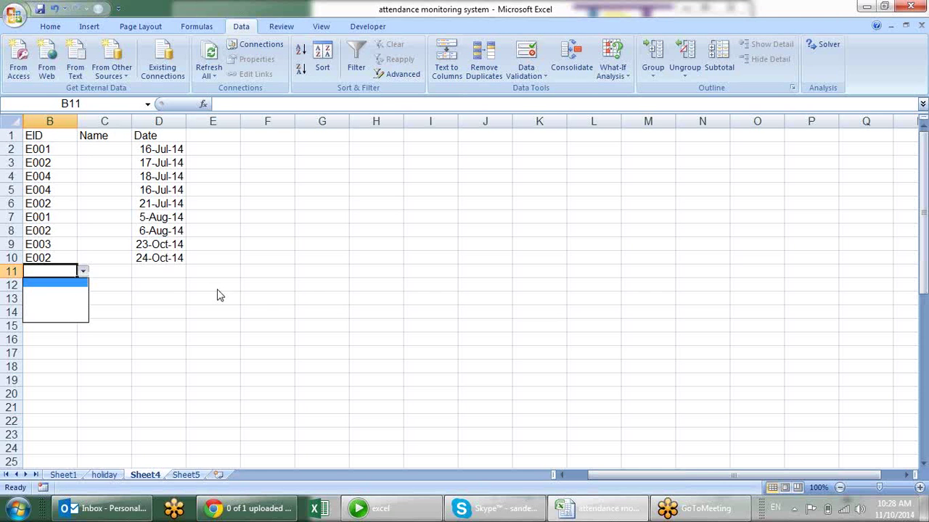
pyautogui.press('Escape')
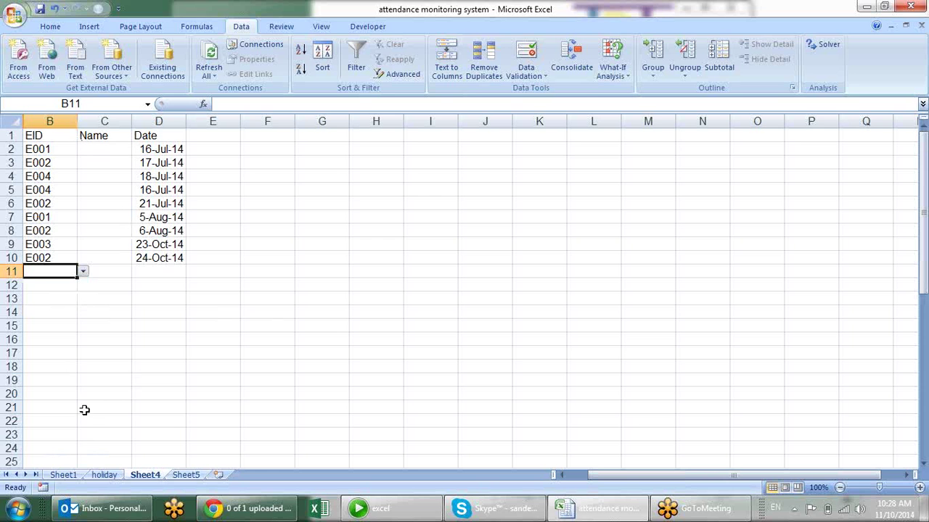
# Inspect the name formulas in C2, C5 and C10, then view Sheet1
pyautogui.click(109, 149)
pyautogui.click(106, 192)
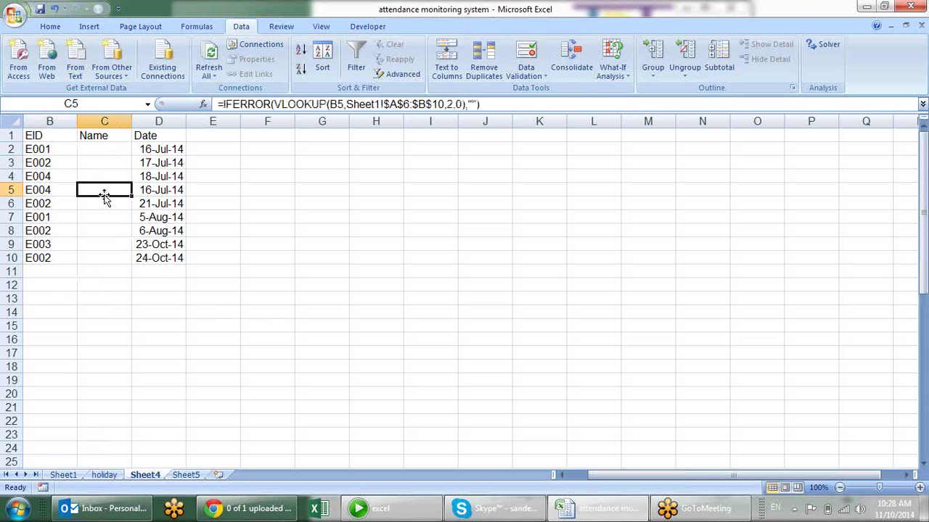
pyautogui.click(101, 261)
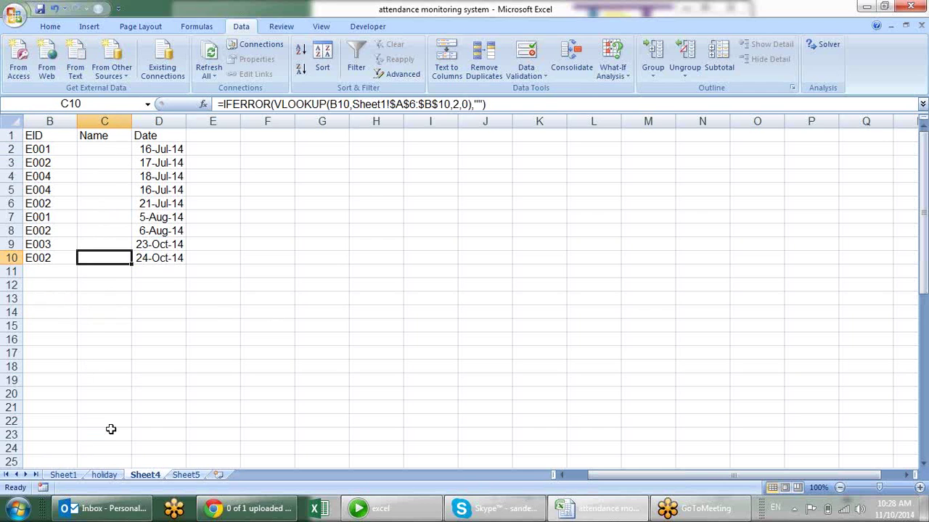
pyautogui.click(63, 474)
pyautogui.click(189, 238)
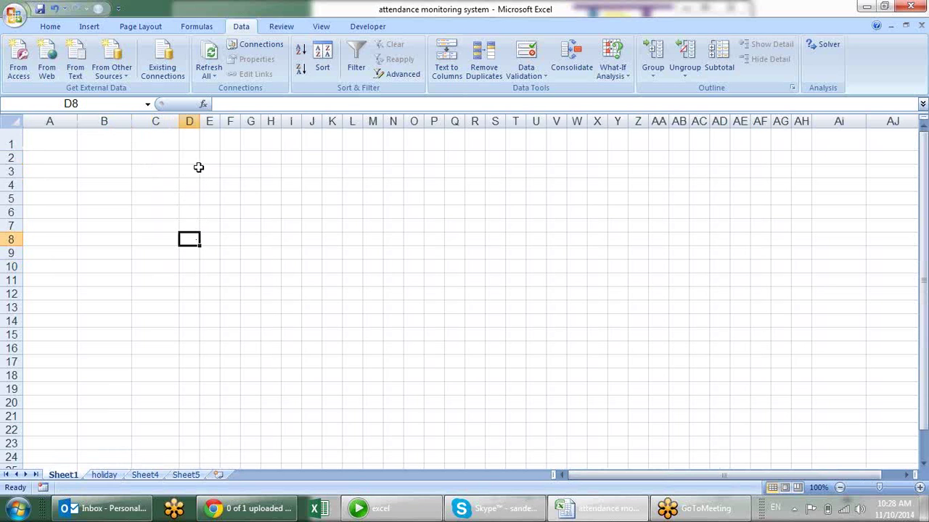
pyautogui.click(54, 175)
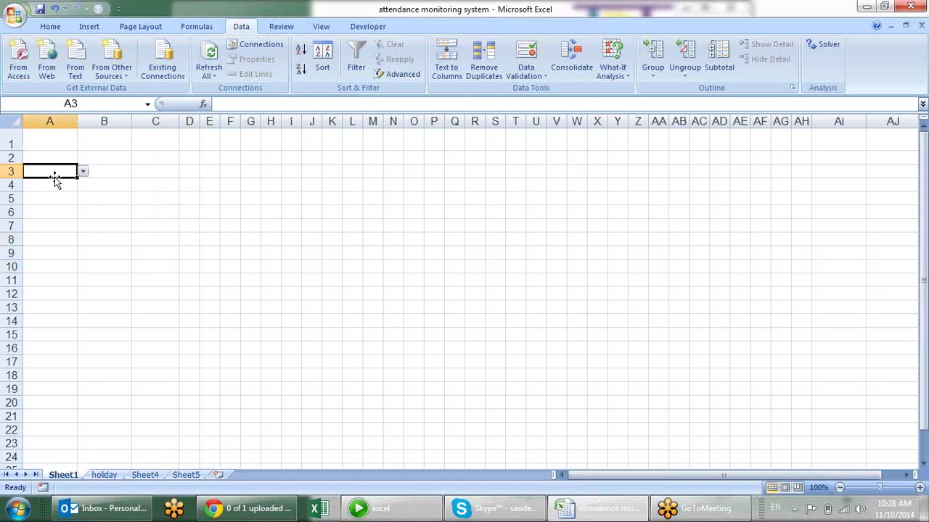
pyautogui.click(84, 173)
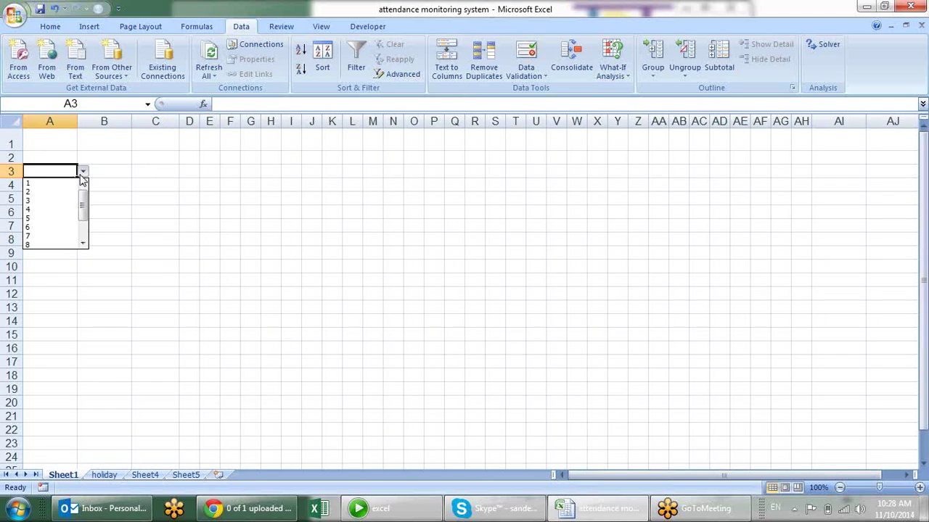
pyautogui.moveTo(85, 202); pyautogui.dragTo(87, 239)
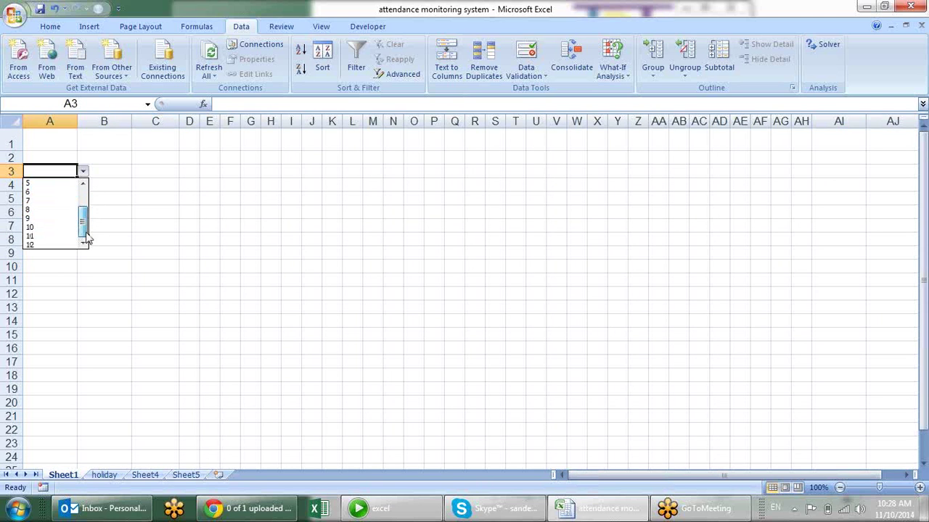
pyautogui.scroll(2, 87, 181)
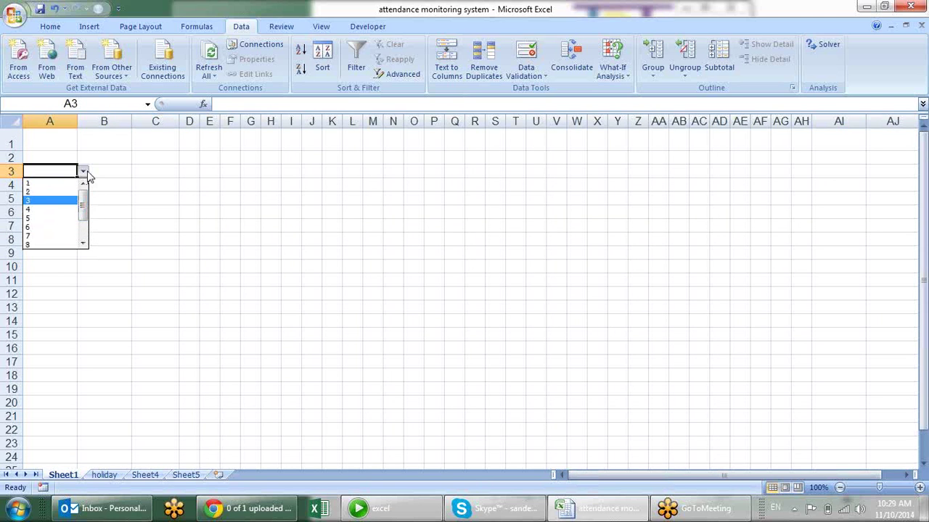
pyautogui.click(526, 57)
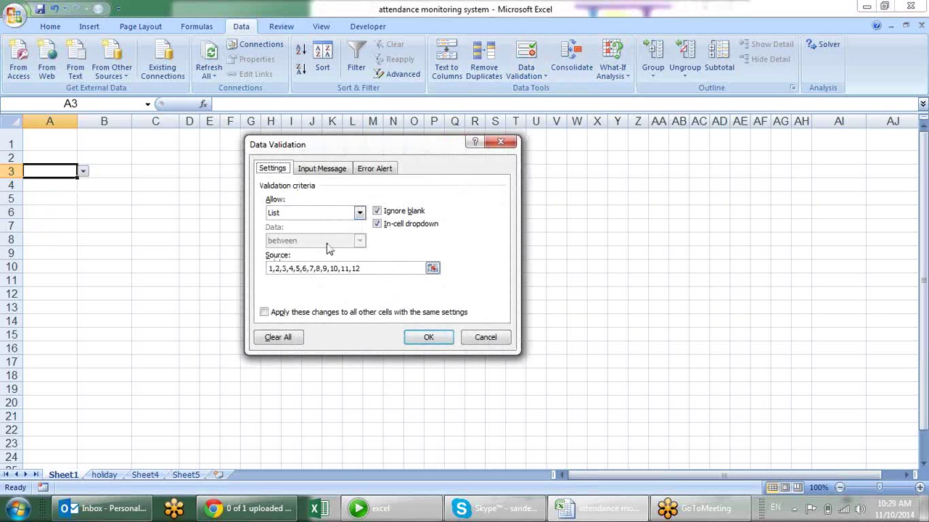
pyautogui.click(428, 337)
pyautogui.click(128, 172)
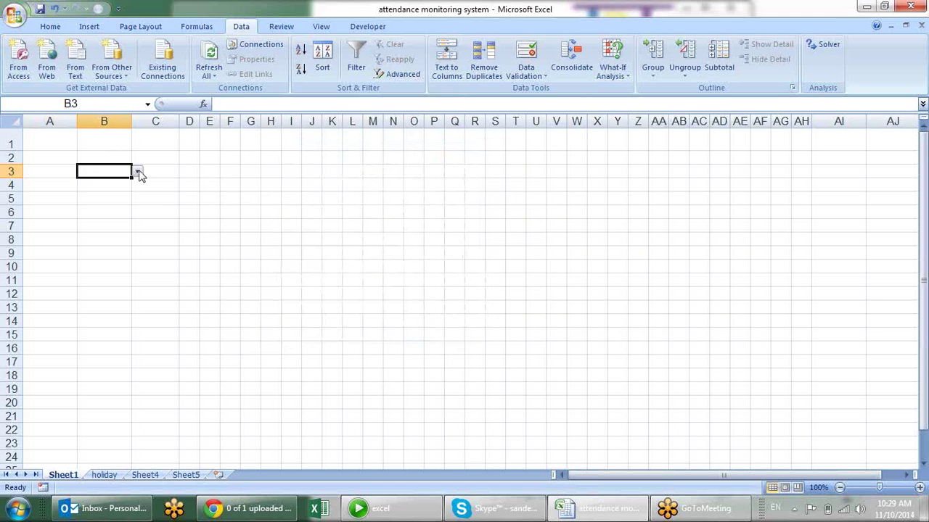
pyautogui.click(137, 172)
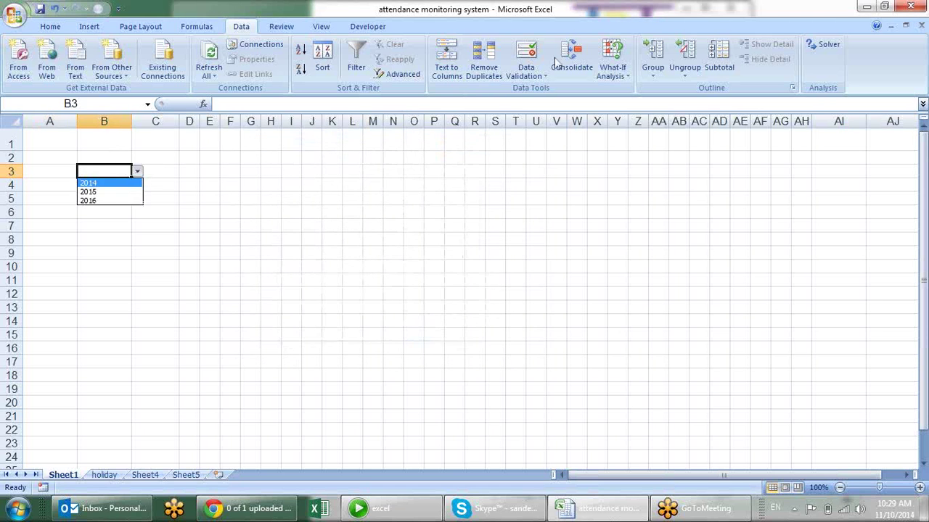
pyautogui.click(526, 54)
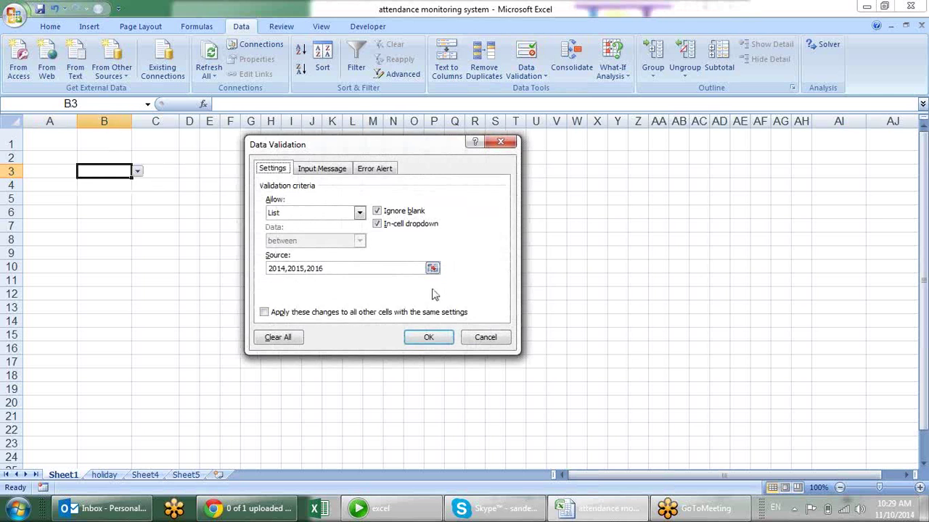
pyautogui.press('Escape')
pyautogui.click(54, 157)
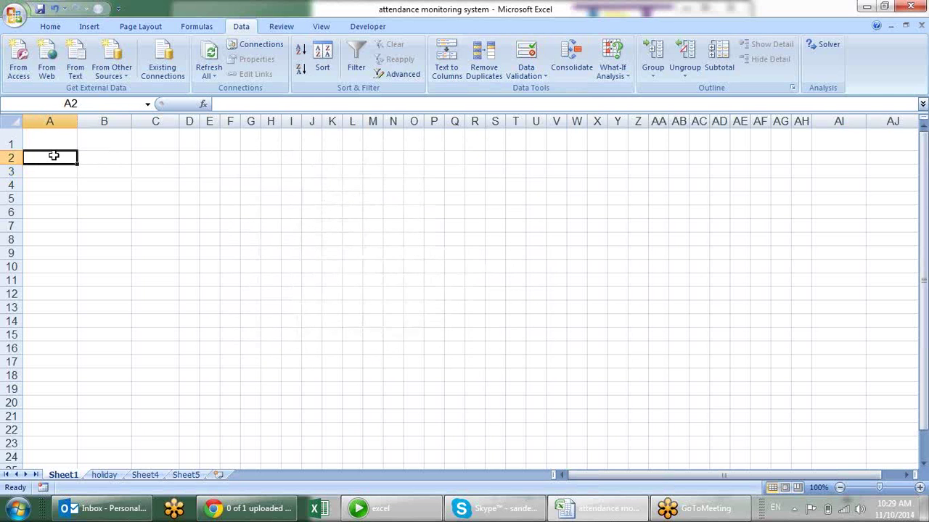
# Enter the headings Month in A2 and Year in B2
pyautogui.write('Month')
pyautogui.press('Tab')
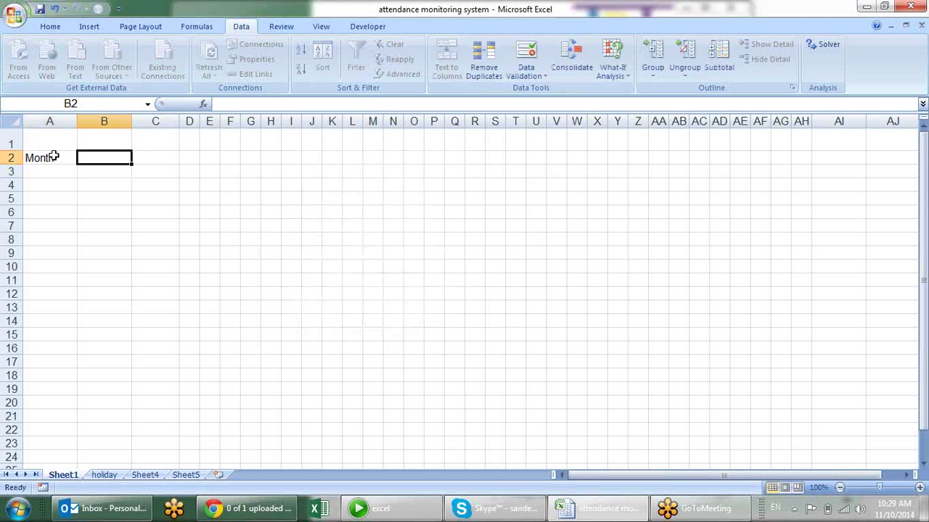
pyautogui.write('Year')
pyautogui.press('Return')
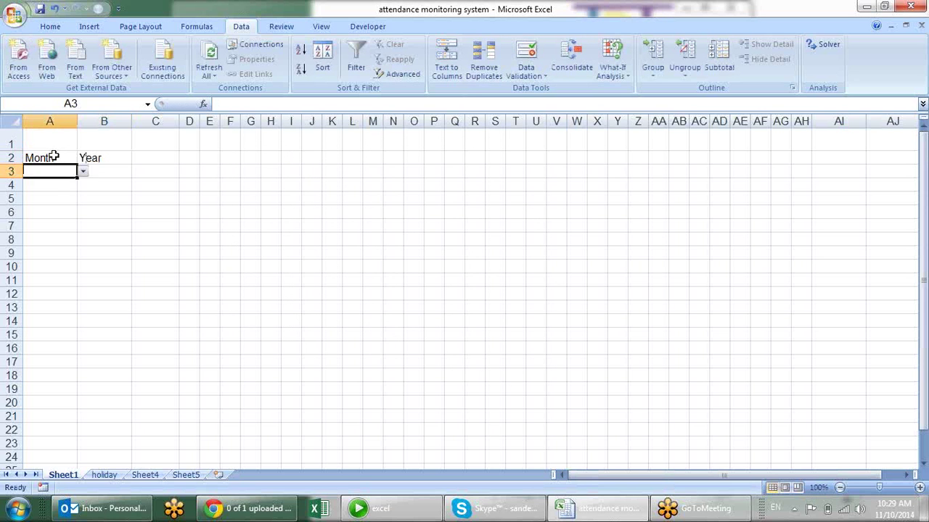
# Apply All Borders to the A2:B3 block
pyautogui.hotkey('shift', 'Right')
pyautogui.hotkey('shift', 'Up')
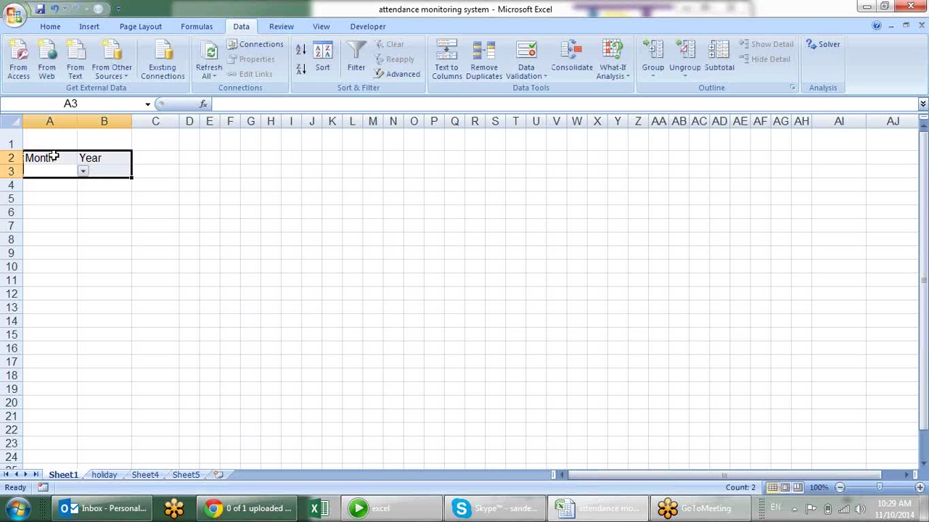
pyautogui.hotkey('alt', 'h')
pyautogui.press('c')
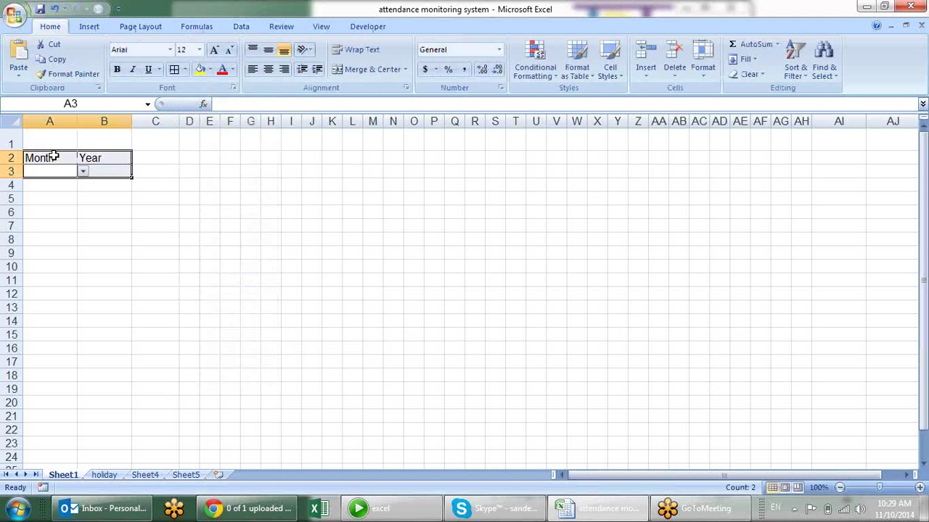
pyautogui.press('Down')
pyautogui.press('Up')
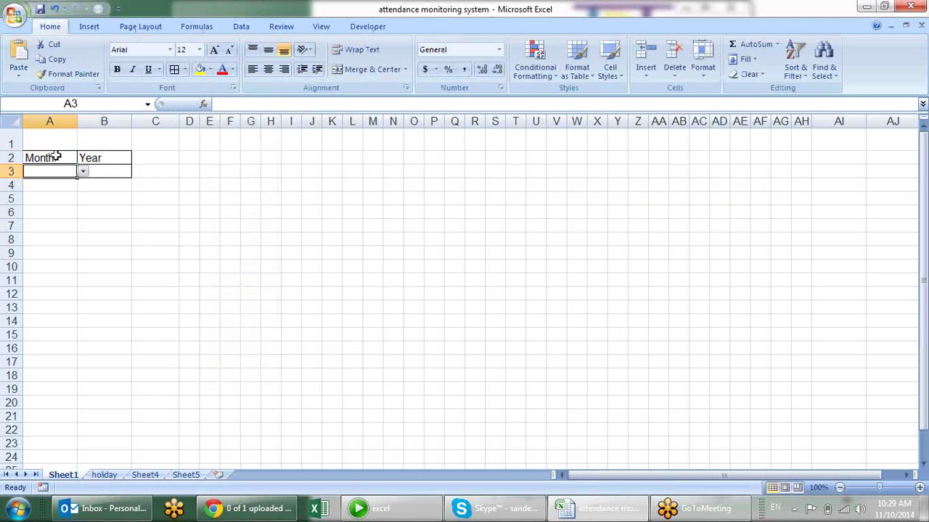
# Choose month 4 in A3 and year 2014 in B3 from their dropdowns
pyautogui.click(82, 172)
pyautogui.click(63, 210)
pyautogui.click(104, 171)
pyautogui.click(138, 172)
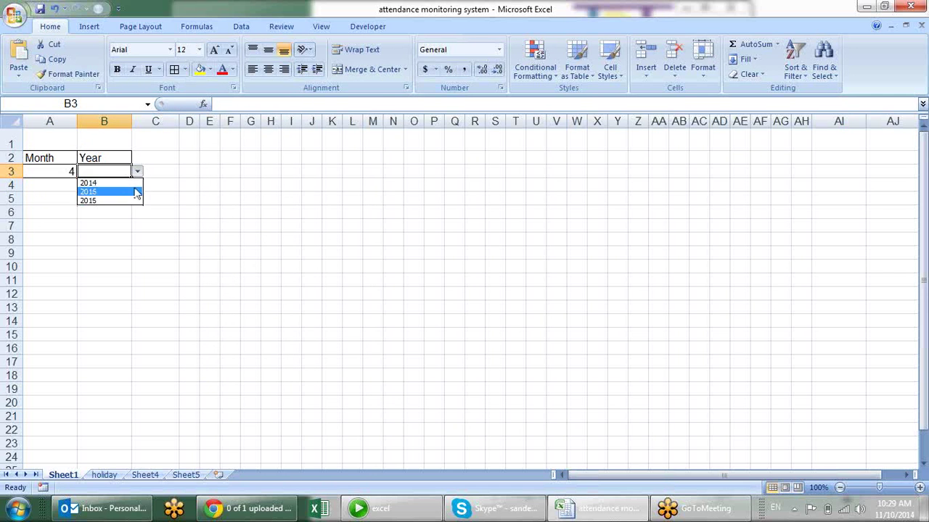
pyautogui.click(127, 181)
pyautogui.click(262, 211)
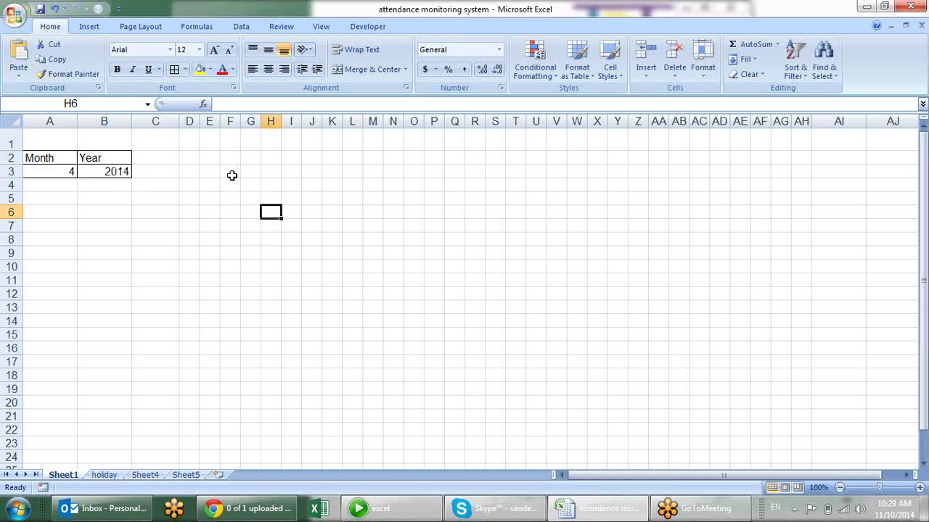
pyautogui.click(175, 144)
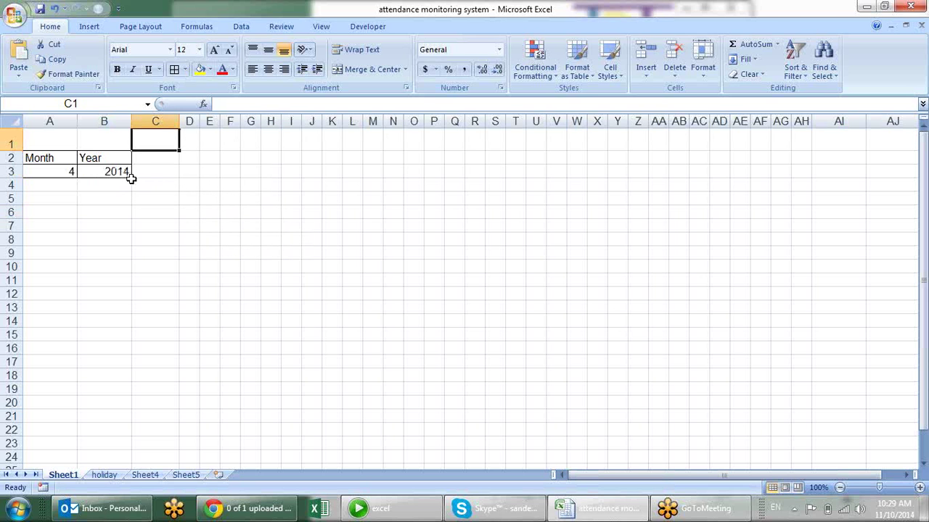
pyautogui.click(185, 200)
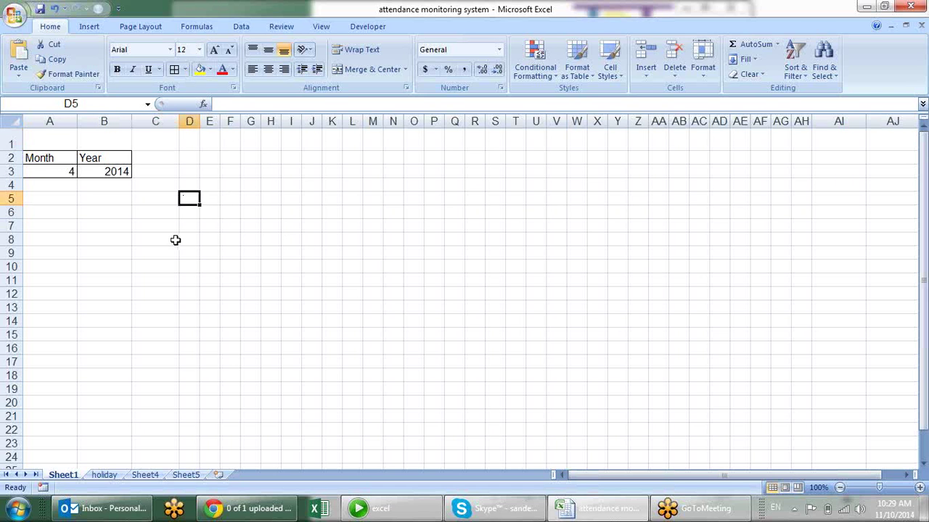
# Enter =DATE(B3,A3,1) in D5 to get the first day of the chosen month
pyautogui.write('=date')
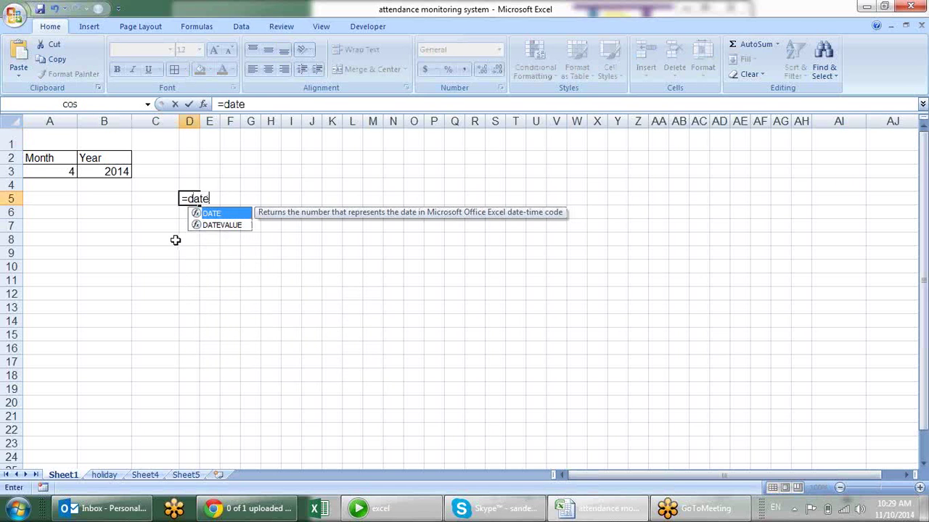
pyautogui.press('Right')
pyautogui.press('Left')
pyautogui.press('F2')
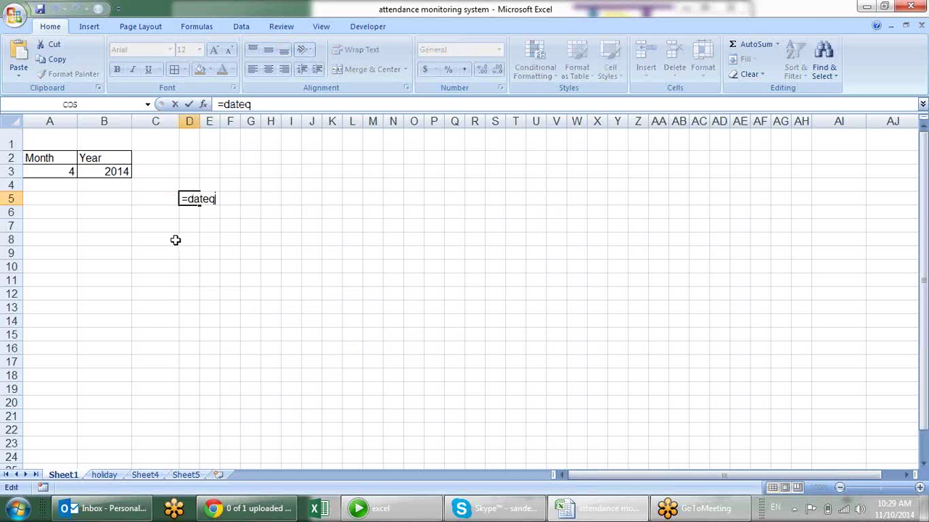
pyautogui.press('BackSpace')
pyautogui.write('(')
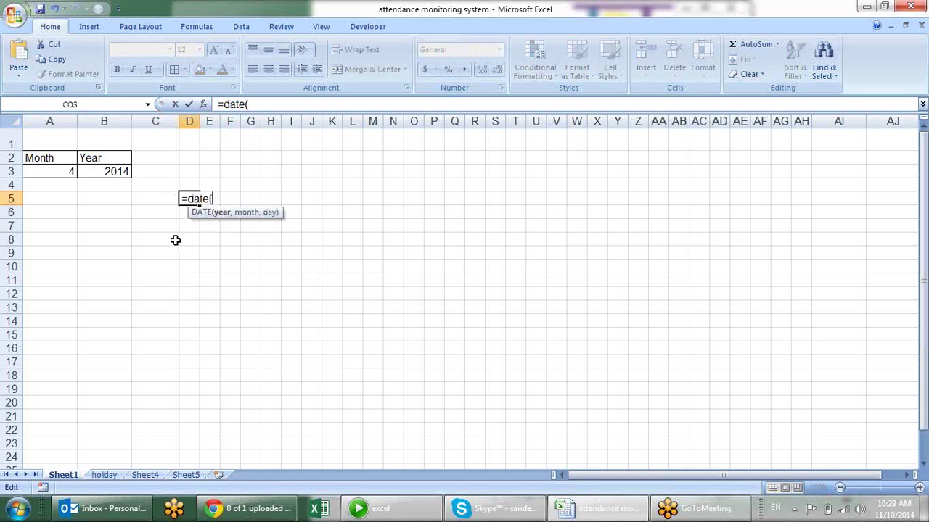
pyautogui.click(121, 171)
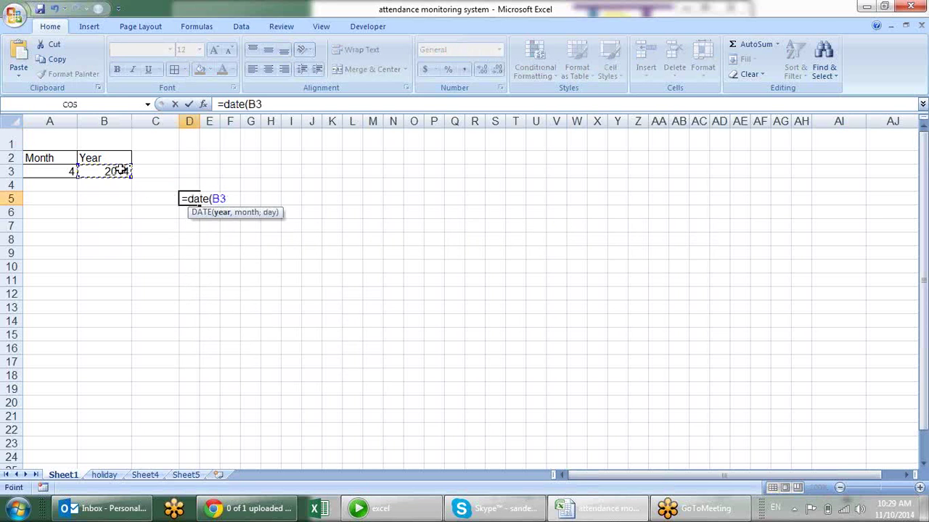
pyautogui.write(',')
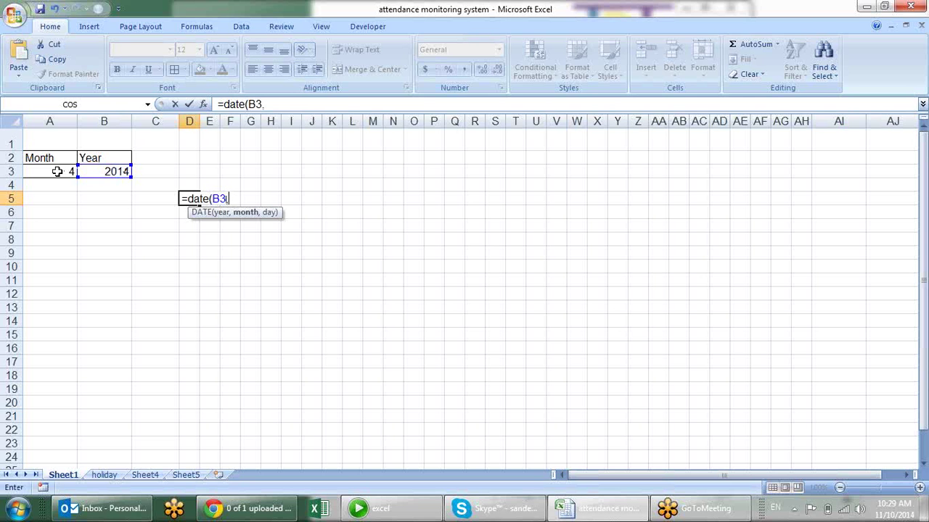
pyautogui.click(58, 171)
pyautogui.write(',1')
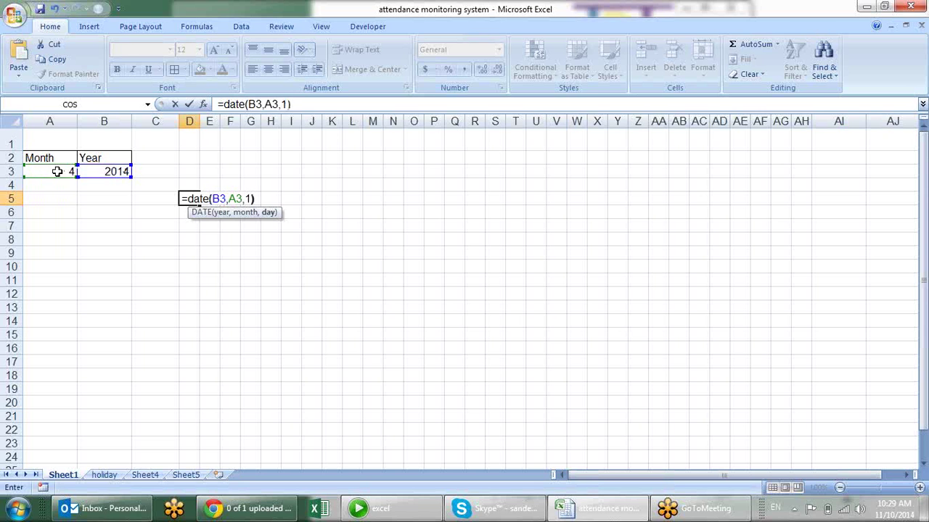
pyautogui.press('Return')
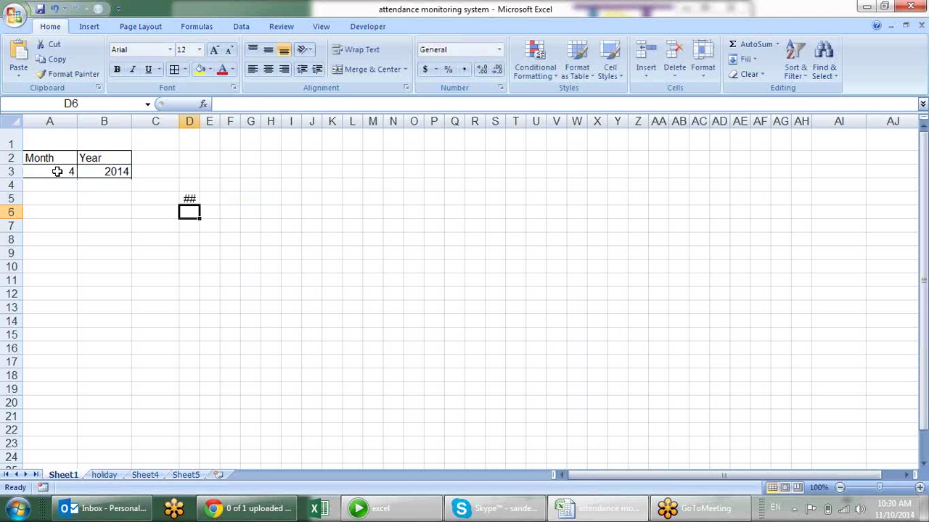
pyautogui.press('Up')
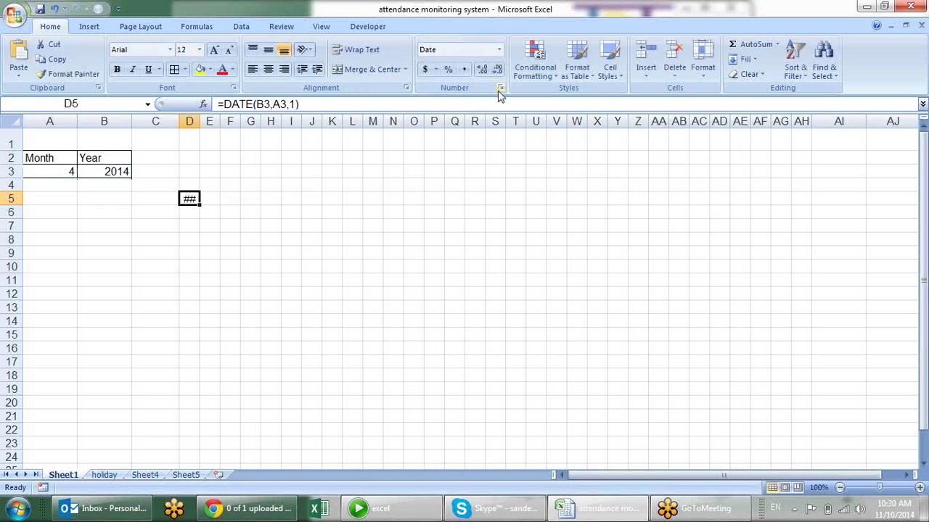
# Give D5 the custom format dd so it displays 01
pyautogui.click(500, 88)
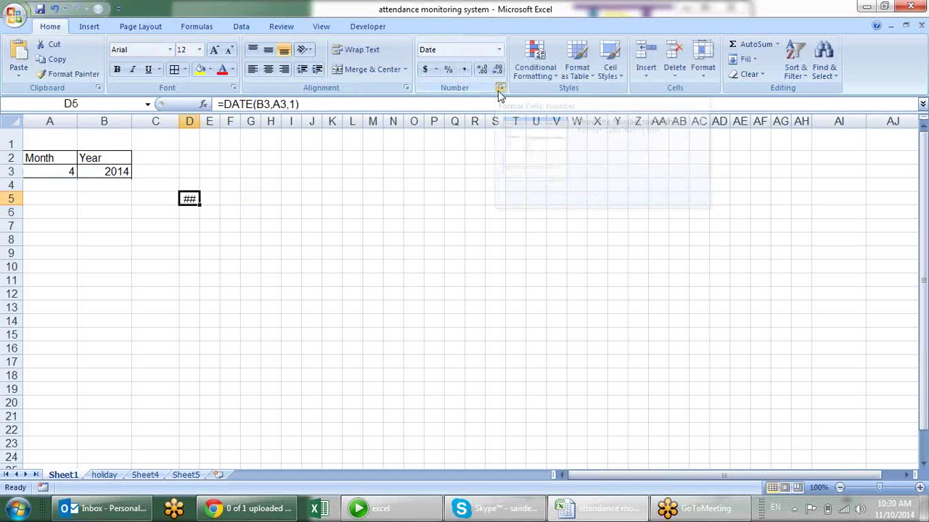
pyautogui.click(270, 245)
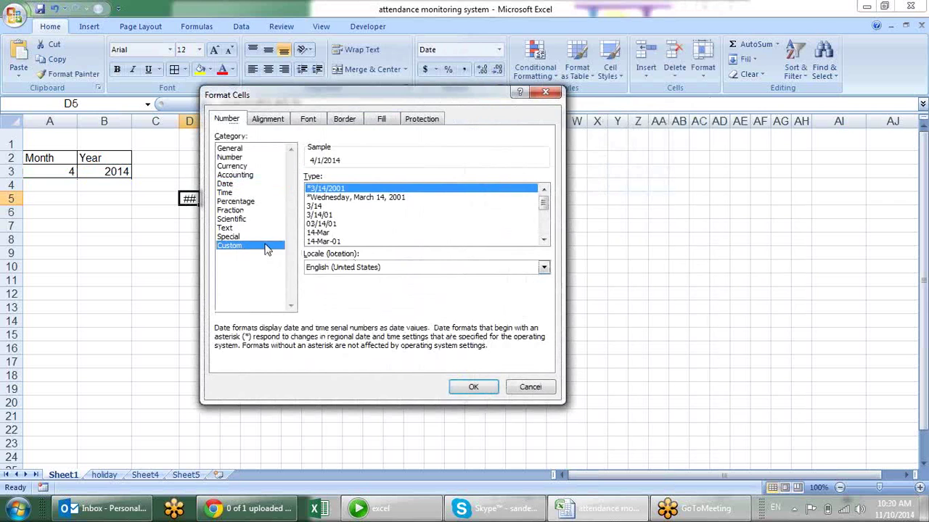
pyautogui.moveTo(345, 190); pyautogui.dragTo(241, 185)
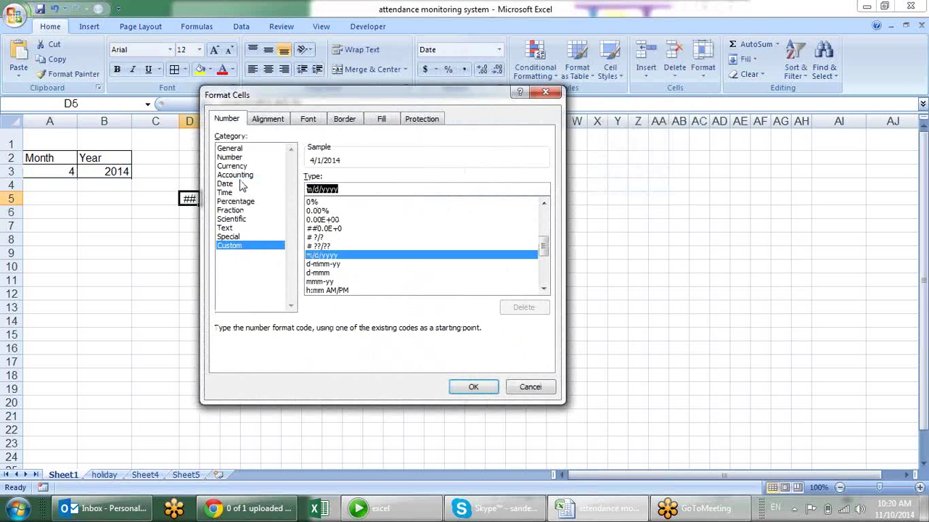
pyautogui.write('dd')
pyautogui.press('Return')
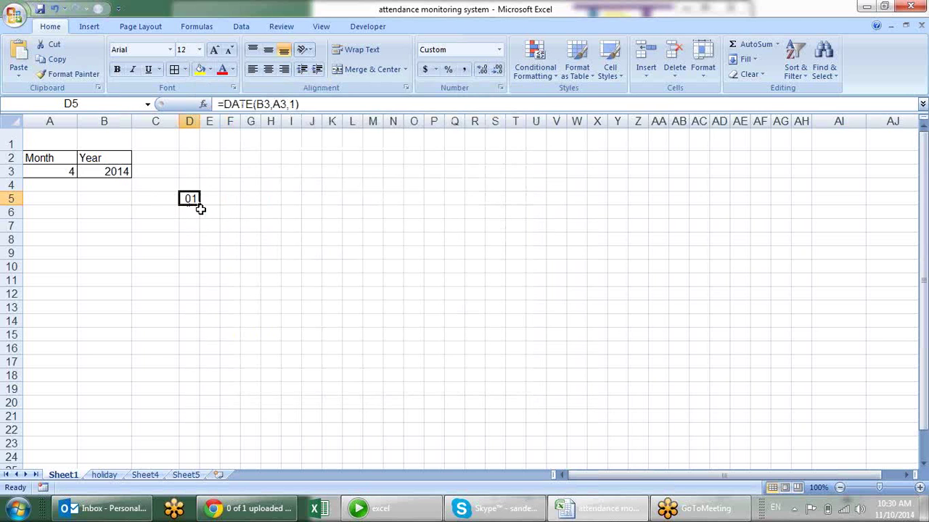
# Set the month in A3 to 5, trying year 2015 before returning to 2014
pyautogui.click(69, 173)
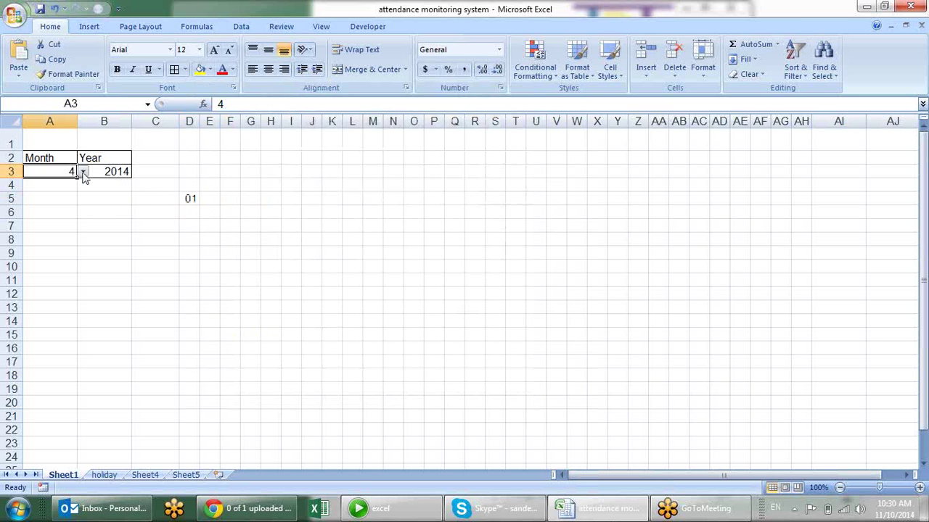
pyautogui.click(83, 172)
pyautogui.click(72, 217)
pyautogui.click(101, 169)
pyautogui.click(137, 172)
pyautogui.click(120, 192)
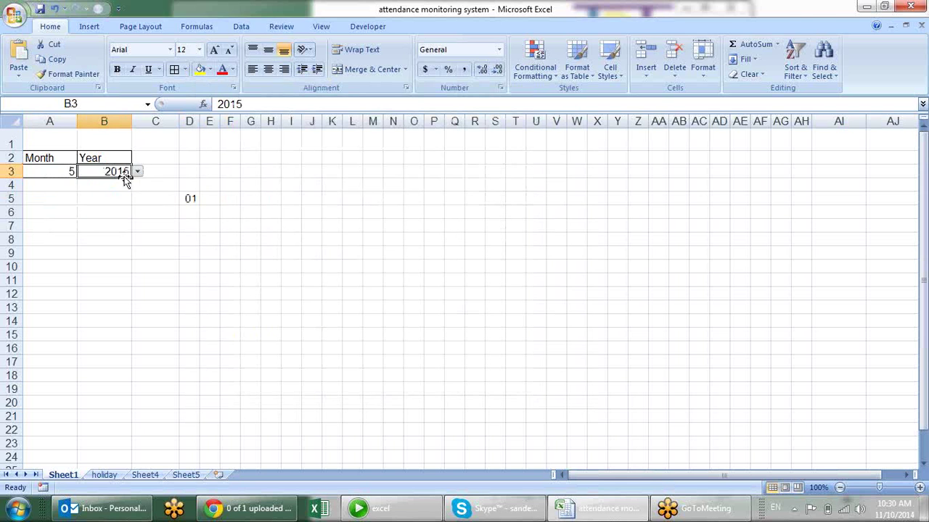
pyautogui.click(138, 172)
pyautogui.click(122, 186)
pyautogui.click(54, 199)
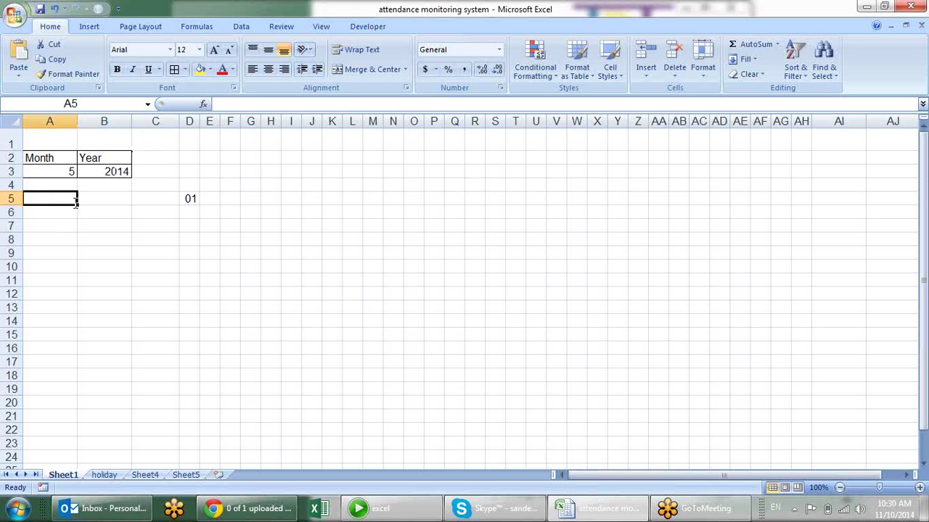
# Enter =TEXT(D5,"mmmm-yy") in A5 so it shows May-14
pyautogui.write('=')
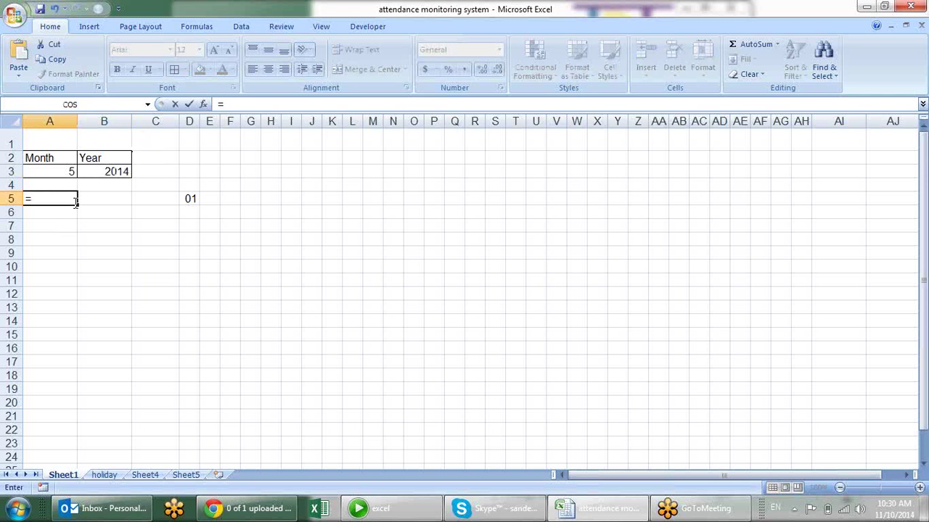
pyautogui.write('te')
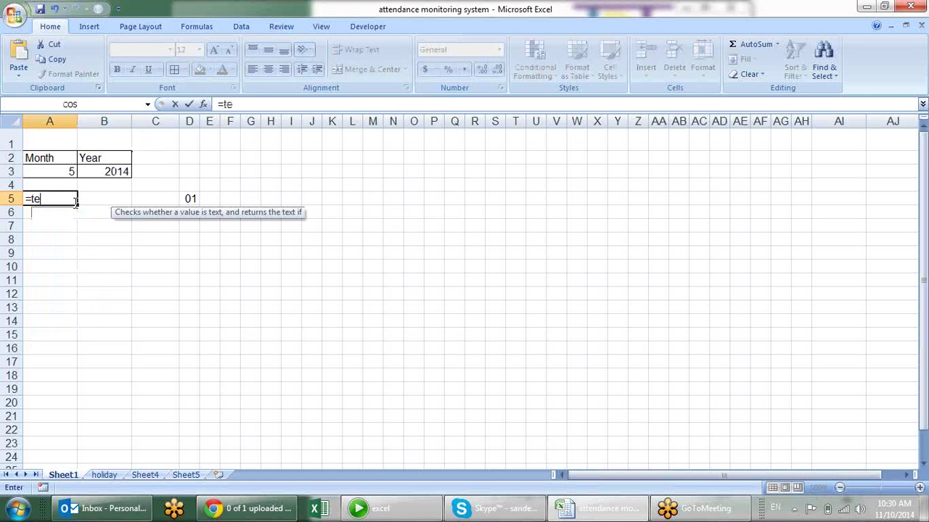
pyautogui.write('x')
pyautogui.press('Tab')
pyautogui.press('Right')
pyautogui.press('Right')
pyautogui.press('Right')
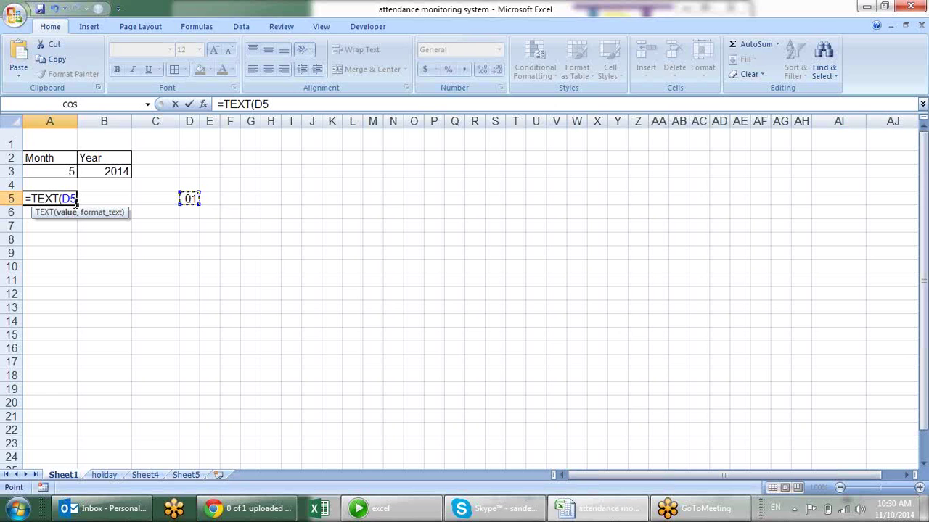
pyautogui.write(',"mmmm-yy')
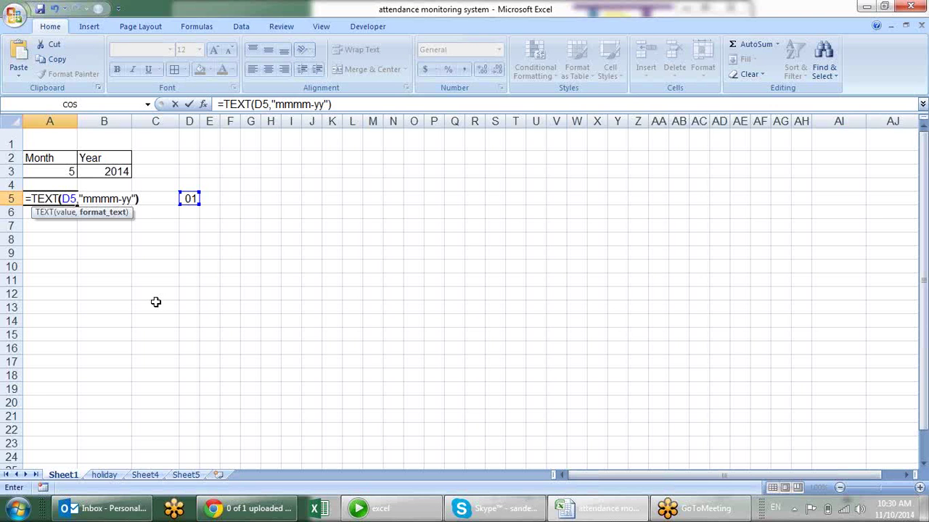
pyautogui.press('Return')
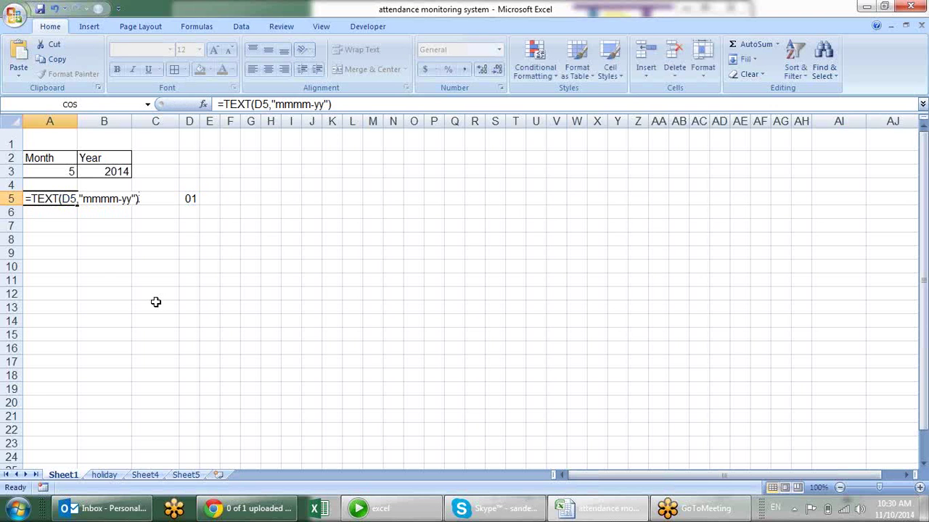
pyautogui.click(68, 194)
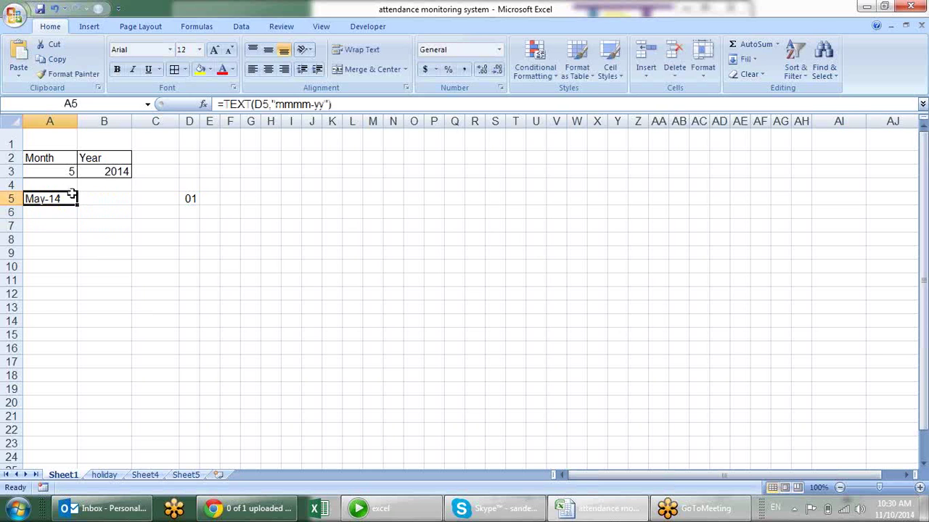
# Pick month 7 from the A3 dropdown and check A5's label
pyautogui.click(92, 236)
pyautogui.click(73, 174)
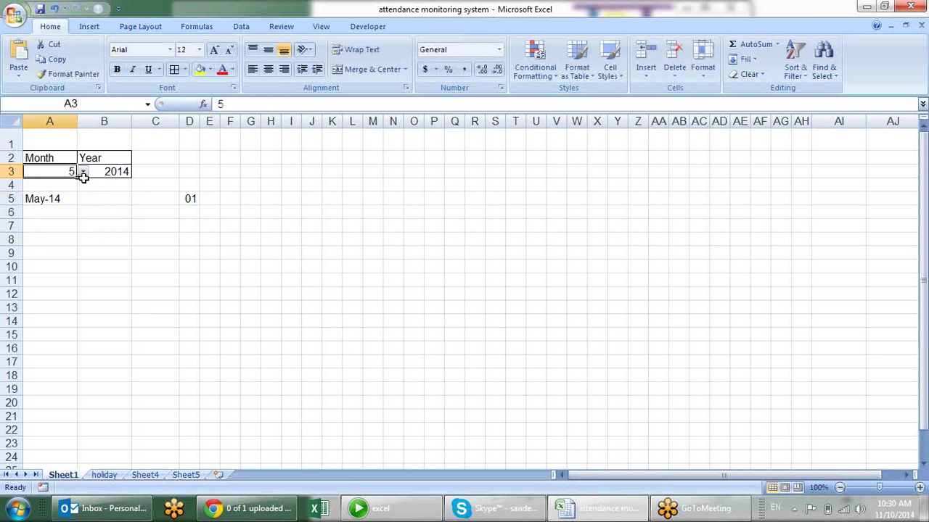
pyautogui.click(83, 172)
pyautogui.click(164, 211)
pyautogui.click(84, 172)
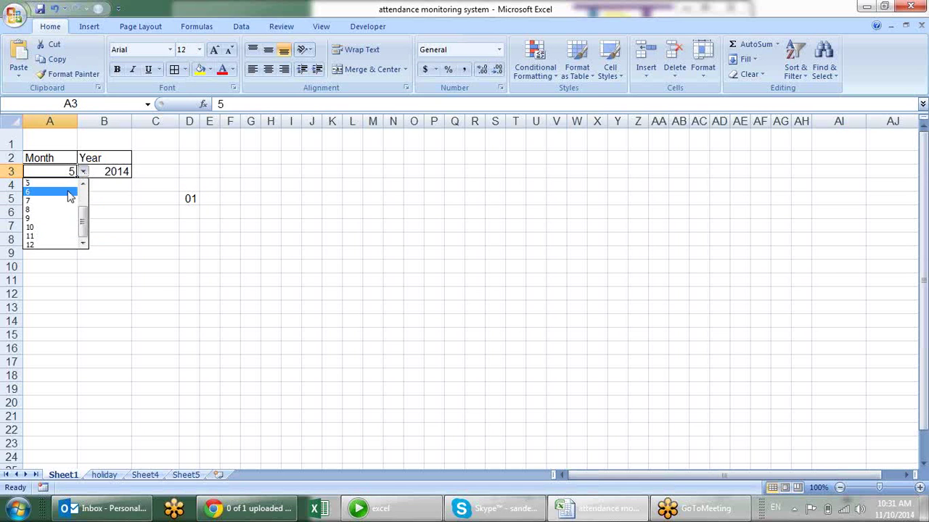
pyautogui.click(57, 199)
pyautogui.click(53, 199)
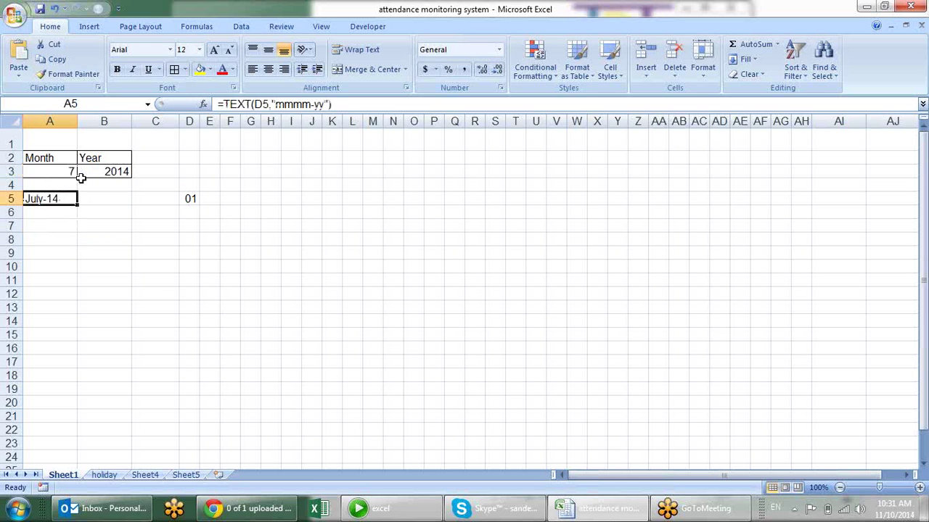
# Set the month to 9 so A5 reads September-14, and widen column D
pyautogui.click(69, 172)
pyautogui.click(83, 173)
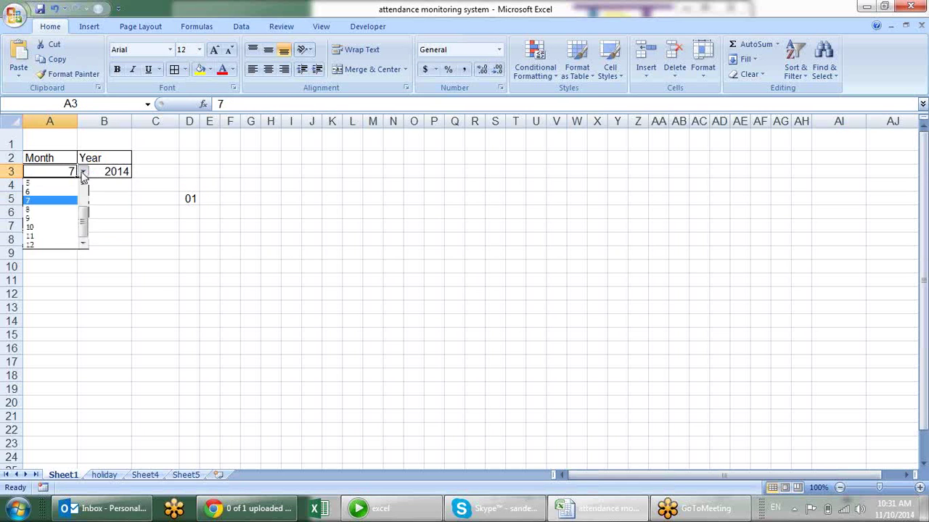
pyautogui.click(60, 219)
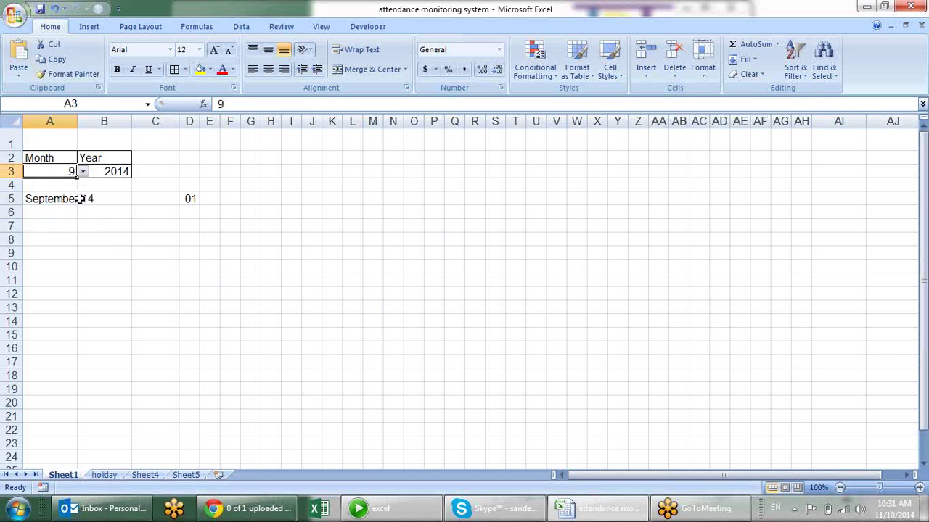
pyautogui.click(75, 200)
pyautogui.click(182, 182)
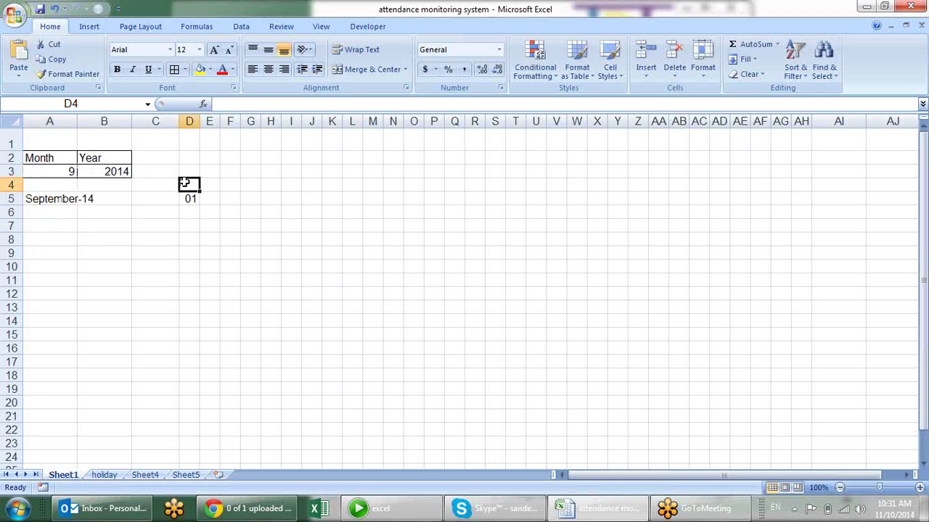
pyautogui.moveTo(200, 121); pyautogui.dragTo(205, 125)
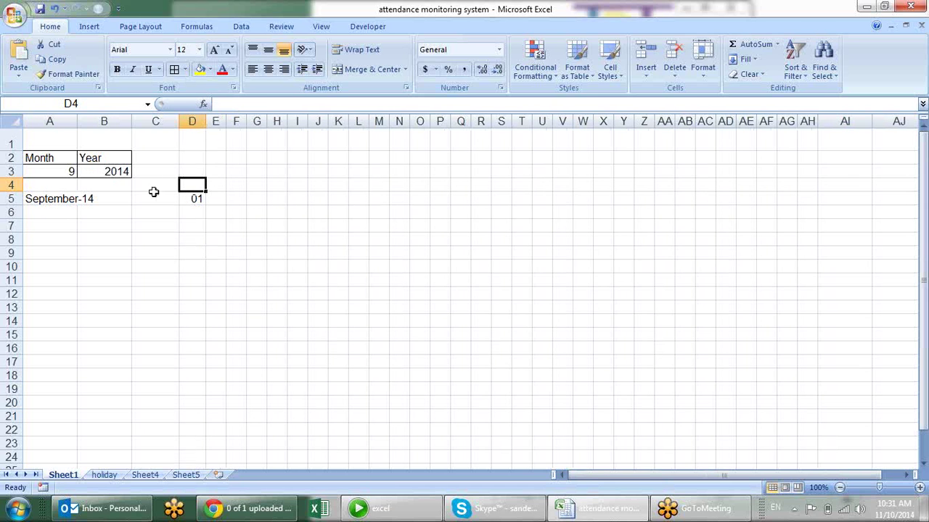
# Enter =TEXT(D5,"ddd") in D4 to show the first day's weekday name
pyautogui.click(68, 193)
pyautogui.click(188, 182)
pyautogui.write('=te')
pyautogui.press('Tab')
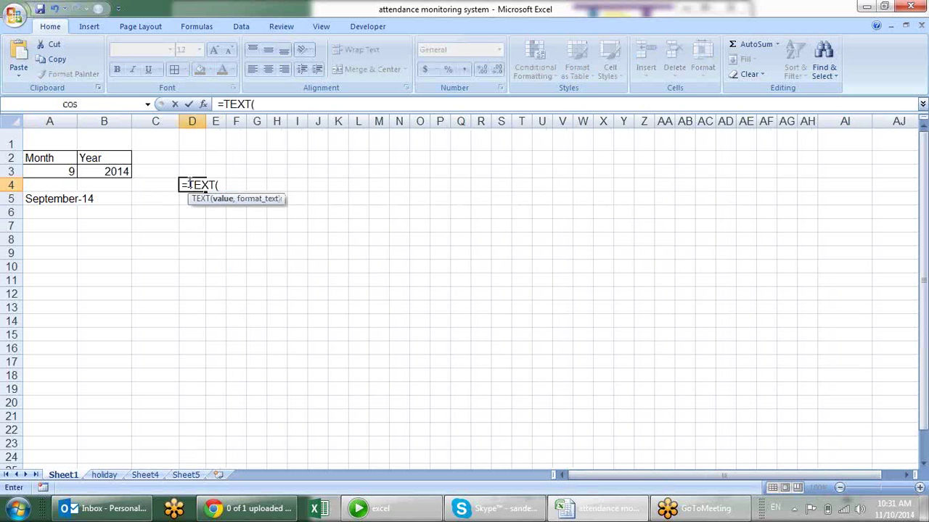
pyautogui.press('Down')
pyautogui.write(',"ddd')
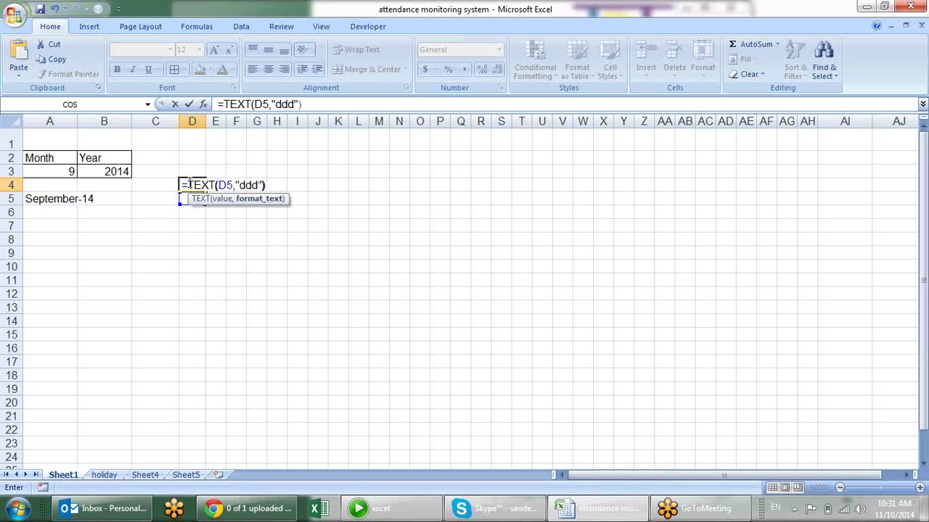
pyautogui.press('Return')
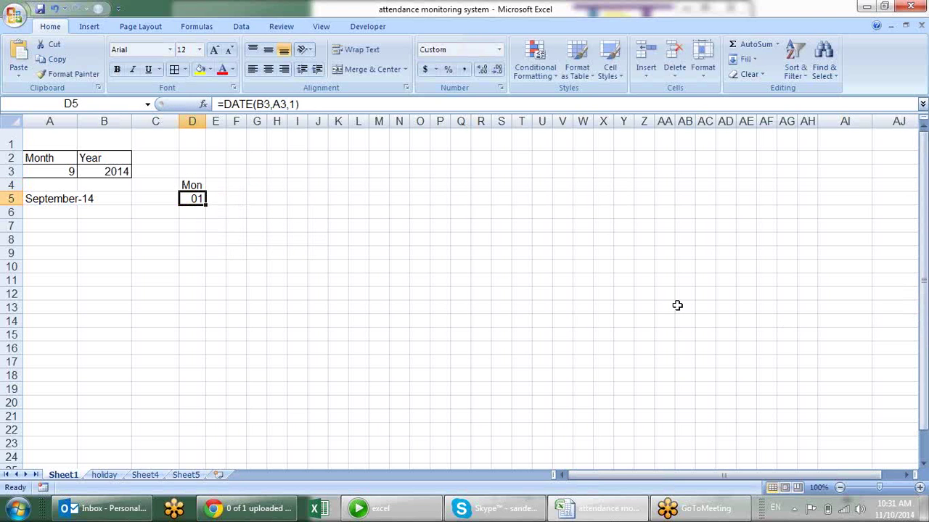
# Try months 6, 11, 10 and 9 in A3 to watch the weekday change
pyautogui.click(53, 174)
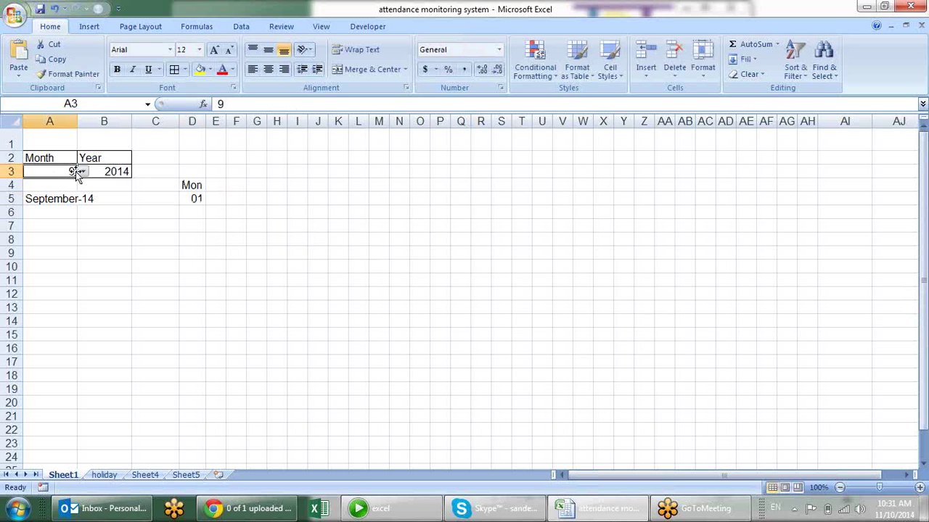
pyautogui.click(82, 172)
pyautogui.click(63, 197)
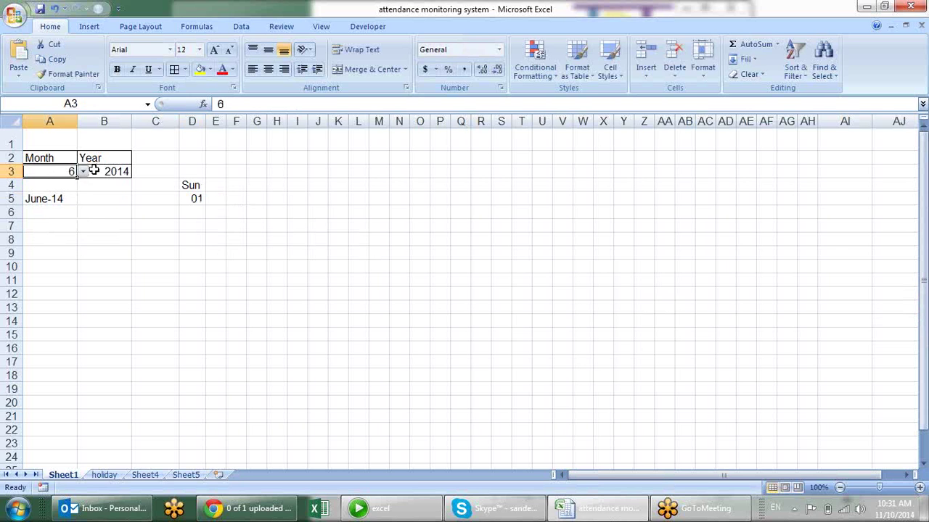
pyautogui.click(83, 172)
pyautogui.click(51, 228)
pyautogui.click(83, 172)
pyautogui.click(58, 227)
pyautogui.click(82, 172)
pyautogui.click(61, 219)
# Switch through months 10 and 11, ending on 1 so D4 reads Wed
pyautogui.click(83, 172)
pyautogui.click(52, 221)
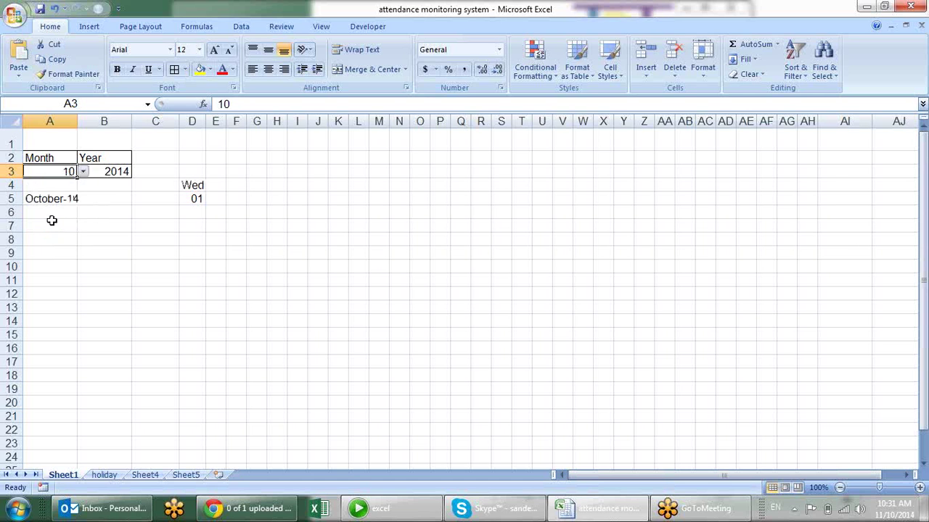
pyautogui.click(84, 172)
pyautogui.click(61, 239)
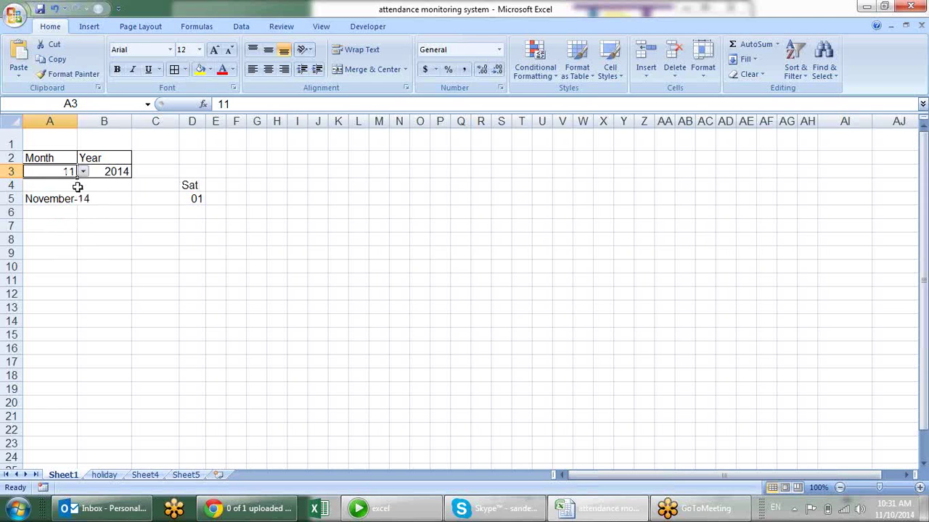
pyautogui.click(83, 172)
pyautogui.scroll(3, 84, 197)
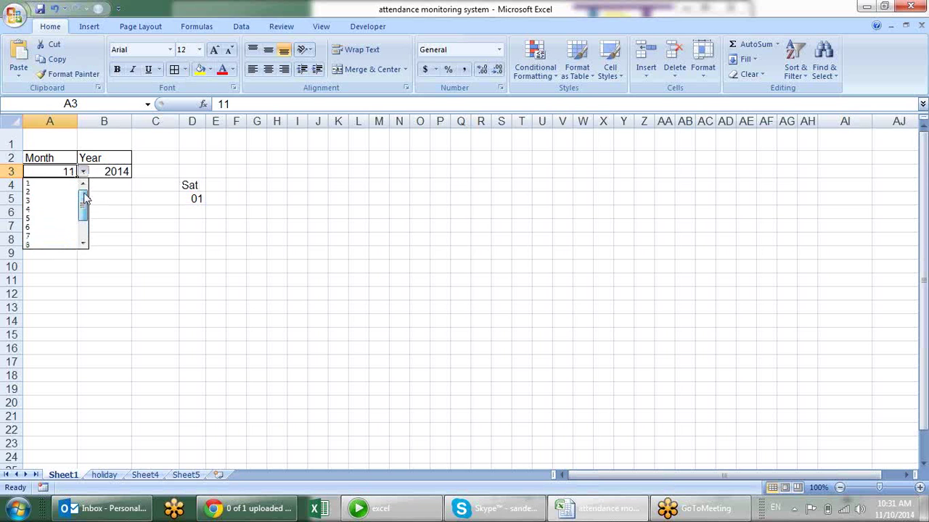
pyautogui.click(69, 183)
pyautogui.click(216, 198)
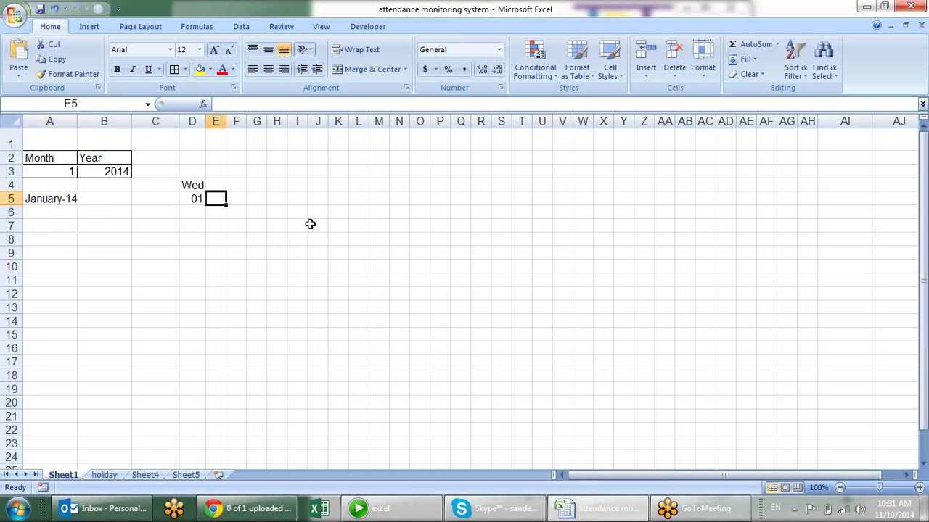
# Fill =D5+1 across E5:AH5 and copy D4's weekday formula across to AH4
pyautogui.write('=D5+1')
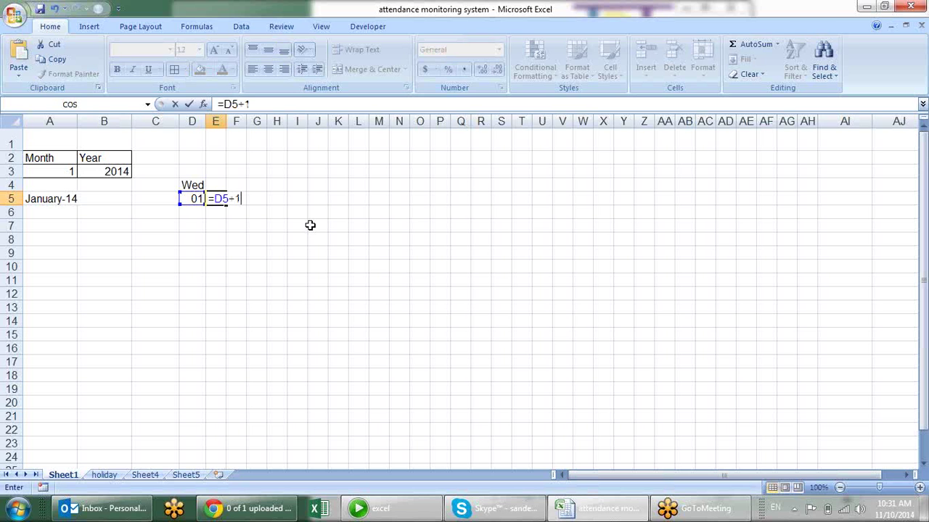
pyautogui.press('Return')
pyautogui.click(216, 199)
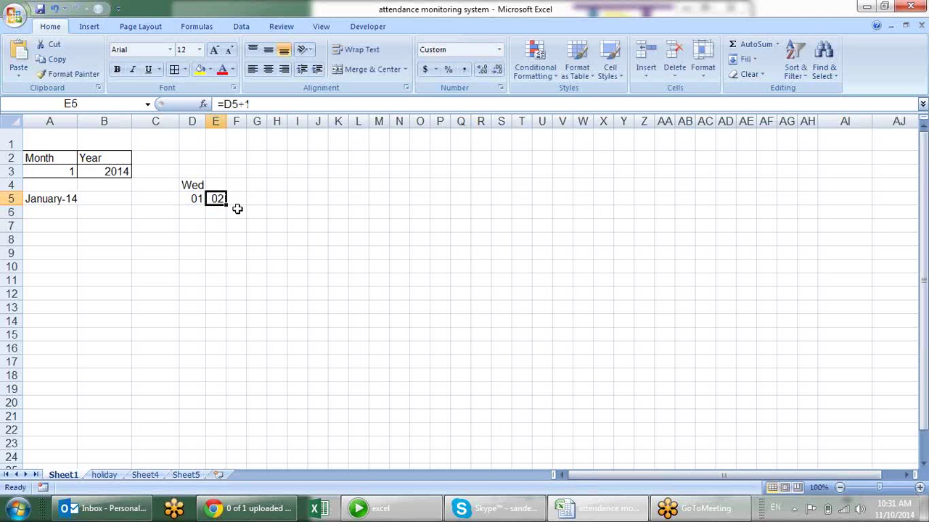
pyautogui.moveTo(224, 203); pyautogui.dragTo(816, 193)
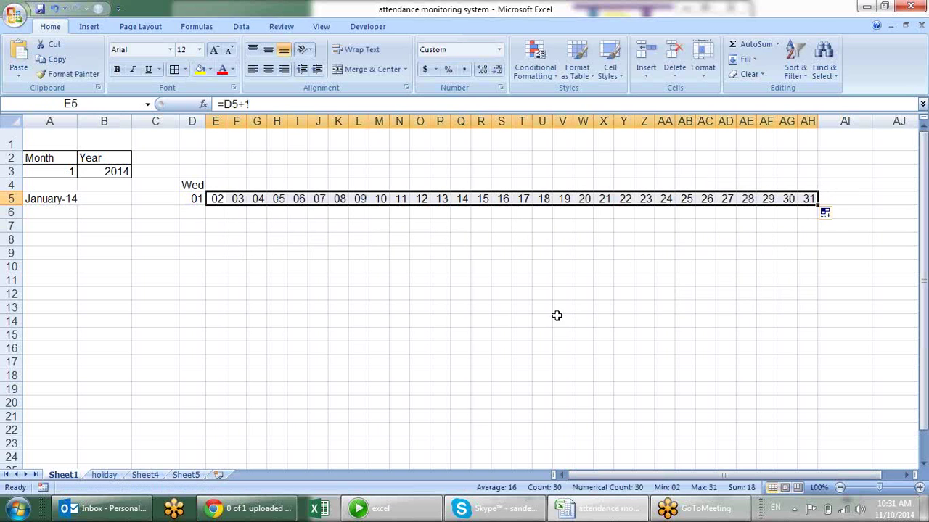
pyautogui.click(201, 186)
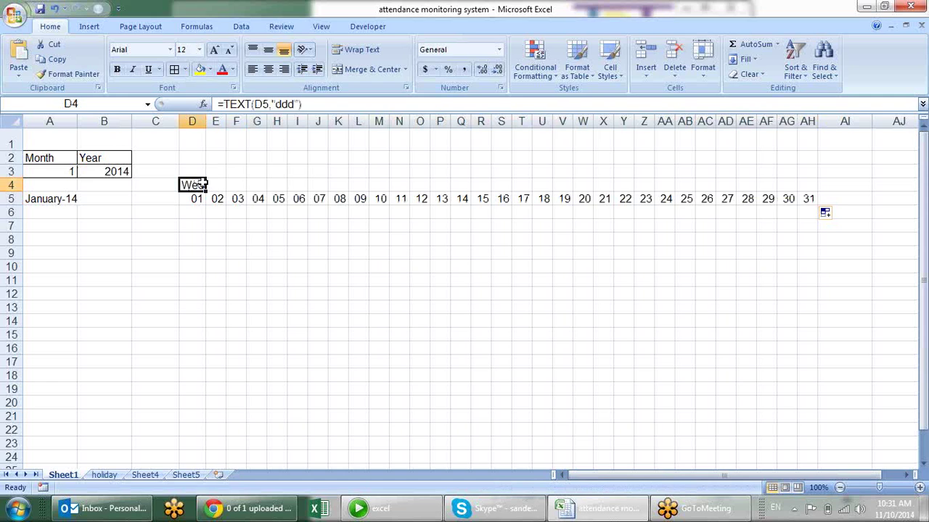
pyautogui.moveTo(206, 191); pyautogui.dragTo(817, 193)
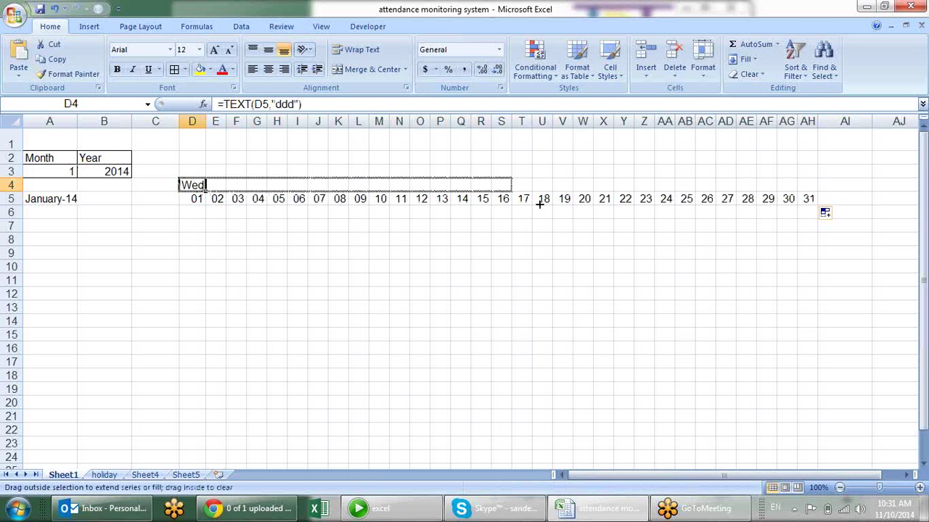
pyautogui.click(137, 242)
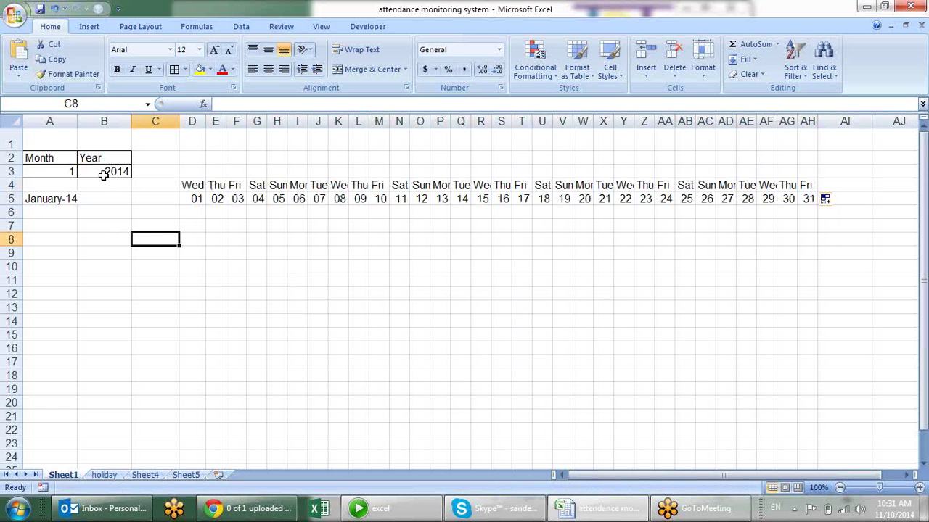
# Test the sheet by choosing month 3, then month 5, in A3
pyautogui.click(65, 172)
pyautogui.click(82, 172)
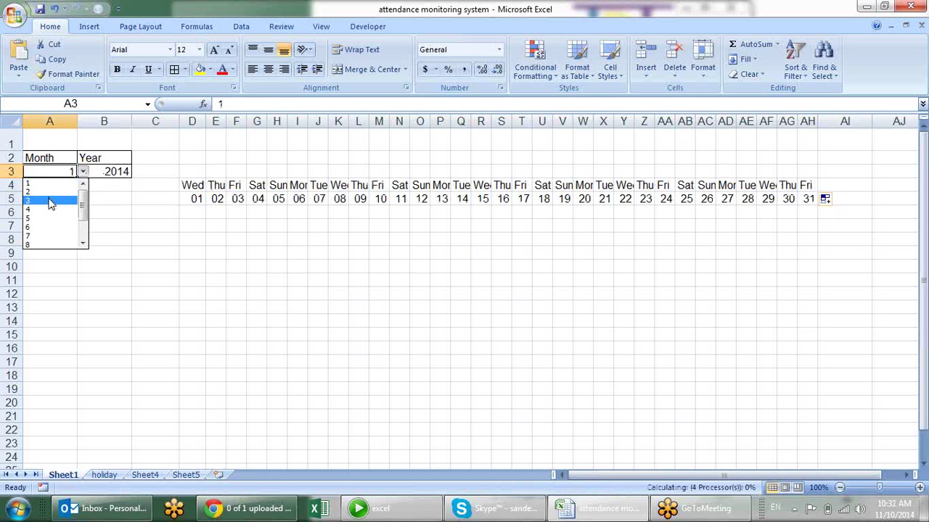
pyautogui.click(49, 206)
pyautogui.click(83, 172)
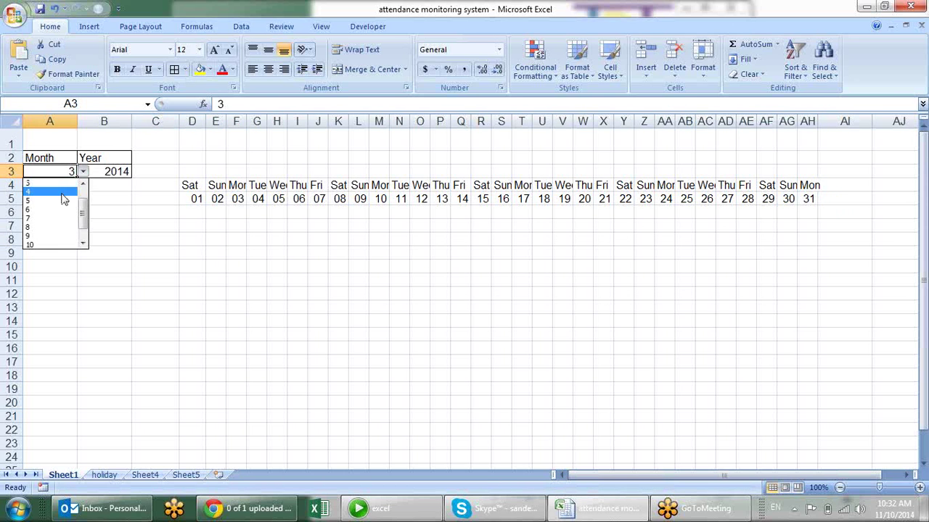
pyautogui.click(60, 201)
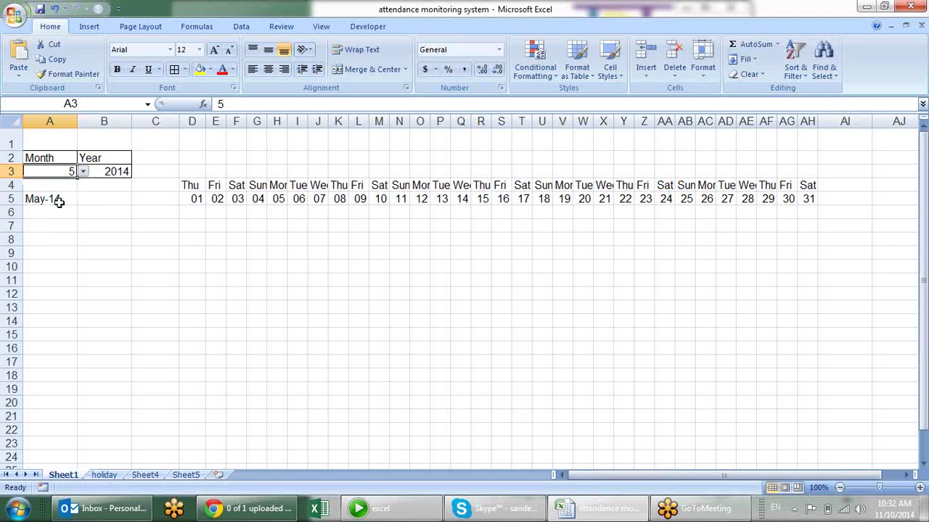
# Pick month 9, then month 2 so the sheet shows February-14 starting Sat
pyautogui.click(83, 172)
pyautogui.click(64, 209)
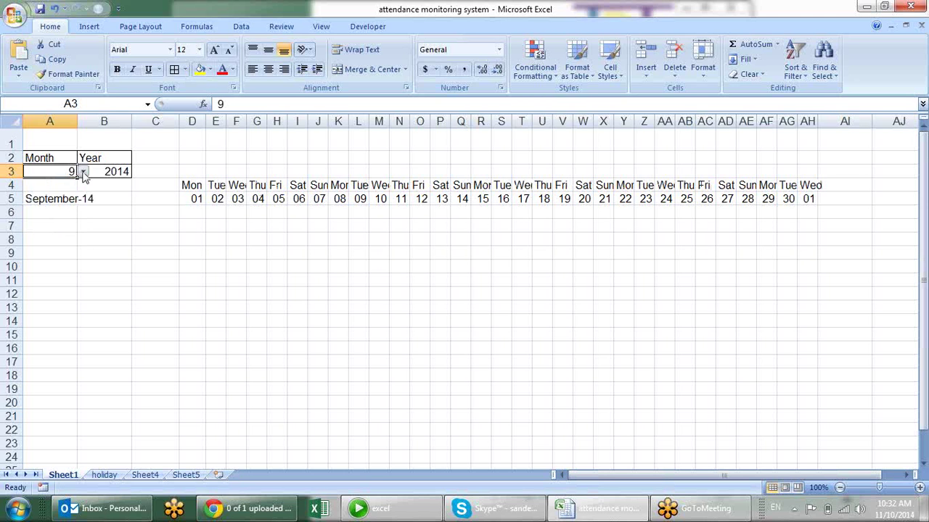
pyautogui.click(83, 172)
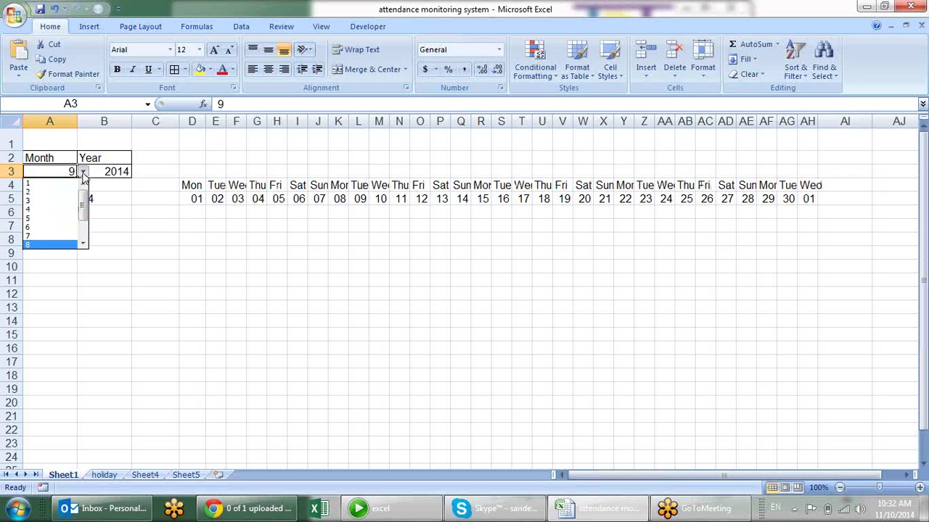
pyautogui.click(62, 193)
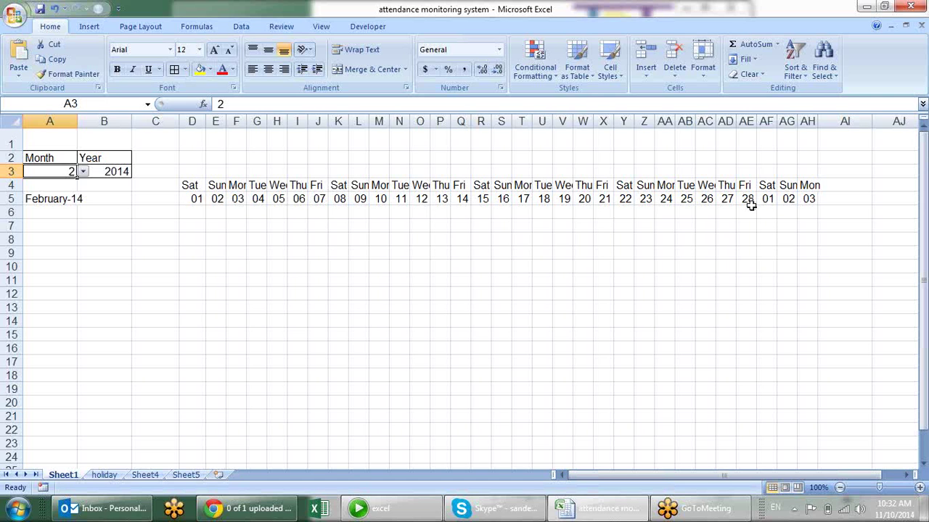
# Inspect the trailing day cells AF5, AG5, AH5 running into March, and A5's label
pyautogui.click(767, 201)
pyautogui.click(789, 201)
pyautogui.click(814, 200)
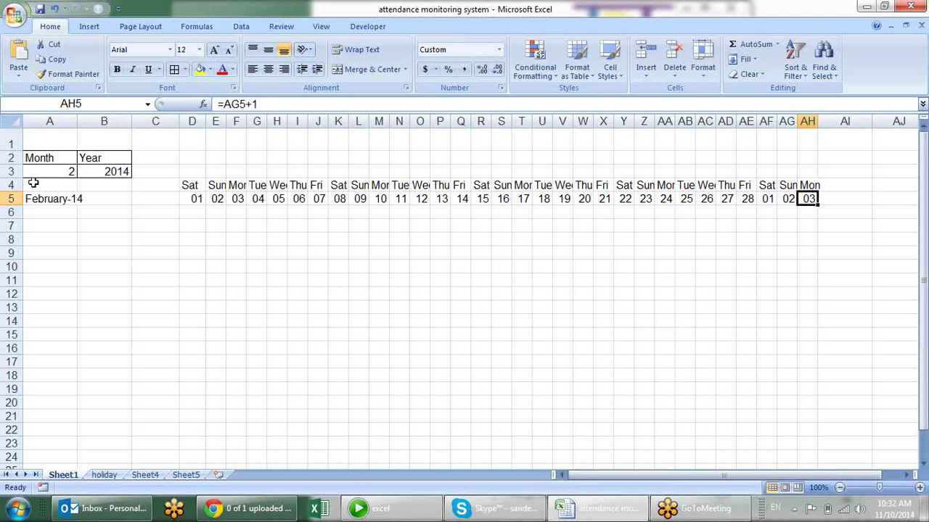
pyautogui.click(56, 197)
pyautogui.click(166, 147)
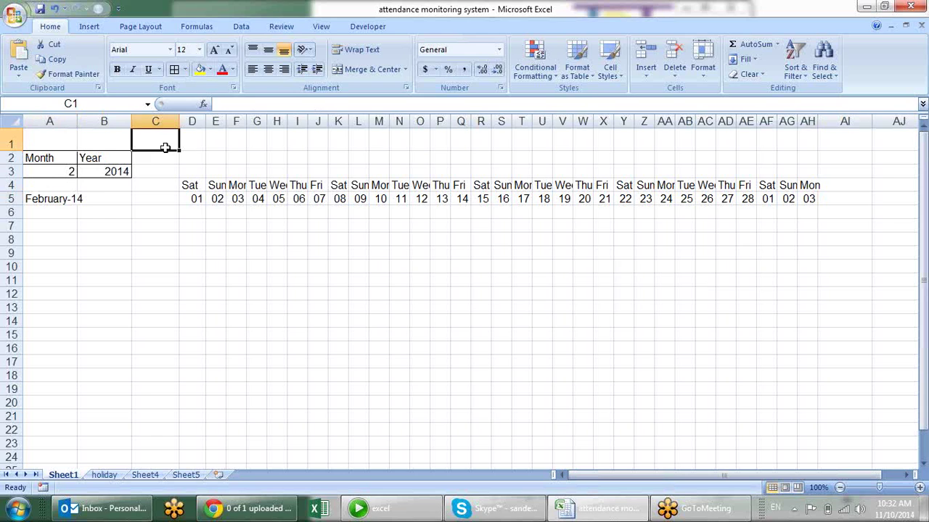
# Enter 'Attendance for the month of' in C1 and copy the TEXT part of A5's formula
pyautogui.write('=')
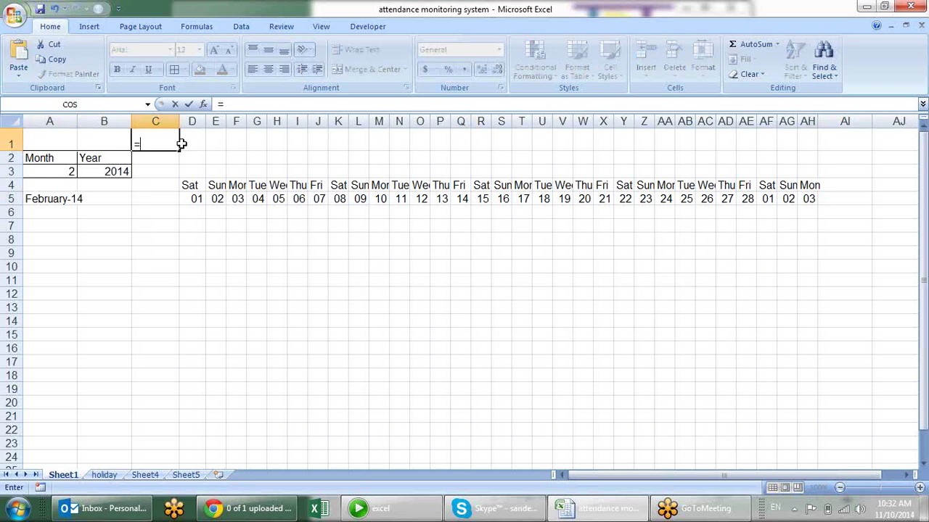
pyautogui.write('"Atten')
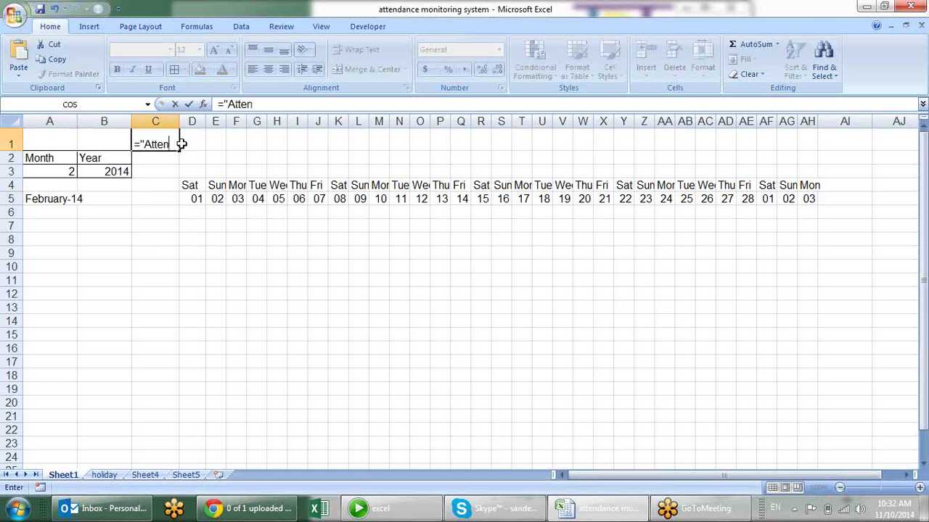
pyautogui.write('cdance for the month of ')
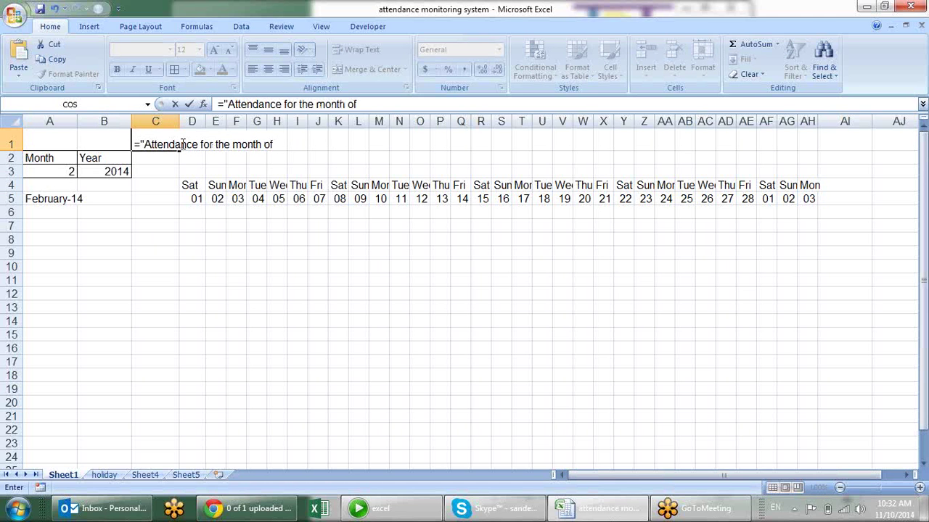
pyautogui.write('&')
pyautogui.press('Return')
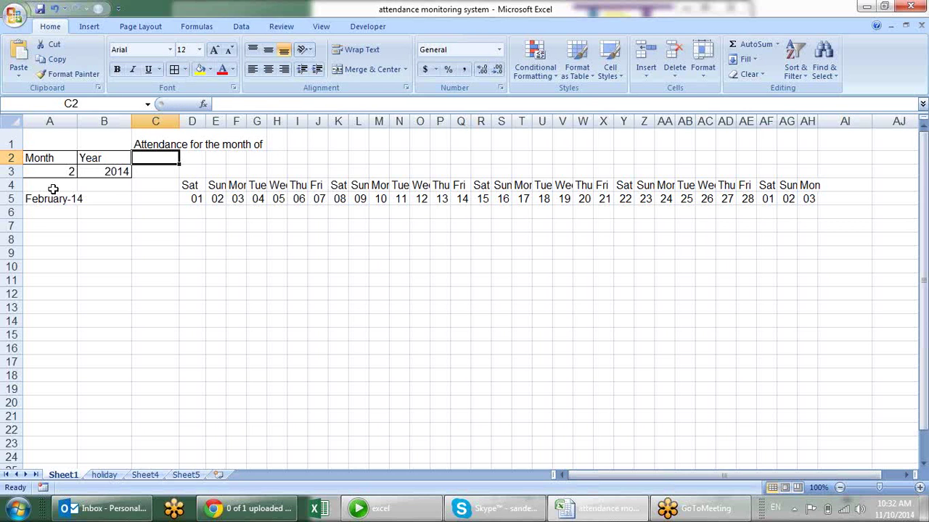
pyautogui.click(58, 198)
pyautogui.moveTo(353, 102); pyautogui.dragTo(211, 92)
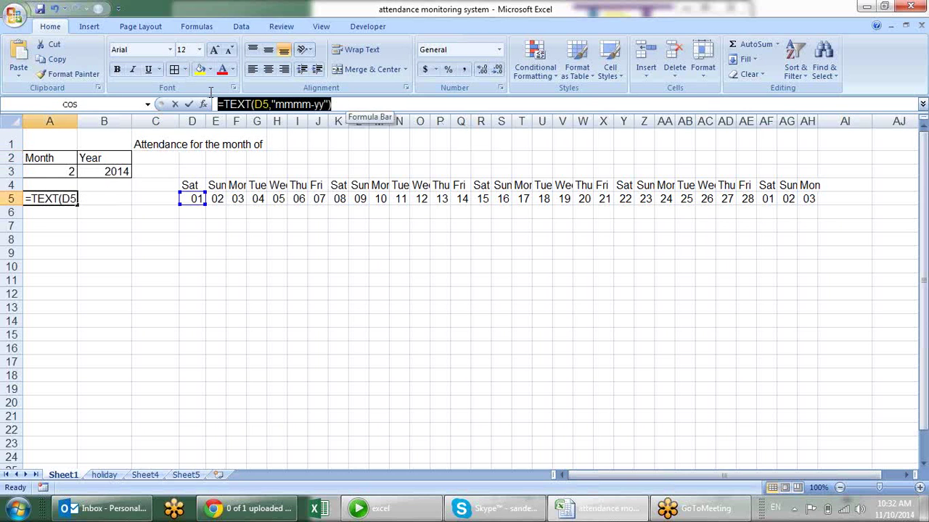
pyautogui.moveTo(331, 103); pyautogui.dragTo(220, 105)
pyautogui.hotkey('ctrl', 'c')
pyautogui.press('BackSpace')
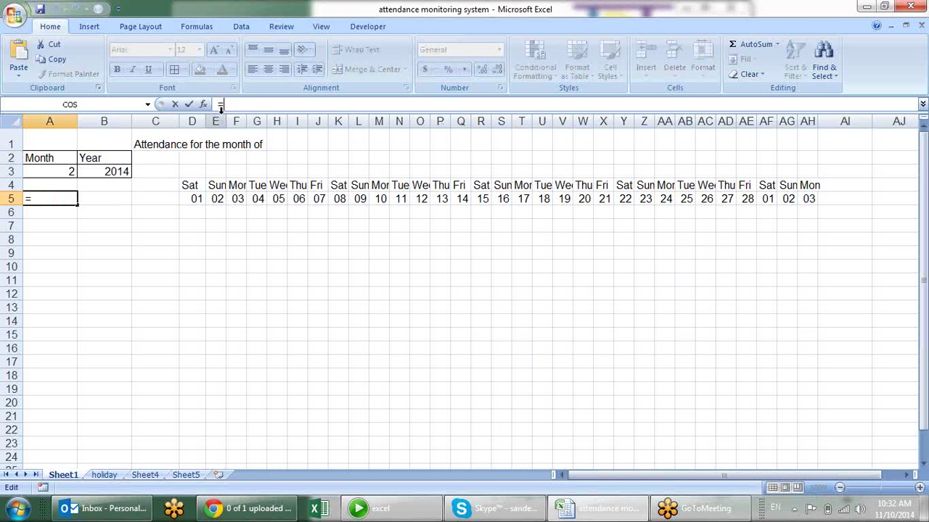
pyautogui.press('Escape')
# Append & and the copied TEXT(D5,"mmmm-yy") formula to the C1 title and make it bold
pyautogui.click(174, 145)
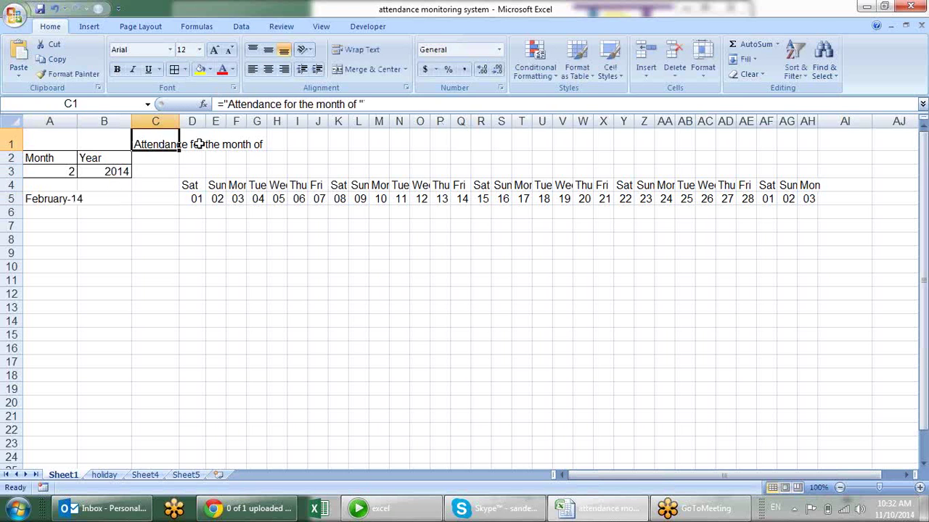
pyautogui.click(396, 105)
pyautogui.write('&')
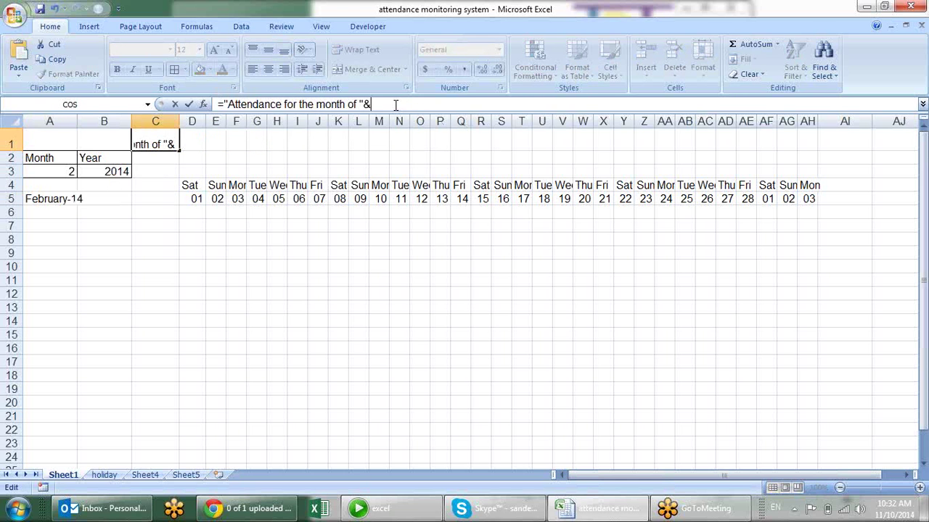
pyautogui.hotkey('ctrl', 'v')
pyautogui.press('Return')
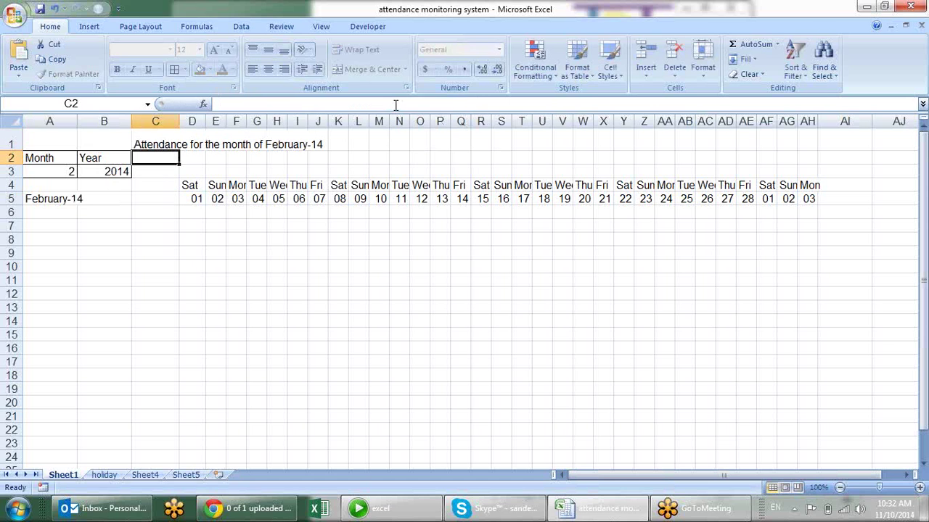
pyautogui.click(158, 142)
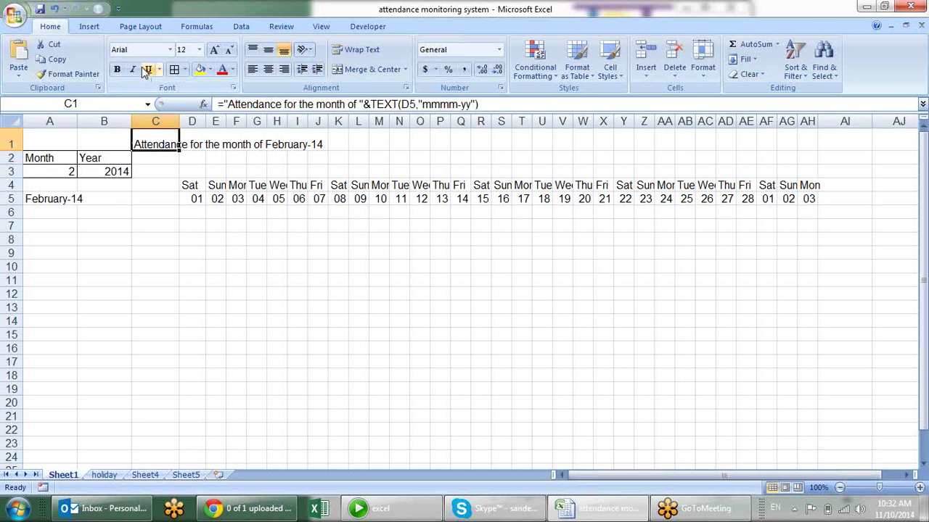
pyautogui.click(117, 69)
# Enlarge the C1 title font three sizes with Grow Font
pyautogui.click(214, 52)
pyautogui.click(214, 52)
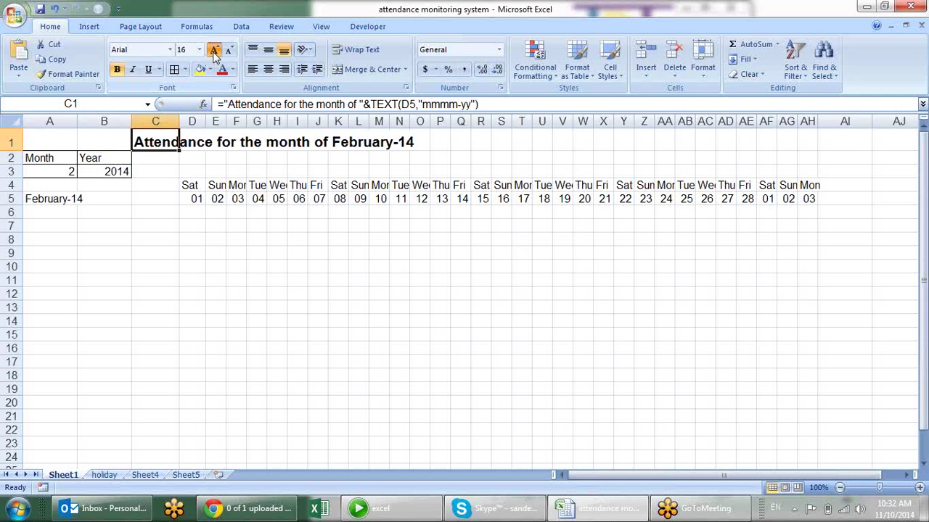
pyautogui.click(214, 52)
pyautogui.click(214, 52)
pyautogui.click(214, 52)
pyautogui.click(216, 253)
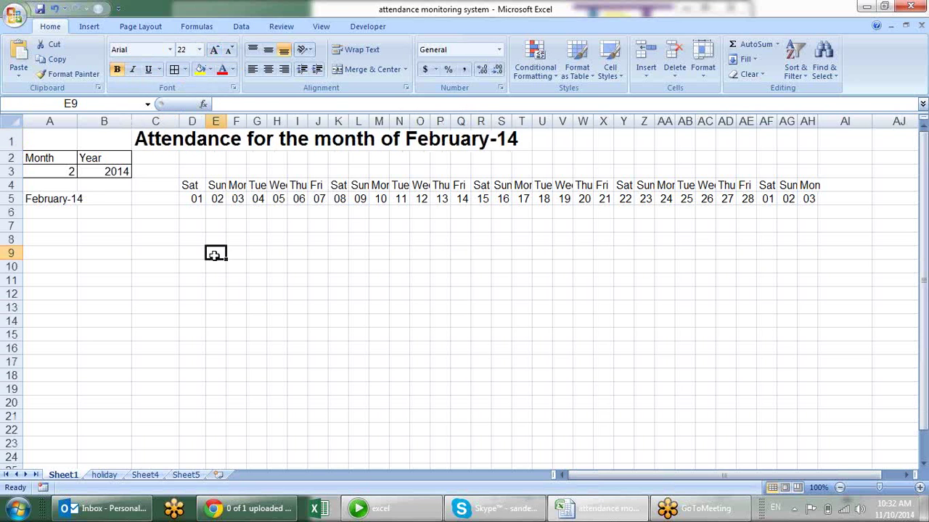
# Choose month 9, September, from the A3 dropdown
pyautogui.click(76, 172)
pyautogui.click(83, 172)
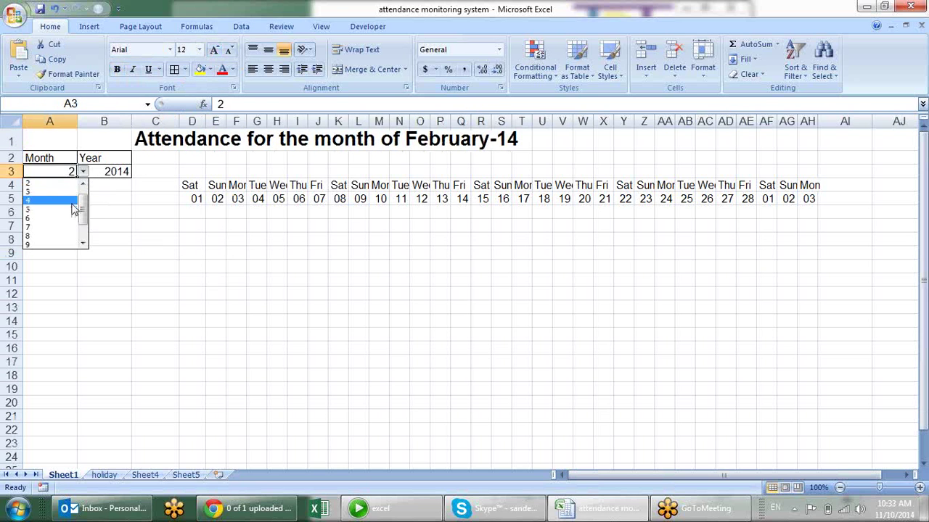
pyautogui.click(73, 203)
pyautogui.click(84, 172)
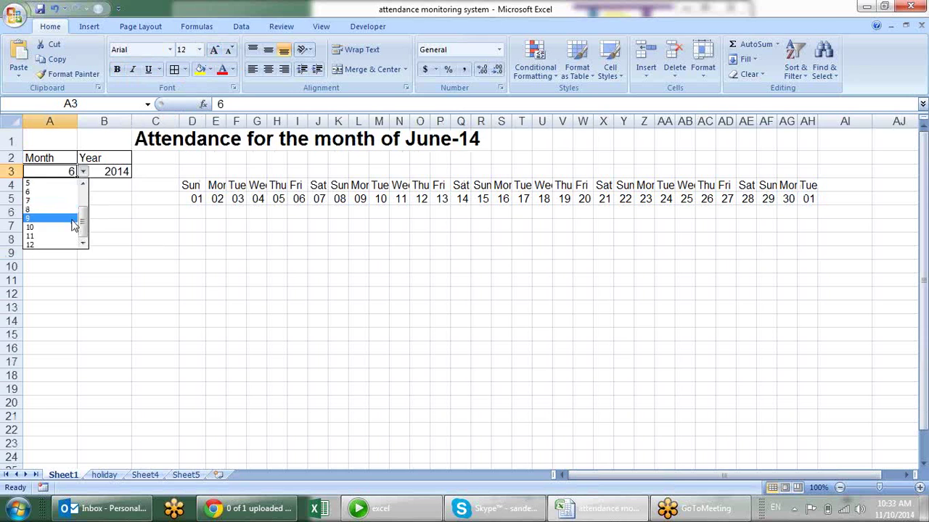
pyautogui.click(73, 218)
# Delete the month-label formula in A5 and check the day-28 formula
pyautogui.click(57, 198)
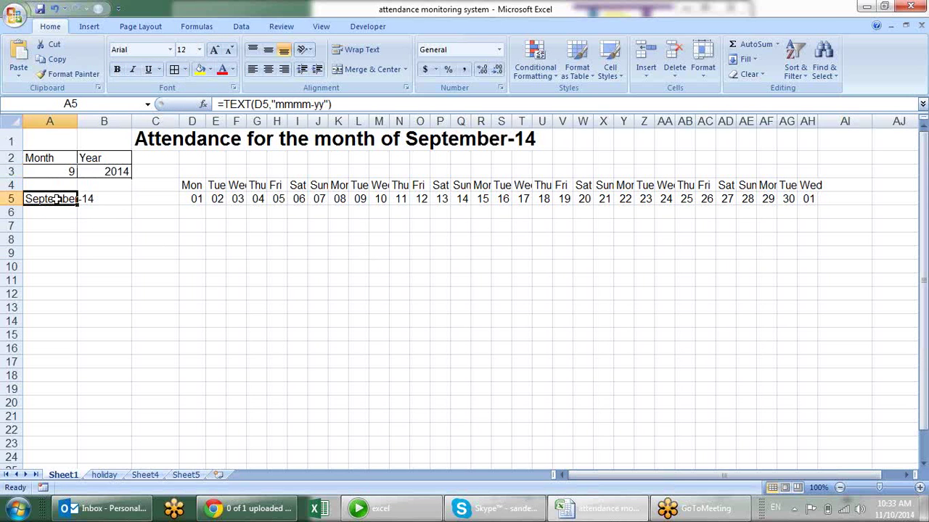
pyautogui.press('Delete')
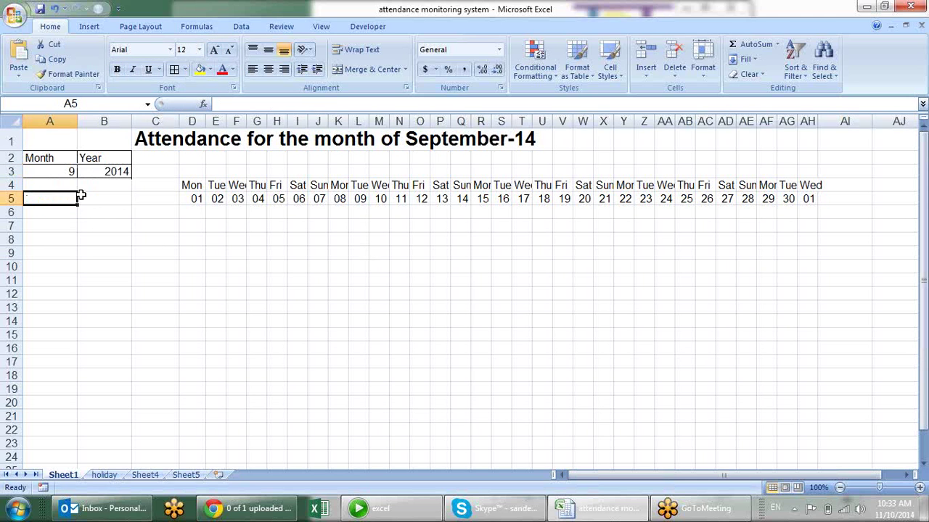
pyautogui.click(747, 199)
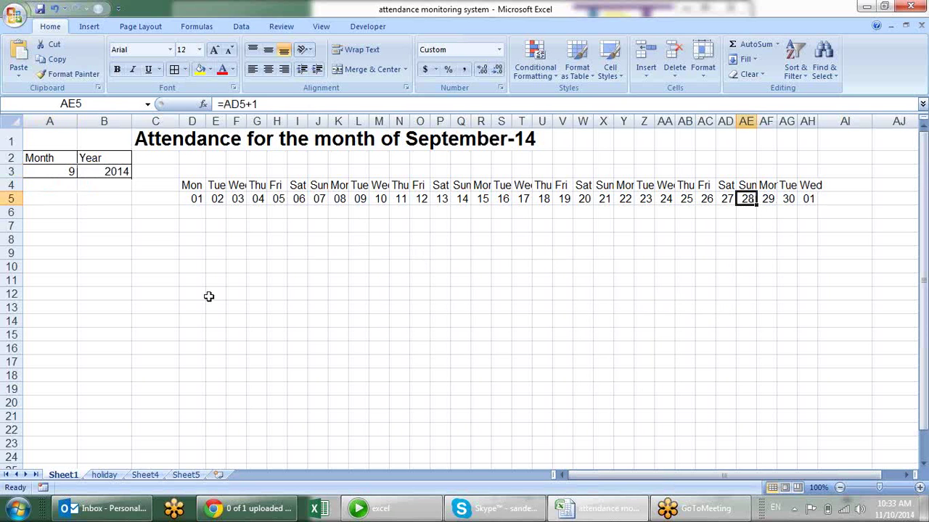
# Enter an EOMONTH formula on D5 in A5 for the month's last day
pyautogui.click(49, 197)
pyautogui.write('=eim')
pyautogui.press('BackSpace')
pyautogui.press('BackSpace')
pyautogui.write('om')
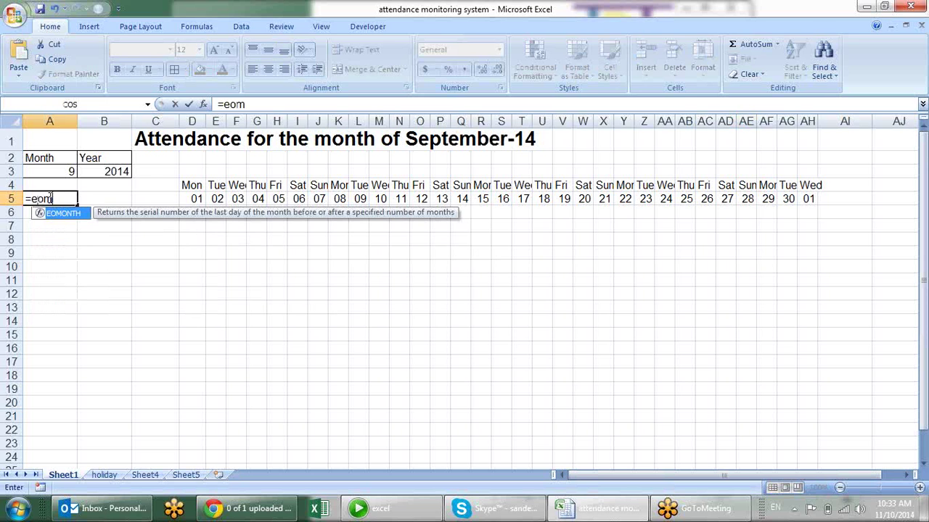
pyautogui.write('o')
pyautogui.press('Tab')
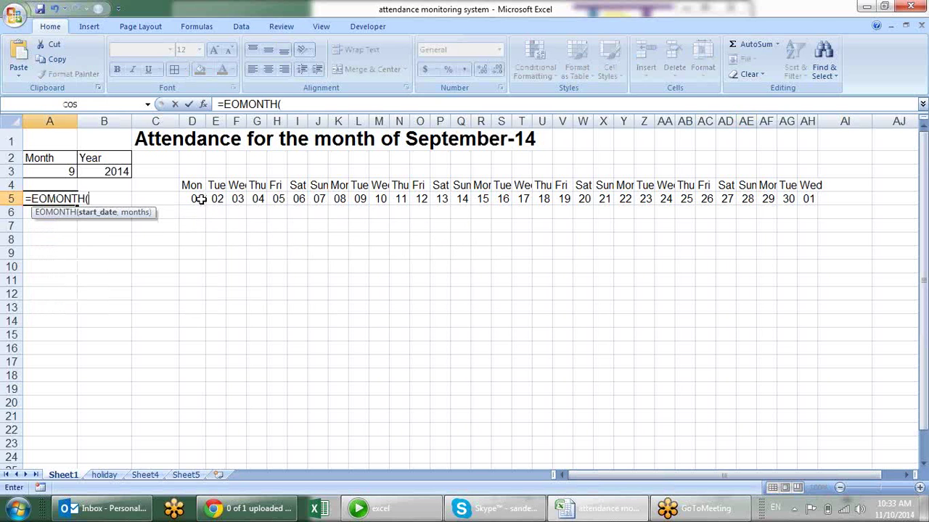
pyautogui.click(199, 199)
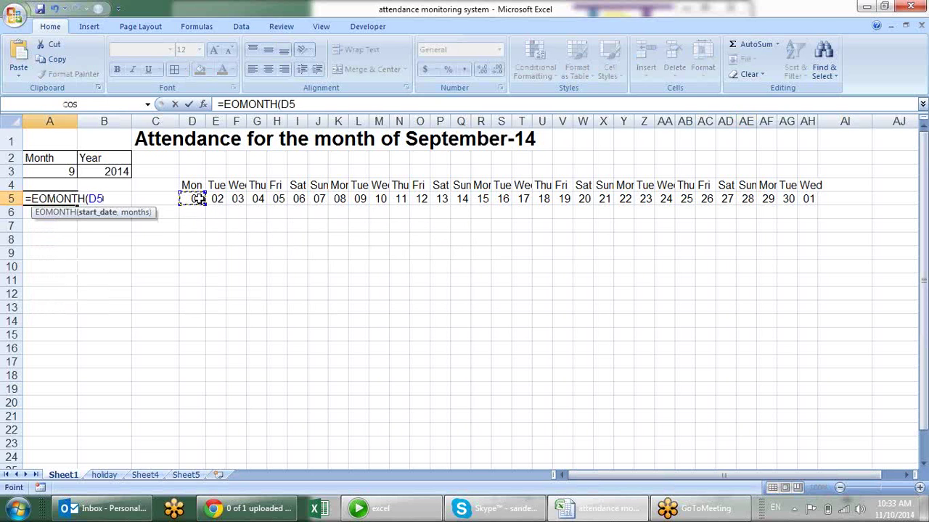
pyautogui.write(',0')
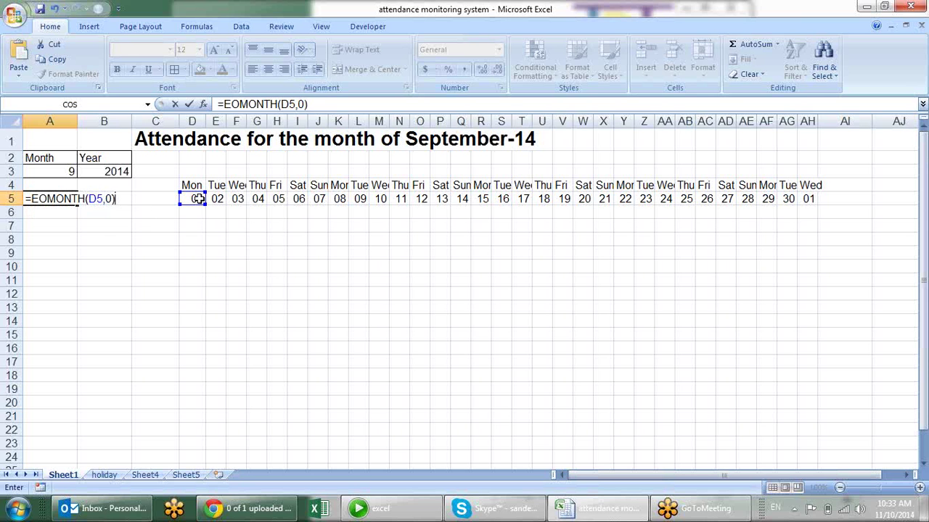
pyautogui.press('Return')
# Format A5 as a date so it shows 30-Sep-14
pyautogui.press('Up')
pyautogui.hotkey('ctrl', 'shift', '1')
pyautogui.hotkey('ctrl', 'shift', '3')
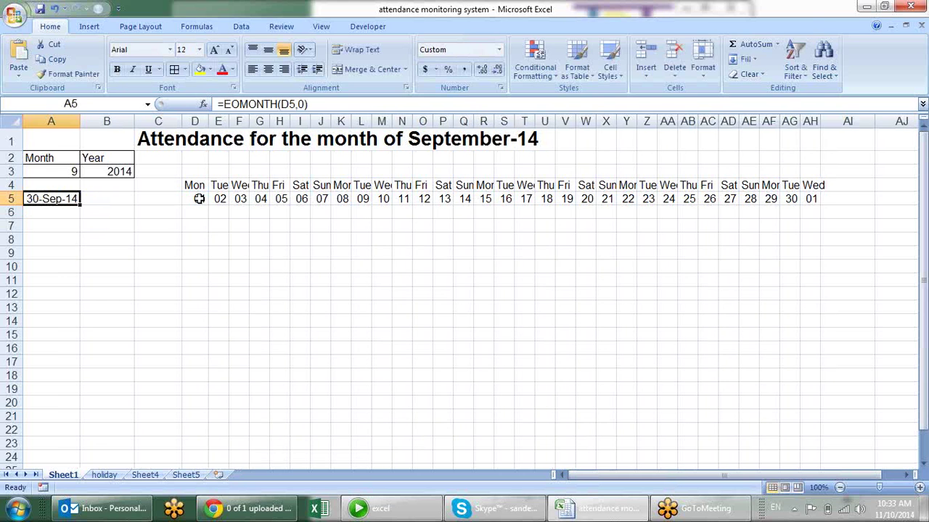
pyautogui.click(64, 171)
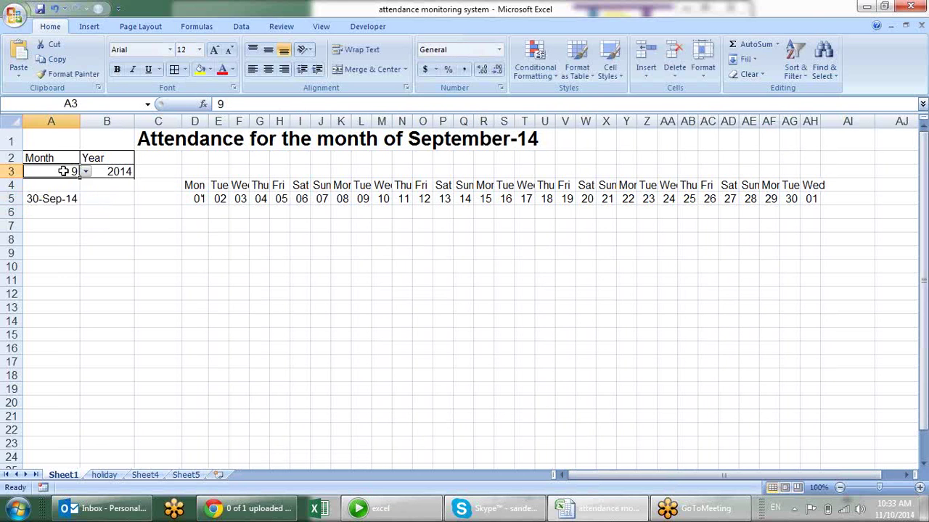
# Switch the month to 10 and change A5's formula to =EOMONTH($D$5,0)
pyautogui.click(86, 172)
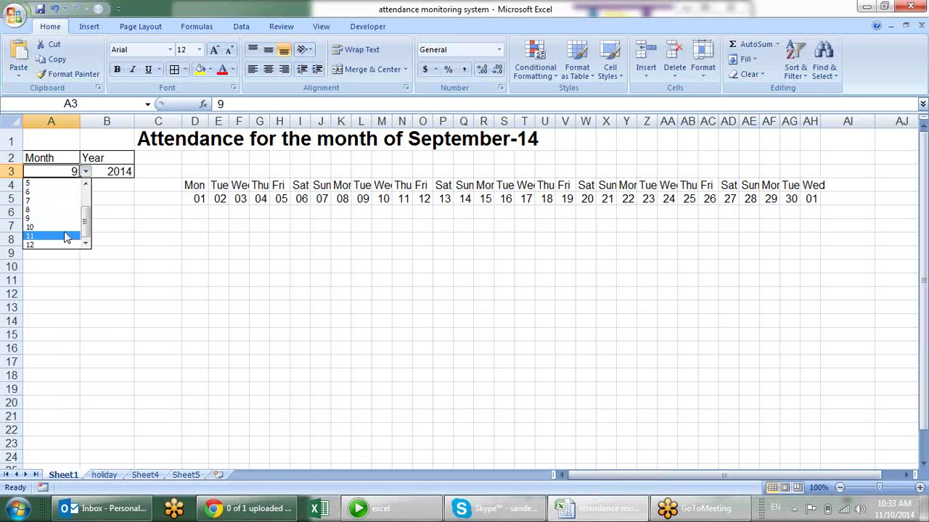
pyautogui.click(64, 228)
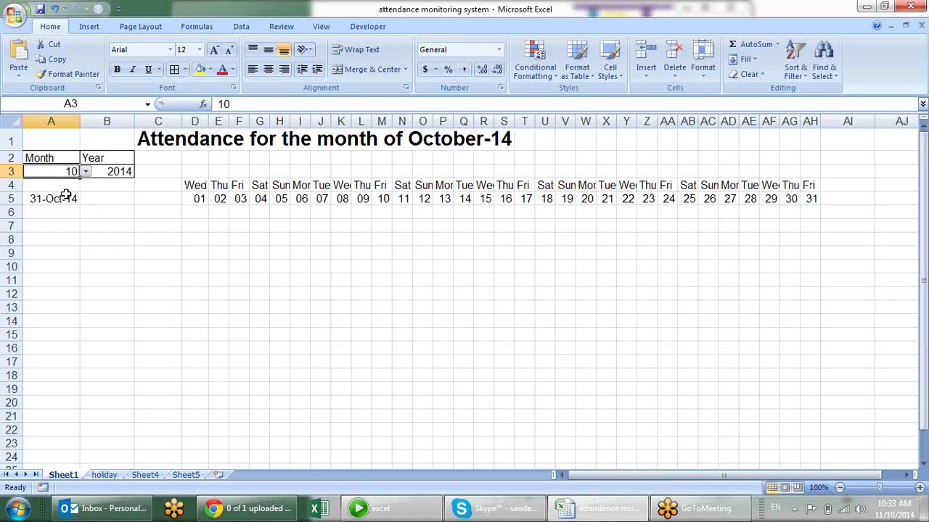
pyautogui.click(65, 197)
pyautogui.click(327, 106)
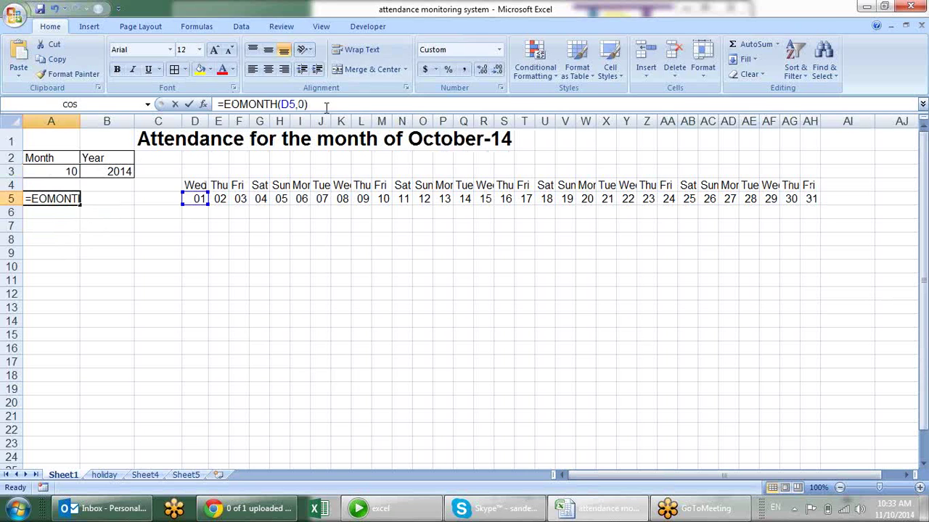
pyautogui.click(289, 106)
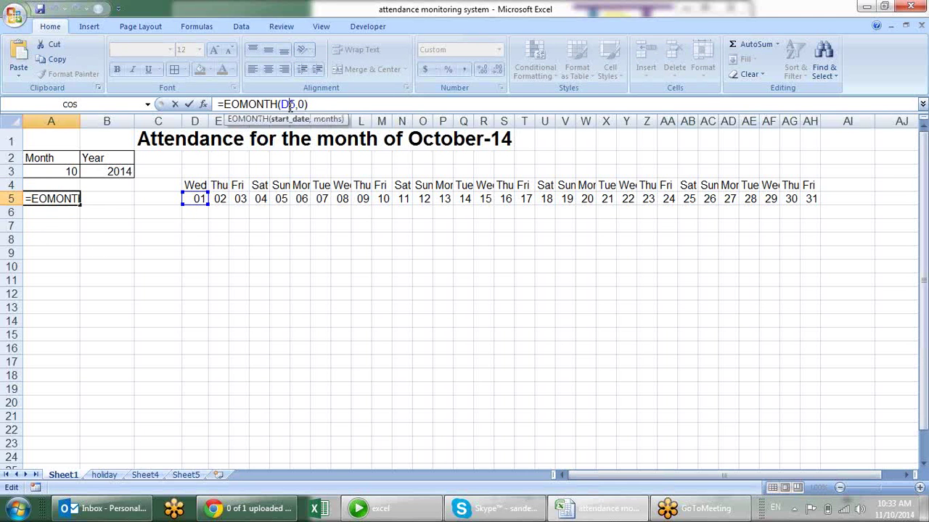
pyautogui.press('F4')
pyautogui.press('Return')
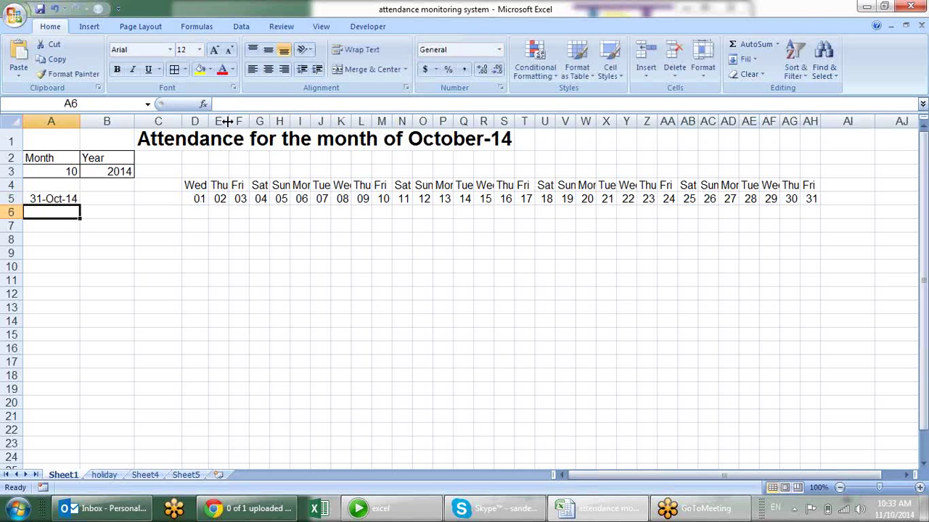
pyautogui.click(53, 198)
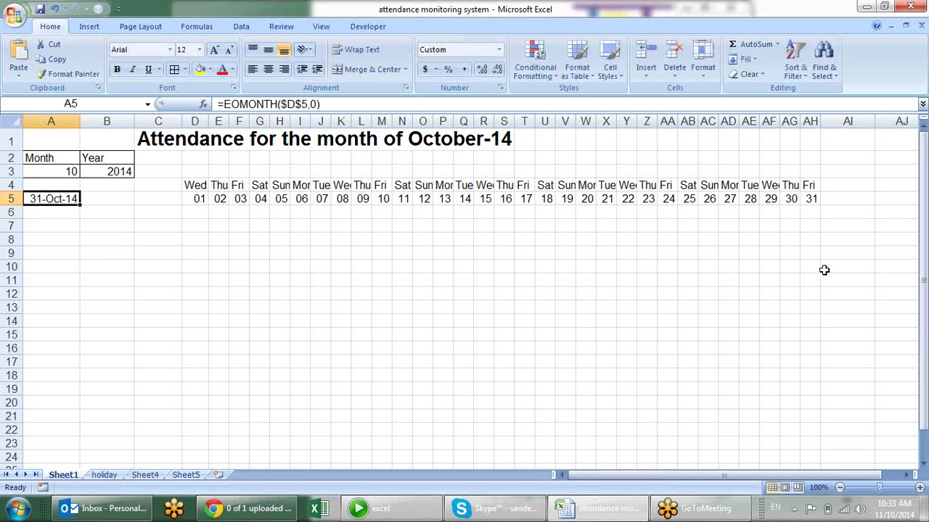
pyautogui.click(769, 199)
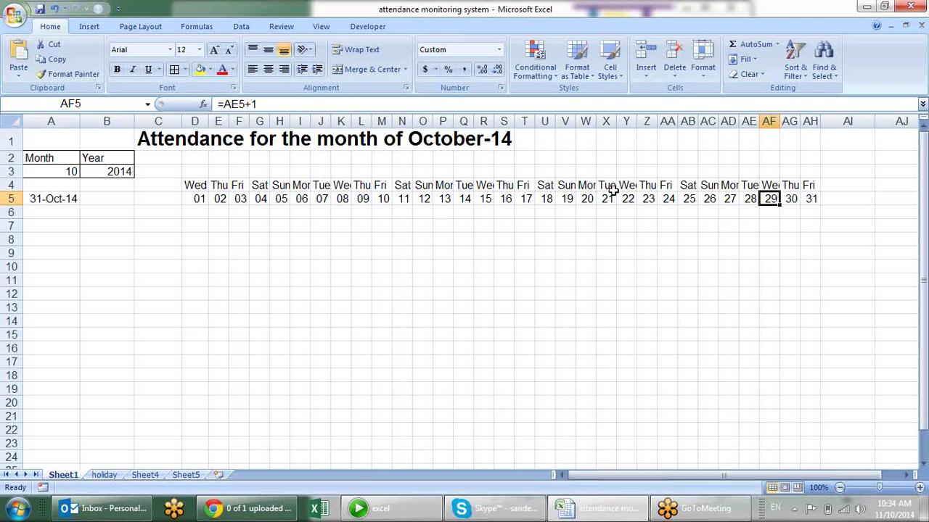
# Rewrite AF5 as an IF formula checking against EOMONTH($D$5), returning "" when past month end
pyautogui.press('F2')
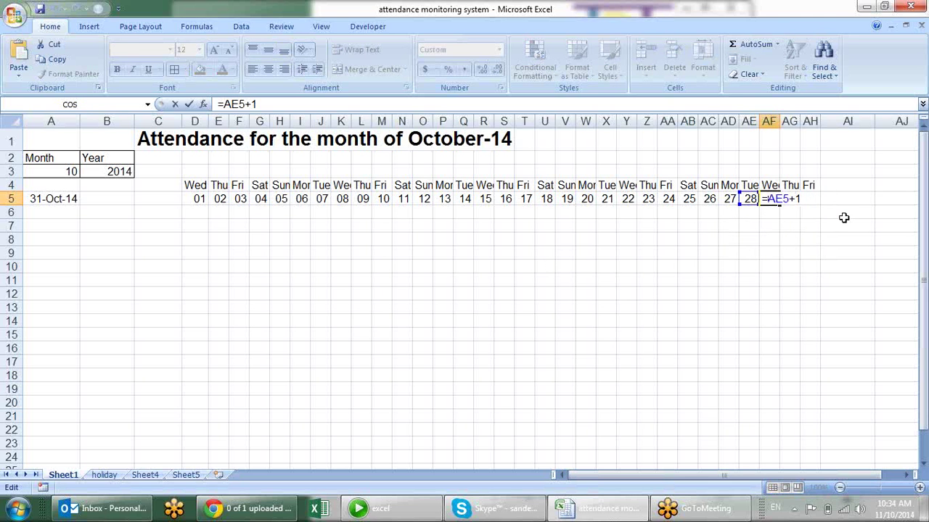
pyautogui.write('IF(')
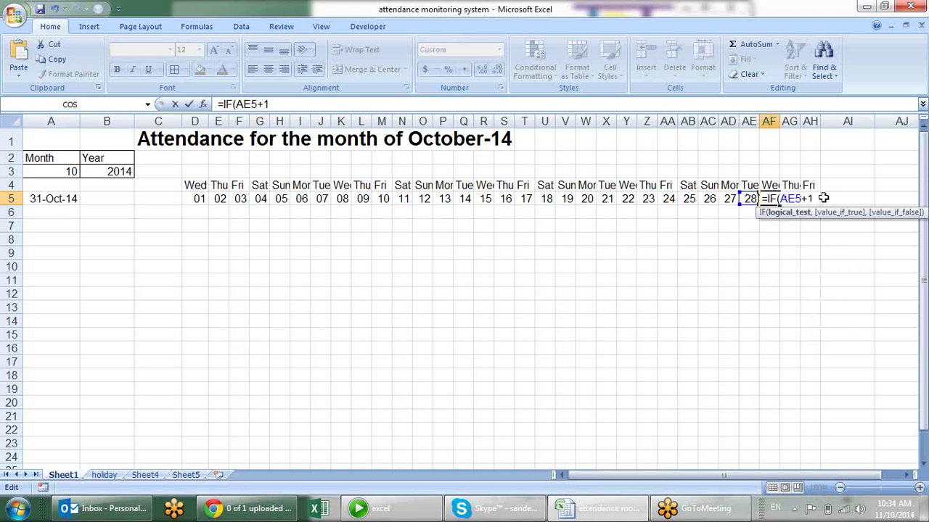
pyautogui.write('em')
pyautogui.press('BackSpace')
pyautogui.write('o')
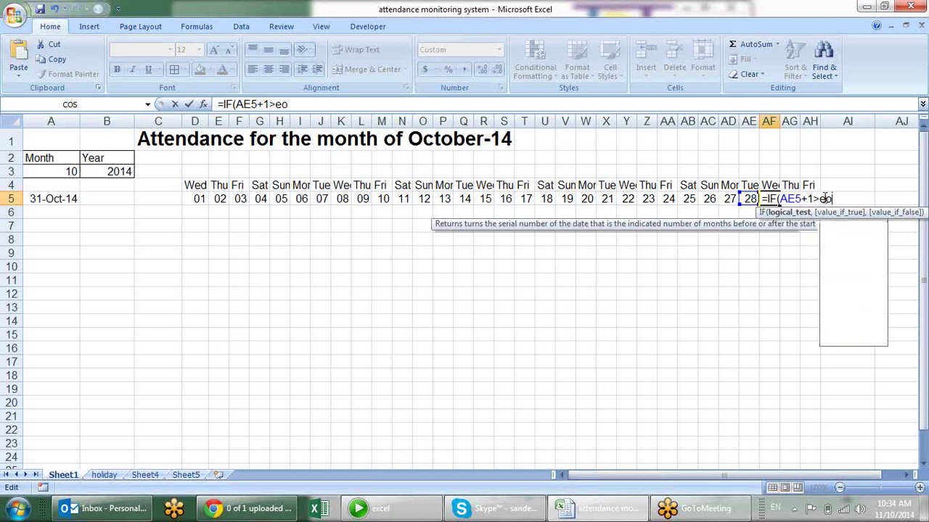
pyautogui.press('Tab')
pyautogui.click(194, 200)
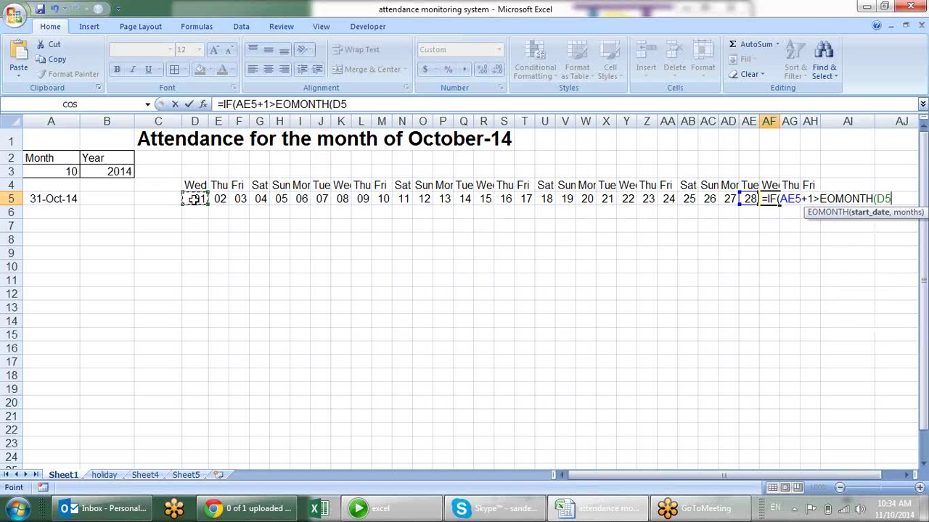
pyautogui.press('F4')
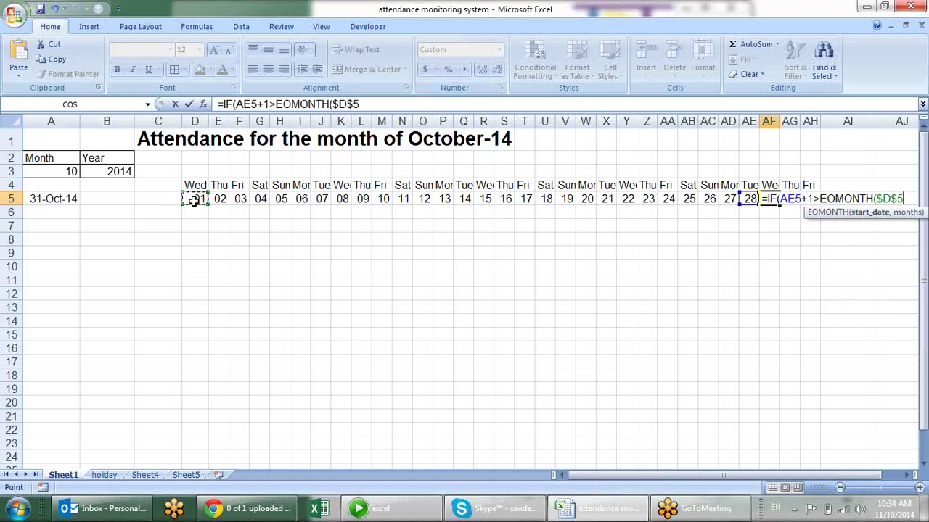
pyautogui.write(',')
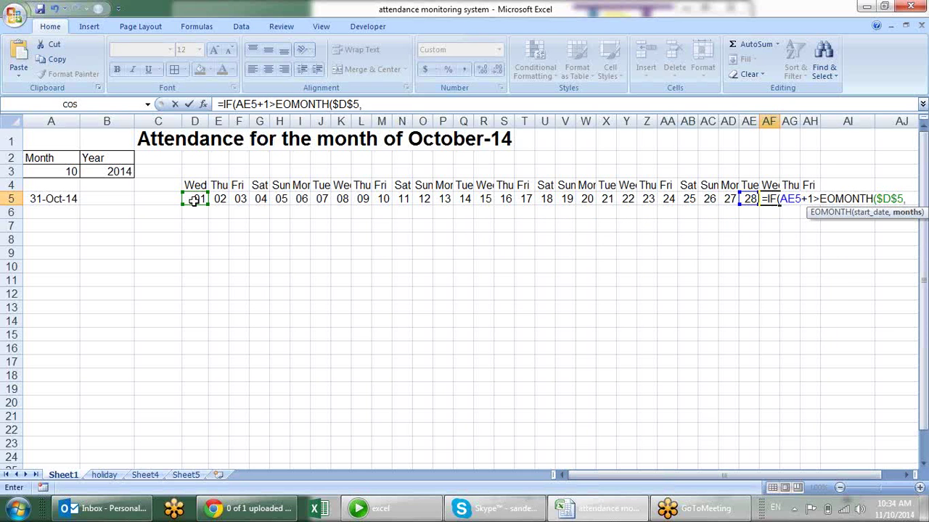
pyautogui.press('BackSpace')
pyautogui.write(')')
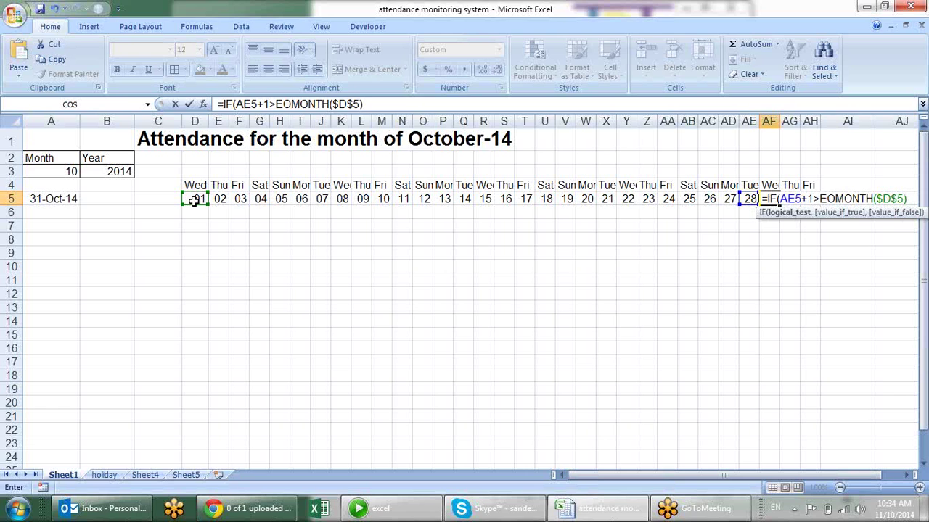
pyautogui.write(',""')
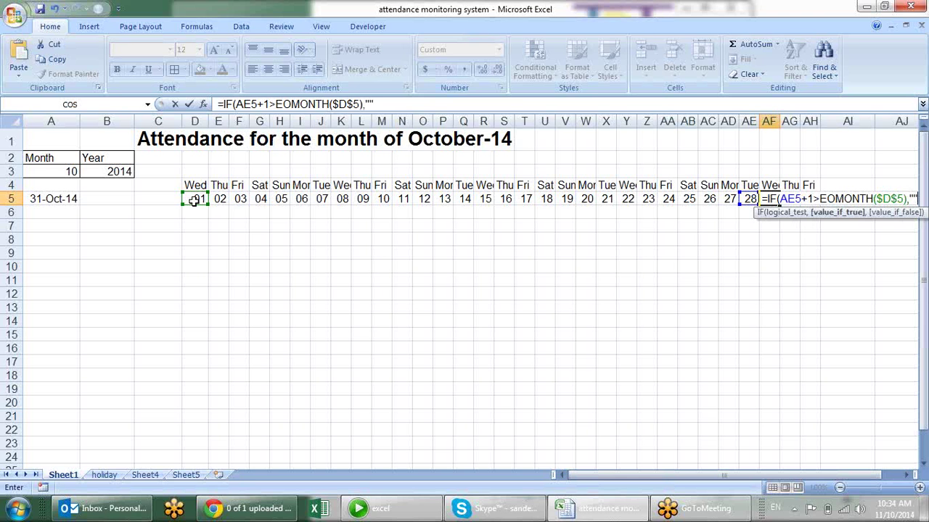
pyautogui.write(',')
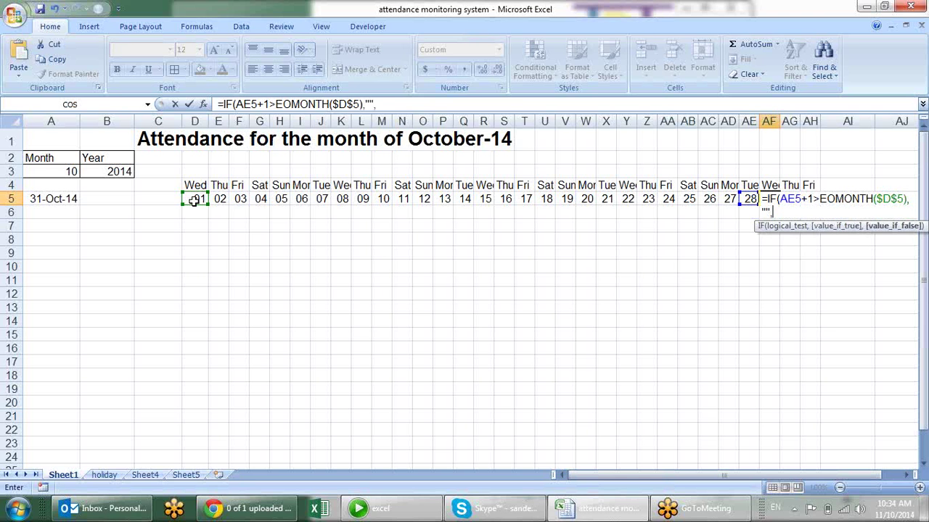
pyautogui.write('ae5+1)')
pyautogui.press('Return')
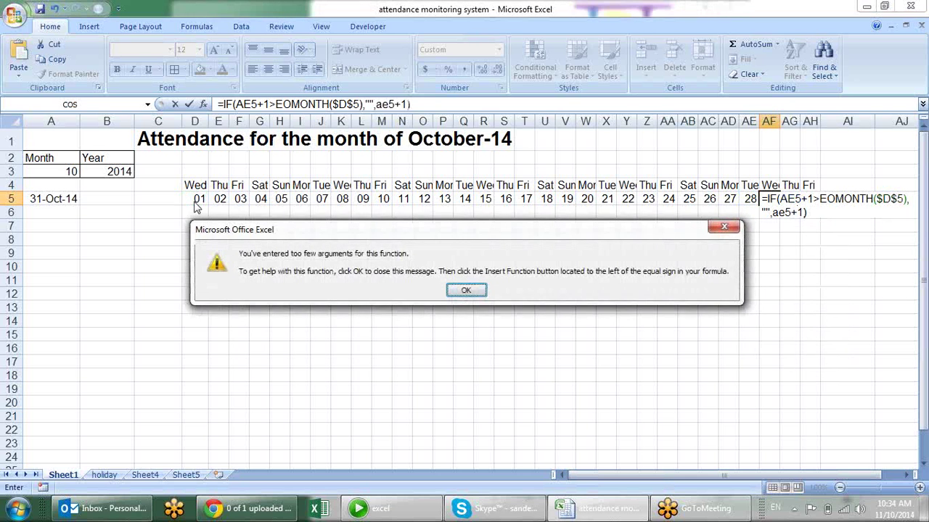
pyautogui.press('Return')
pyautogui.press('Return')
pyautogui.press('Return')
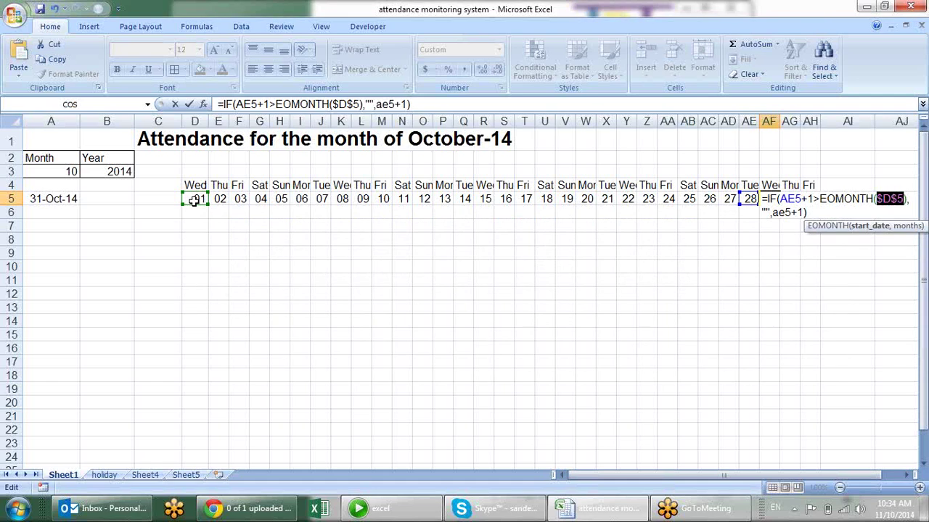
# Replace the IF formula's false value with AE5+1
pyautogui.click(792, 213)
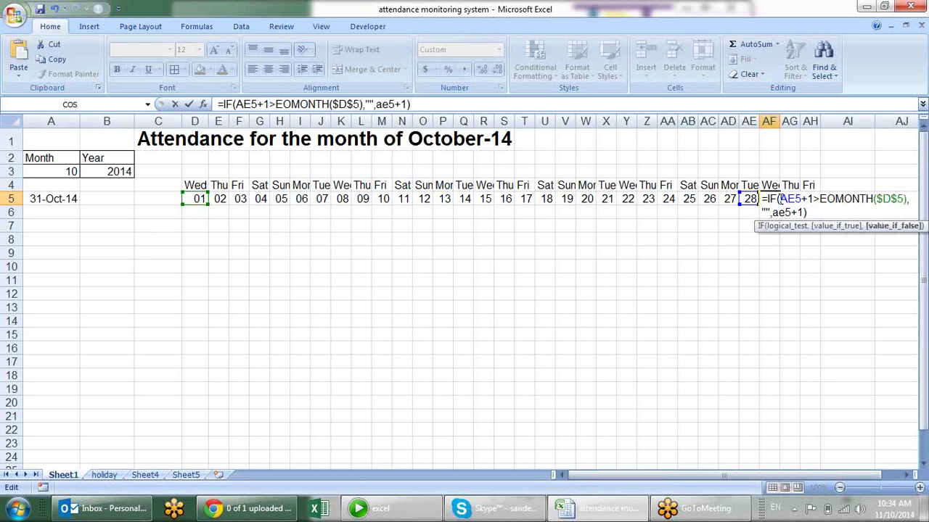
pyautogui.click(790, 226)
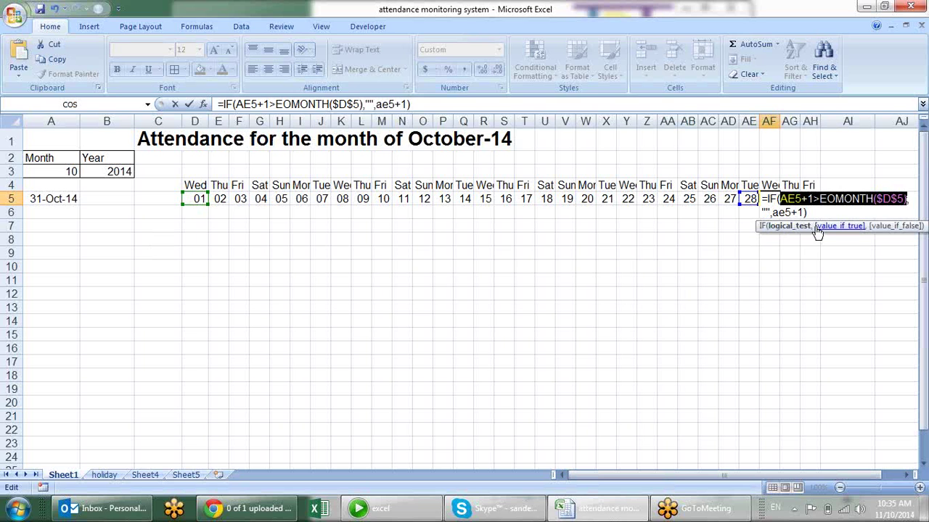
pyautogui.click(823, 227)
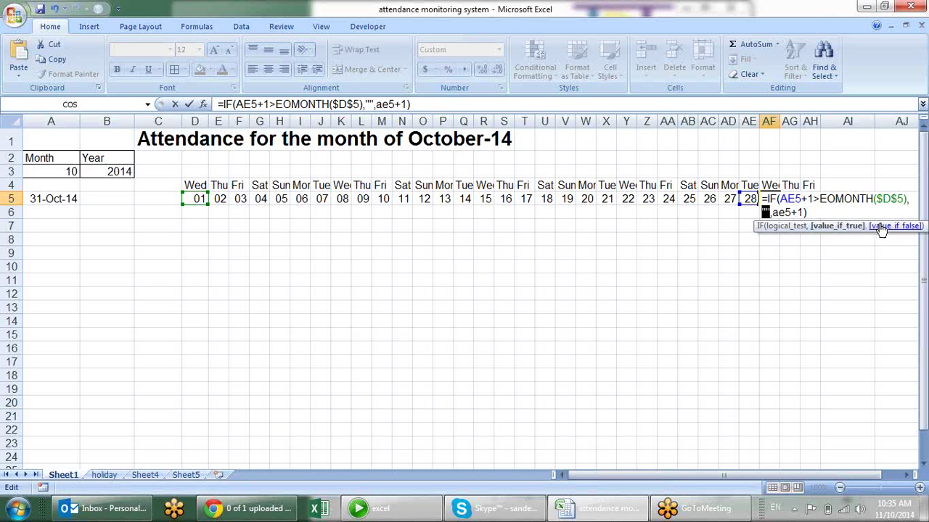
pyautogui.click(880, 227)
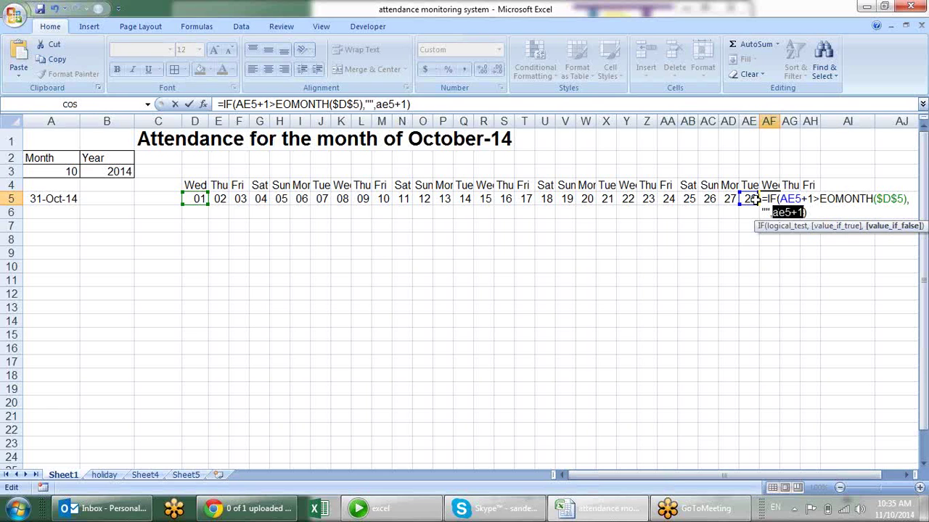
pyautogui.press('BackSpace')
pyautogui.click(749, 198)
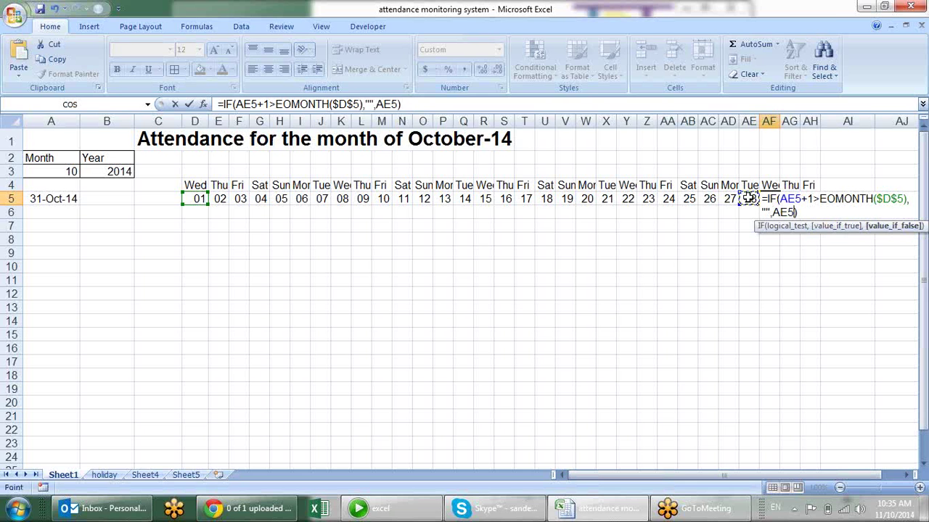
pyautogui.write('+1)')
pyautogui.press('Return')
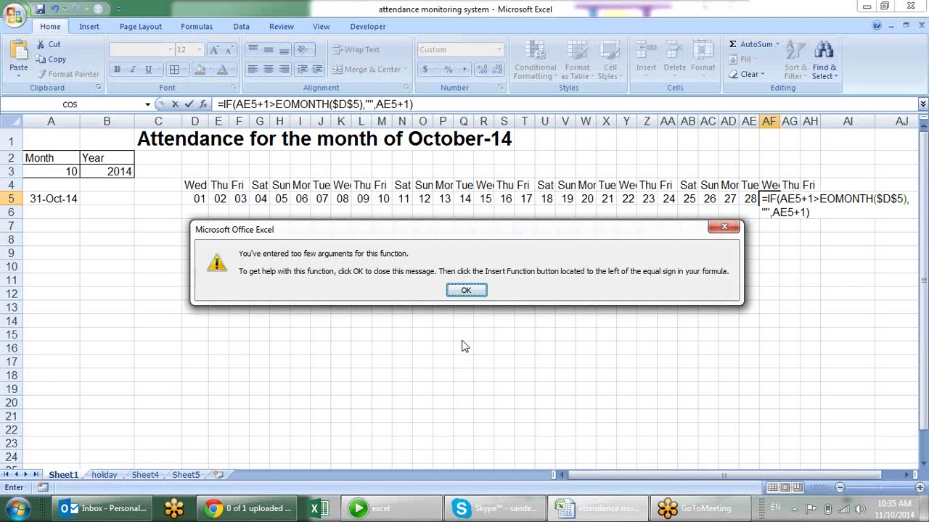
# Add the missing months argument 0 to EOMONTH in the AF5 formula
pyautogui.click(466, 291)
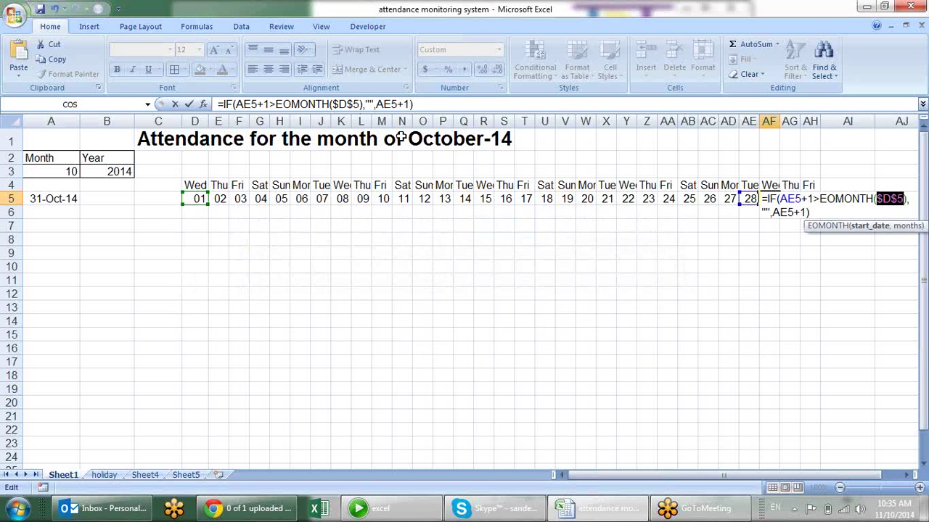
pyautogui.click(369, 104)
pyautogui.write(',0')
pyautogui.press('Return')
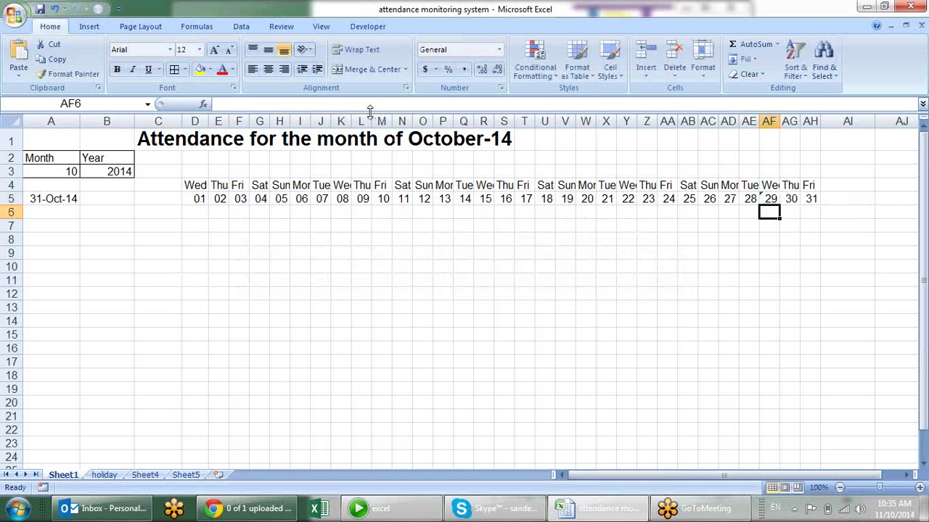
# Fill the AF5 month-end formula across to AH5
pyautogui.click(769, 199)
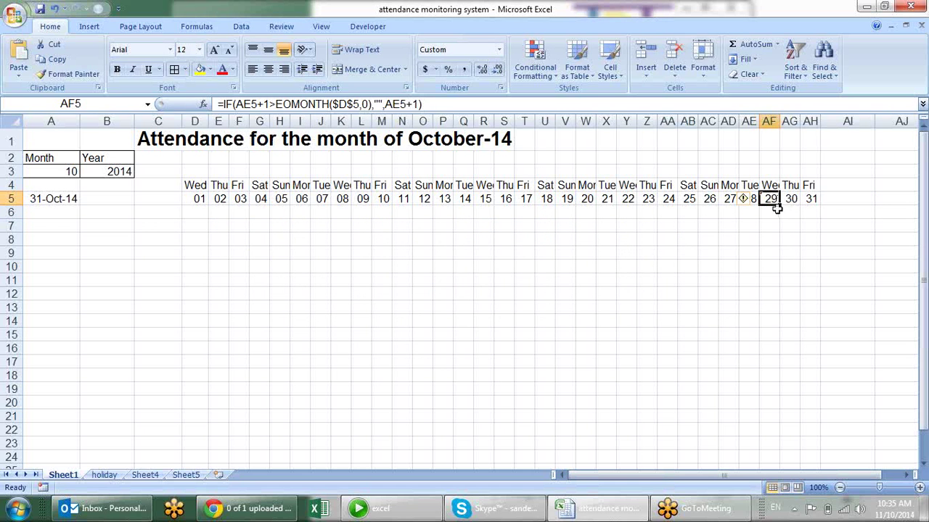
pyautogui.moveTo(776, 205); pyautogui.dragTo(811, 202)
pyautogui.click(777, 254)
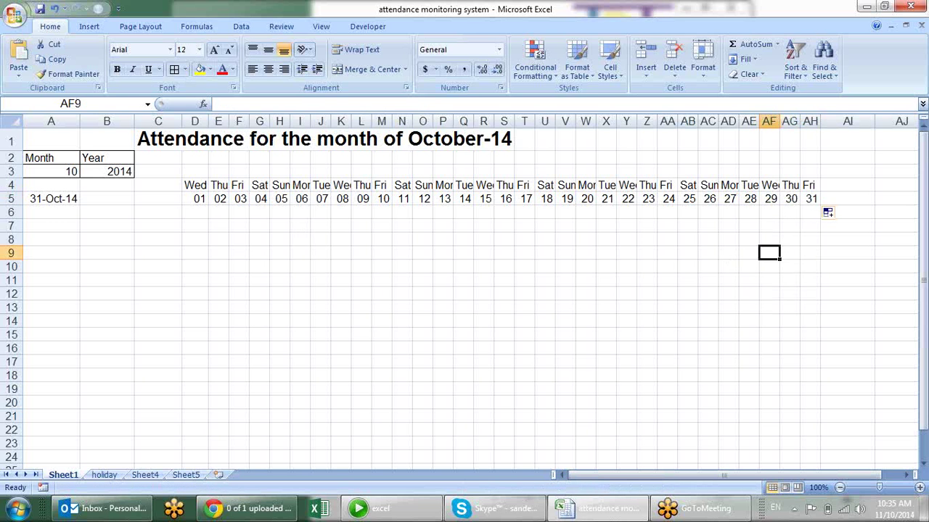
# Set the A3 month to 2, February, and check the day-29 cell
pyautogui.click(61, 172)
pyautogui.click(86, 172)
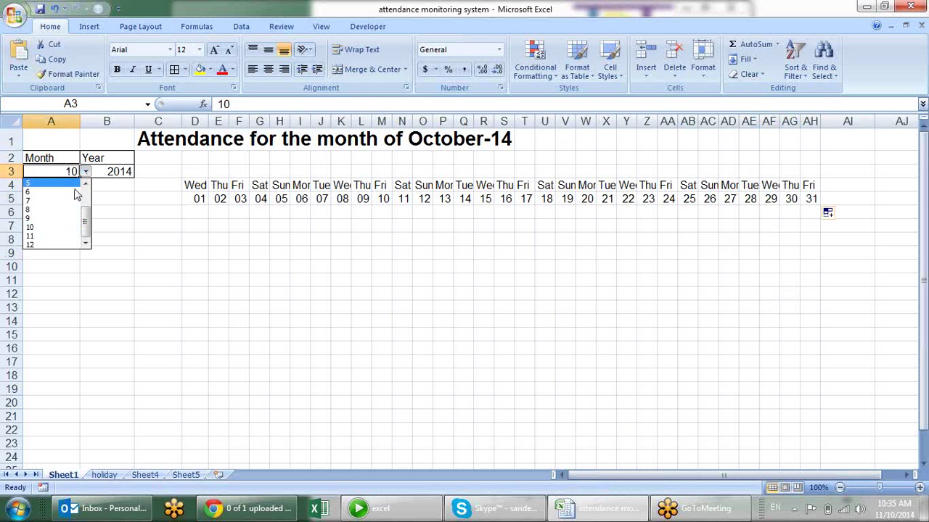
pyautogui.moveTo(89, 219); pyautogui.dragTo(88, 190)
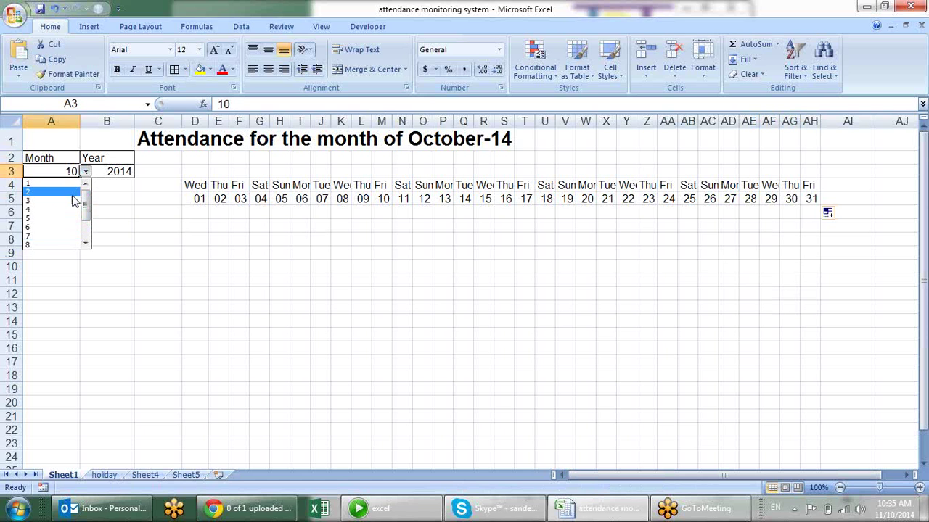
pyautogui.click(51, 192)
pyautogui.click(768, 198)
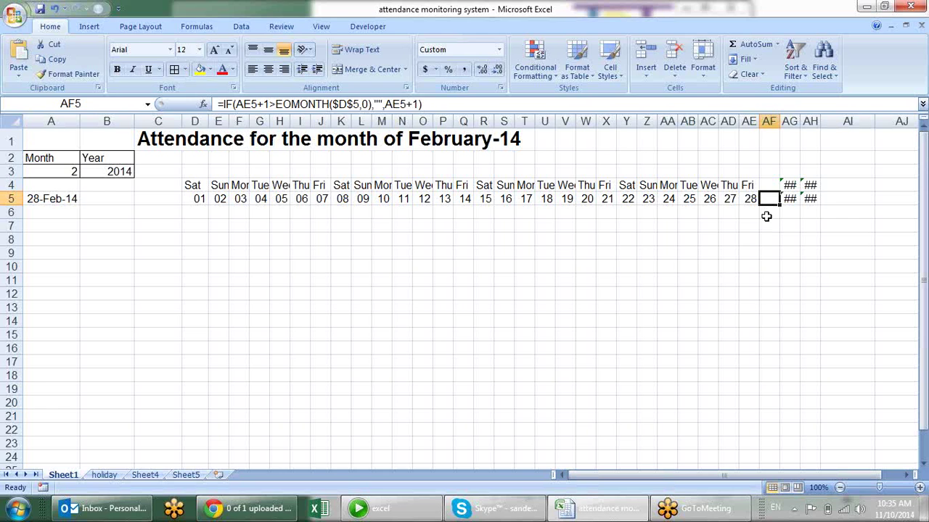
# Wrap the AF5 day formula in IFERROR returning ""
pyautogui.press('F2')
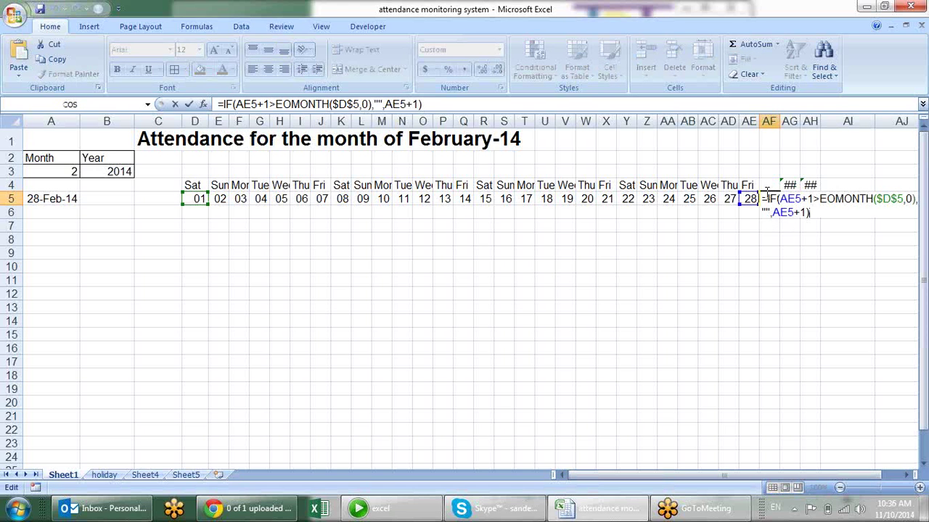
pyautogui.write('if')
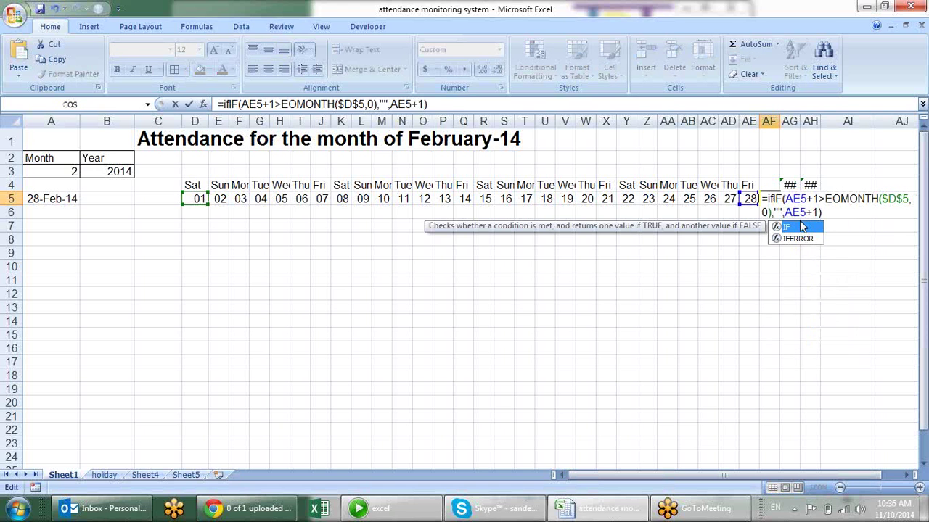
pyautogui.doubleClick(797, 239)
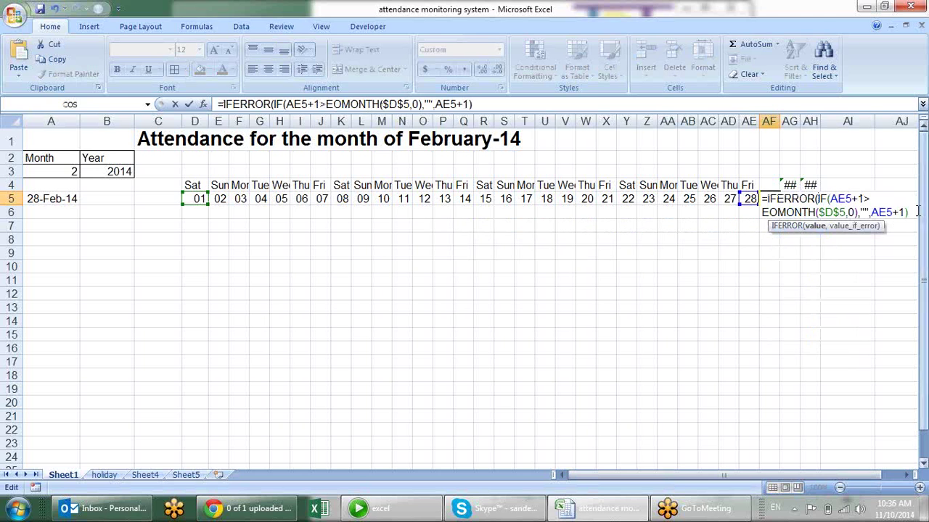
pyautogui.write(',')
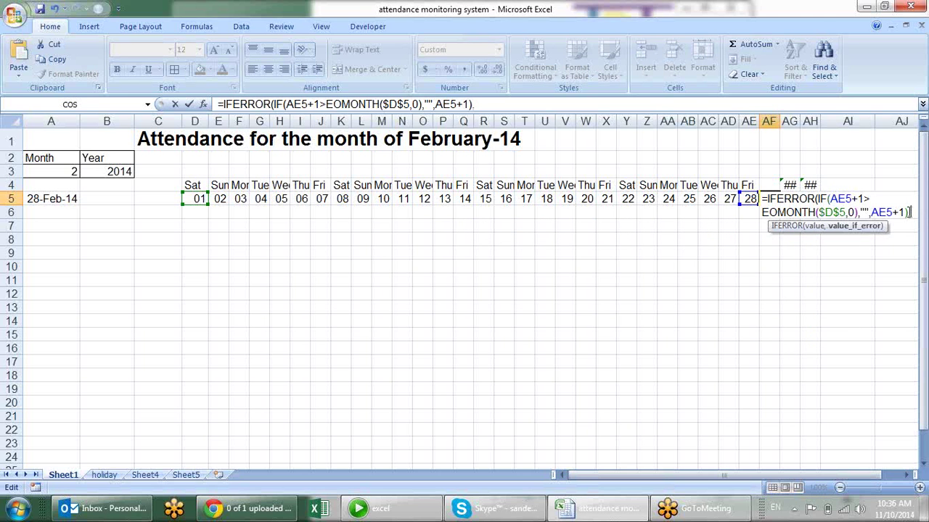
pyautogui.write('"")')
pyautogui.press('Return')
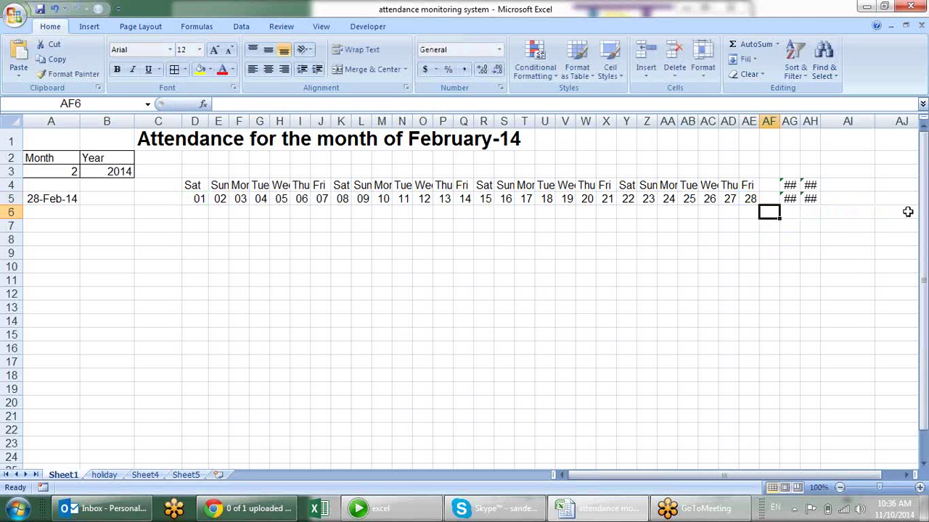
# Fill the IFERROR formula from AF5 through AH5 and check the day and weekday cells
pyautogui.press('Up')
pyautogui.moveTo(780, 205); pyautogui.dragTo(819, 206)
pyautogui.click(810, 253)
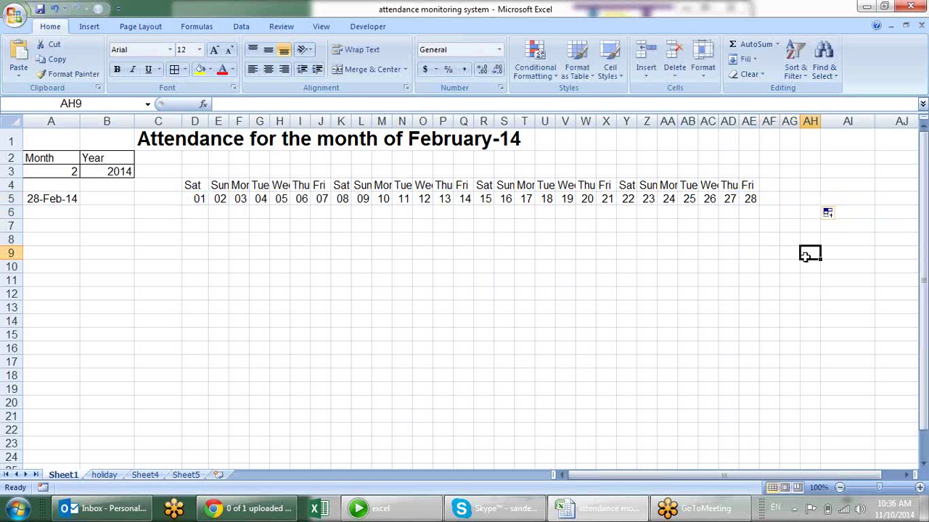
pyautogui.click(772, 183)
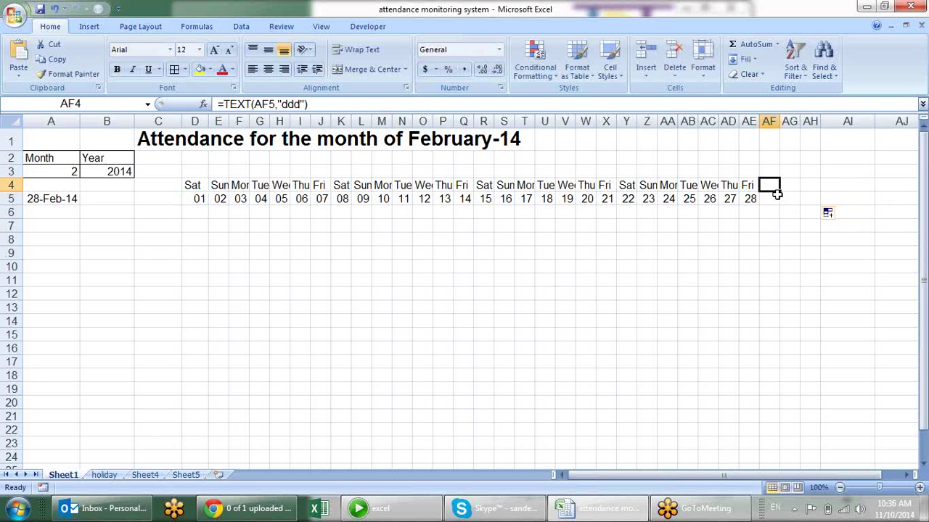
pyautogui.press('Right')
pyautogui.press('Right')
pyautogui.press('Down')
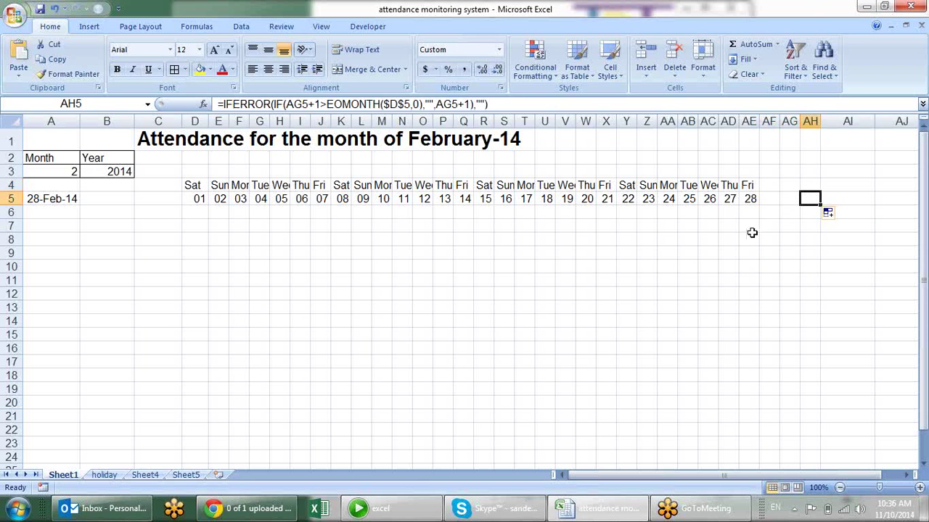
pyautogui.click(66, 172)
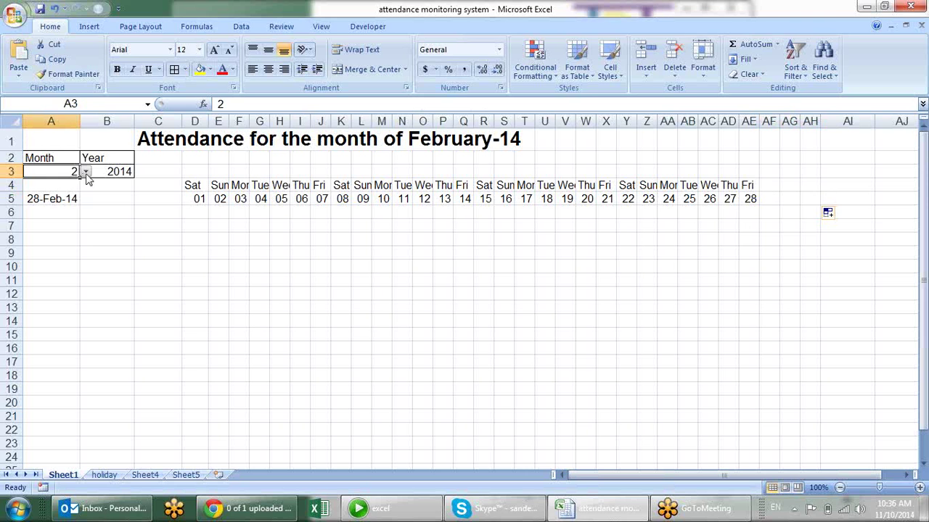
pyautogui.click(86, 172)
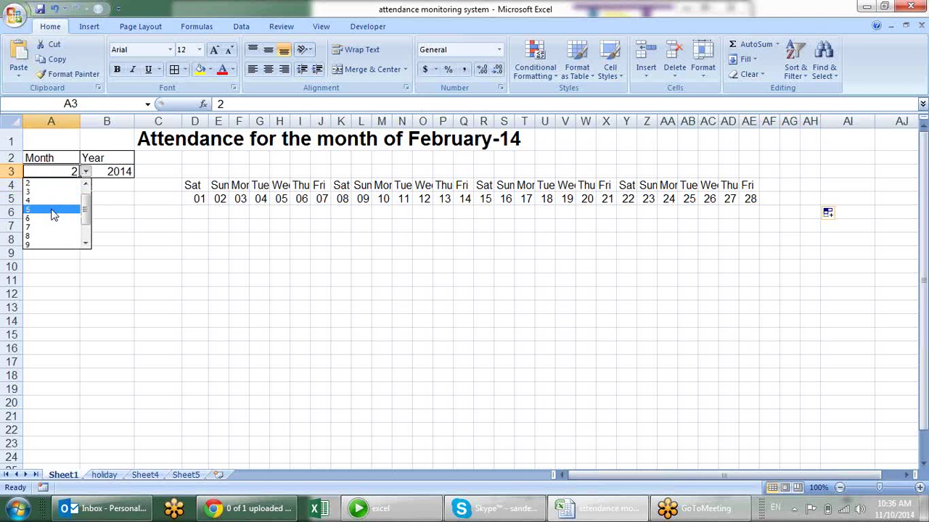
pyautogui.click(52, 212)
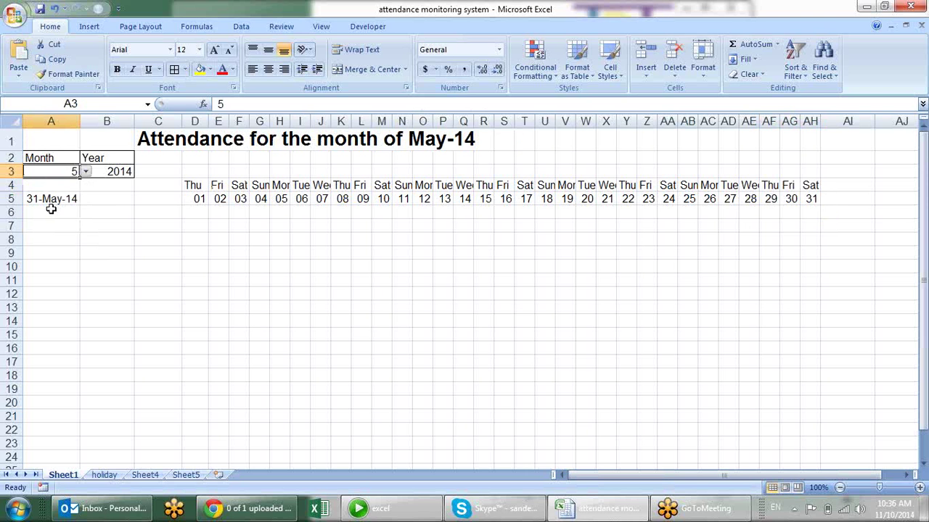
pyautogui.click(85, 172)
pyautogui.click(66, 245)
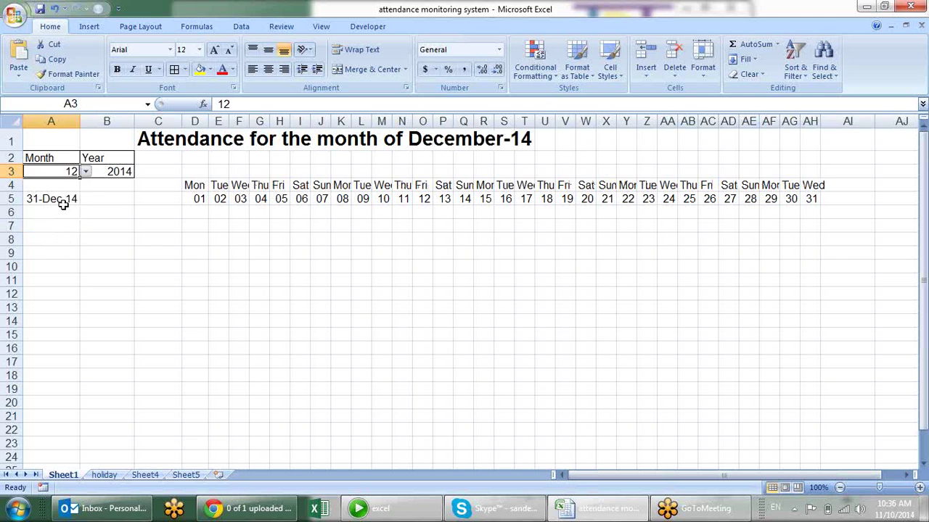
pyautogui.click(86, 172)
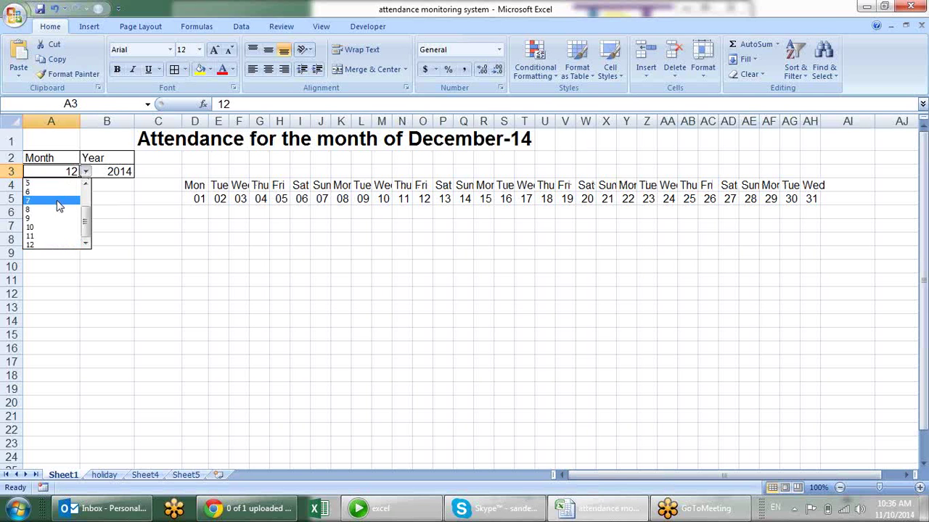
pyautogui.click(54, 219)
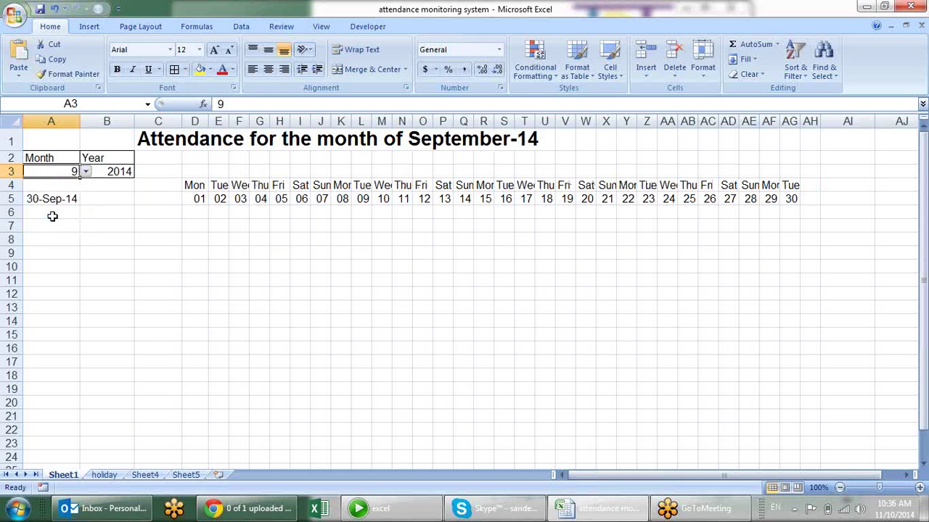
pyautogui.click(85, 172)
pyautogui.moveTo(86, 215); pyautogui.dragTo(86, 192)
pyautogui.click(67, 192)
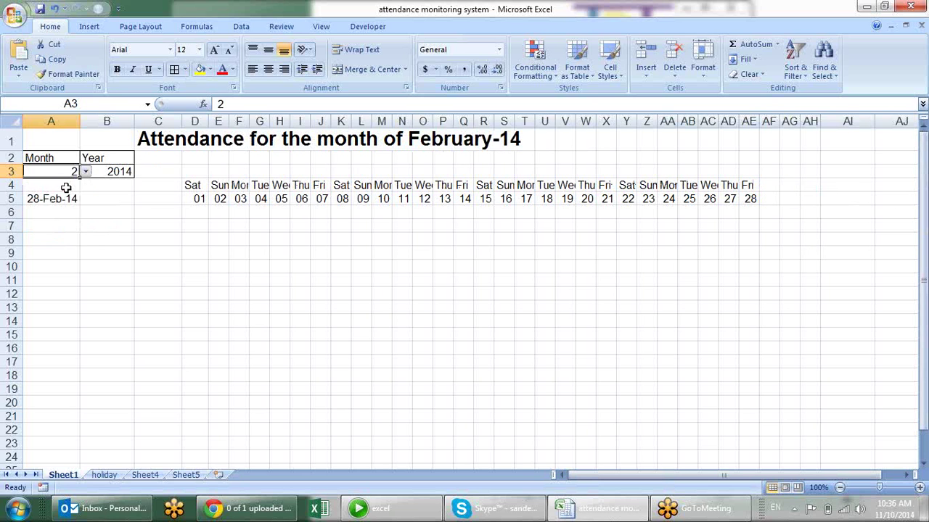
pyautogui.click(164, 229)
pyautogui.click(65, 203)
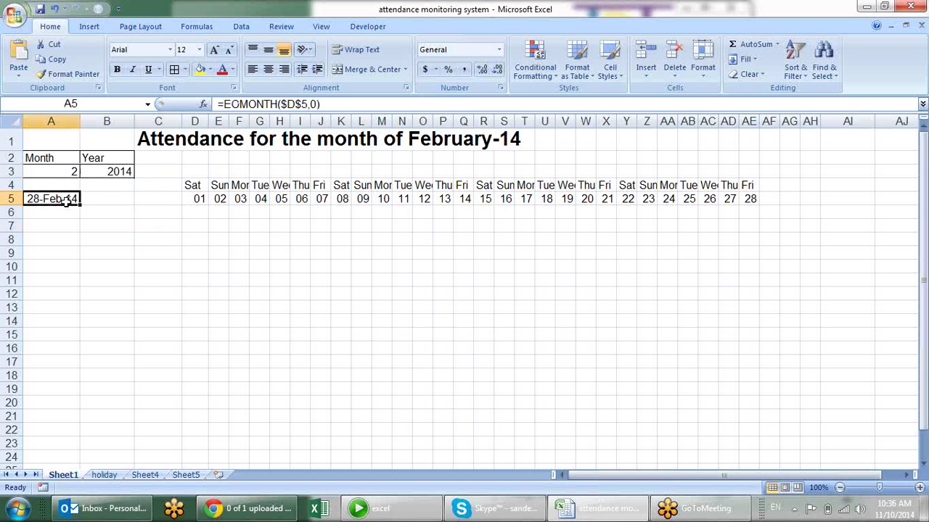
# Replace A5's month-end date with the headings EID, Name and DOJ across A5:C5
pyautogui.press('Delete')
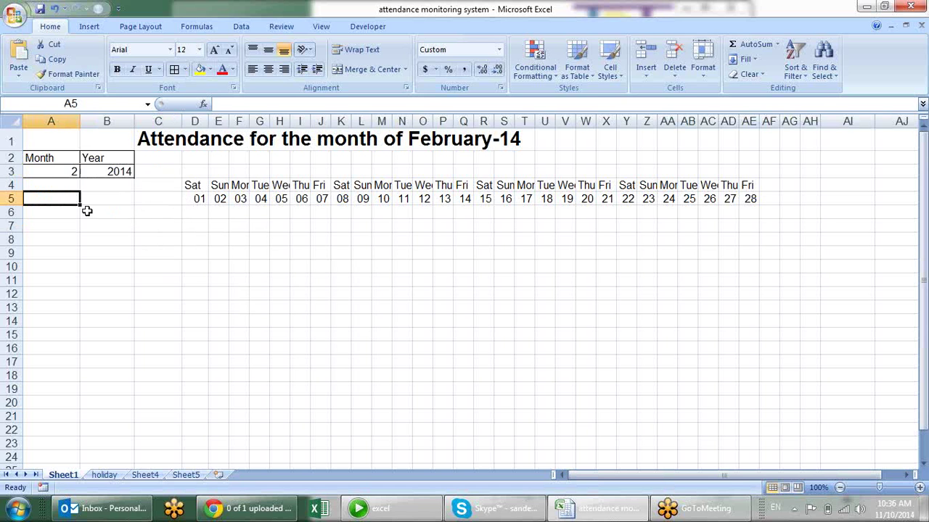
pyautogui.write('EID')
pyautogui.press('Tab')
pyautogui.write('Name')
pyautogui.press('Tab')
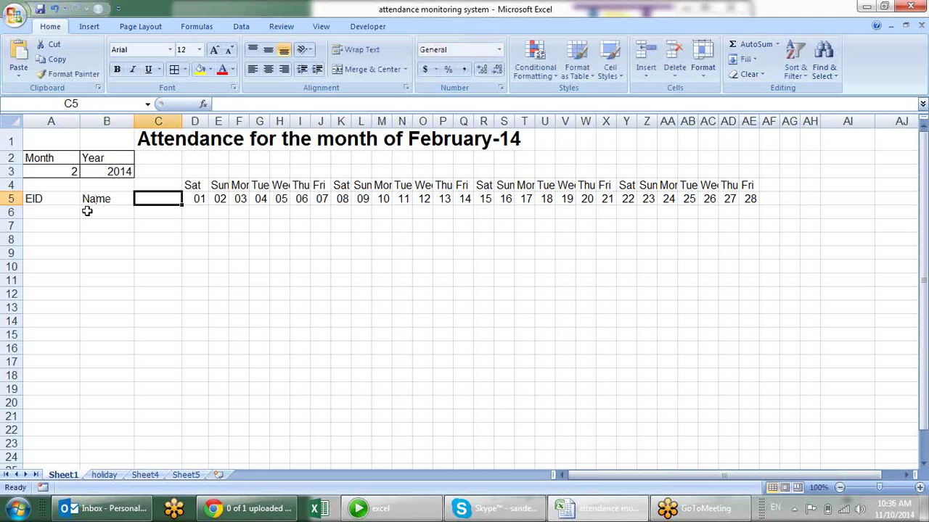
pyautogui.write('DOJ')
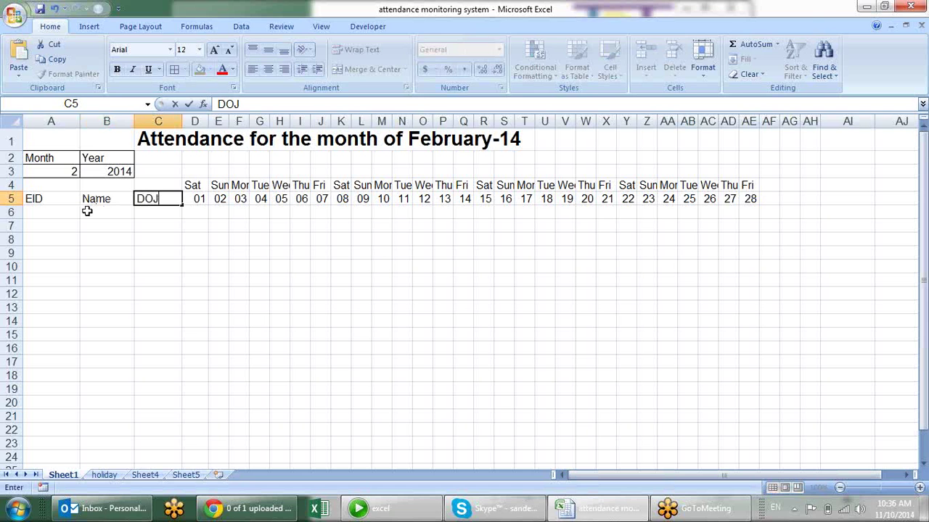
pyautogui.press('Return')
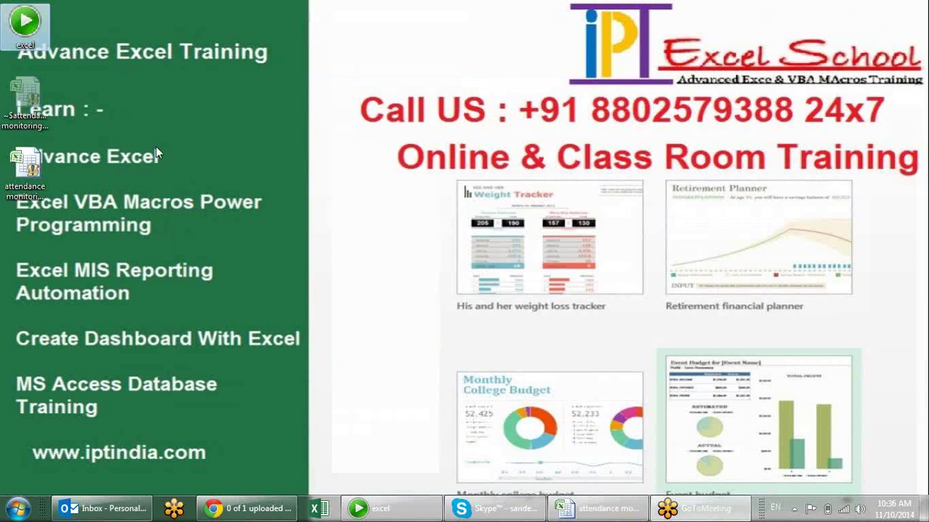
pyautogui.press('super+d')
# Rename the desktop workbook to 'attendance monitoring system2' and open it
pyautogui.doubleClick(27, 172)
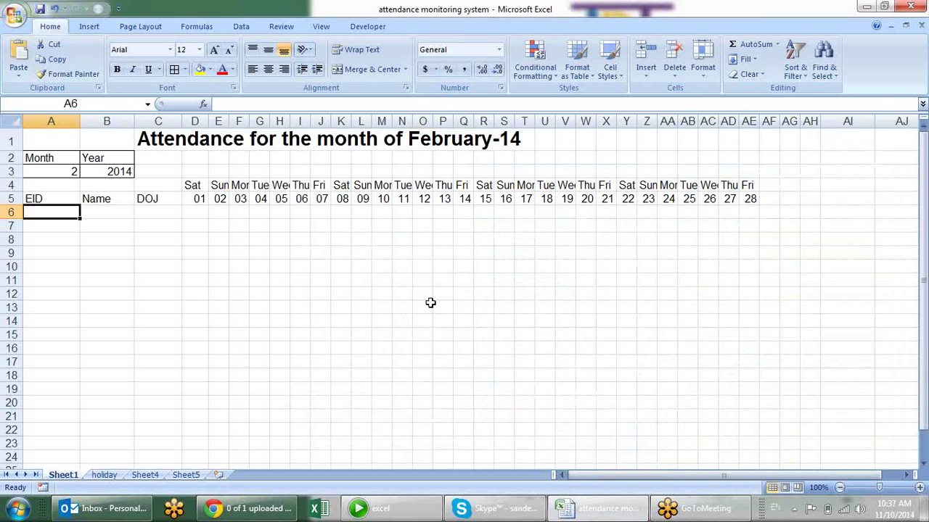
pyautogui.click(425, 305)
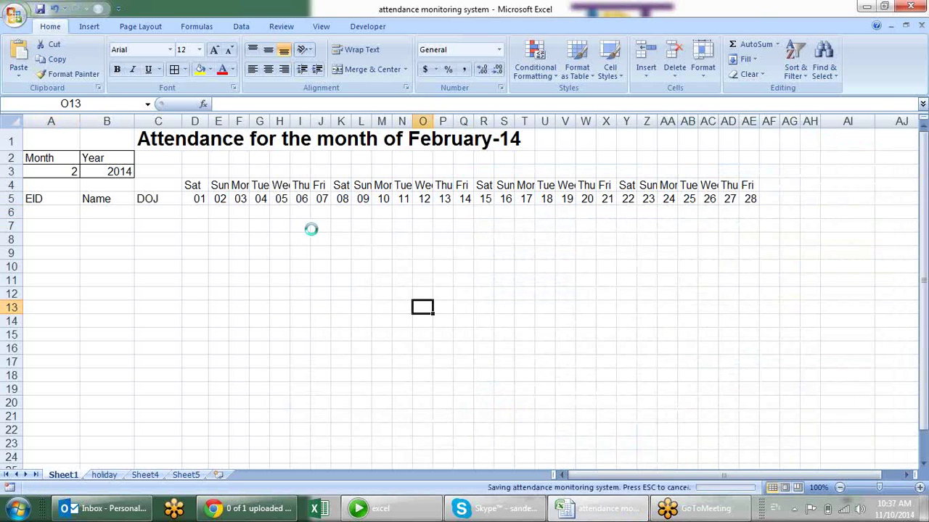
pyautogui.click(916, 6)
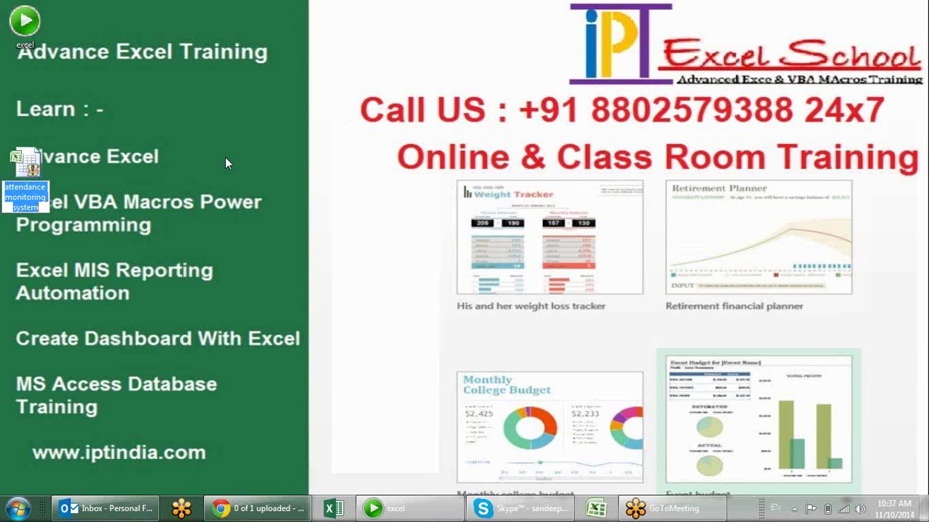
pyautogui.press('End')
pyautogui.write('2')
pyautogui.press('Return')
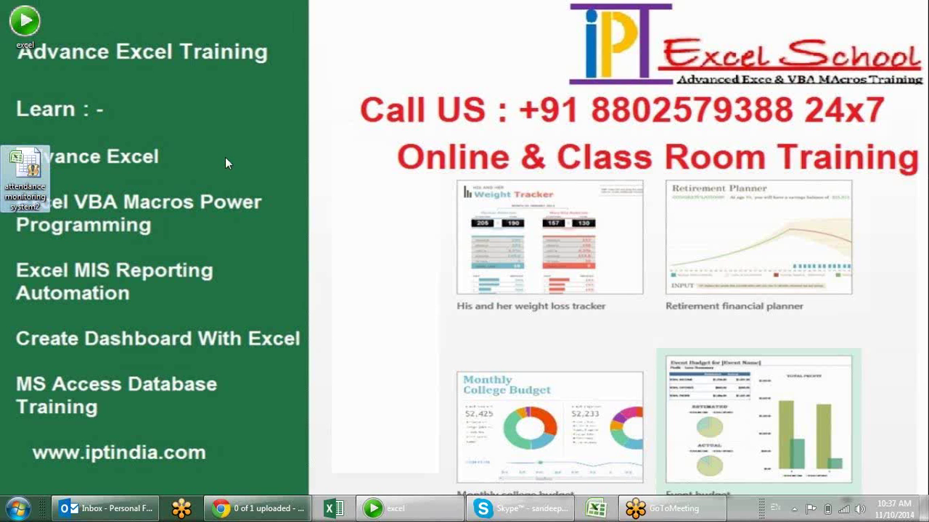
pyautogui.press('Return')
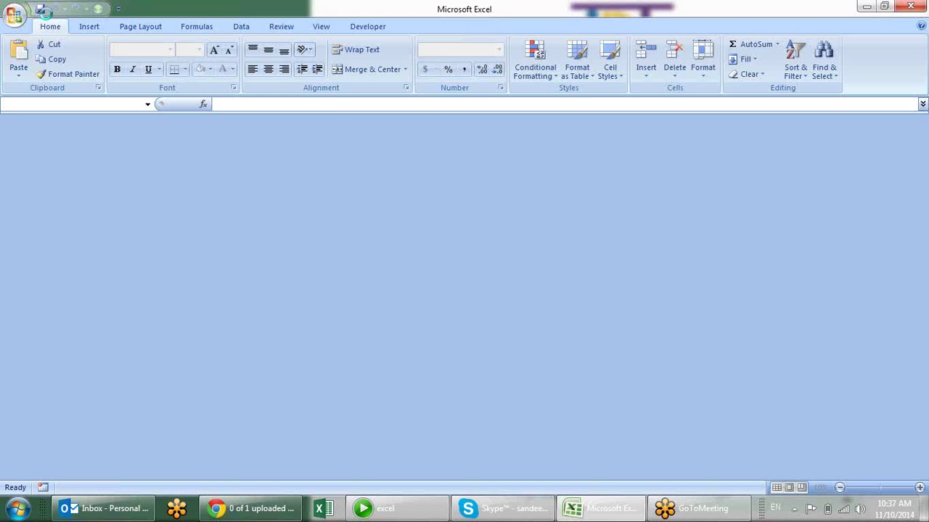
# Copy the five employee rows A6:C10 from the original workbook into the new workbook's A6
pyautogui.press('super+d')
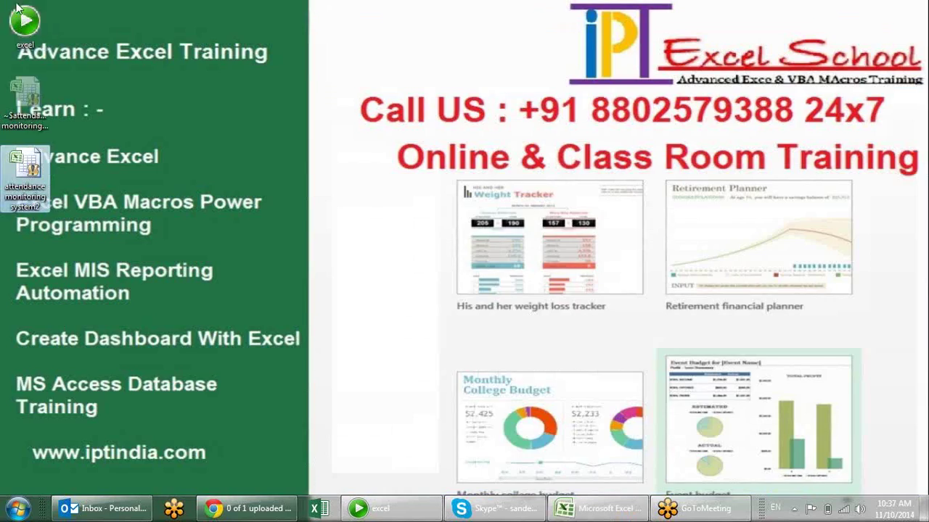
pyautogui.doubleClick(32, 10)
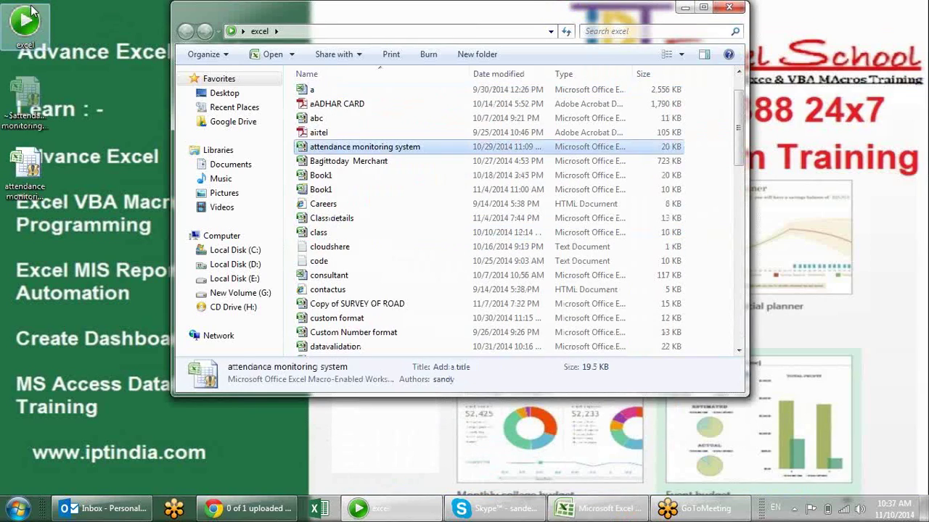
pyautogui.press('Return')
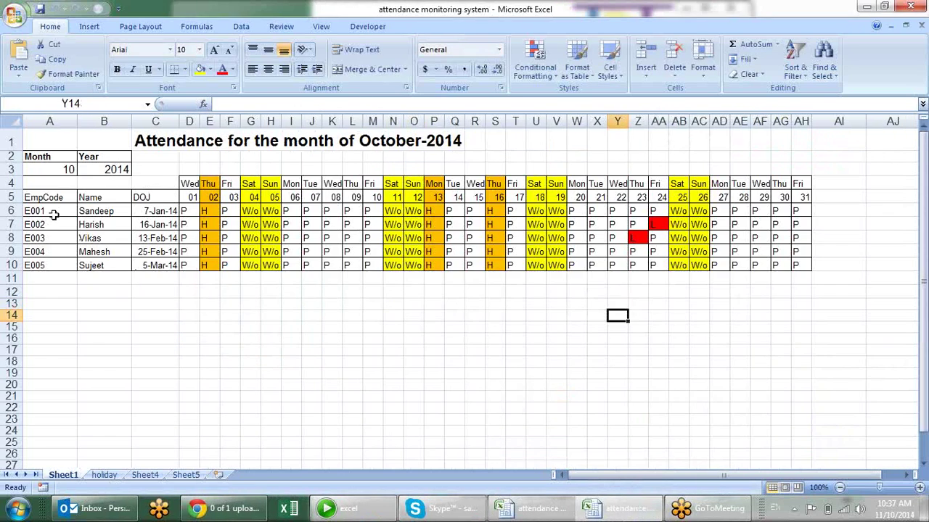
pyautogui.click(53, 212)
pyautogui.moveTo(53, 212); pyautogui.dragTo(181, 266)
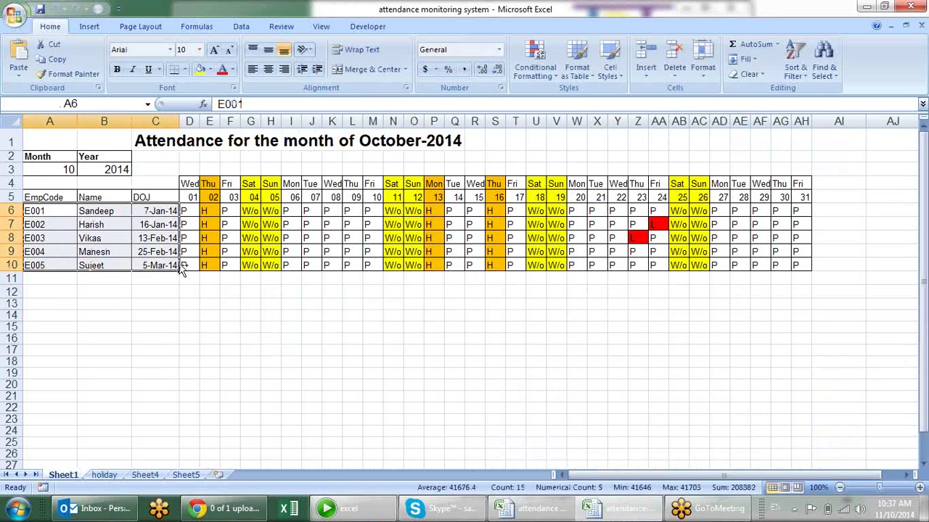
pyautogui.hotkey('ctrl', 'c')
pyautogui.hotkey('ctrl', 'Tab')
pyautogui.click(38, 211)
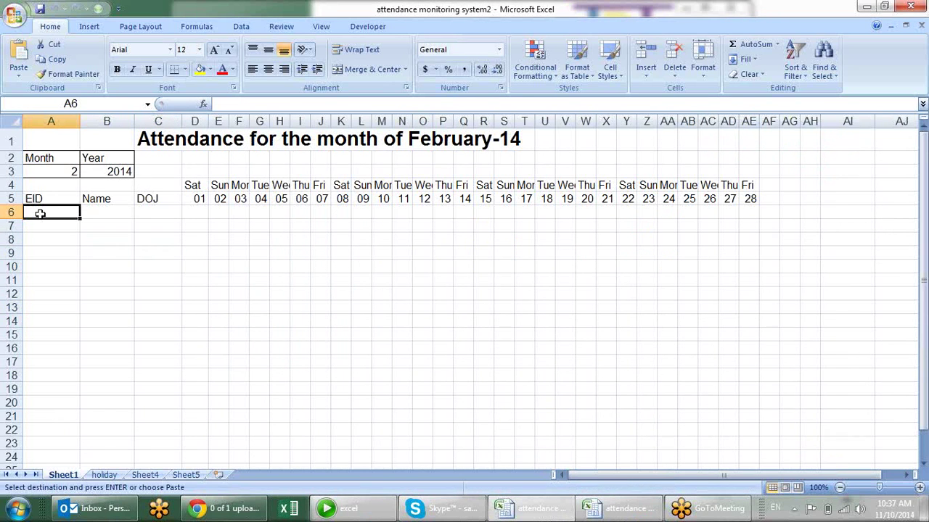
pyautogui.hotkey('ctrl', 'v')
pyautogui.click(276, 268)
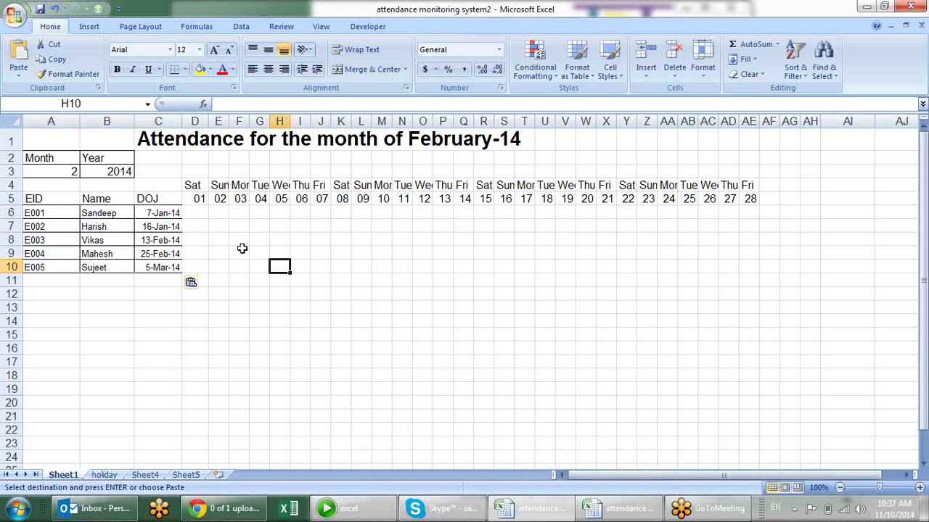
# Switch the A3 month to 1, January, to show all 31 days
pyautogui.moveTo(30, 200); pyautogui.dragTo(758, 269)
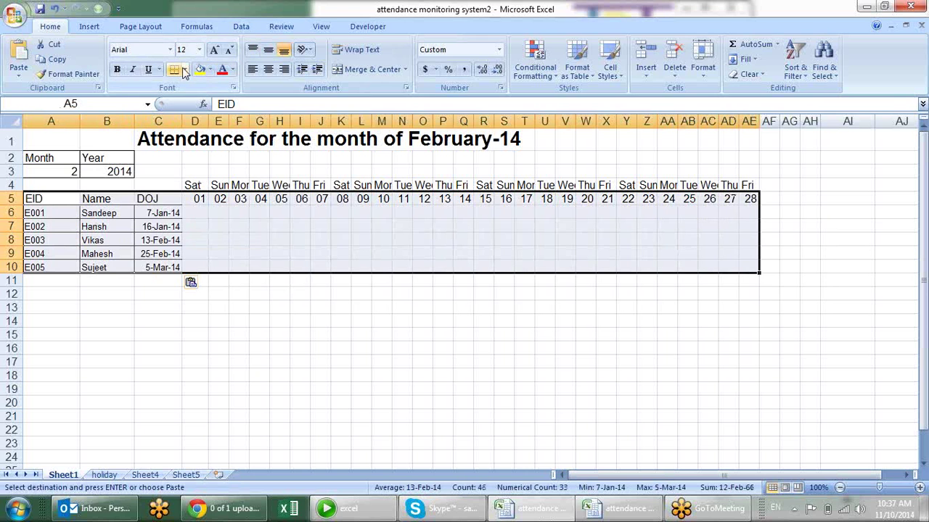
pyautogui.click(72, 172)
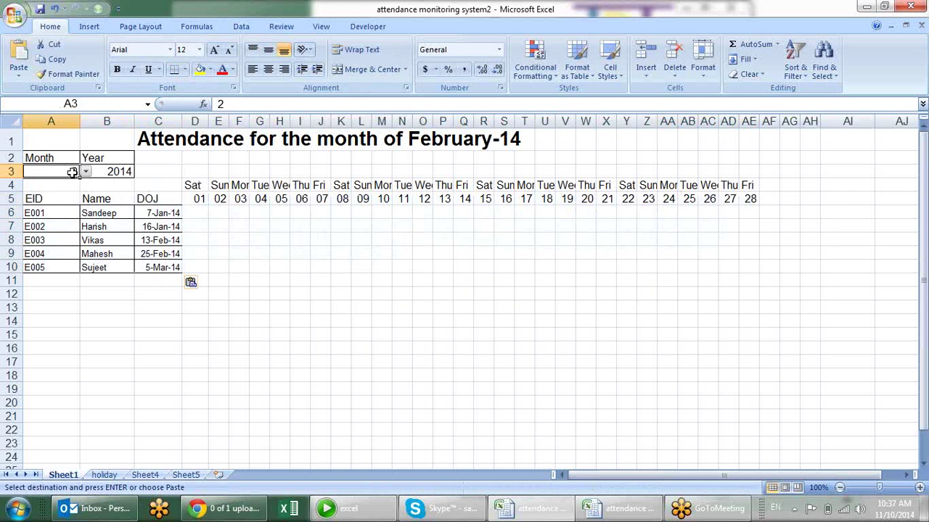
pyautogui.click(85, 171)
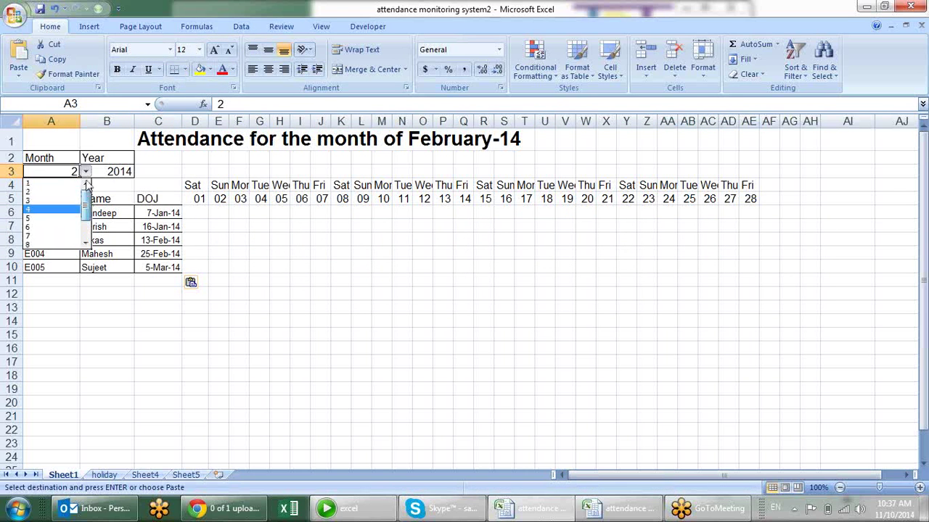
pyautogui.click(54, 182)
# Apply All Borders to A5:AH10 and the weekday row D4:AH4
pyautogui.moveTo(51, 199); pyautogui.dragTo(801, 268)
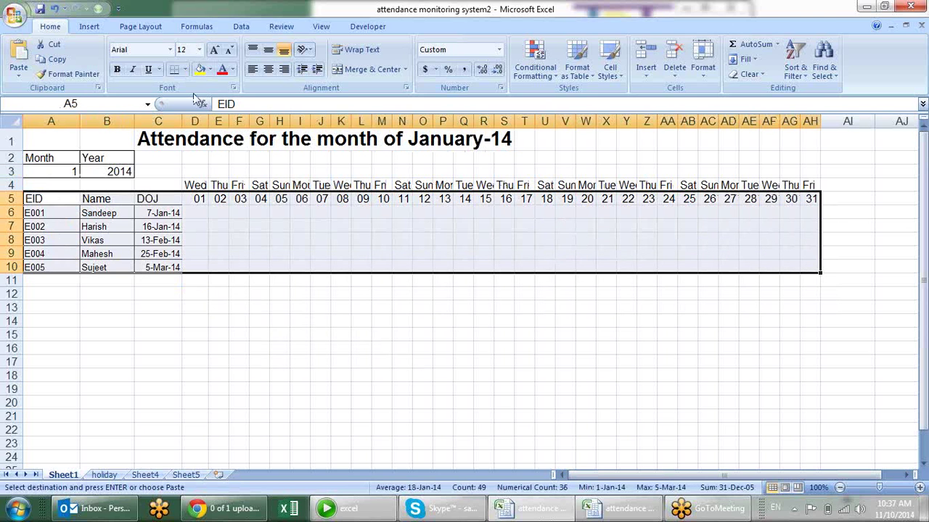
pyautogui.click(185, 69)
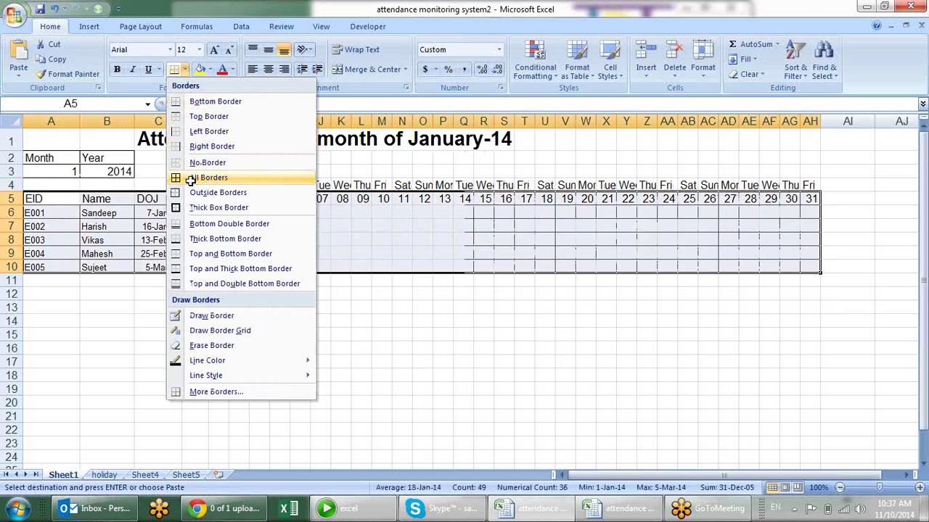
pyautogui.click(207, 177)
pyautogui.moveTo(196, 185)
pyautogui.mouseDown()
pyautogui.moveTo(759, 210)
pyautogui.moveTo(811, 186)
pyautogui.mouseUp()
pyautogui.click(176, 70)
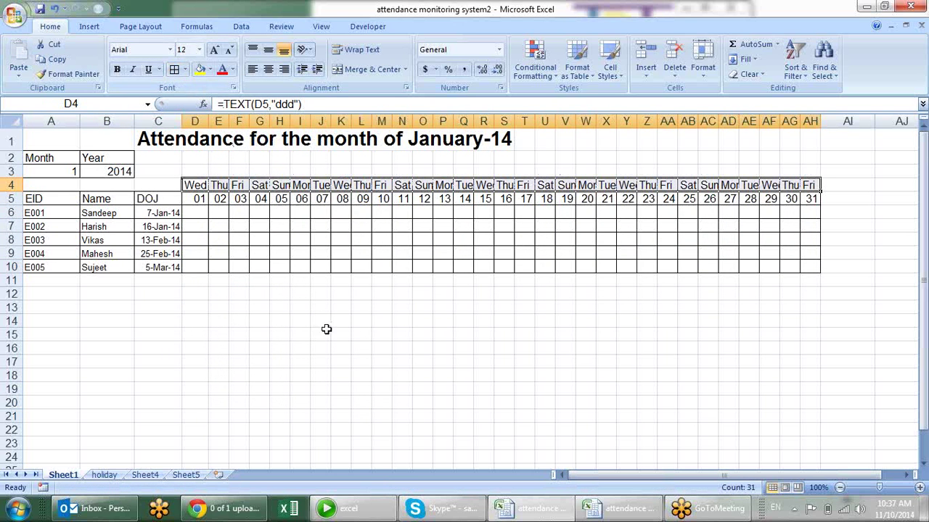
pyautogui.click(321, 334)
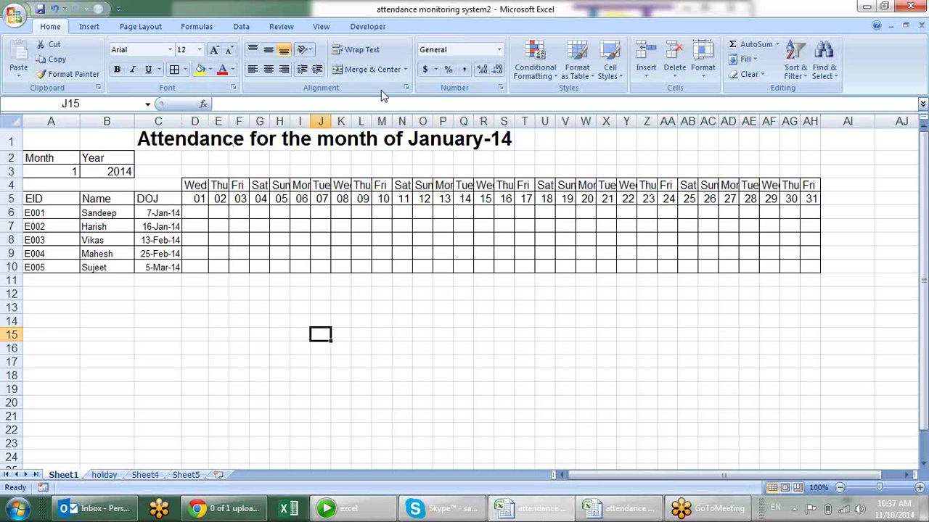
# Set the month back to 2 and inspect the blank trailing day cells AF:AH
pyautogui.click(56, 172)
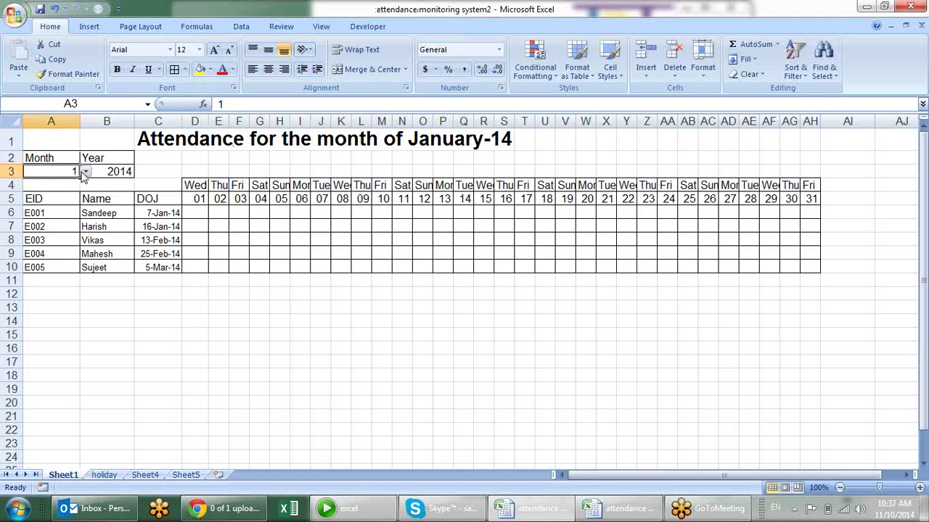
pyautogui.click(86, 172)
pyautogui.click(58, 191)
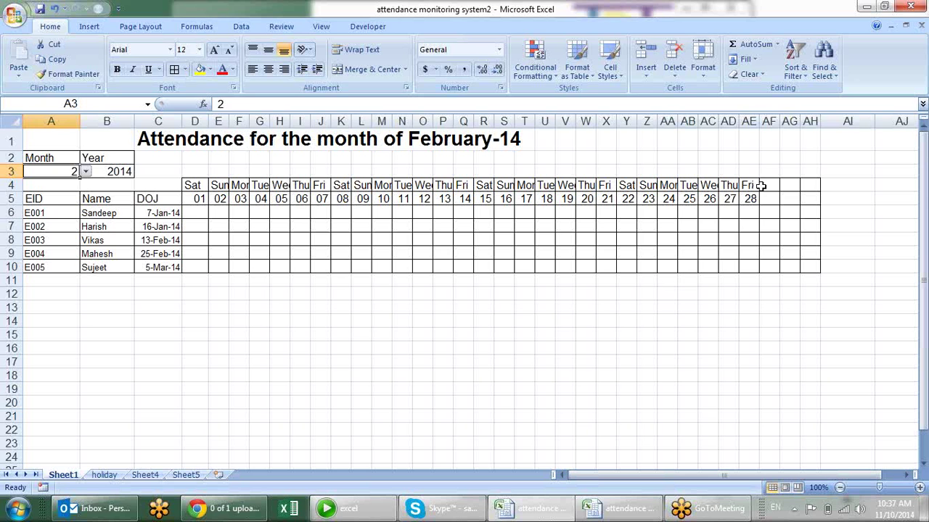
pyautogui.moveTo(765, 184); pyautogui.dragTo(811, 255)
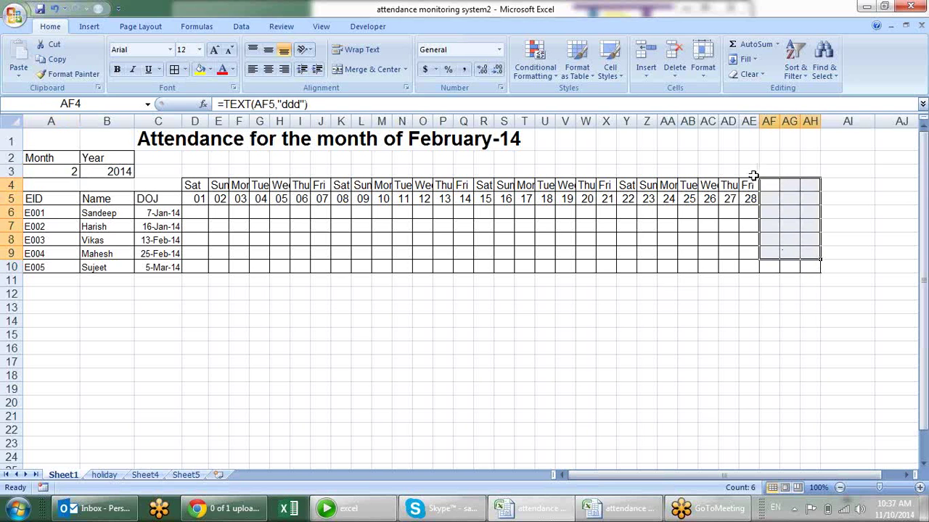
pyautogui.click(763, 199)
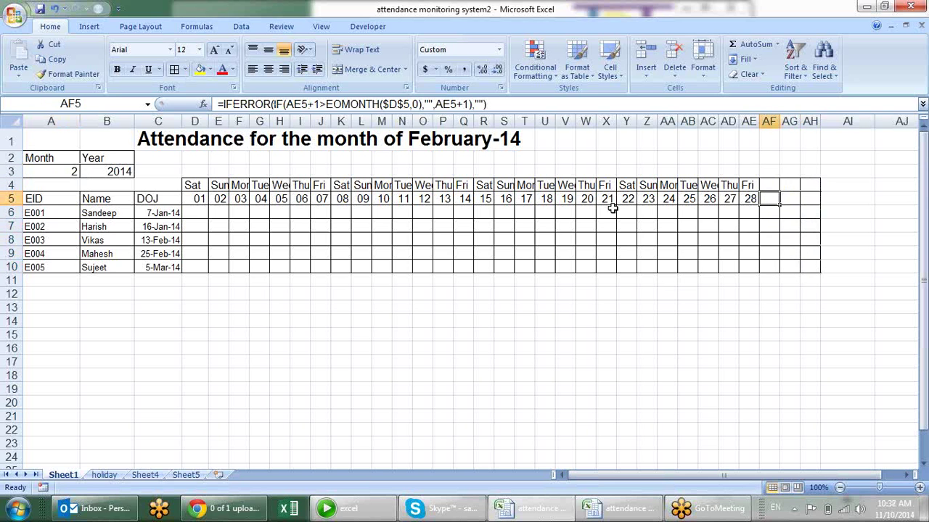
pyautogui.moveTo(195, 121); pyautogui.dragTo(804, 140)
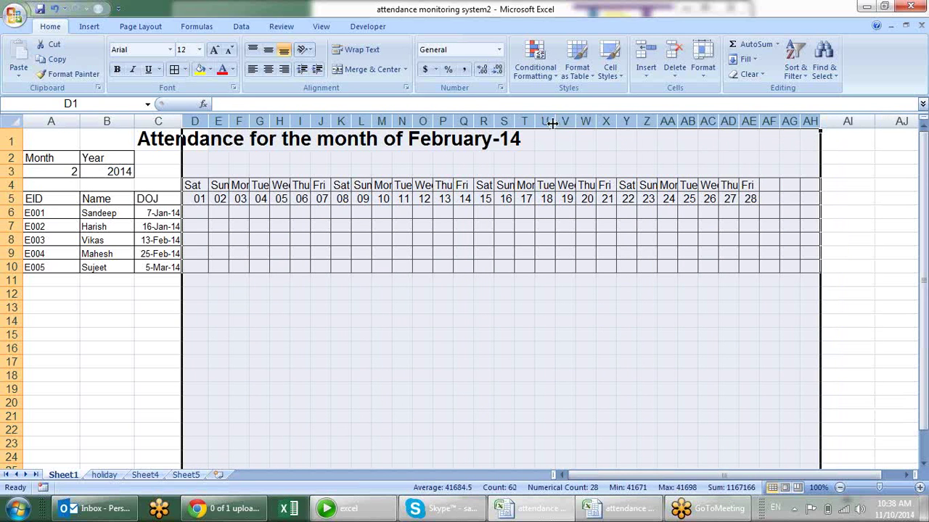
# AutoFit day columns D:AH, then narrow columns B and A to fit names and EIDs
pyautogui.doubleClick(551, 122)
pyautogui.click(528, 307)
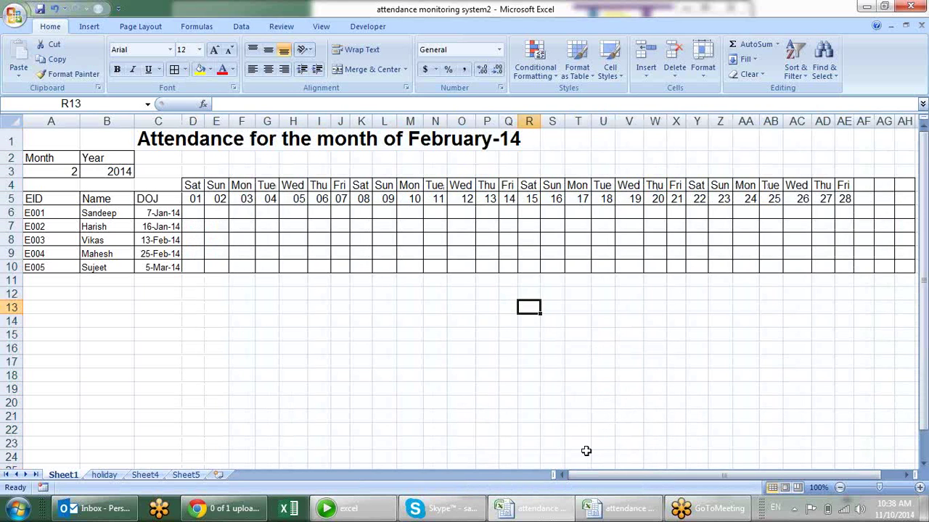
pyautogui.doubleClick(134, 118)
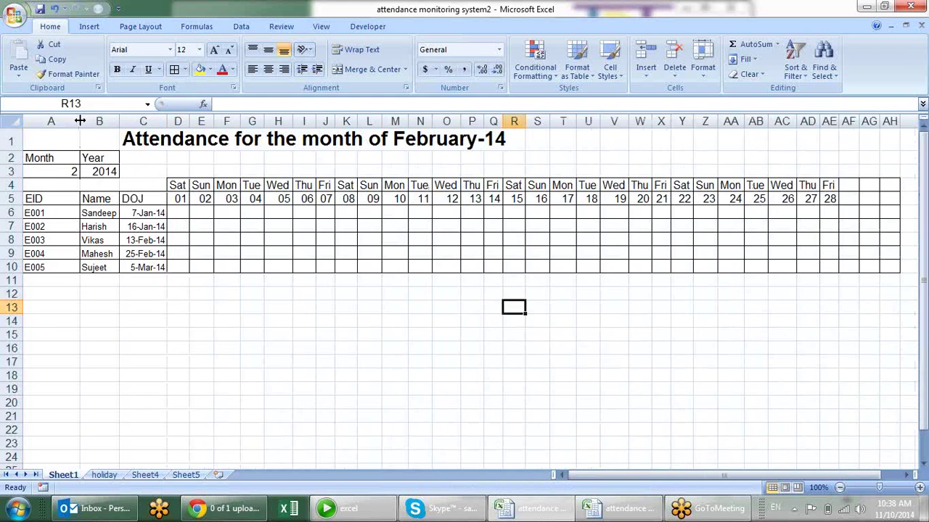
pyautogui.doubleClick(80, 120)
pyautogui.click(263, 328)
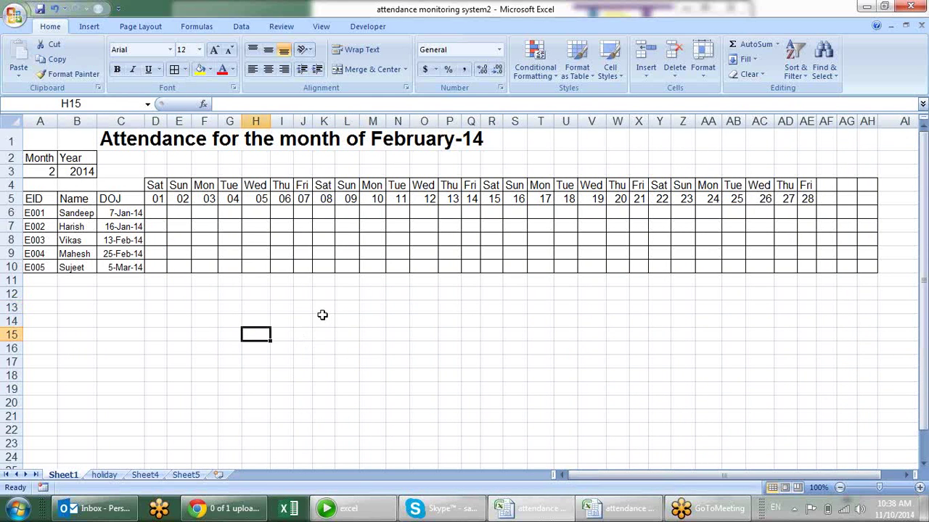
# Inspect the weekday formulas in row 4 and the DATE formula in D5
pyautogui.click(159, 213)
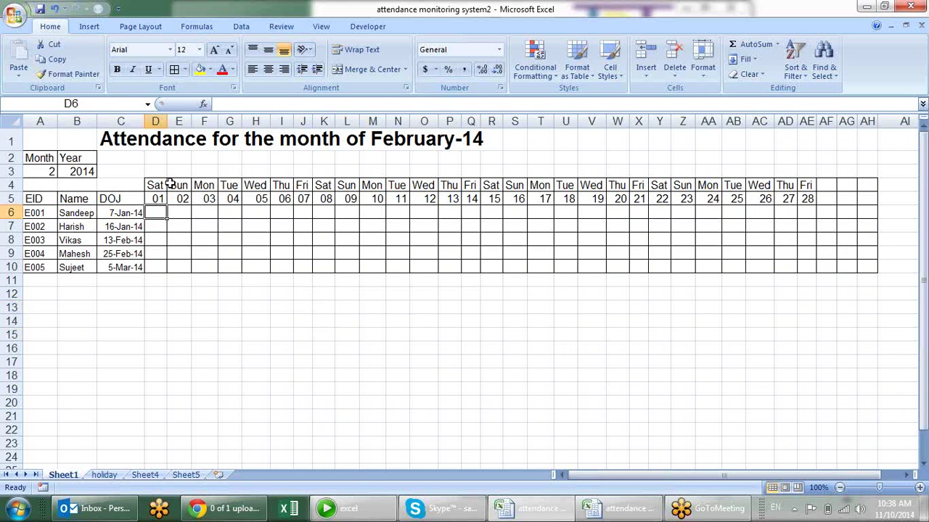
pyautogui.click(174, 185)
pyautogui.moveTo(155, 185)
pyautogui.mouseDown()
pyautogui.moveTo(177, 185)
pyautogui.moveTo(177, 261)
pyautogui.mouseUp()
pyautogui.click(178, 185)
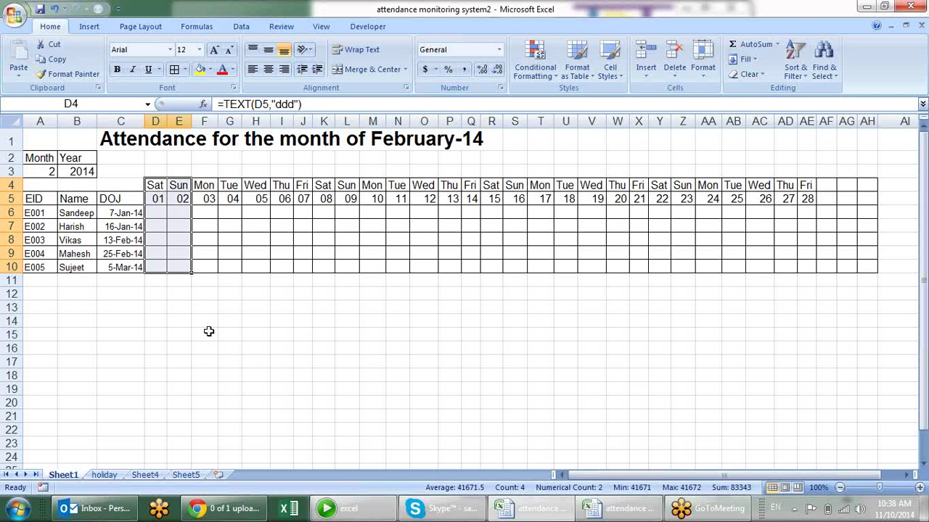
pyautogui.click(157, 200)
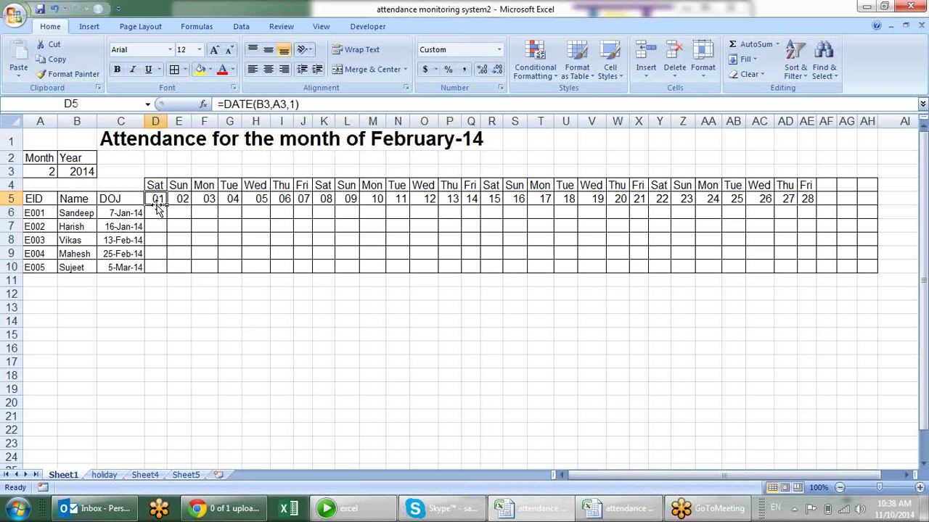
pyautogui.click(128, 182)
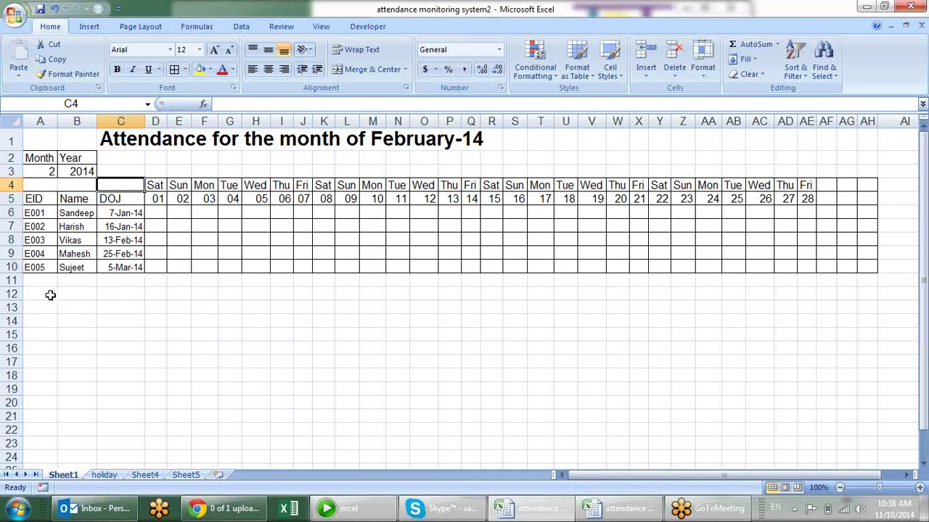
pyautogui.click(73, 307)
# In C14, build an OR test checking whether D4 equals "Sat" or "Sun"
pyautogui.click(99, 317)
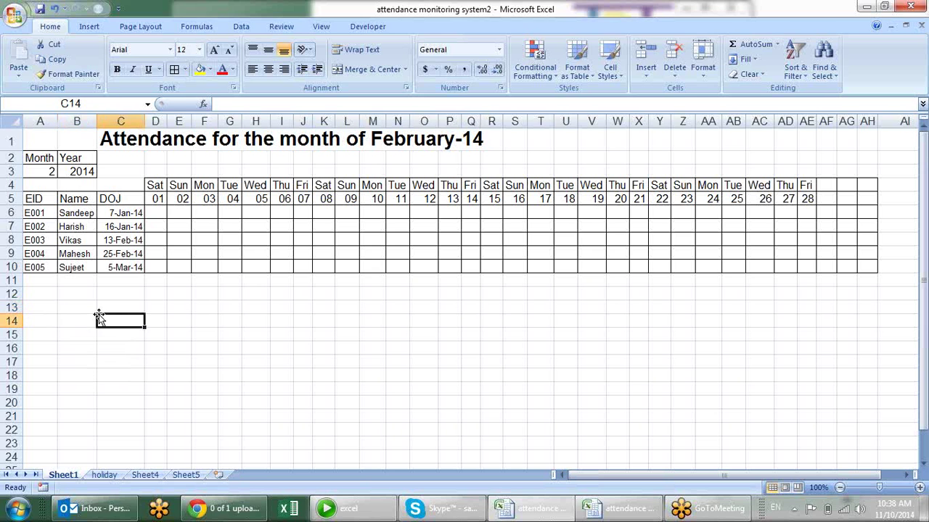
pyautogui.write('=')
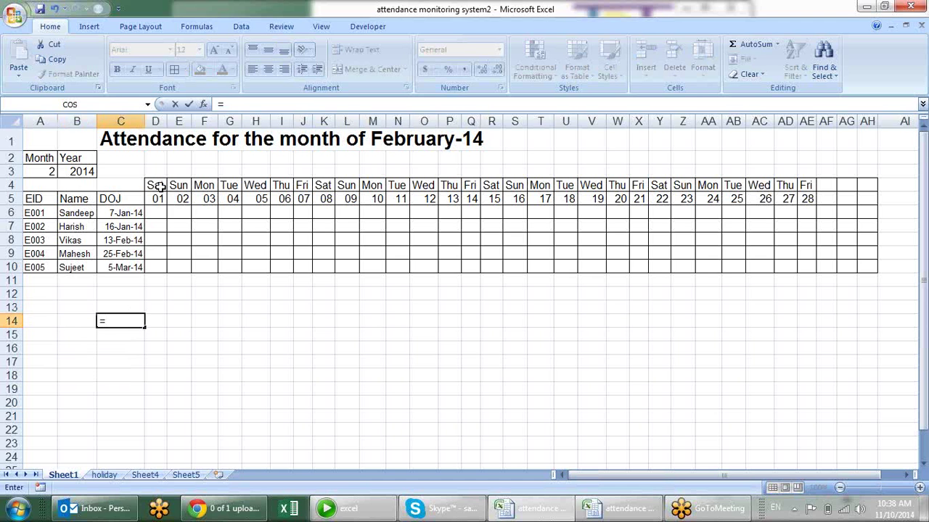
pyautogui.click(159, 186)
pyautogui.write('="Sat",')
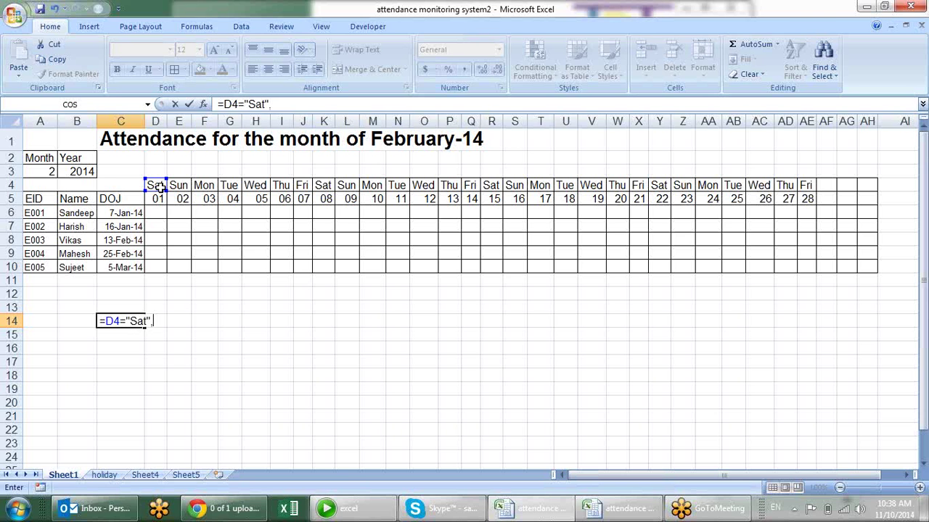
pyautogui.write('or')
pyautogui.press('BackSpace')
pyautogui.press('BackSpace')
pyautogui.write('or(')
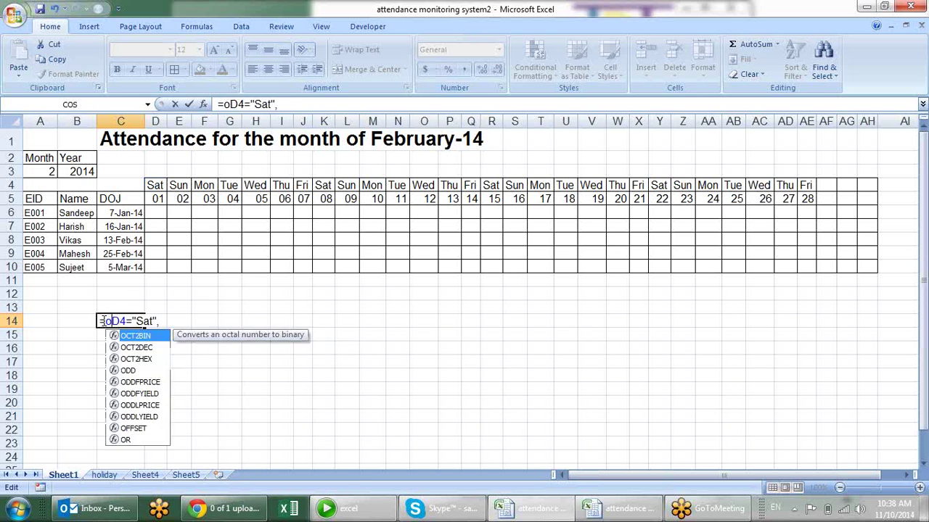
pyautogui.click(177, 320)
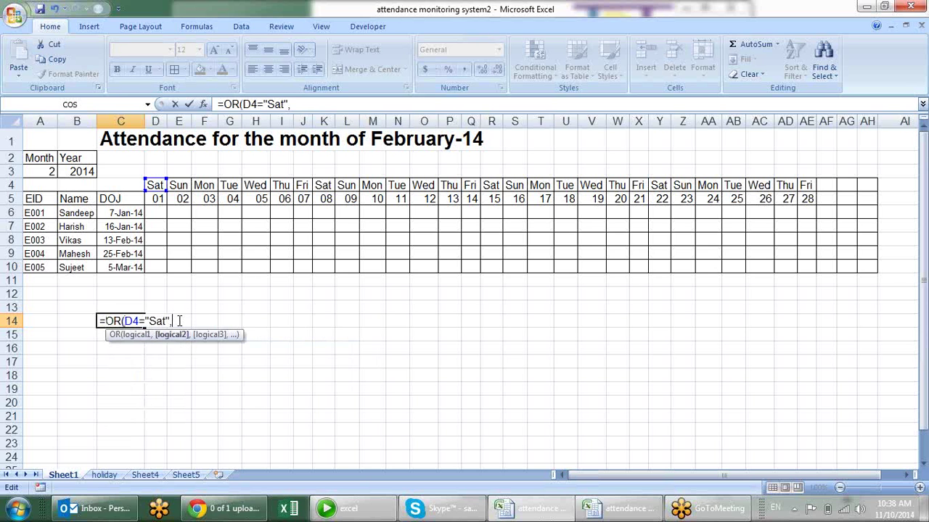
pyautogui.click(157, 184)
pyautogui.write('="Sun')
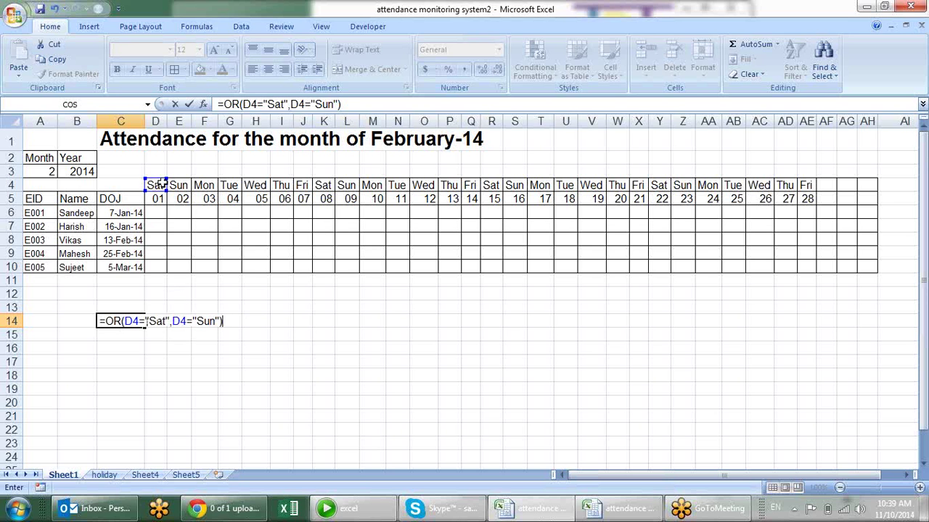
# Lock the row of both D4 references to commit =OR(D$4="Sat",D$4="Sun")
pyautogui.click(134, 321)
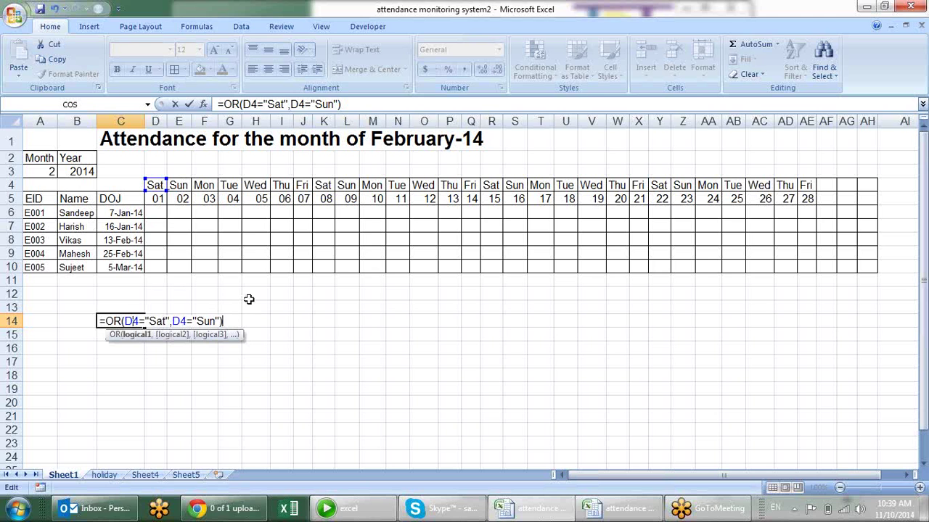
pyautogui.write('$')
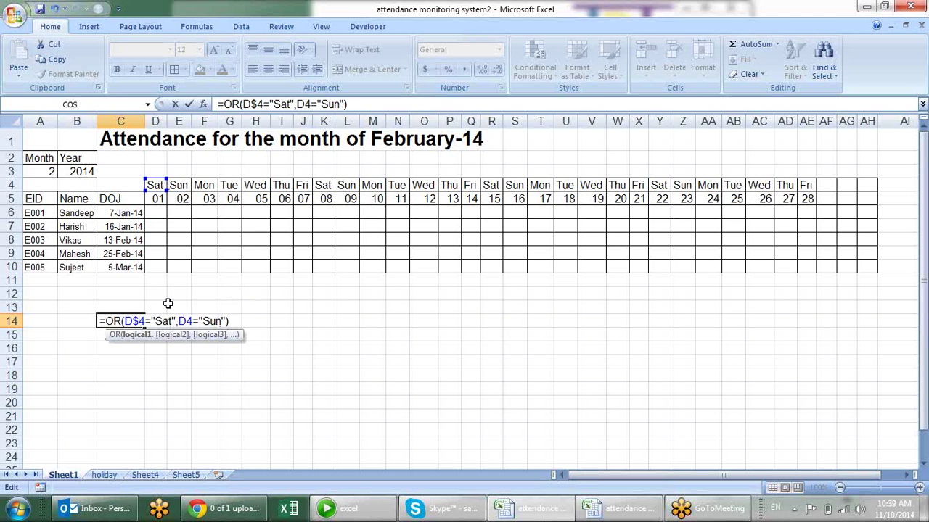
pyautogui.click(185, 320)
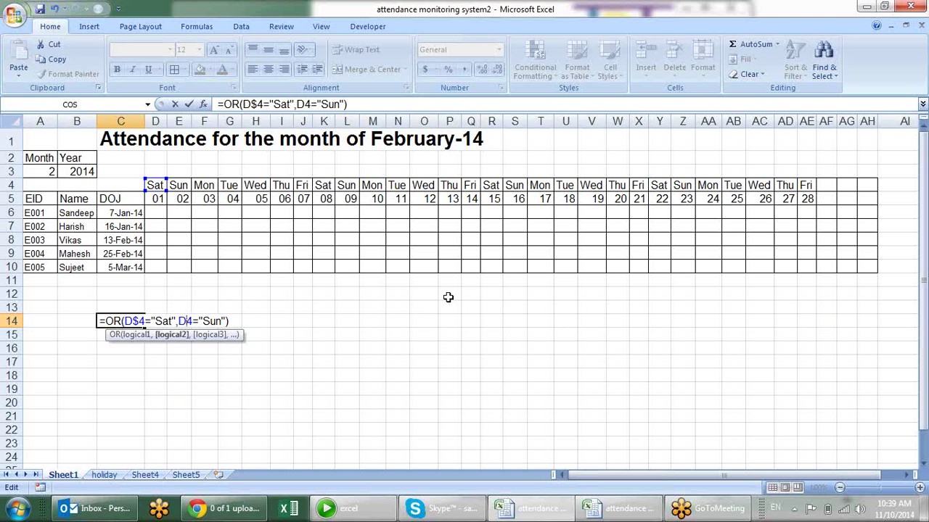
pyautogui.write('$')
pyautogui.press('Return')
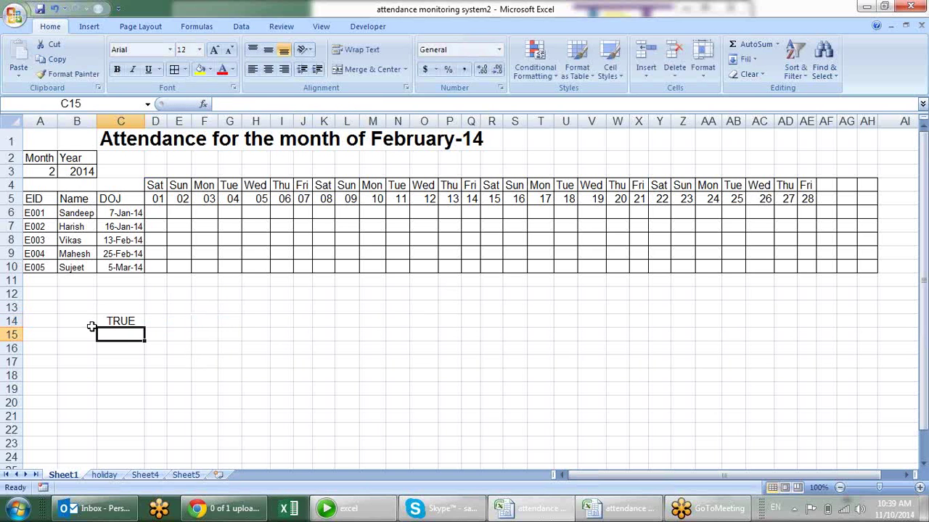
# Copy C14's formula text from the formula bar and select D4
pyautogui.click(121, 323)
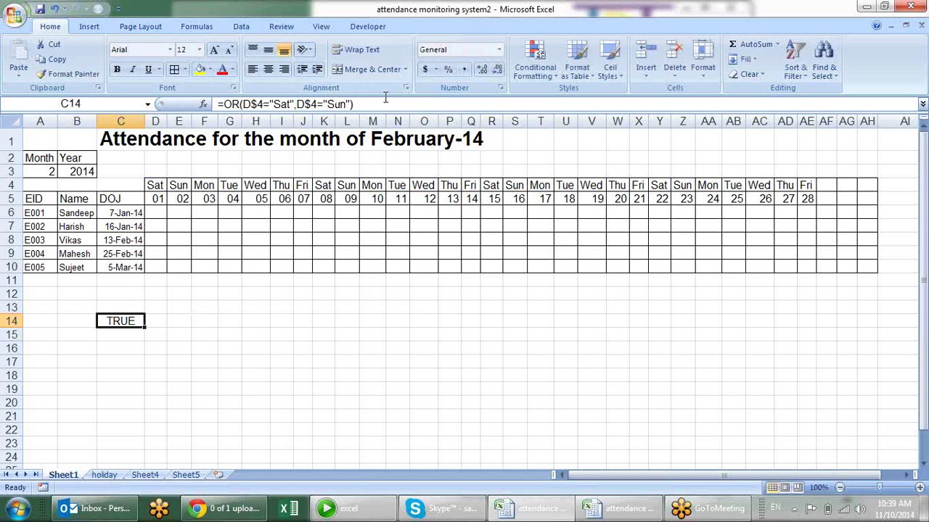
pyautogui.moveTo(359, 104); pyautogui.dragTo(219, 104)
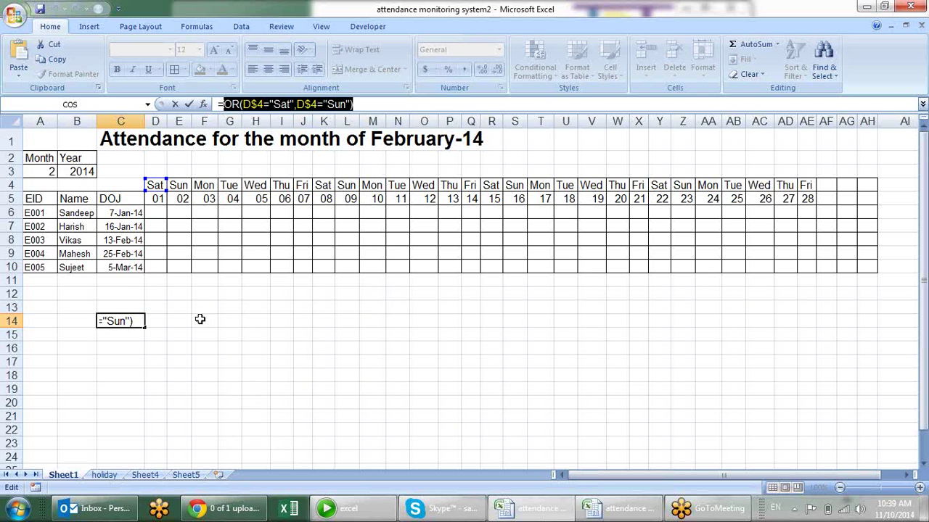
pyautogui.moveTo(378, 104); pyautogui.dragTo(178, 104)
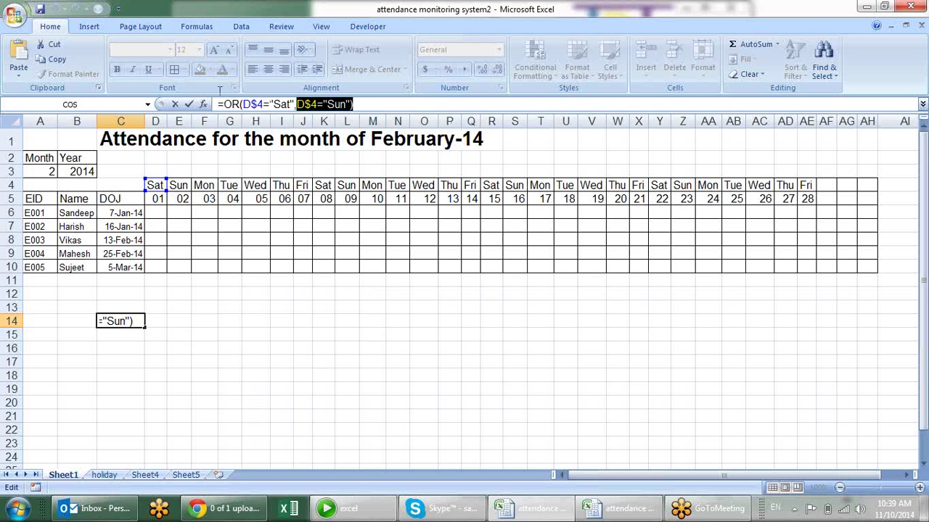
pyautogui.press('Escape')
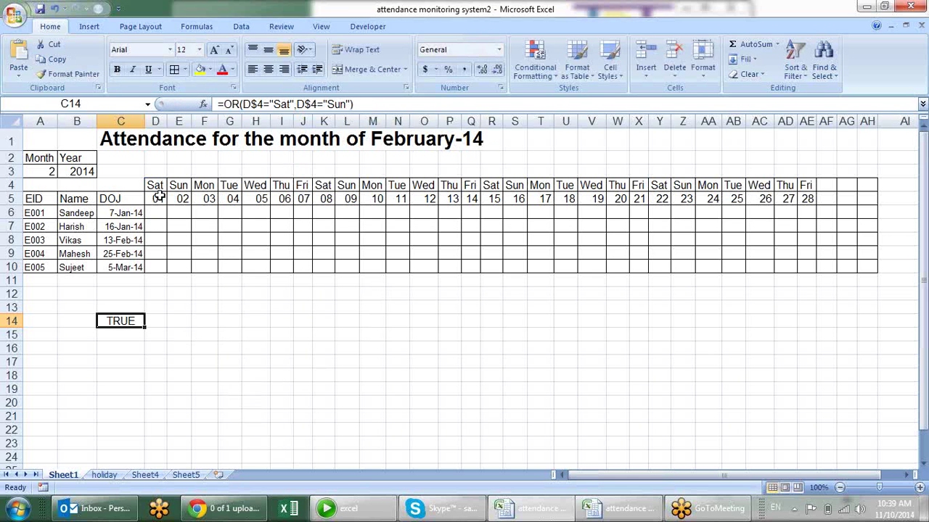
pyautogui.click(157, 185)
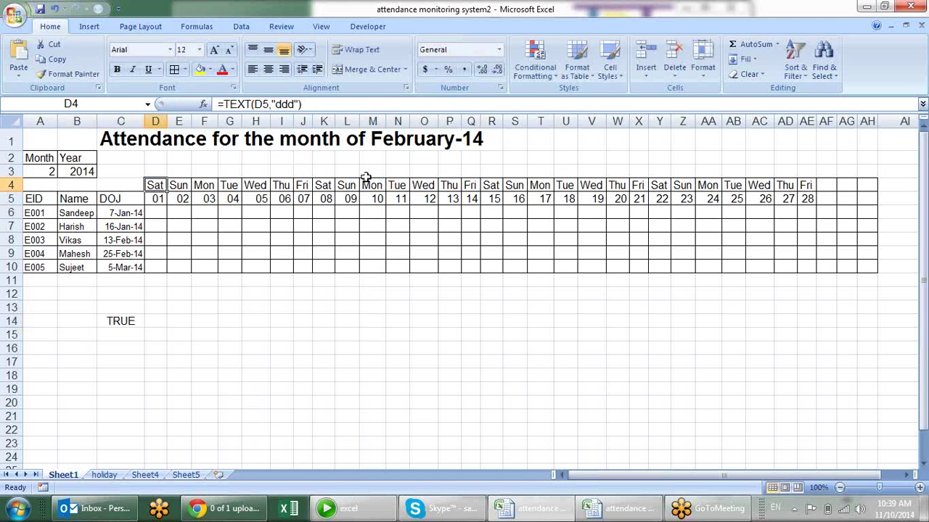
# Add a conditional formatting rule on D4 using the pasted OR formula with yellow fill
pyautogui.click(537, 71)
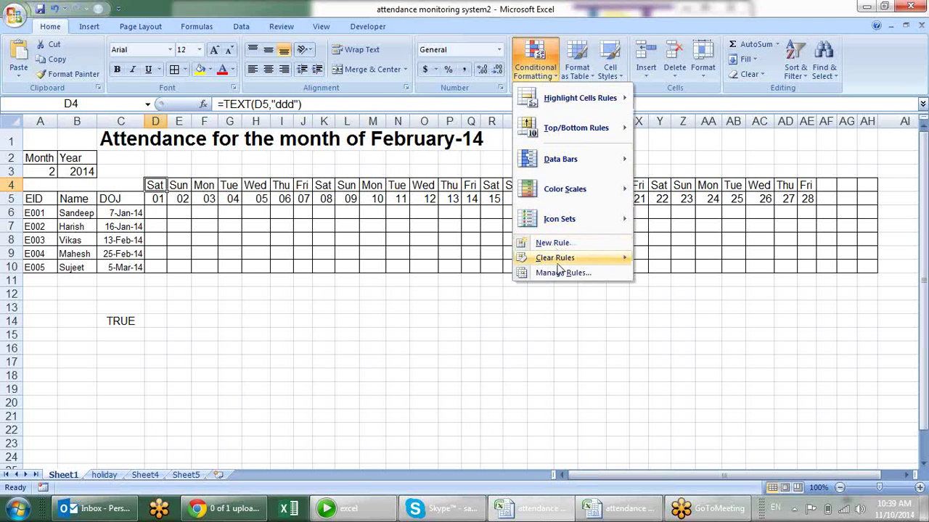
pyautogui.click(551, 242)
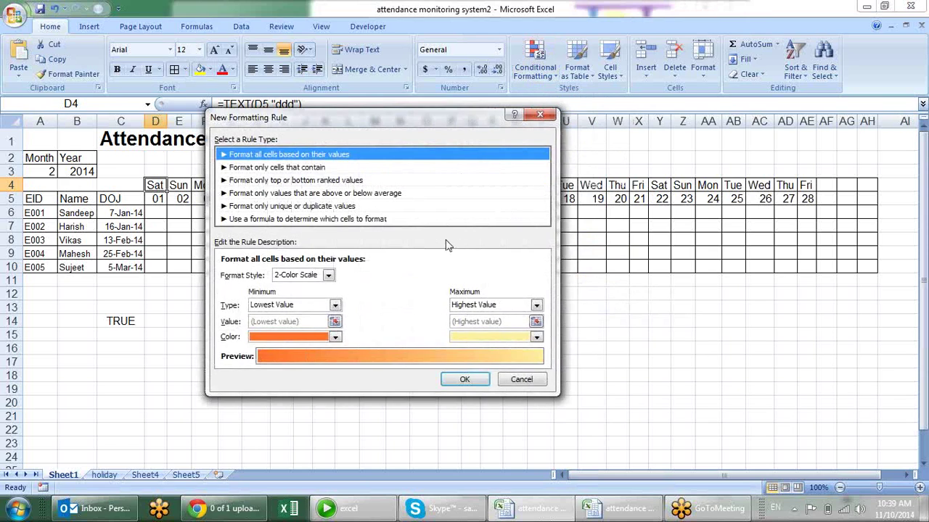
pyautogui.click(427, 219)
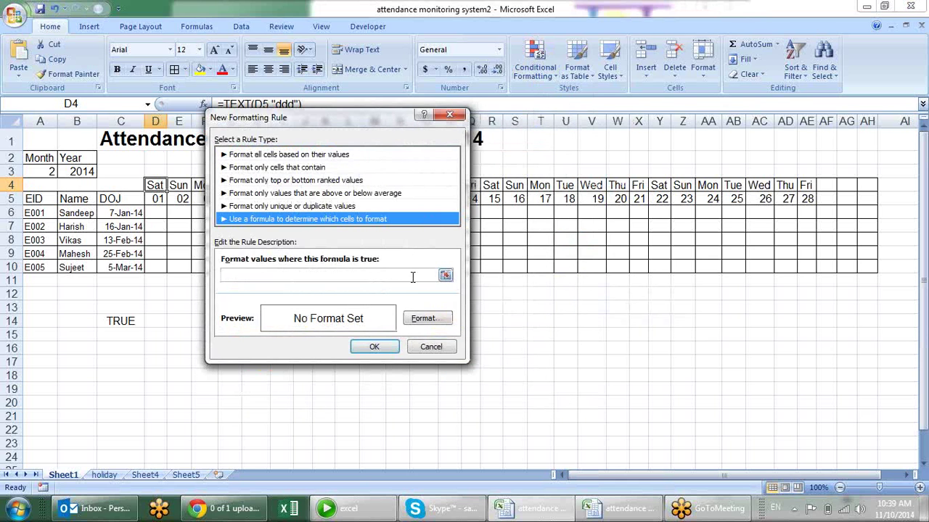
pyautogui.click(411, 275)
pyautogui.hotkey('ctrl', 'v')
pyautogui.click(426, 318)
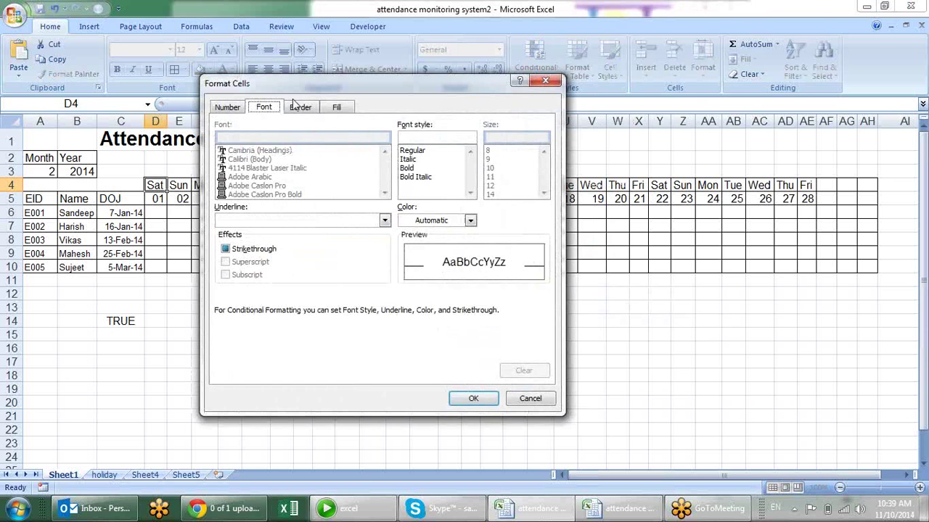
pyautogui.click(336, 108)
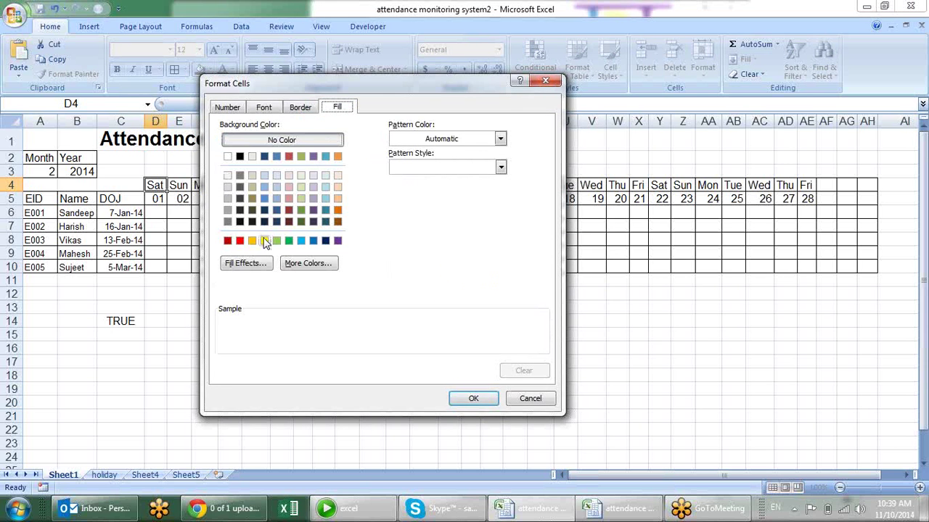
pyautogui.click(264, 240)
pyautogui.click(473, 399)
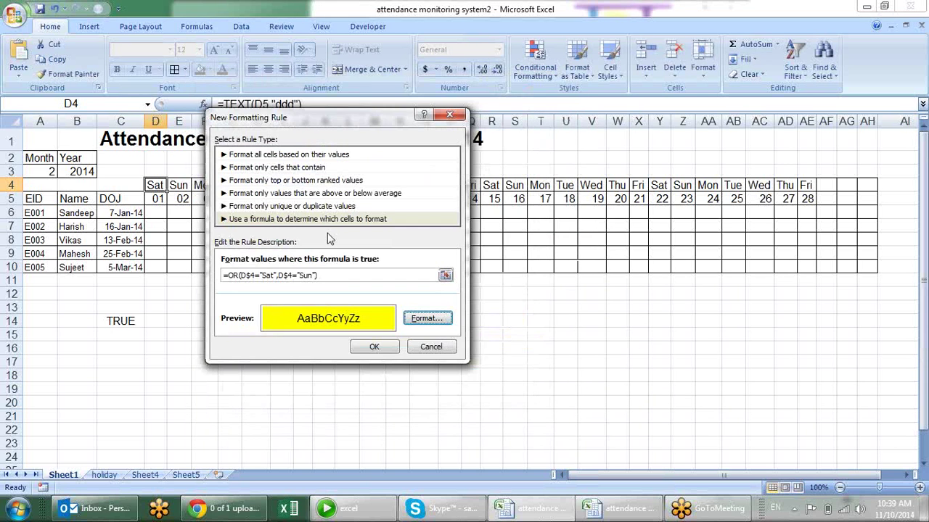
pyautogui.click(374, 347)
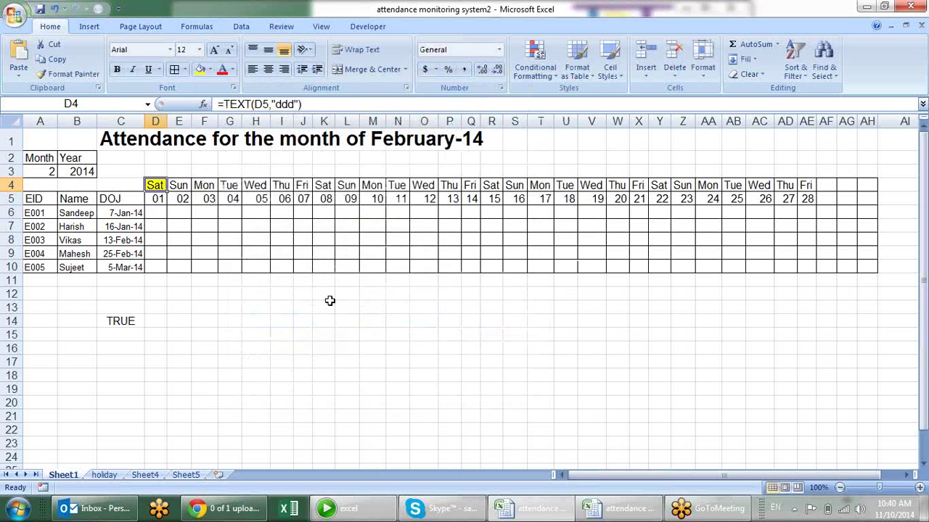
# Format Painter D4's rule across D4:AH10 so all weekend columns turn yellow
pyautogui.click(70, 74)
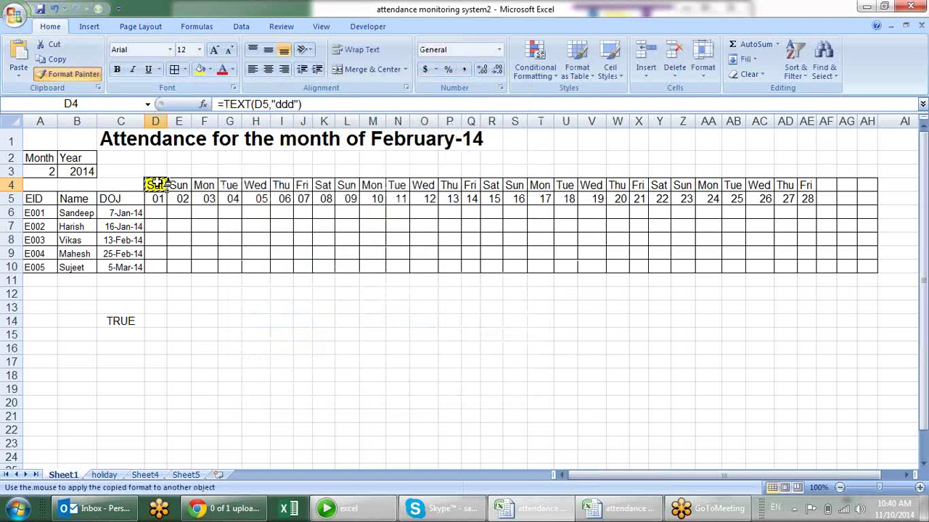
pyautogui.moveTo(156, 185)
pyautogui.mouseDown()
pyautogui.moveTo(569, 166)
pyautogui.moveTo(719, 262)
pyautogui.mouseUp()
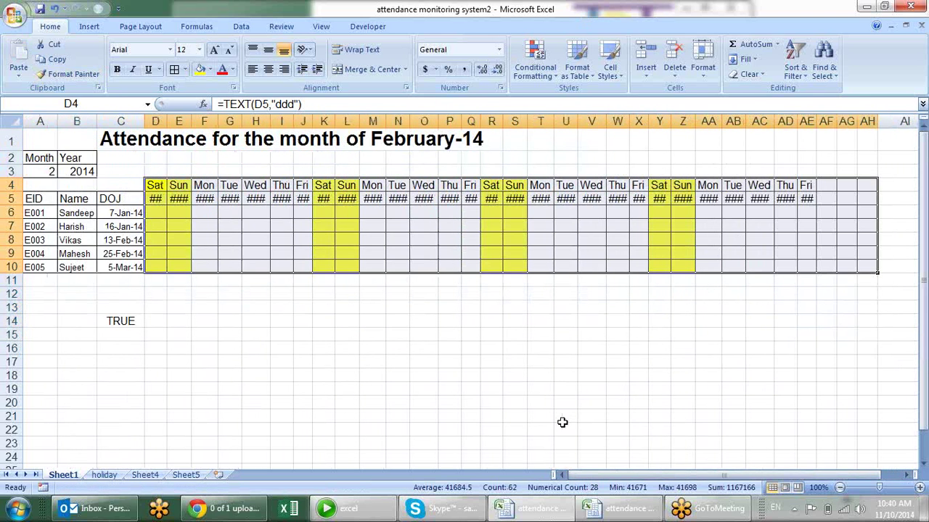
pyautogui.click(232, 319)
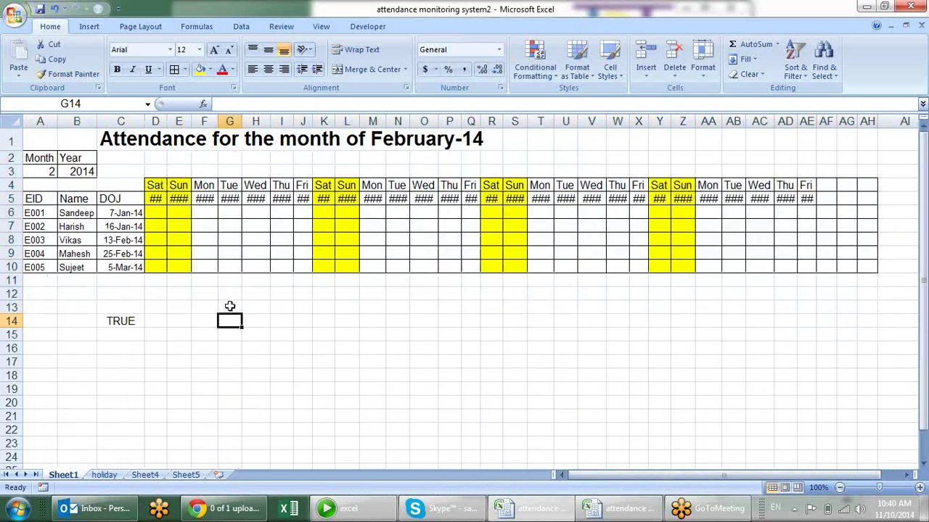
pyautogui.moveTo(157, 200); pyautogui.dragTo(876, 198)
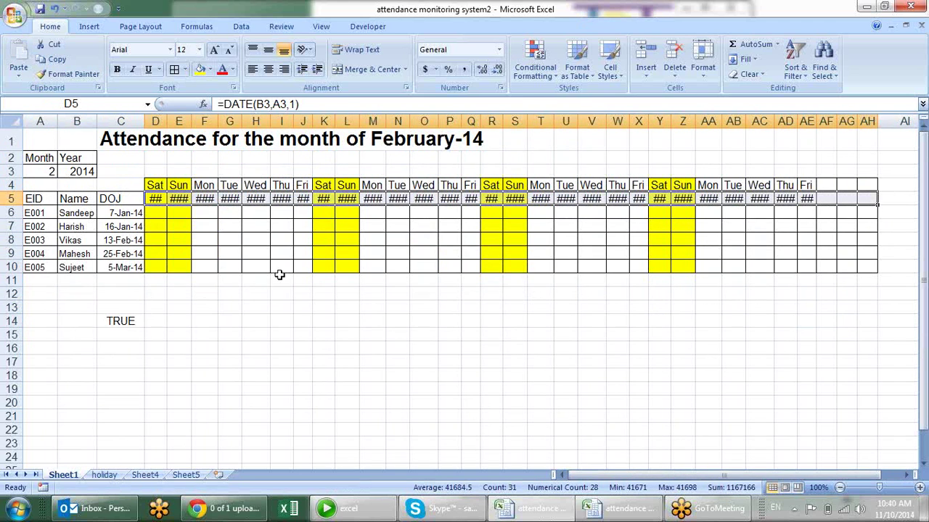
# Apply the custom number format dd to row 5's dates, showing days 01 to 28
pyautogui.hotkey('ctrl', '1')
pyautogui.click(215, 221)
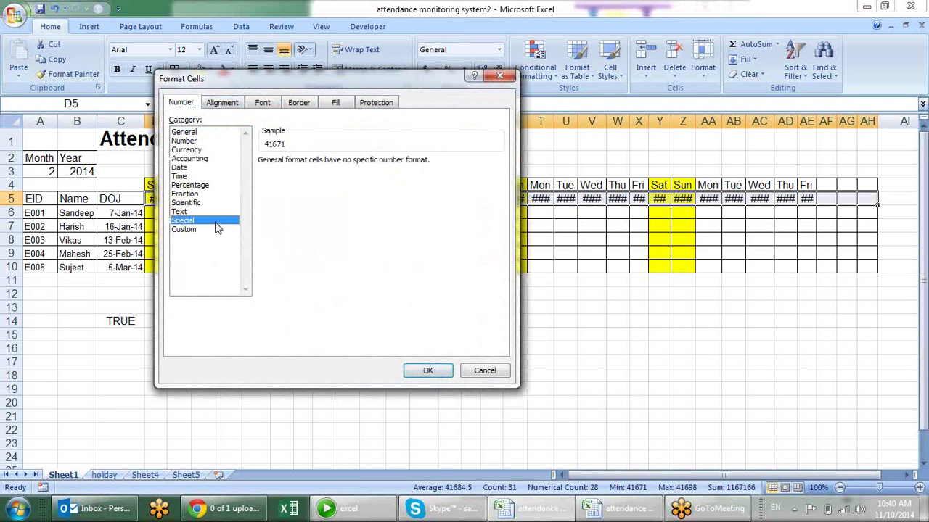
pyautogui.click(217, 230)
pyautogui.doubleClick(294, 172)
pyautogui.write('d')
pyautogui.press('Return')
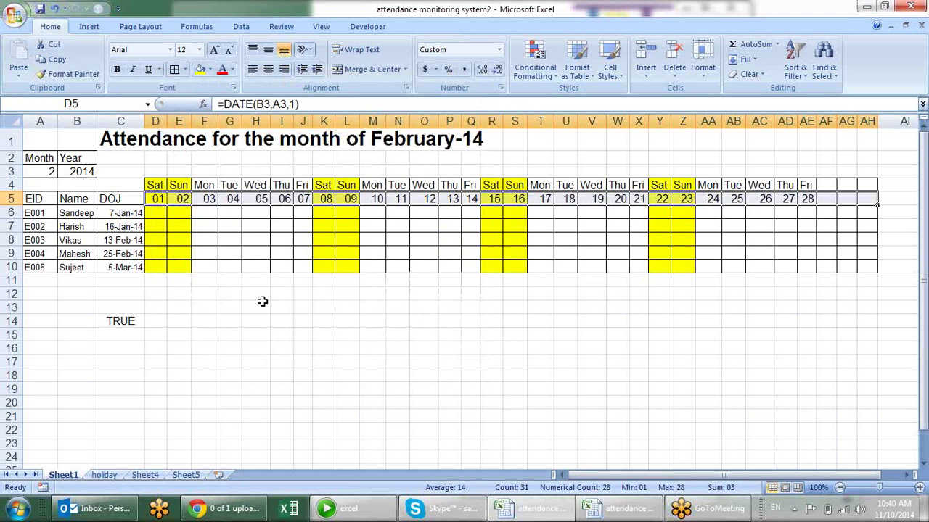
pyautogui.click(262, 302)
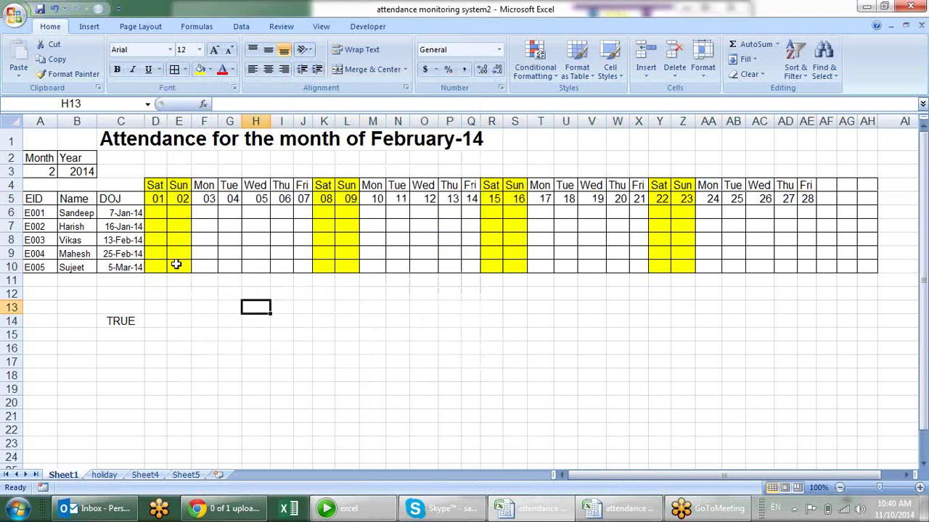
pyautogui.click(49, 176)
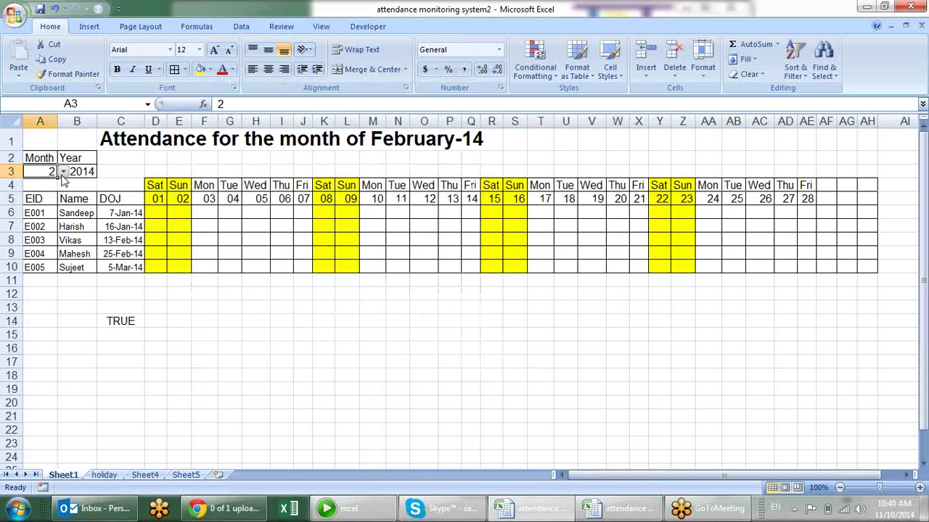
pyautogui.click(64, 171)
pyautogui.click(36, 211)
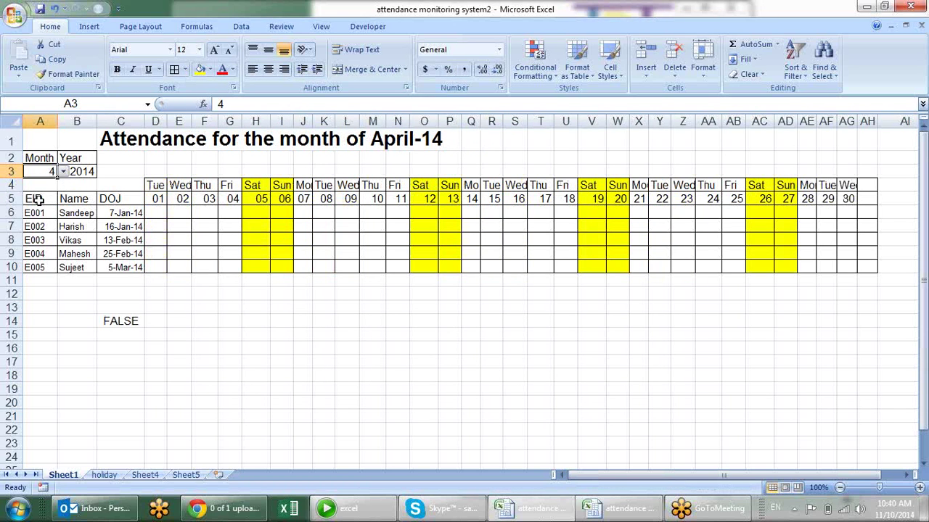
pyautogui.click(63, 171)
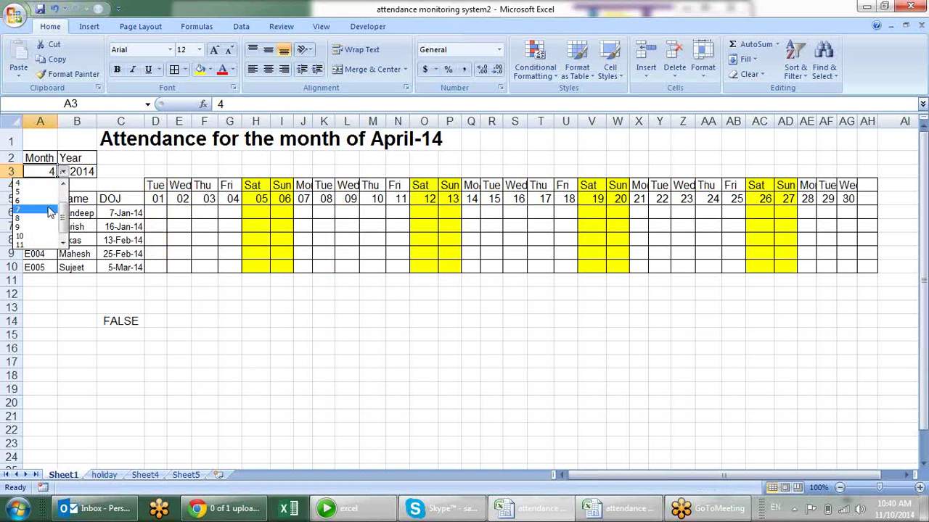
pyautogui.click(45, 206)
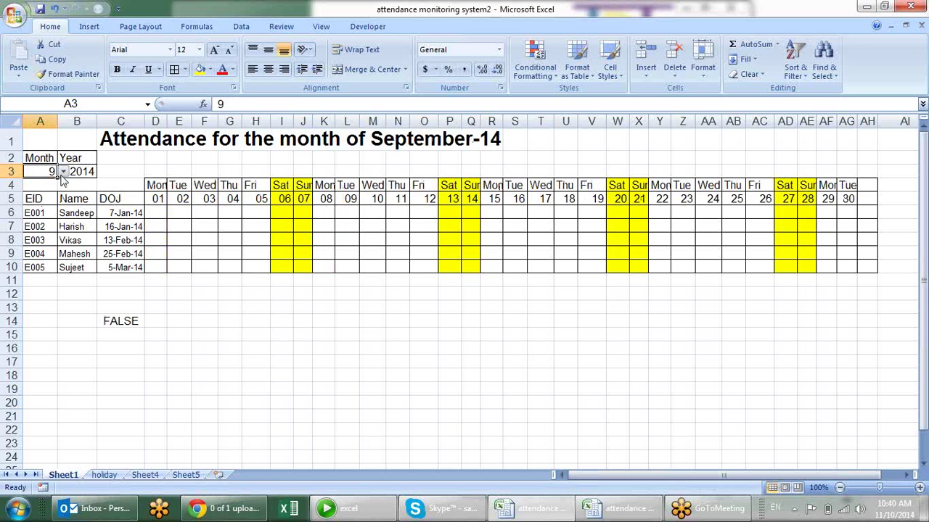
pyautogui.click(63, 172)
pyautogui.press('Escape')
pyautogui.click(65, 169)
pyautogui.press('Left')
pyautogui.click(64, 172)
pyautogui.click(42, 199)
pyautogui.click(270, 320)
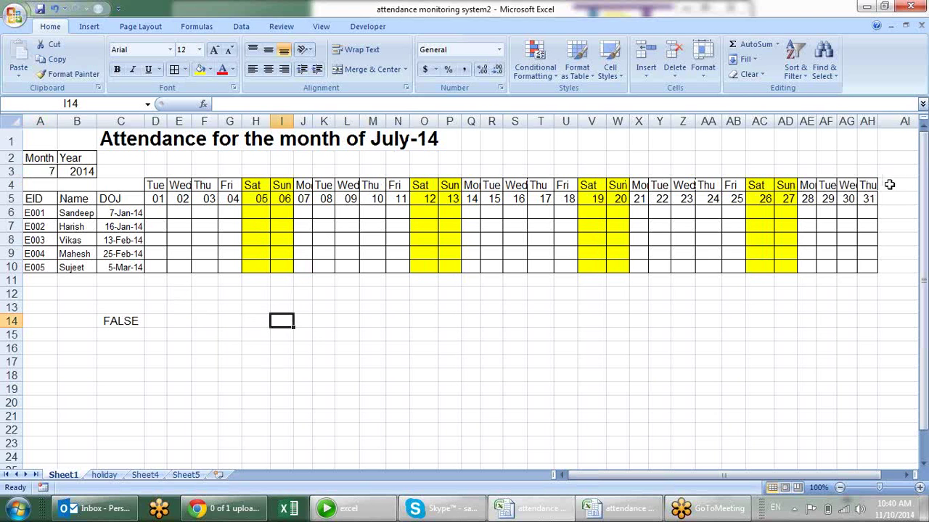
pyautogui.click(33, 170)
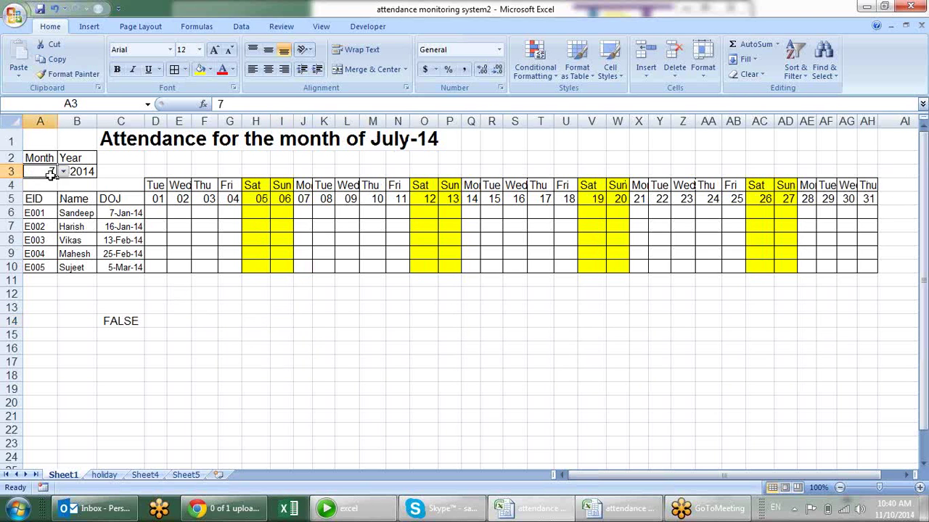
pyautogui.click(64, 172)
pyautogui.scroll(1, 63, 196)
pyautogui.click(36, 185)
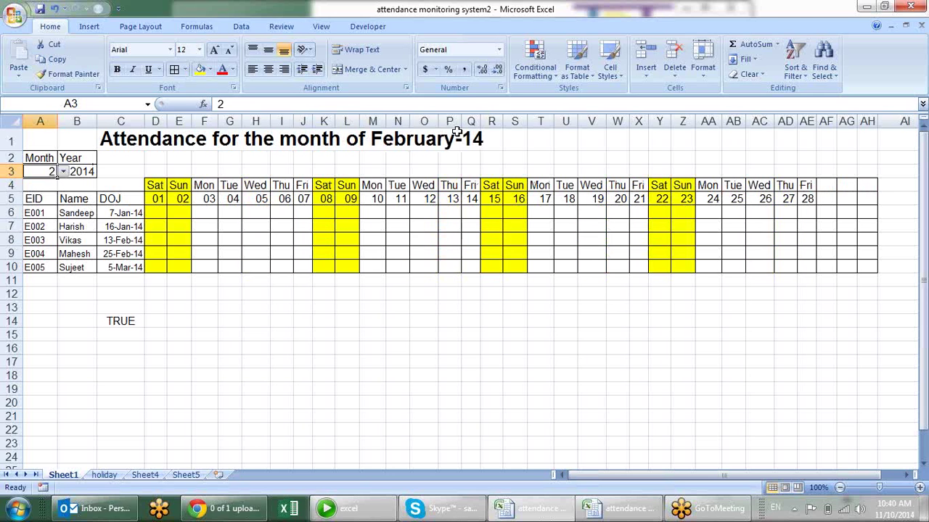
pyautogui.click(534, 69)
pyautogui.click(563, 273)
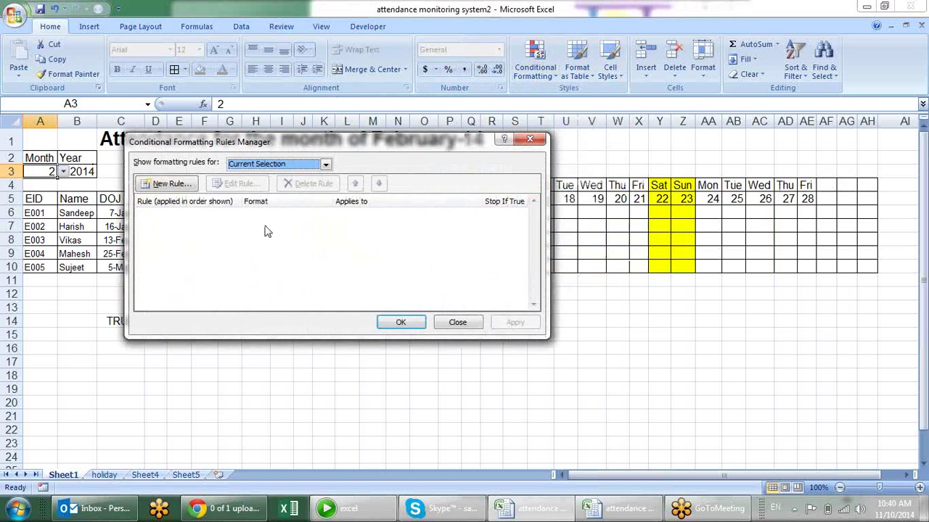
pyautogui.click(326, 164)
pyautogui.click(291, 186)
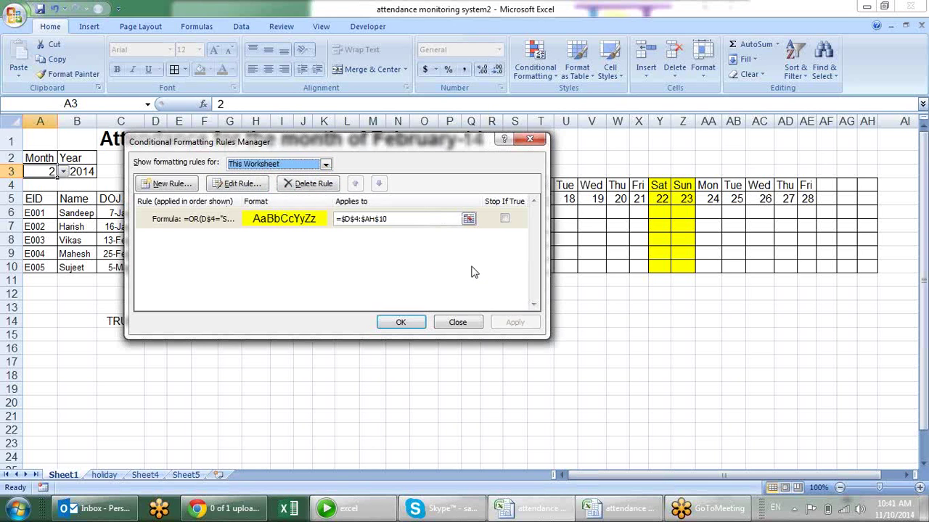
pyautogui.click(209, 220)
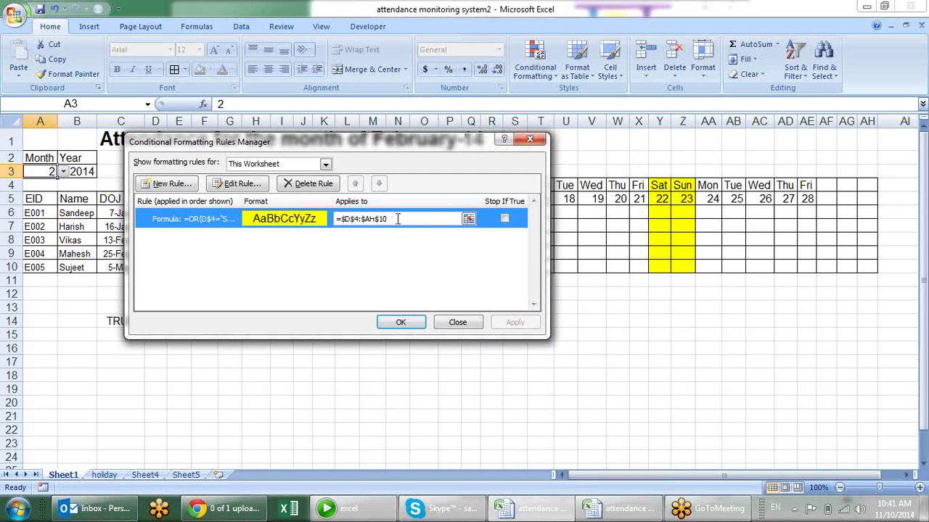
pyautogui.click(457, 323)
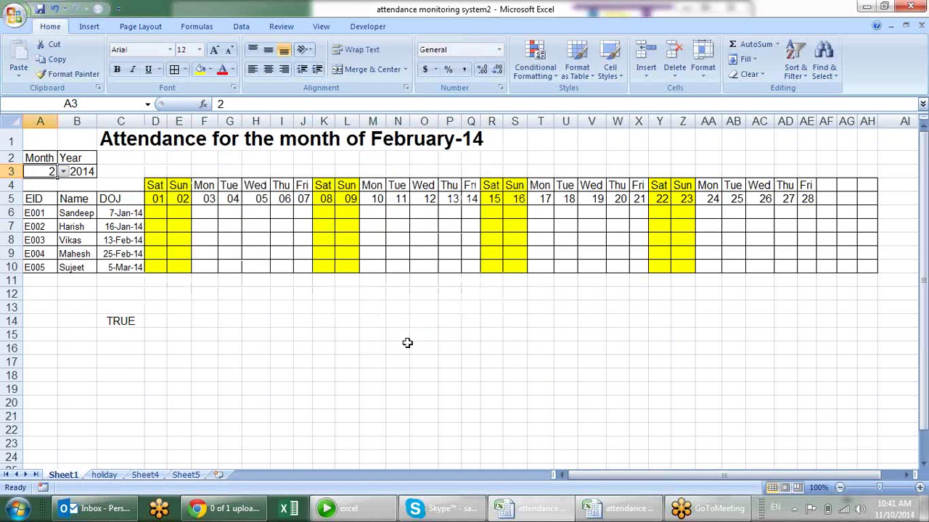
pyautogui.click(407, 345)
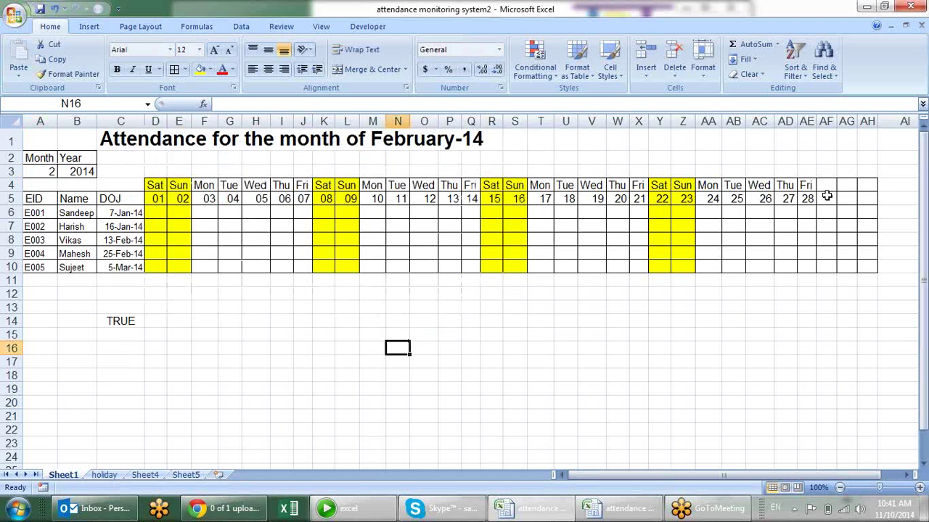
# Enter =AF$5="" in C15, returning TRUE for blank AF5, and copy its formula text
pyautogui.click(826, 198)
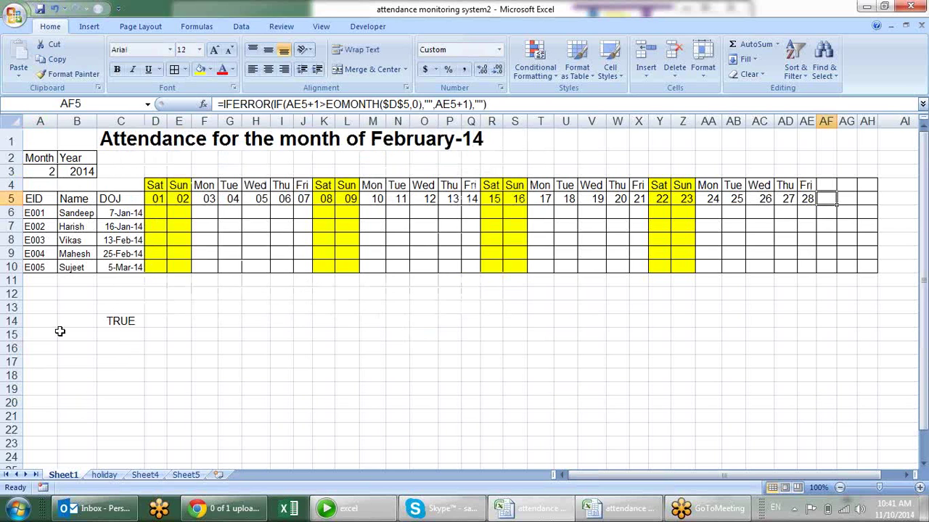
pyautogui.click(106, 332)
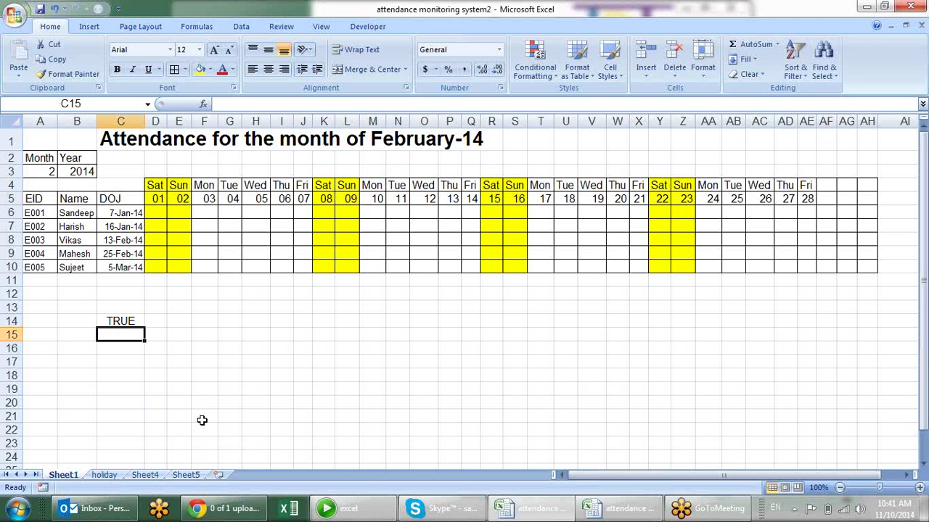
pyautogui.write('=')
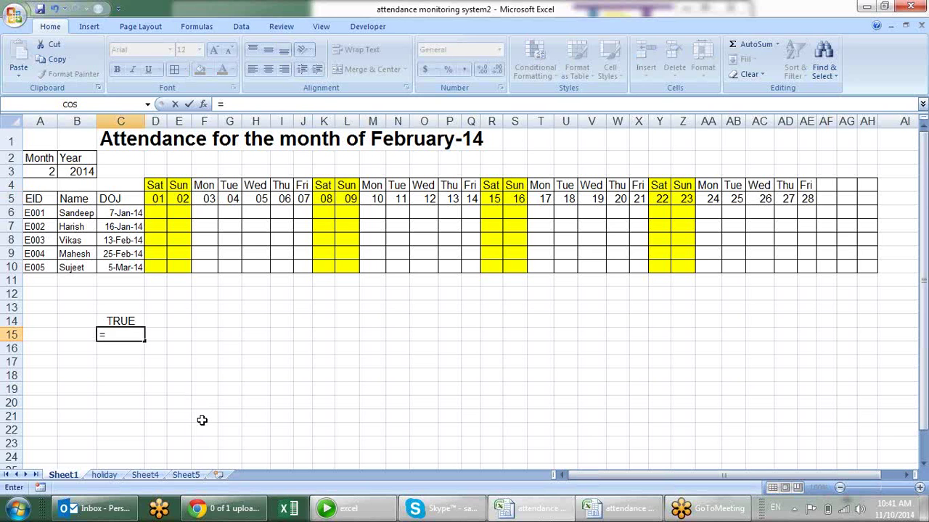
pyautogui.click(827, 201)
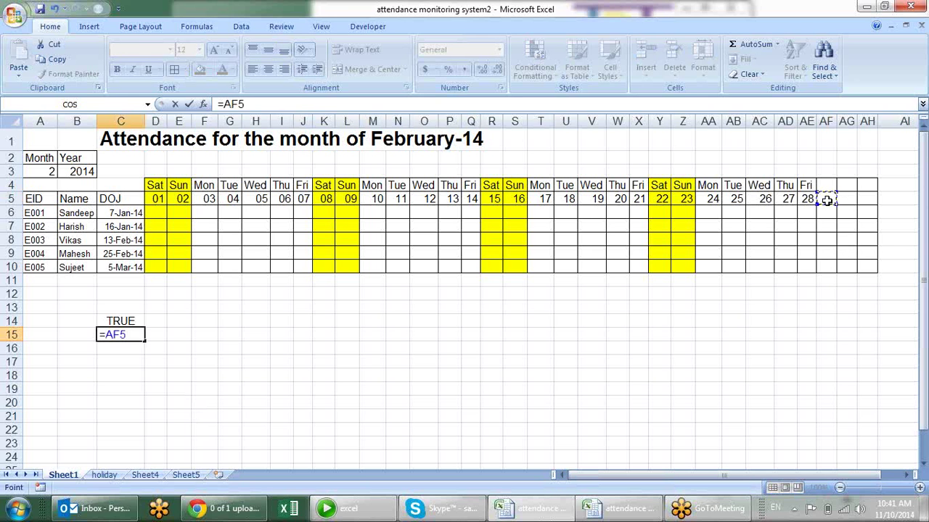
pyautogui.write('=AF')
pyautogui.write('$')
pyautogui.press('Return')
pyautogui.click(123, 333)
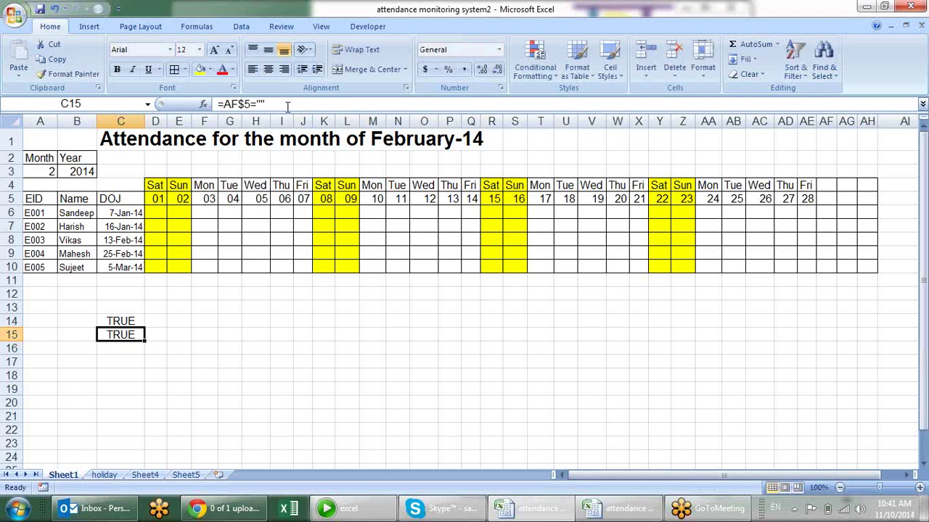
pyautogui.moveTo(287, 106); pyautogui.dragTo(217, 104)
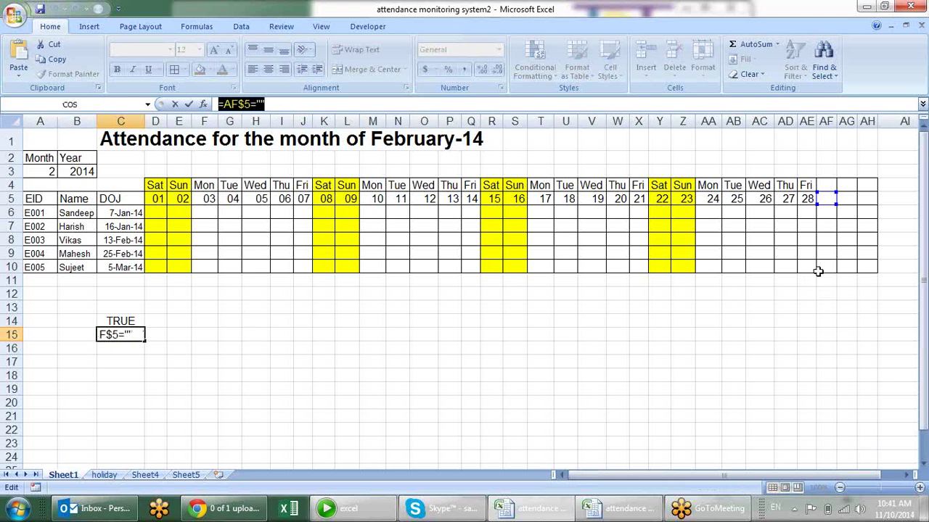
pyautogui.press('Escape')
pyautogui.click(827, 200)
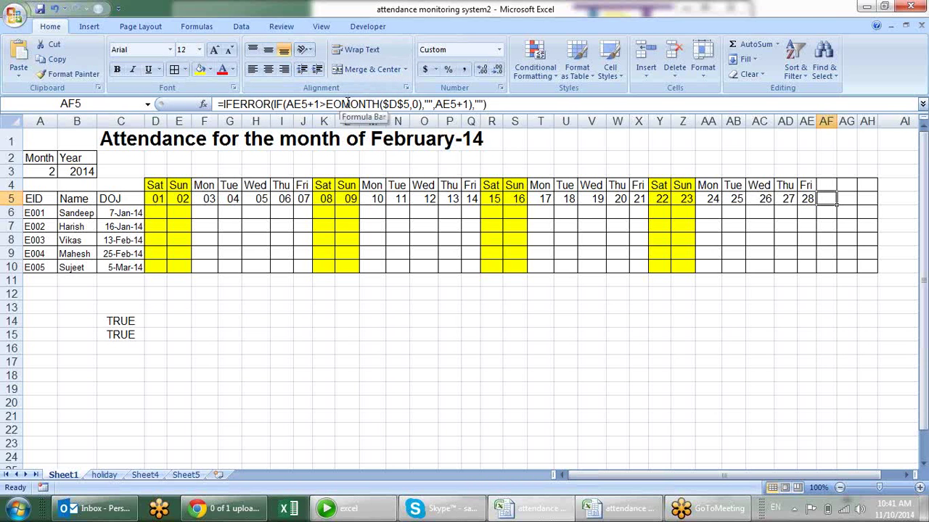
# Create a new formula-based conditional rule with =AF$5="" via Manage Rules
pyautogui.click(551, 78)
pyautogui.click(555, 273)
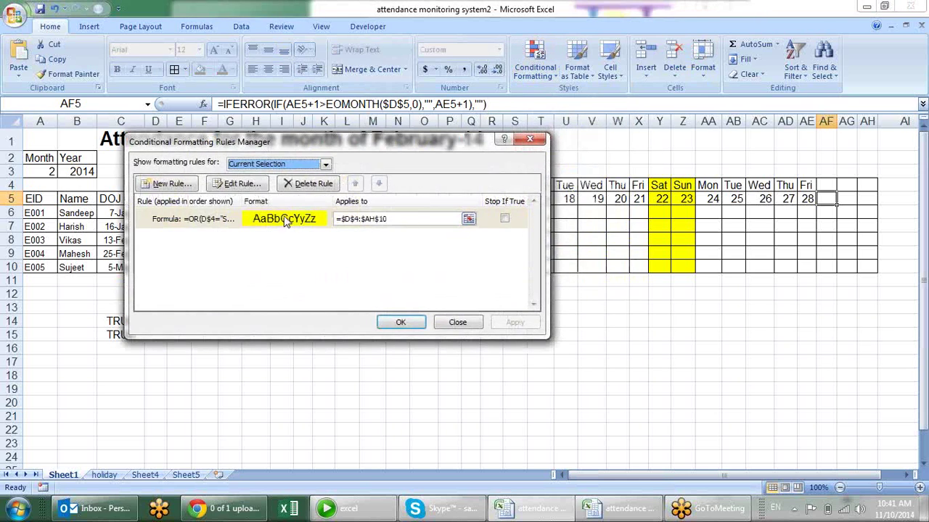
pyautogui.click(163, 186)
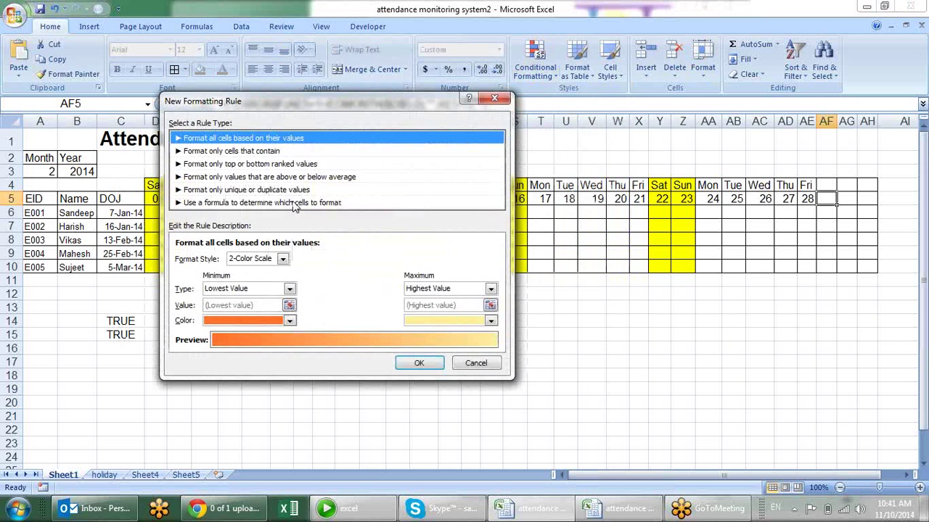
pyautogui.click(295, 203)
pyautogui.click(281, 260)
pyautogui.write('=AF$5=""')
# Set the rule's format to no top, right, bottom or left borders
pyautogui.click(361, 303)
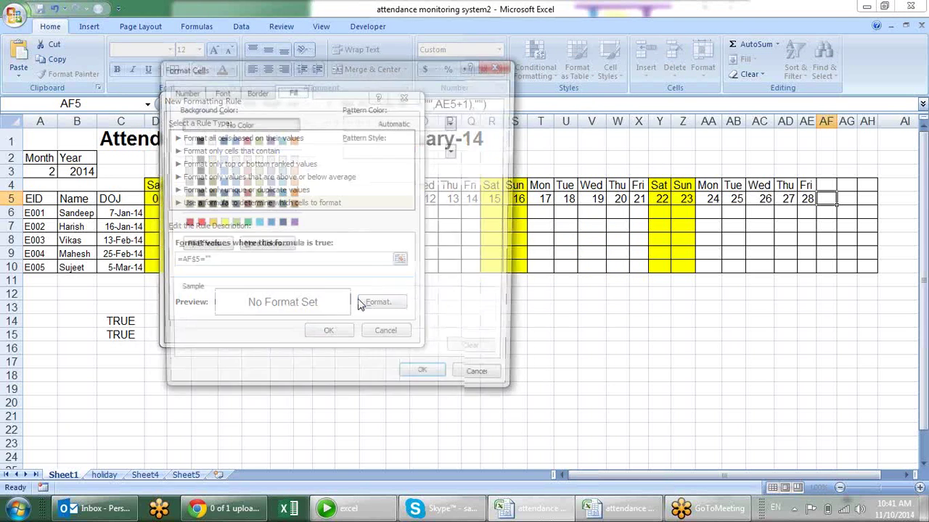
pyautogui.click(252, 91)
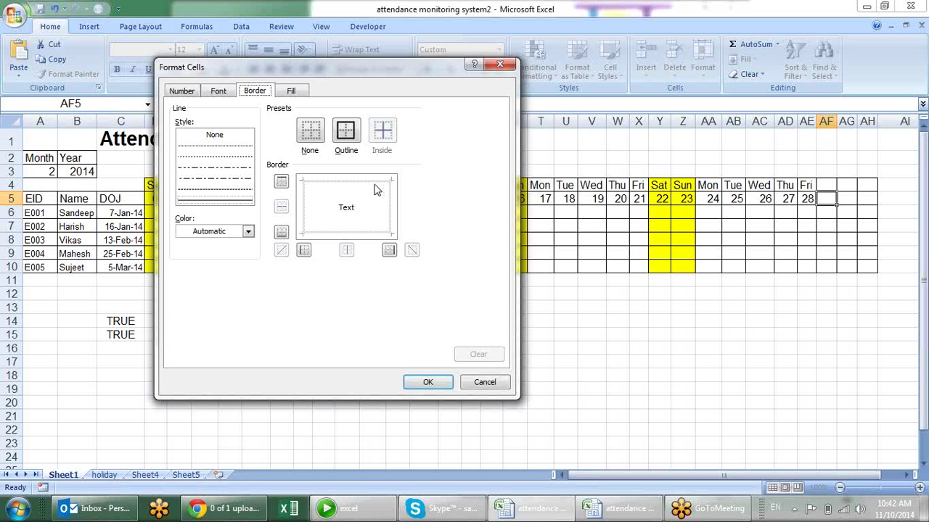
pyautogui.click(371, 189)
pyautogui.click(370, 188)
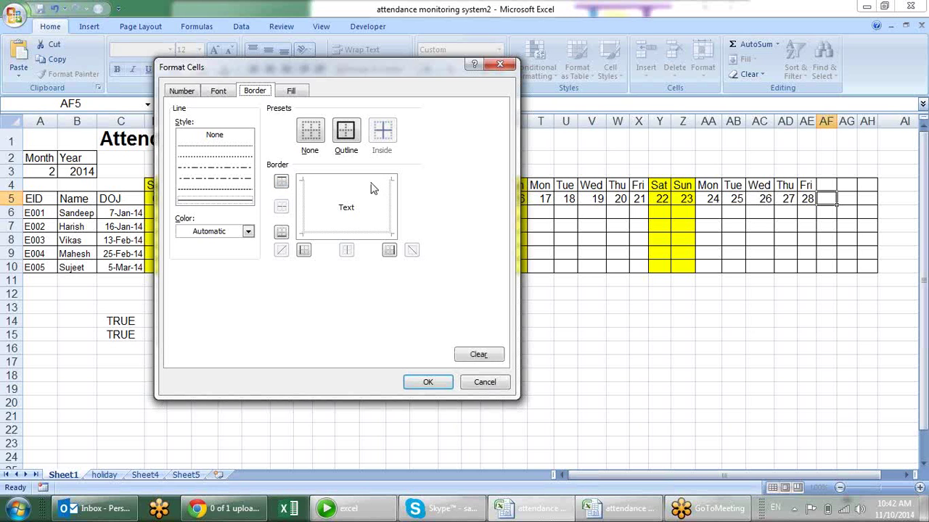
pyautogui.click(389, 250)
pyautogui.click(389, 249)
pyautogui.click(348, 234)
pyautogui.click(349, 233)
pyautogui.click(303, 206)
pyautogui.click(304, 207)
# Save and apply the rule, then Format Painter it over AF4:AH10
pyautogui.click(428, 383)
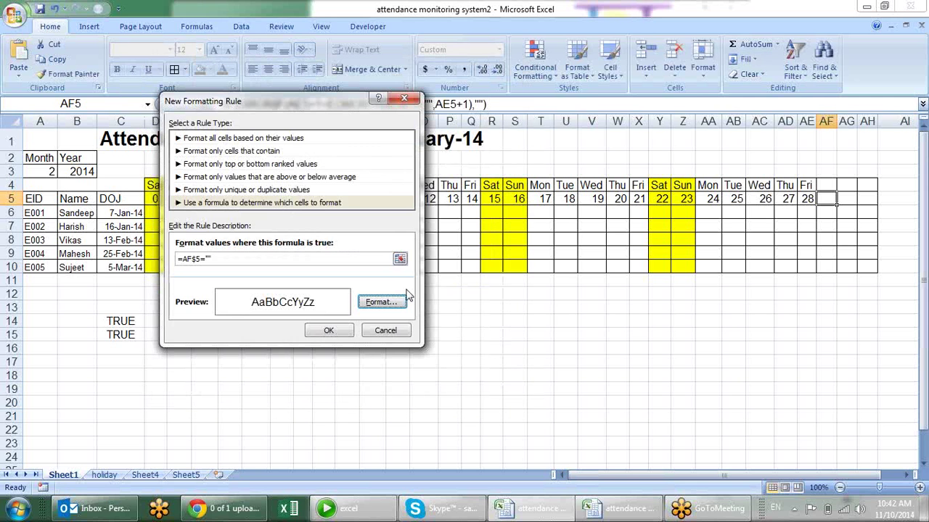
pyautogui.click(330, 331)
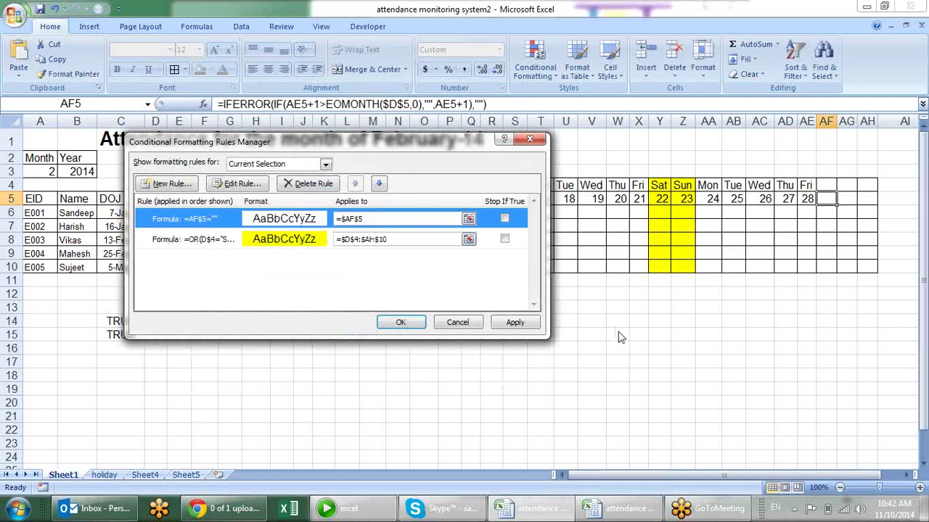
pyautogui.click(513, 325)
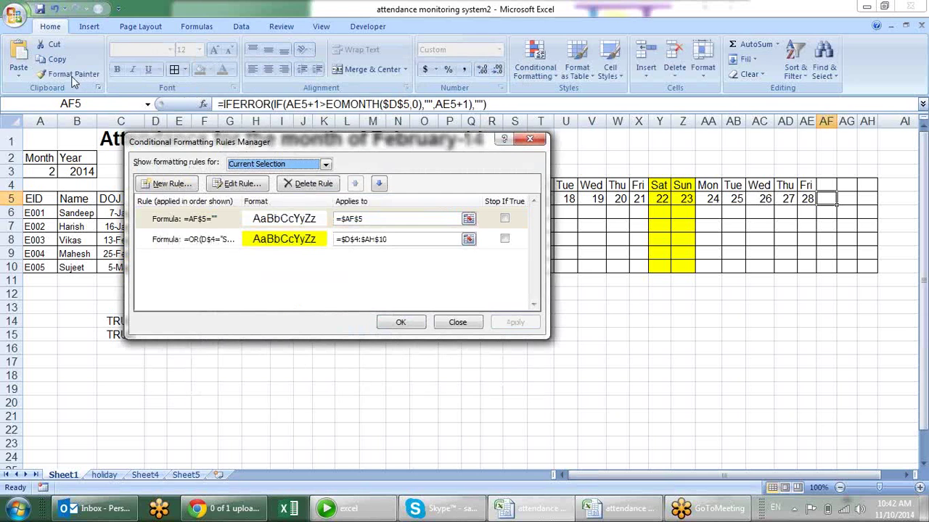
pyautogui.click(399, 323)
pyautogui.click(69, 73)
pyautogui.moveTo(827, 187)
pyautogui.mouseDown()
pyautogui.moveTo(849, 202)
pyautogui.moveTo(867, 264)
pyautogui.mouseUp()
pyautogui.click(759, 362)
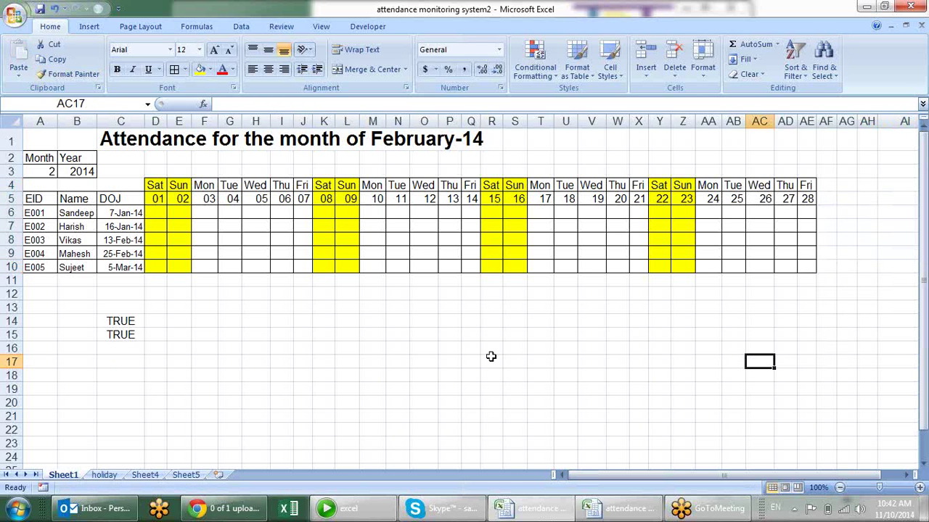
# Test the A3 month dropdown with 4 and 8, then set it to 1 for January-14
pyautogui.click(45, 172)
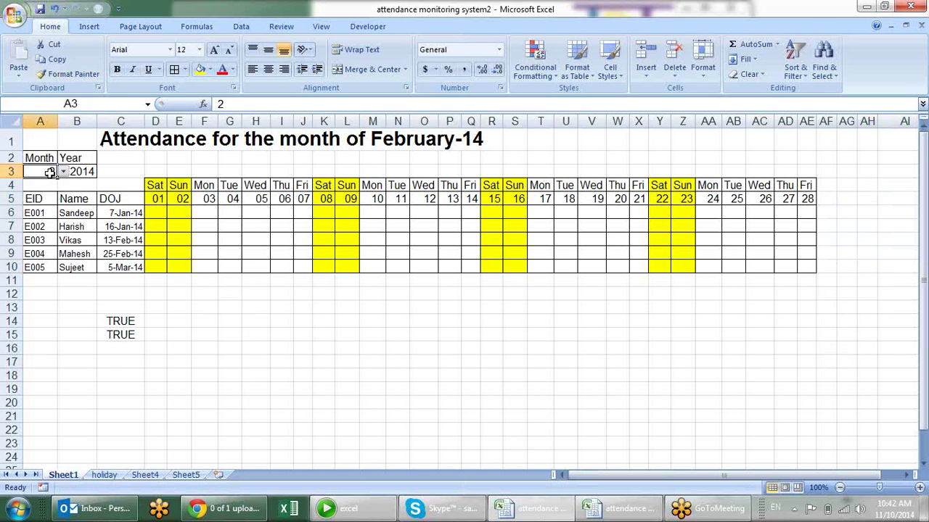
pyautogui.click(64, 172)
pyautogui.click(37, 203)
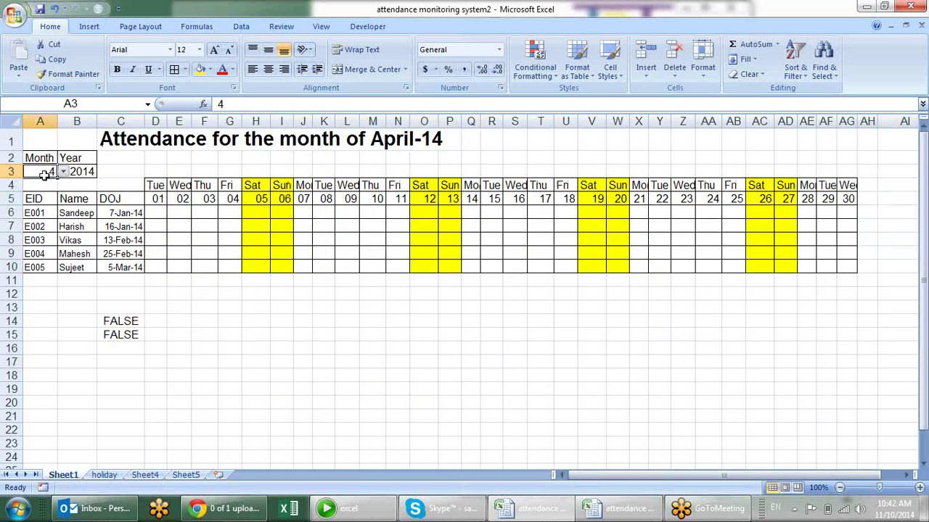
pyautogui.click(63, 172)
pyautogui.click(48, 212)
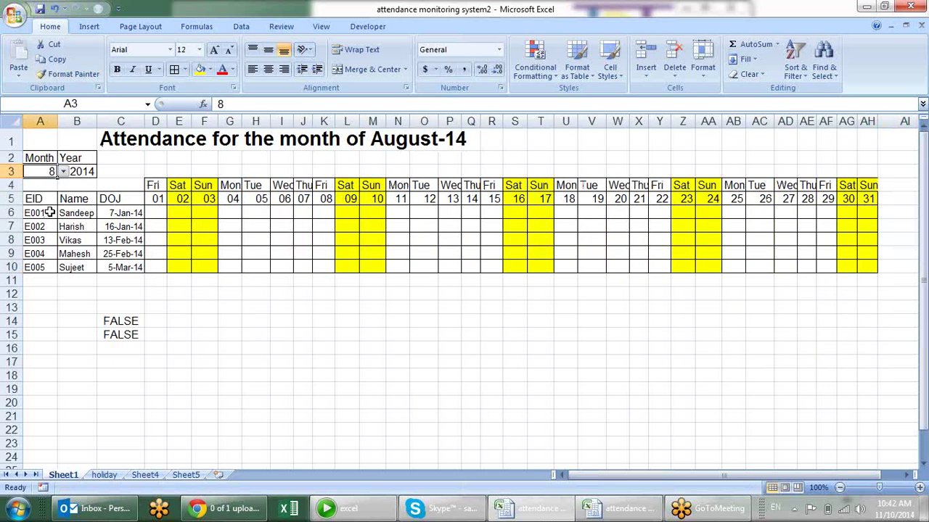
pyautogui.click(66, 172)
pyautogui.click(42, 212)
pyautogui.click(55, 171)
pyautogui.click(63, 172)
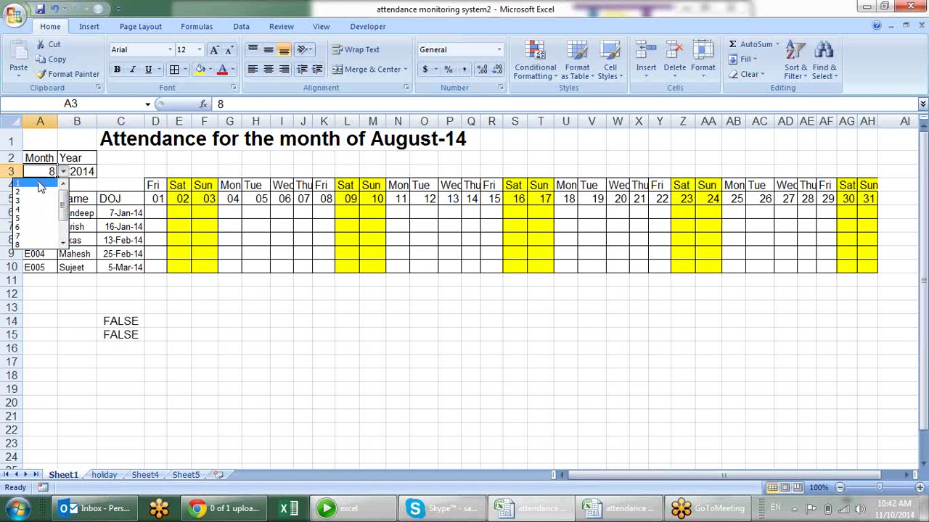
pyautogui.click(42, 187)
pyautogui.click(591, 335)
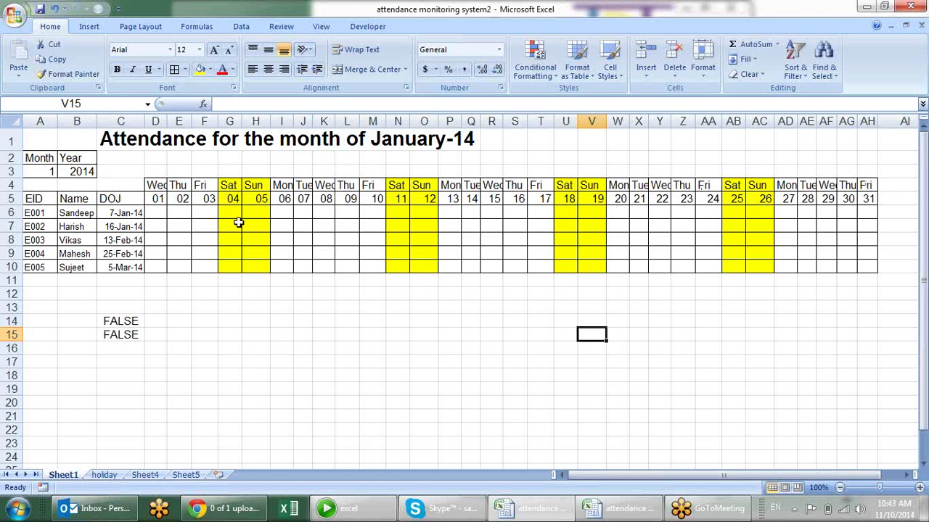
pyautogui.click(542, 79)
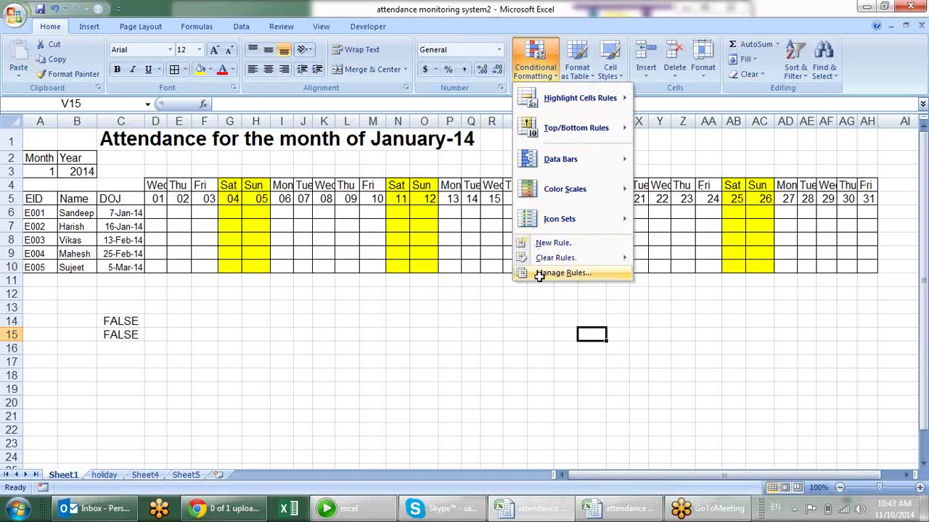
pyautogui.click(551, 273)
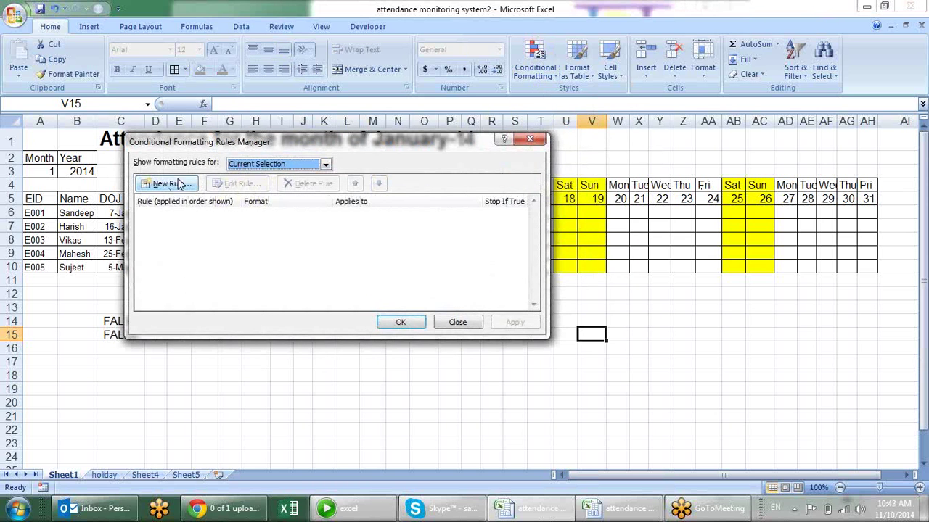
pyautogui.click(312, 166)
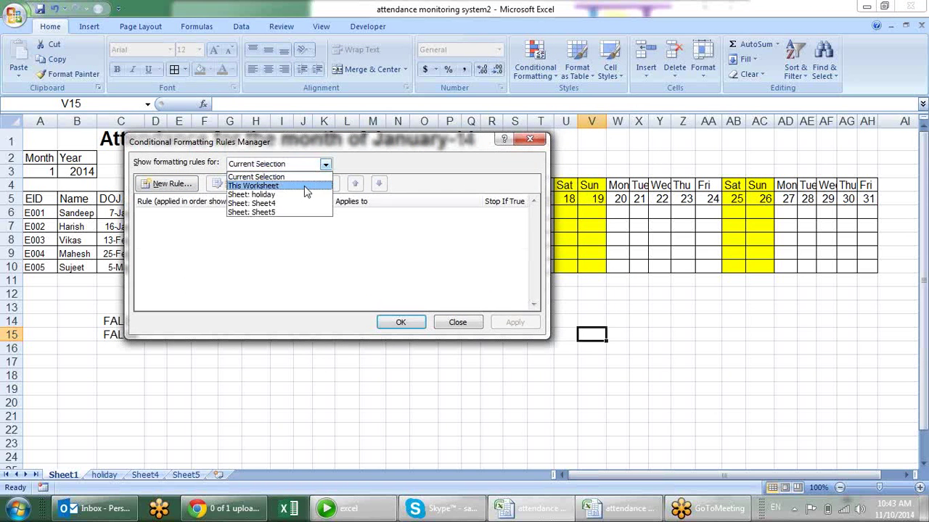
pyautogui.click(307, 185)
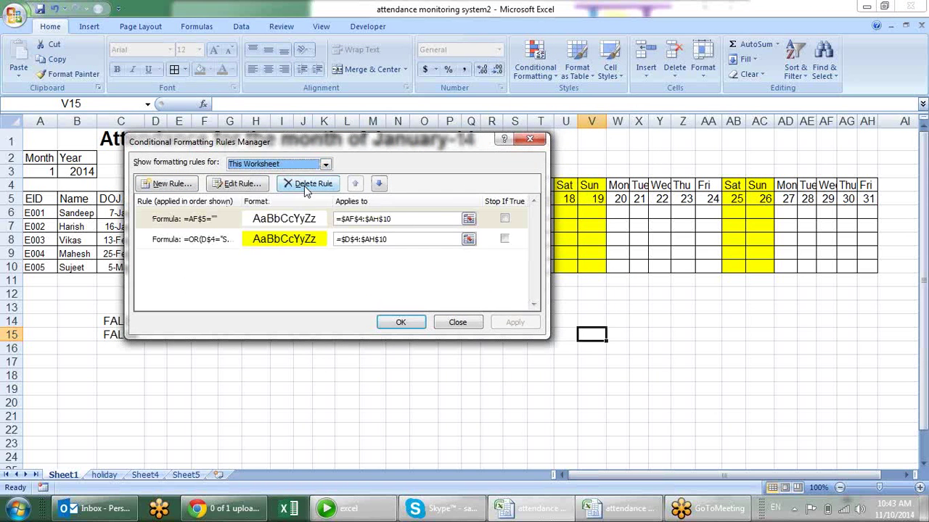
pyautogui.click(408, 323)
pyautogui.click(412, 293)
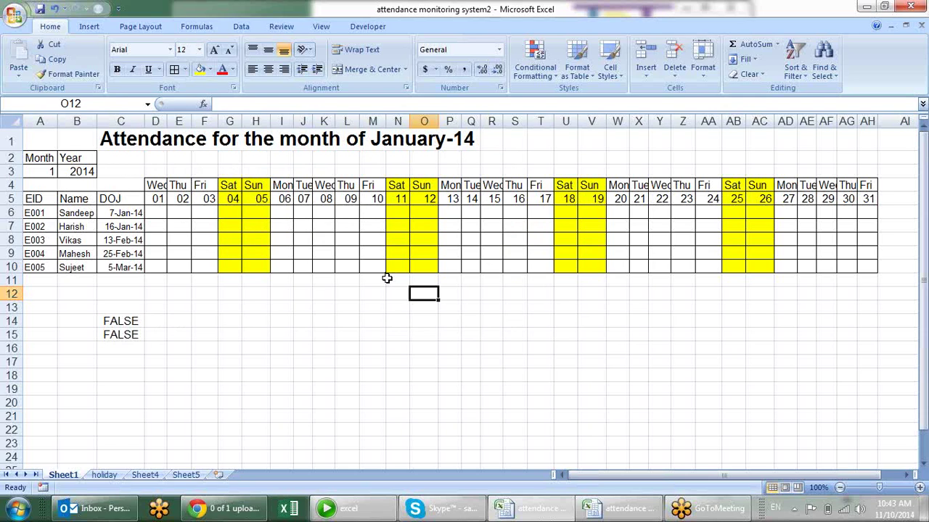
pyautogui.click(135, 320)
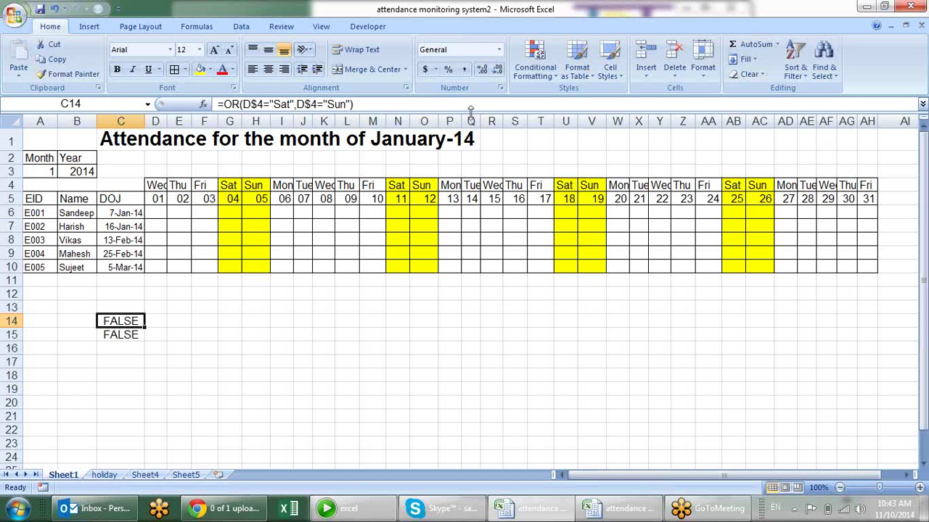
# Inspect the day-name formula in G4 and the empty attendance cells G6, G7 and E7
pyautogui.click(233, 185)
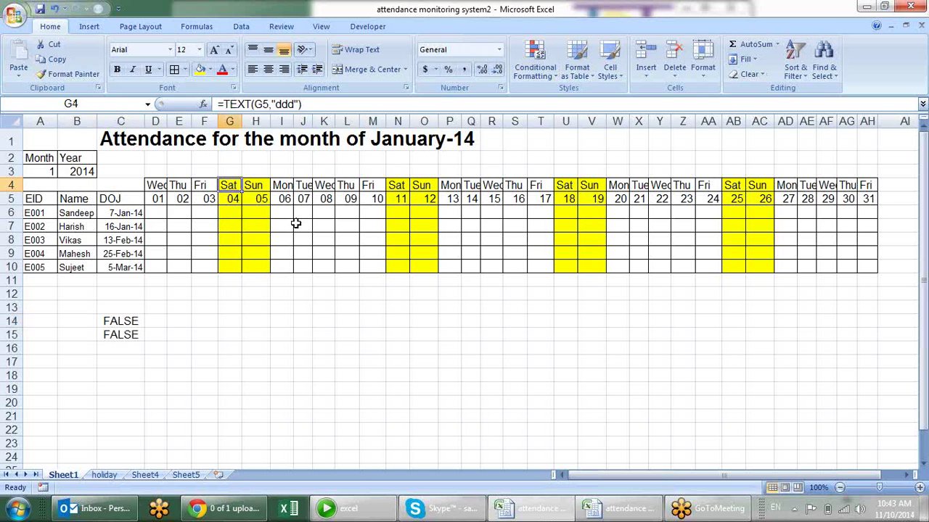
pyautogui.click(232, 212)
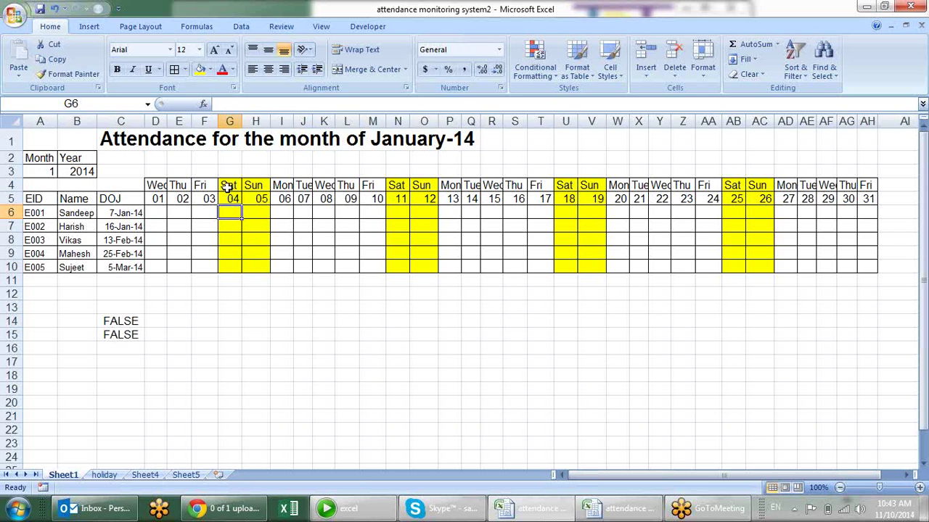
pyautogui.click(226, 227)
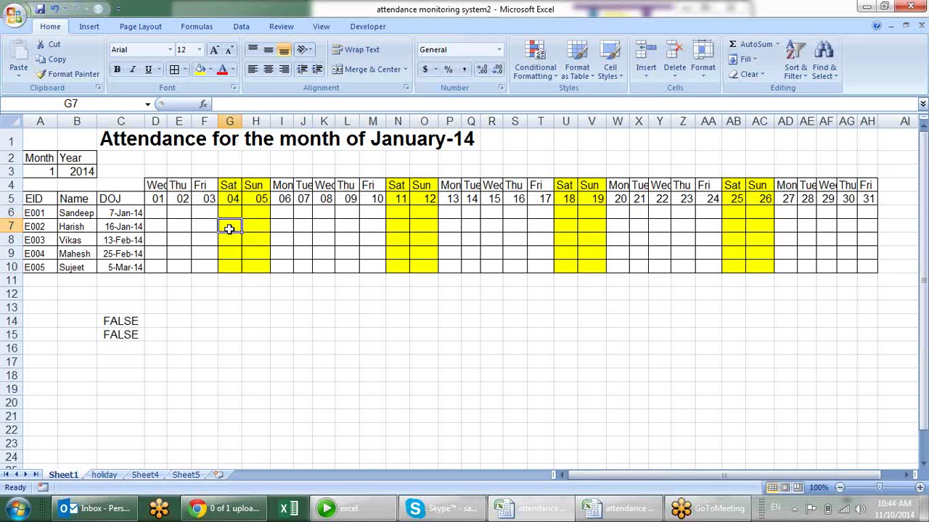
pyautogui.click(237, 186)
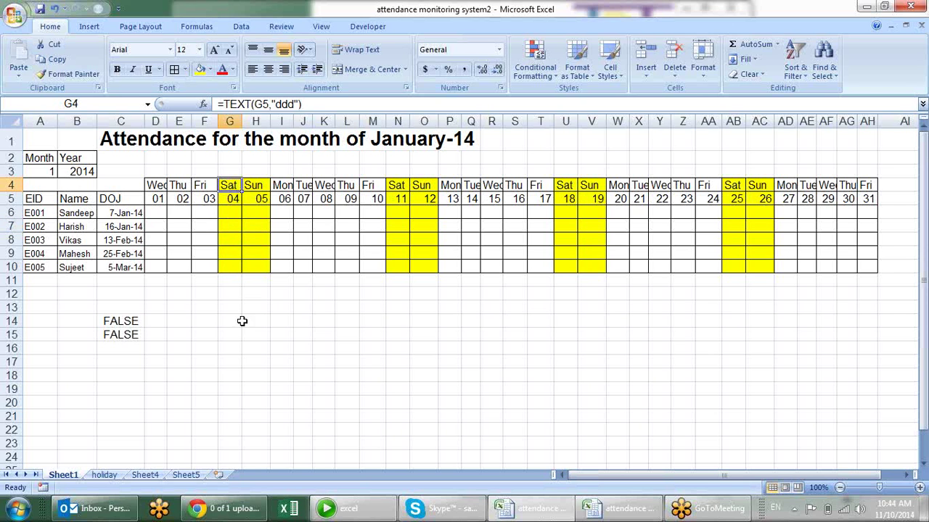
pyautogui.click(175, 223)
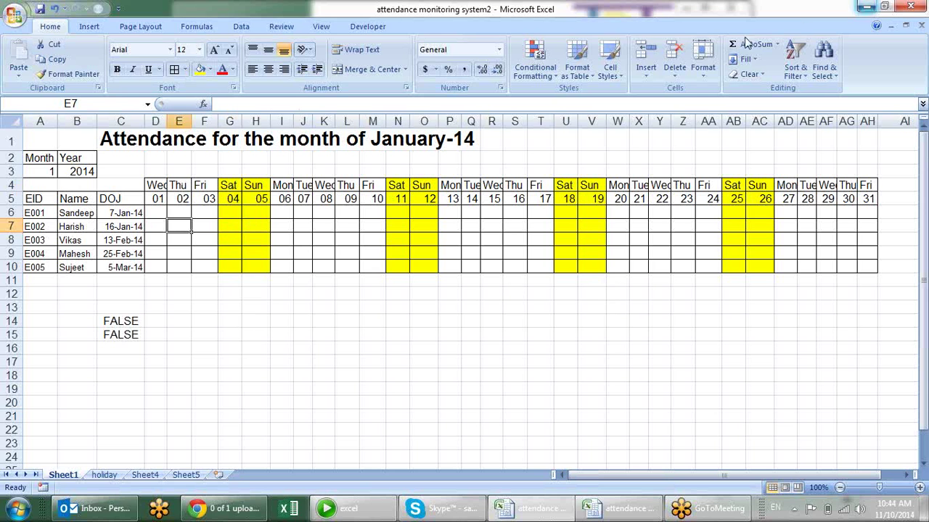
# Start an Equal To highlight rule with 'Th' against E4:E10, then cancel it
pyautogui.click(544, 58)
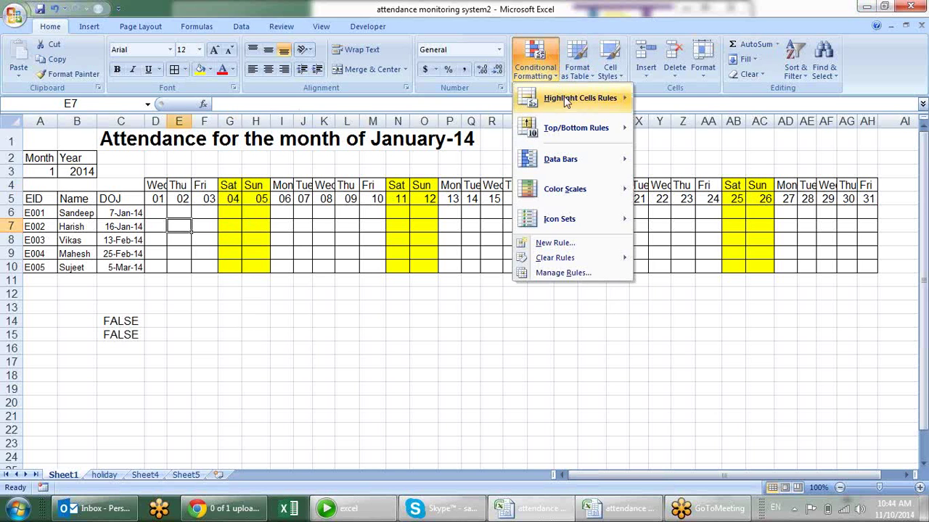
pyautogui.moveTo(573, 98)
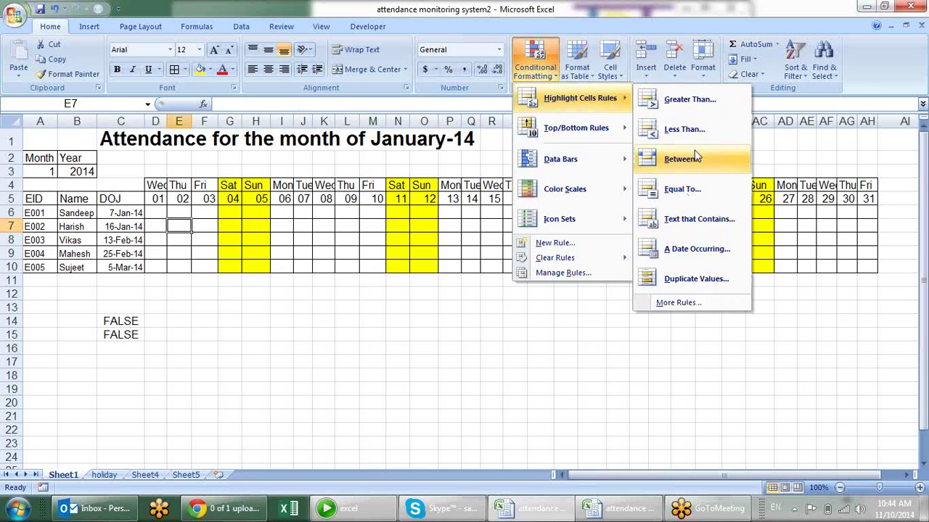
pyautogui.click(693, 189)
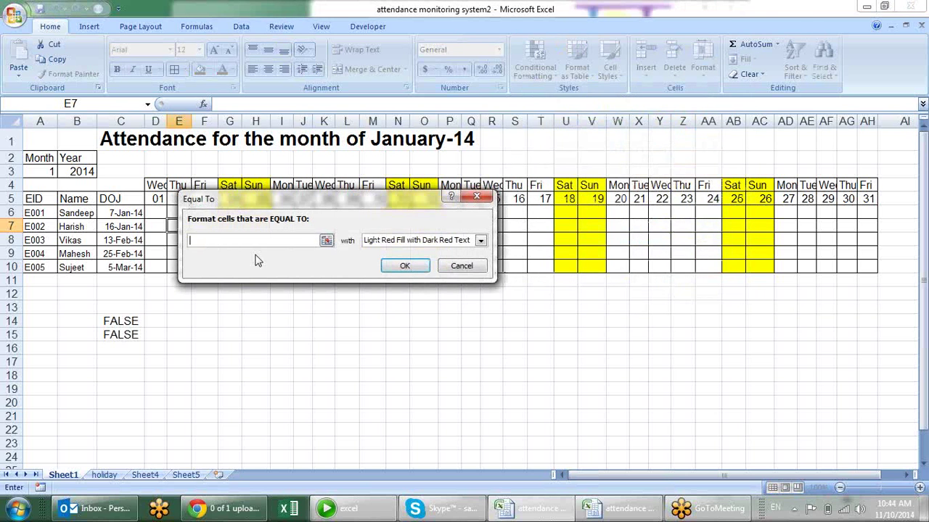
pyautogui.write('Thu')
pyautogui.moveTo(411, 199); pyautogui.dragTo(672, 156)
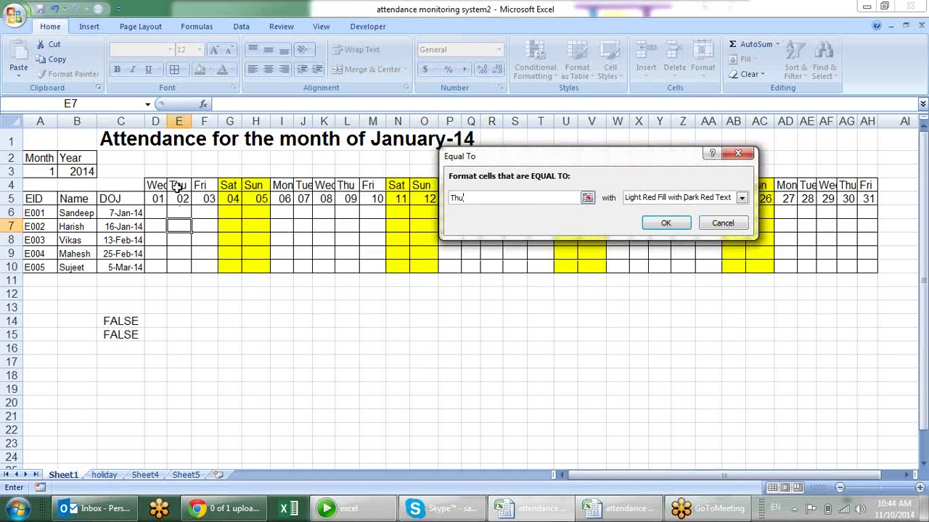
pyautogui.moveTo(182, 185); pyautogui.dragTo(178, 264)
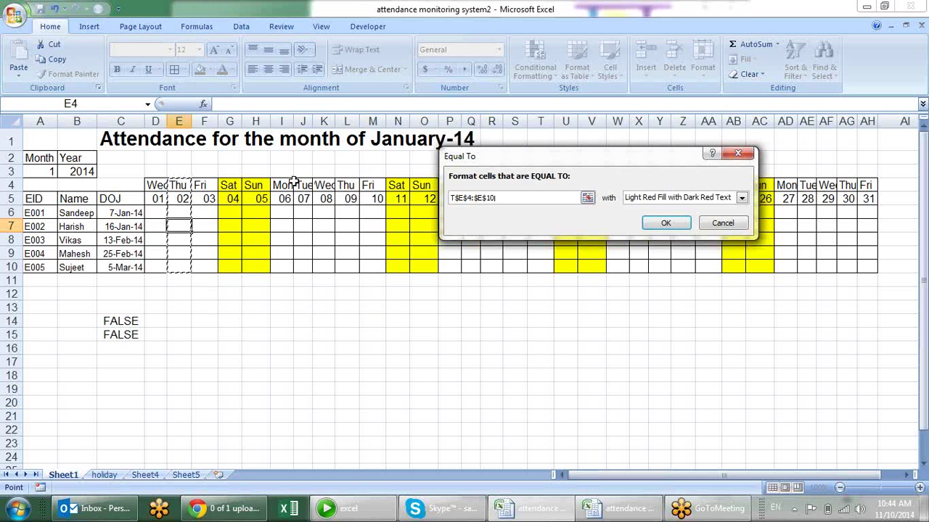
pyautogui.press('Escape')
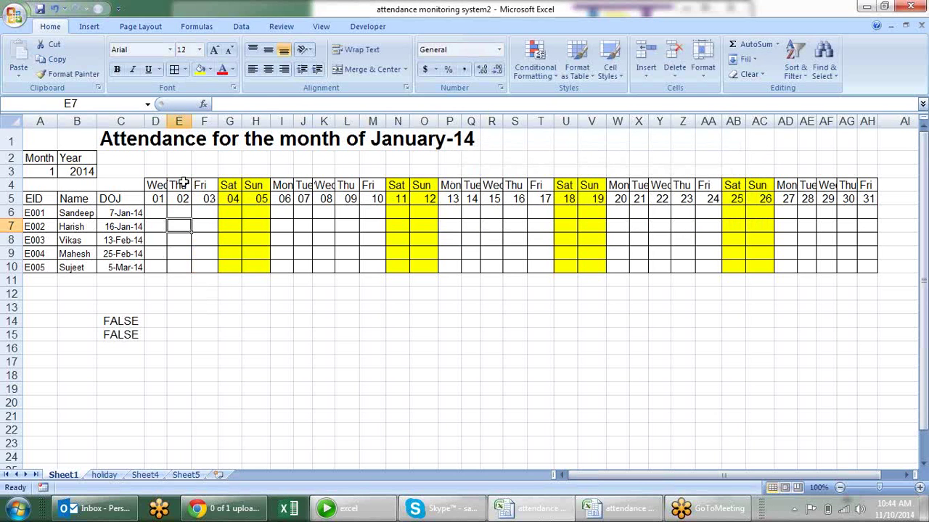
# Retry an Equal To highlight rule with 'thu' on E4:E10 and abandon it
pyautogui.moveTo(179, 185); pyautogui.dragTo(176, 266)
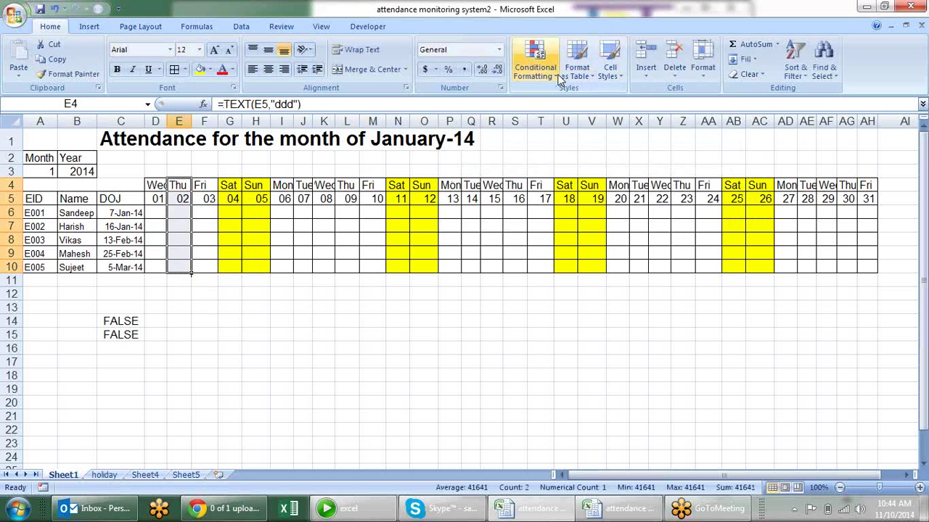
pyautogui.click(535, 62)
pyautogui.moveTo(609, 100)
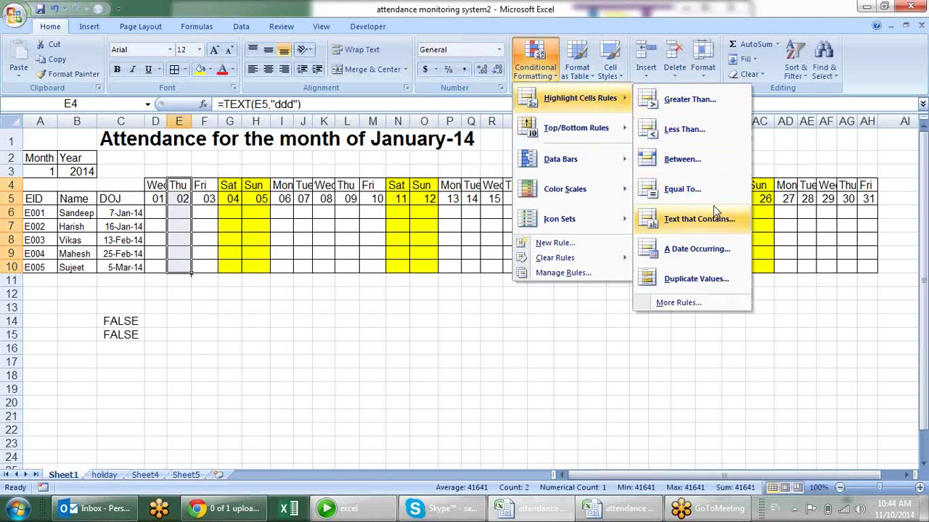
pyautogui.click(711, 186)
pyautogui.write('thu')
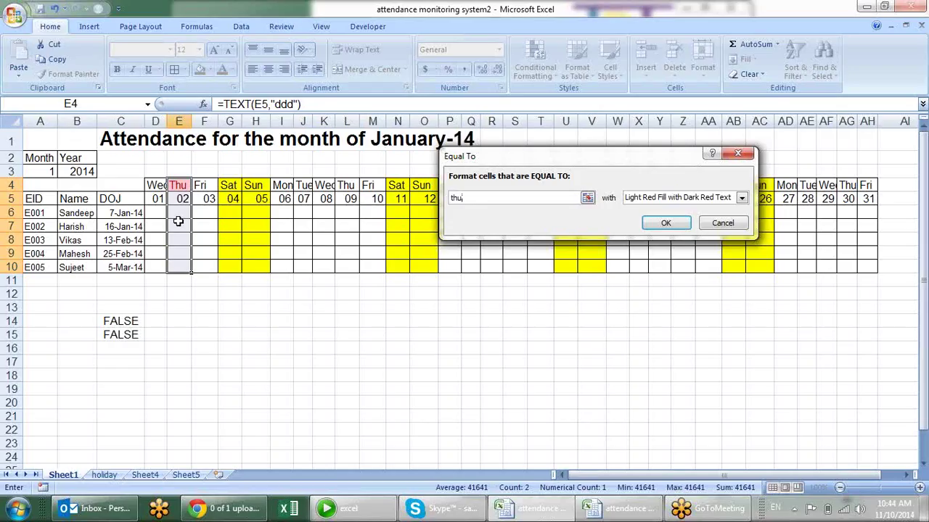
pyautogui.press('Return')
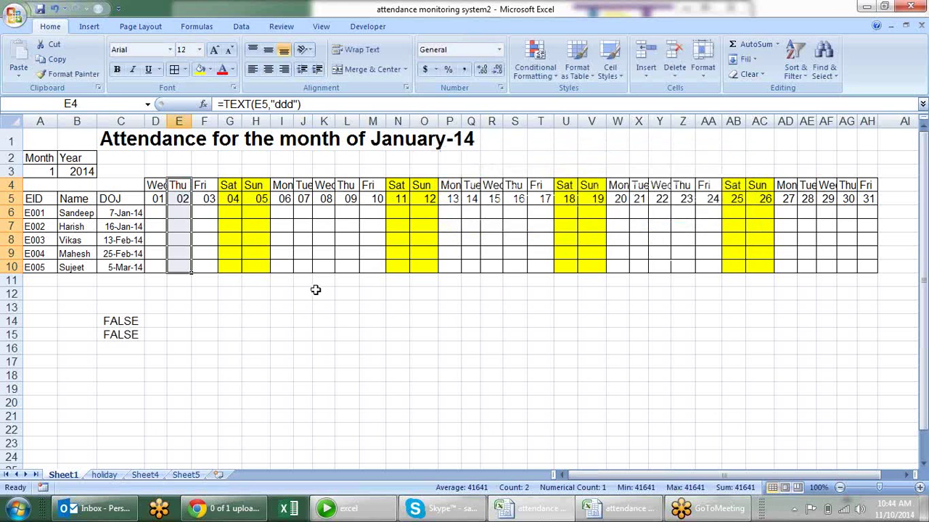
pyautogui.click(347, 321)
# Inspect the Saturday and Sunday attendance cells G6:G9, H6, N8, U8, AB8 and AC8
pyautogui.moveTo(238, 217); pyautogui.dragTo(232, 255)
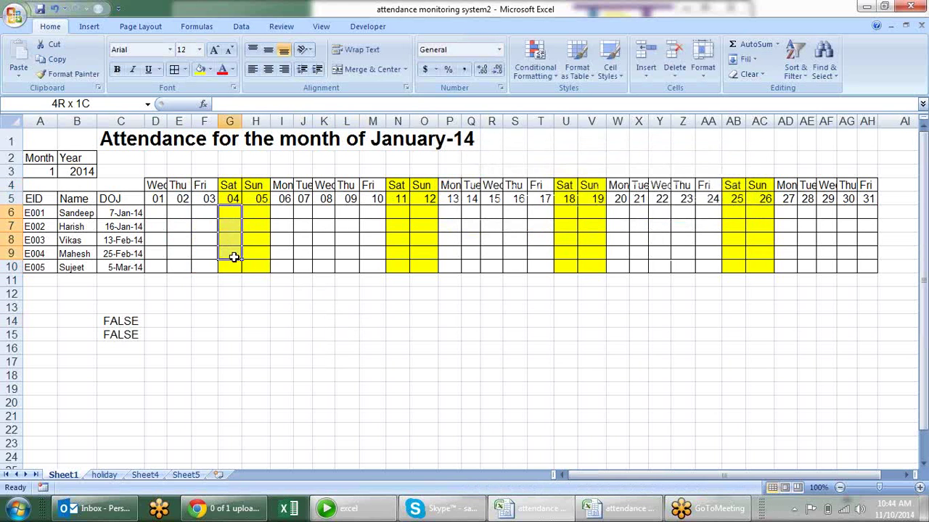
pyautogui.click(255, 211)
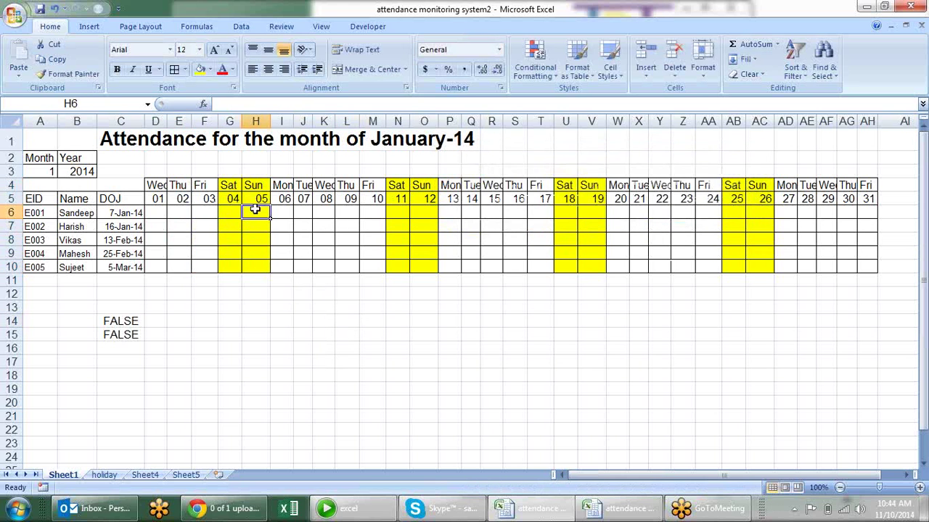
pyautogui.click(125, 198)
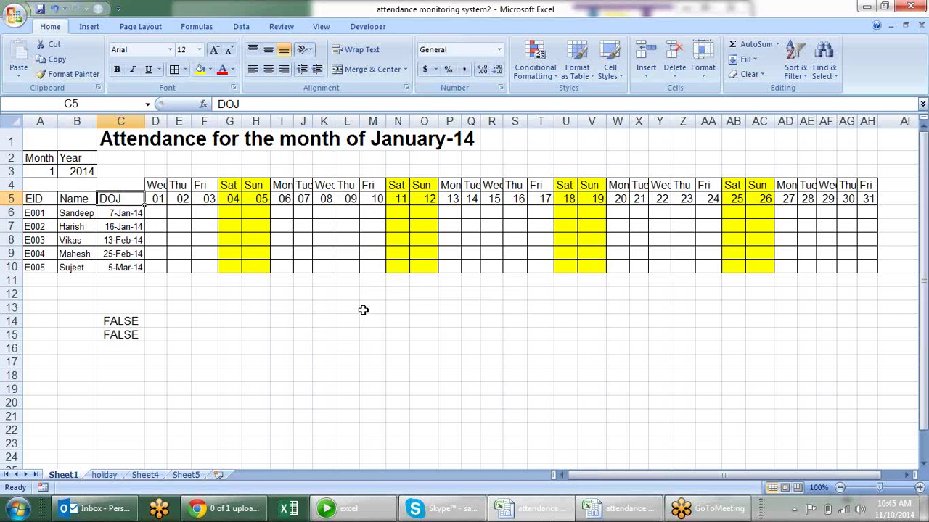
pyautogui.click(407, 240)
pyautogui.click(565, 239)
pyautogui.click(735, 238)
pyautogui.click(759, 245)
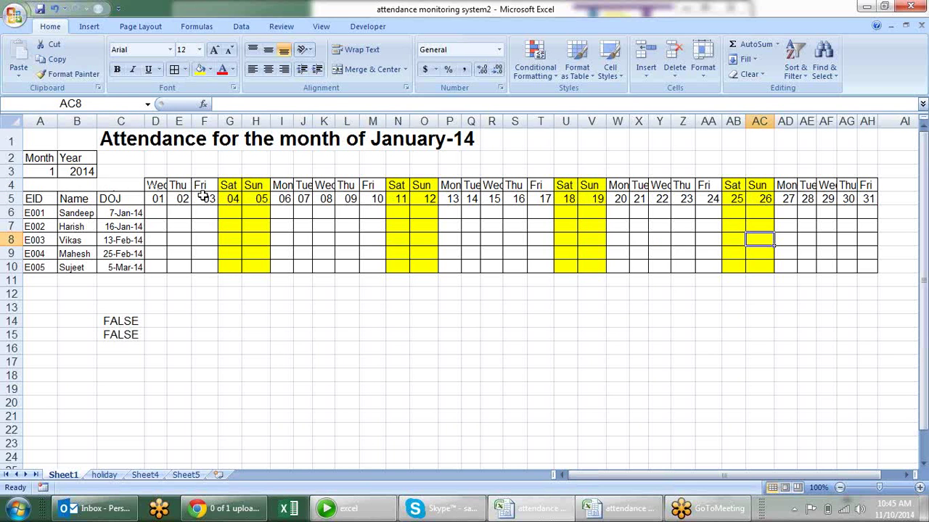
# Enter =D5=TODAY() in C16, which returns FALSE
pyautogui.click(130, 349)
pyautogui.write('=')
pyautogui.click(158, 198)
pyautogui.write('=tod')
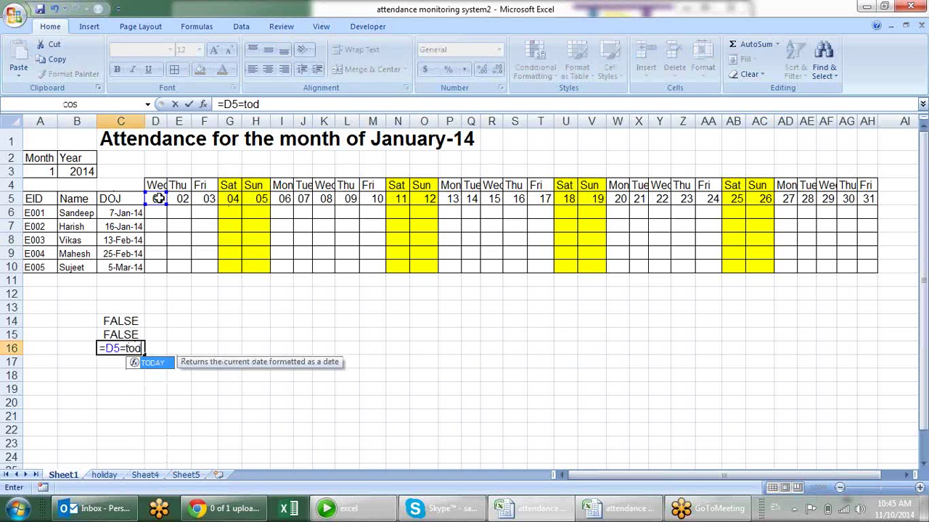
pyautogui.press('Tab')
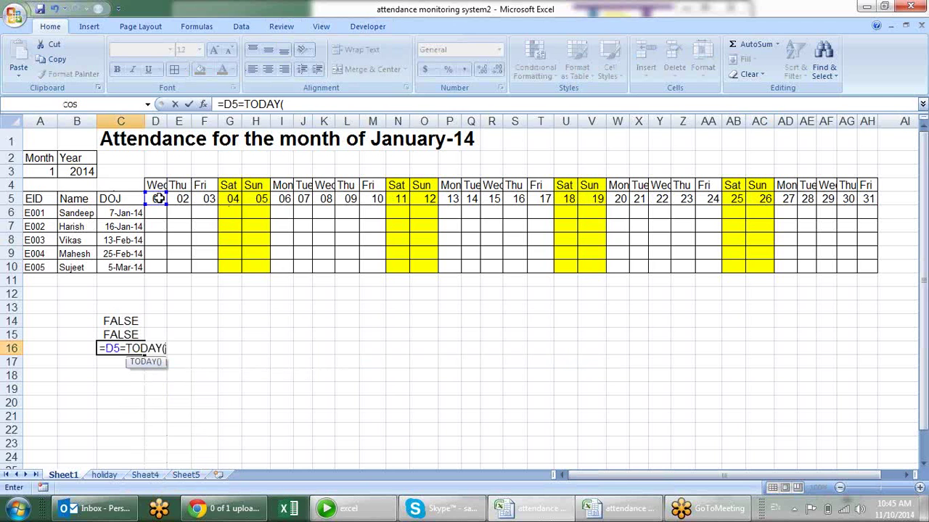
pyautogui.press('Return')
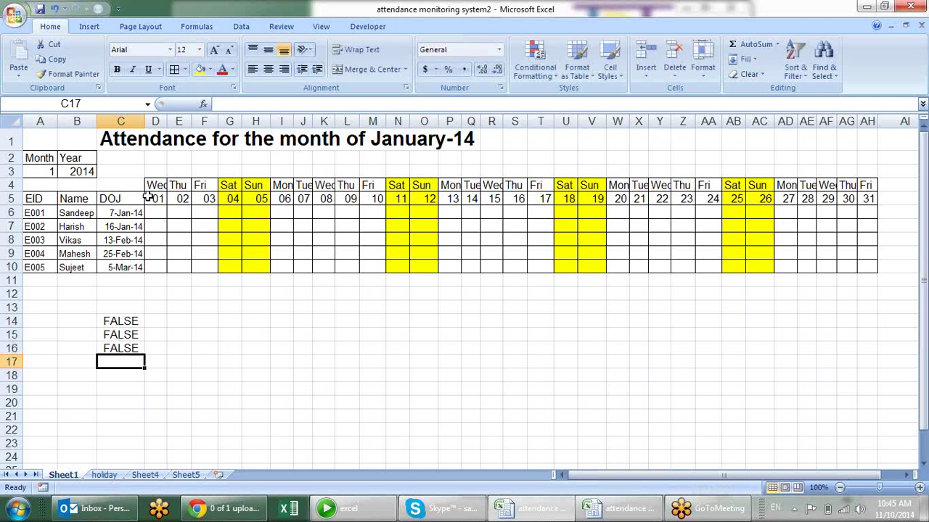
# Edit the C16 formula so the D5 reference is row-locked as D$5
pyautogui.click(133, 347)
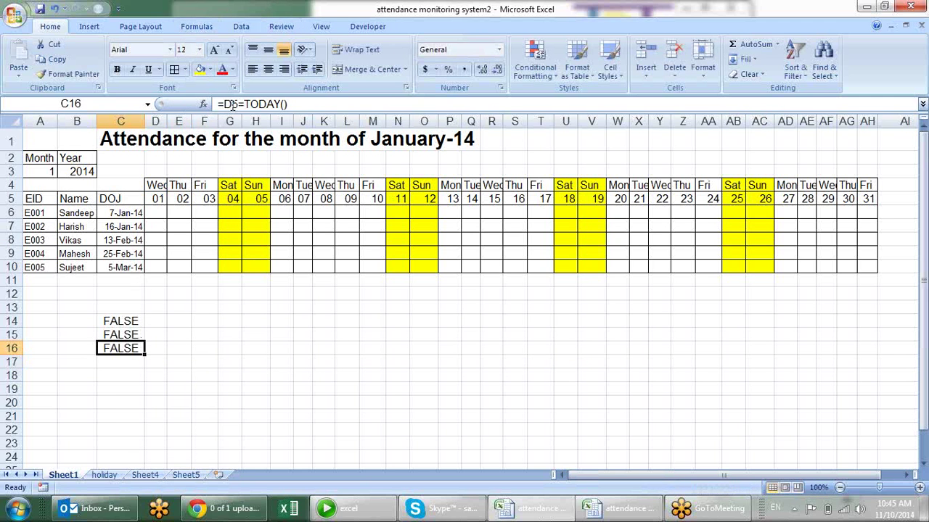
pyautogui.press('F2')
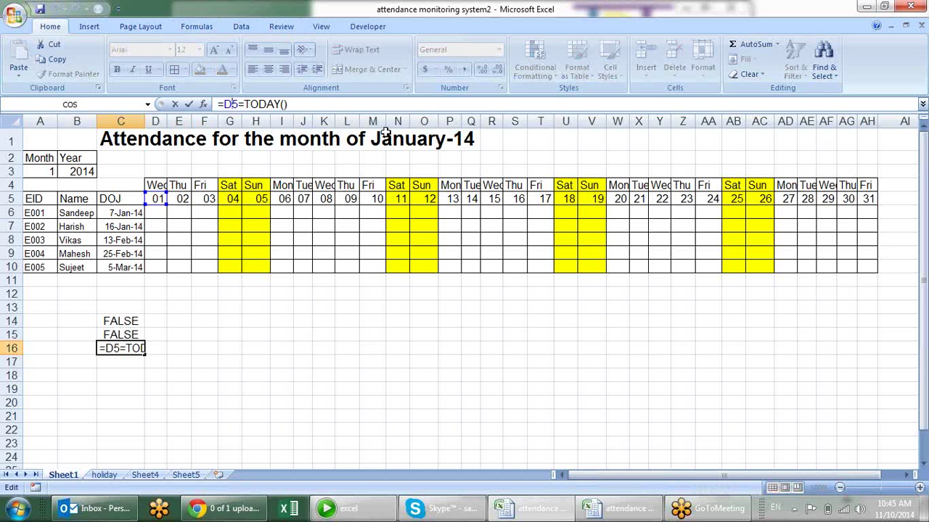
pyautogui.write('$')
pyautogui.press('Return')
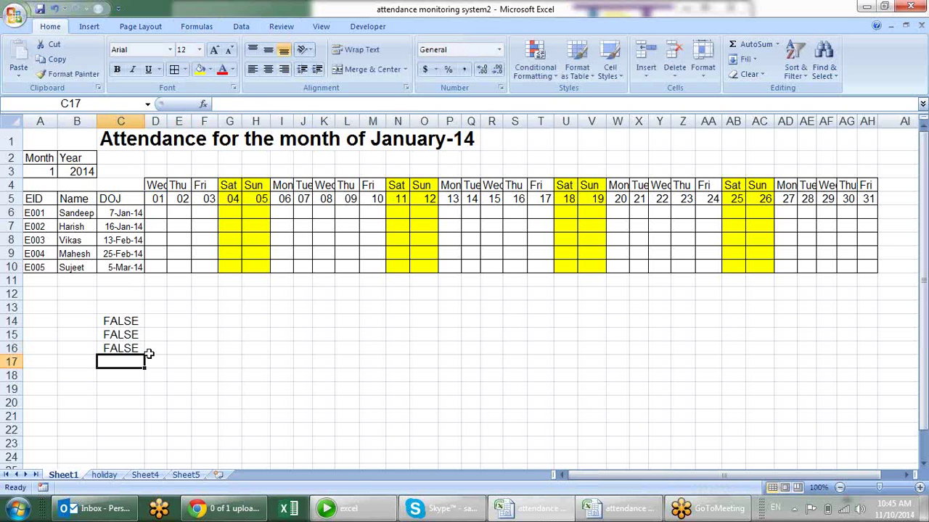
pyautogui.press('Up')
pyautogui.press('F2')
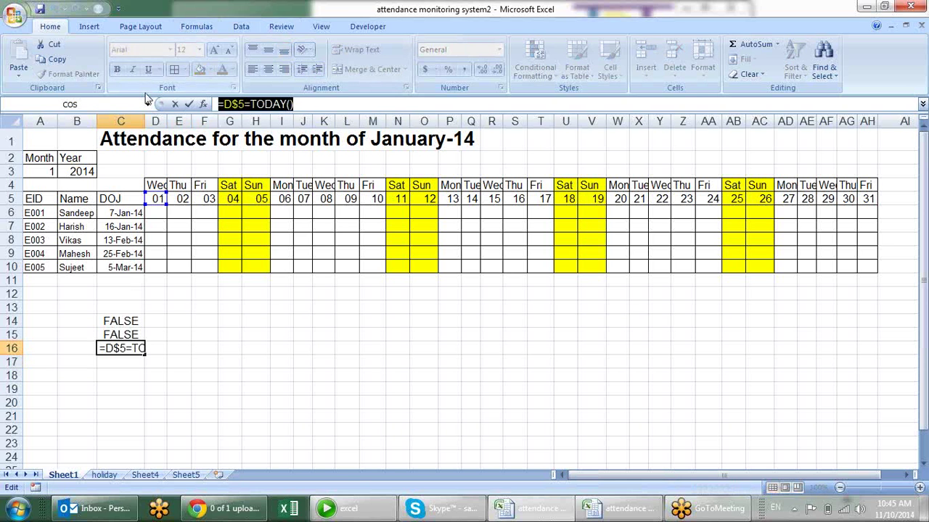
pyautogui.press('Escape')
pyautogui.click(163, 197)
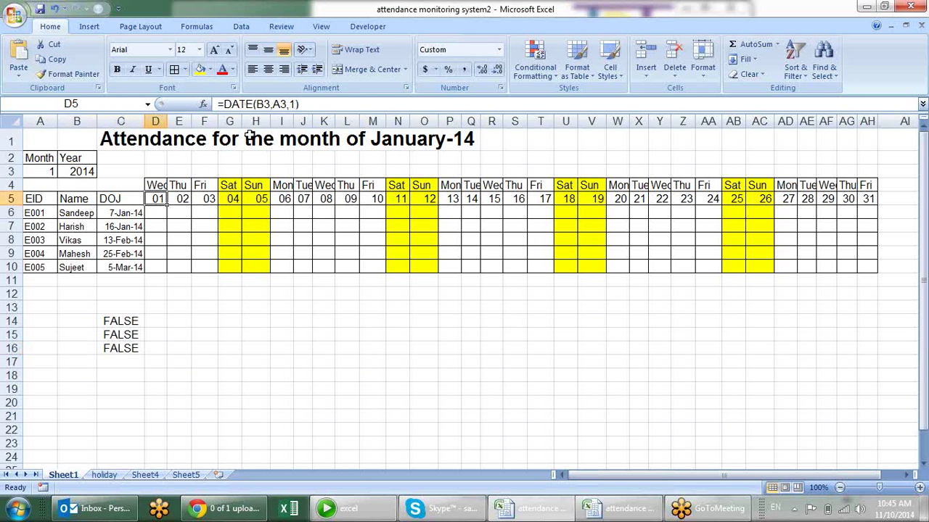
# Create a formula rule =D$5=TODAY() with a light-blue fill
pyautogui.click(535, 69)
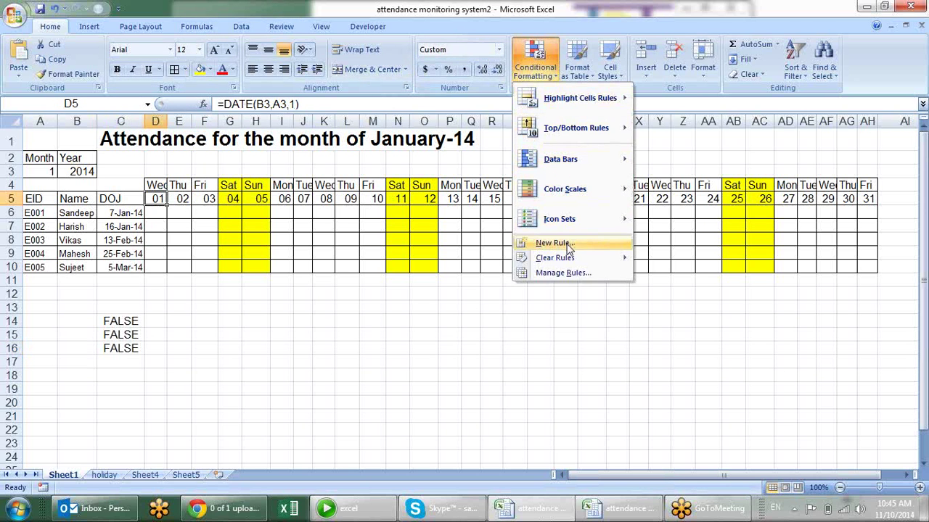
pyautogui.click(569, 245)
pyautogui.click(549, 161)
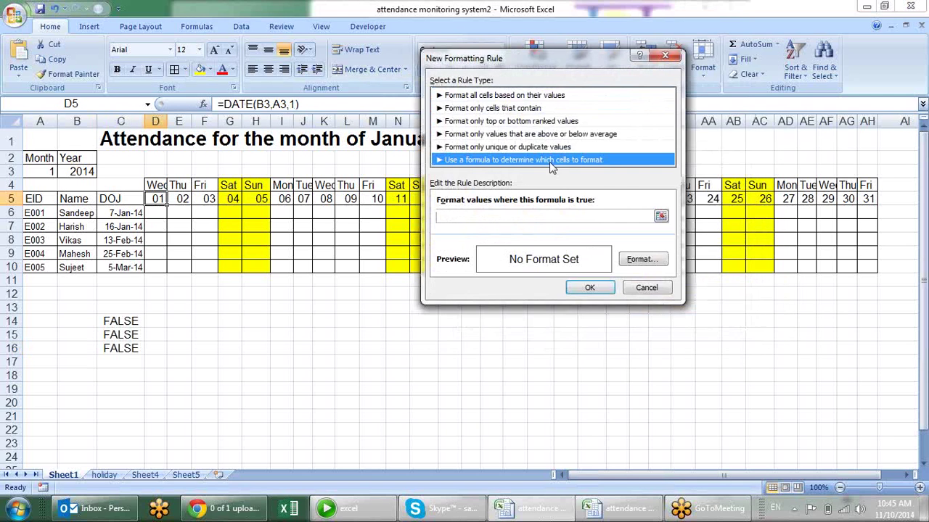
pyautogui.click(545, 215)
pyautogui.write('=D$5=TODAY()')
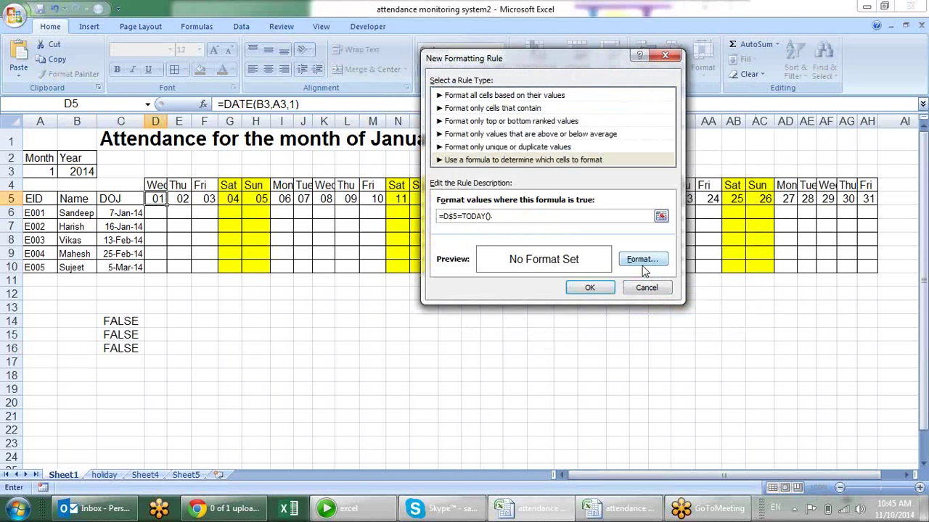
pyautogui.click(644, 261)
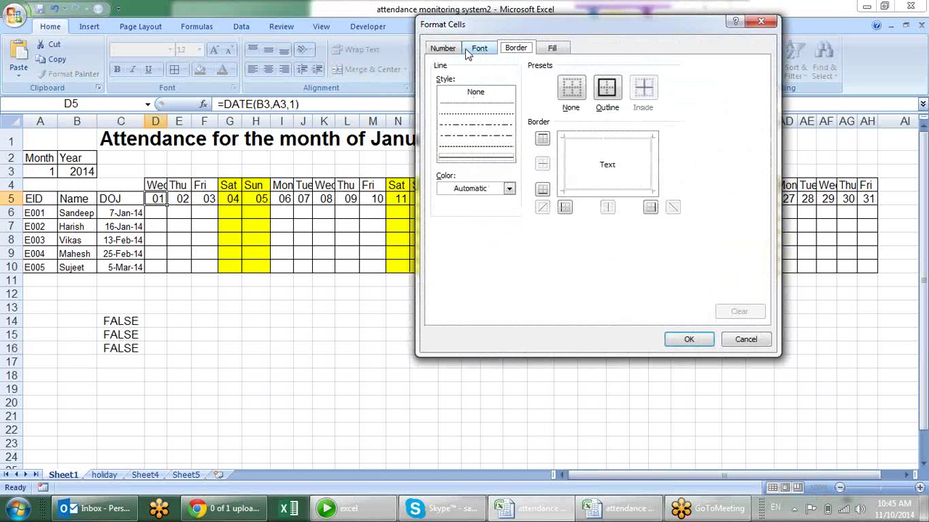
pyautogui.click(446, 49)
pyautogui.click(515, 50)
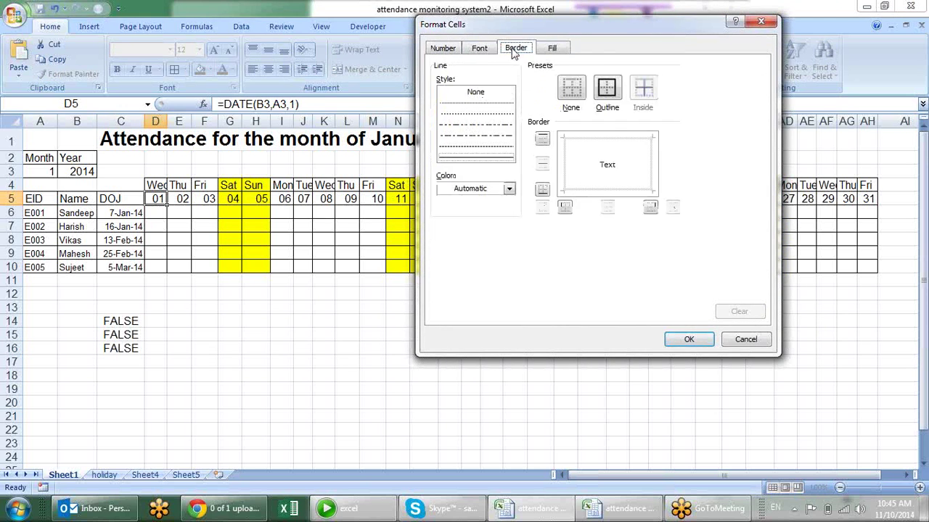
pyautogui.click(555, 50)
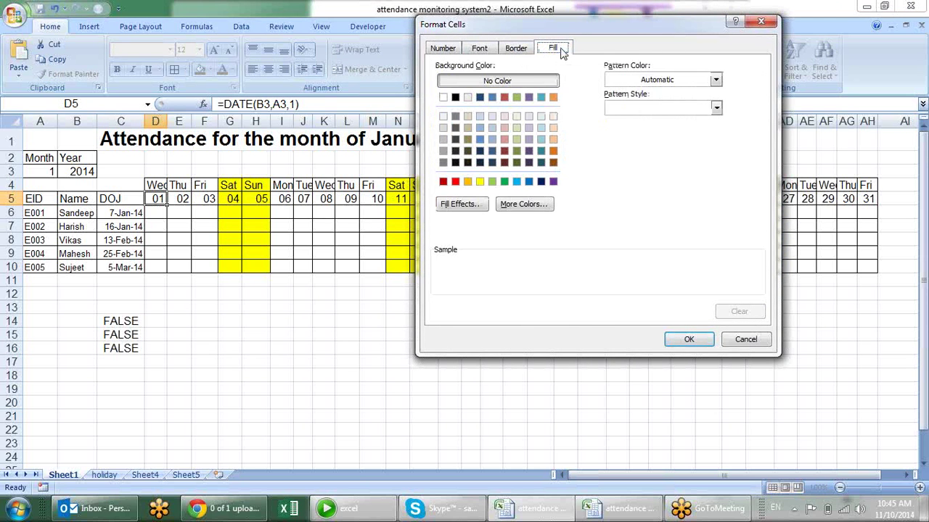
pyautogui.click(520, 183)
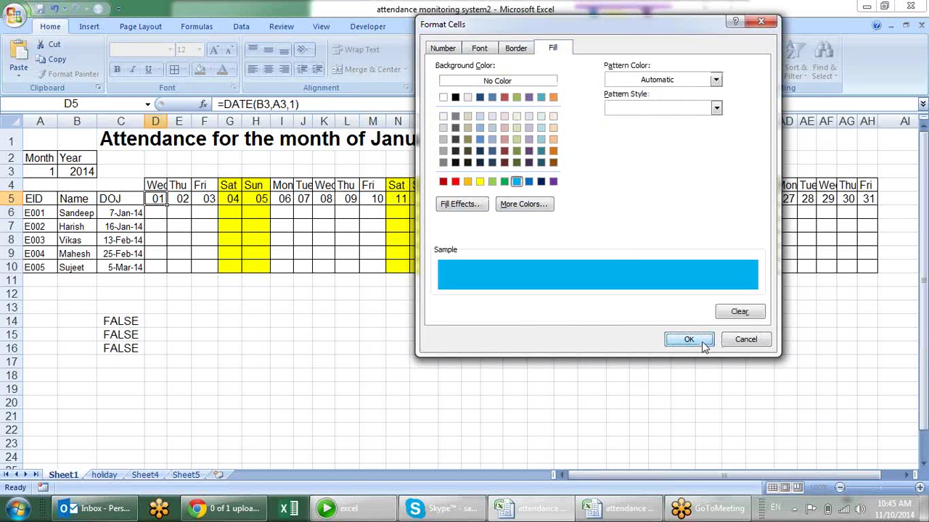
pyautogui.click(701, 342)
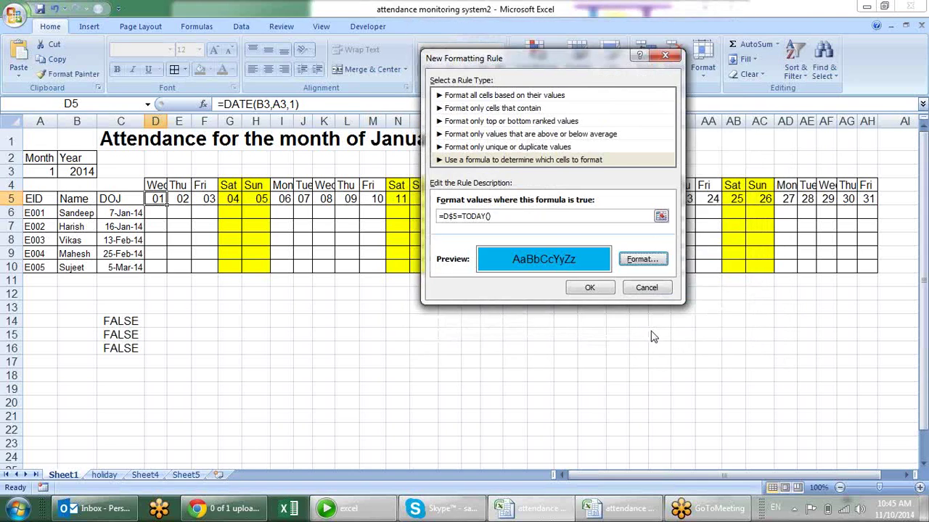
# Add bold text to the rule, save it, and select the date grid D4:AH10
pyautogui.click(640, 260)
pyautogui.click(512, 49)
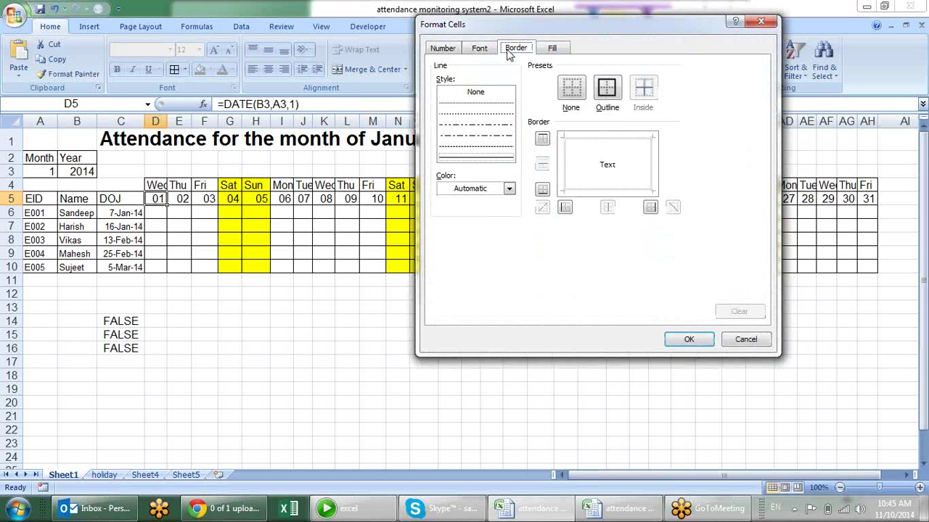
pyautogui.click(481, 48)
pyautogui.click(634, 110)
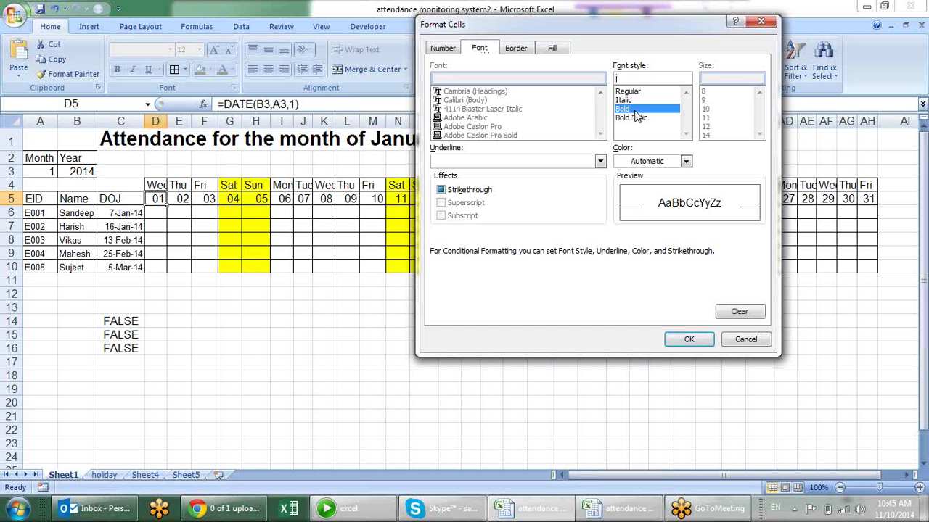
pyautogui.click(689, 338)
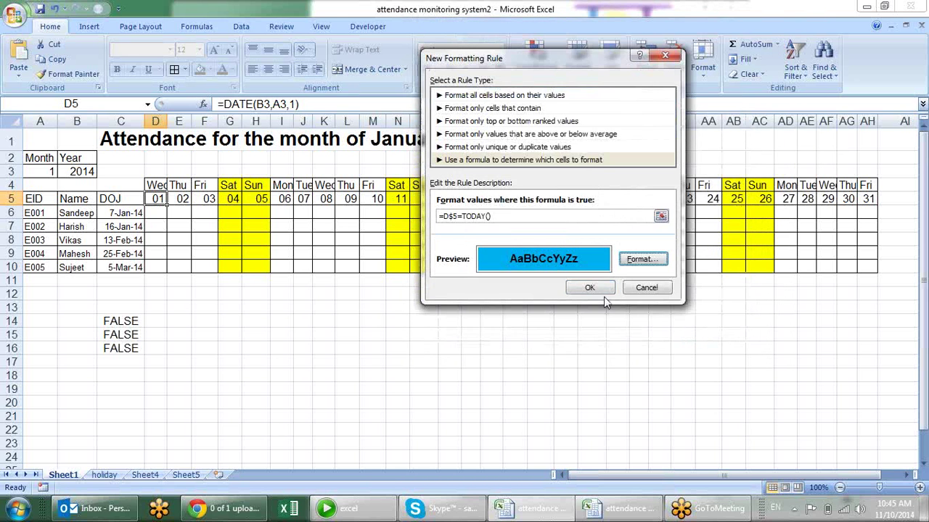
pyautogui.click(589, 288)
pyautogui.click(67, 73)
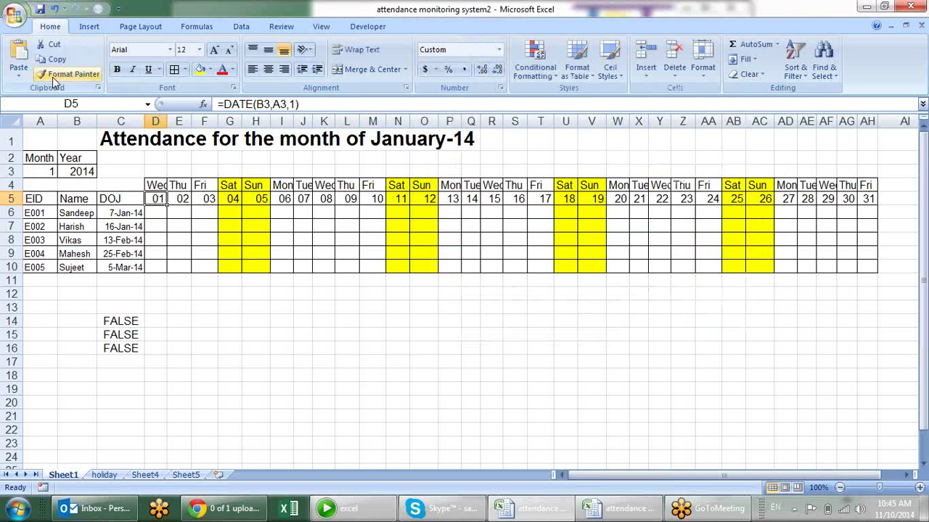
pyautogui.moveTo(155, 186); pyautogui.dragTo(859, 265)
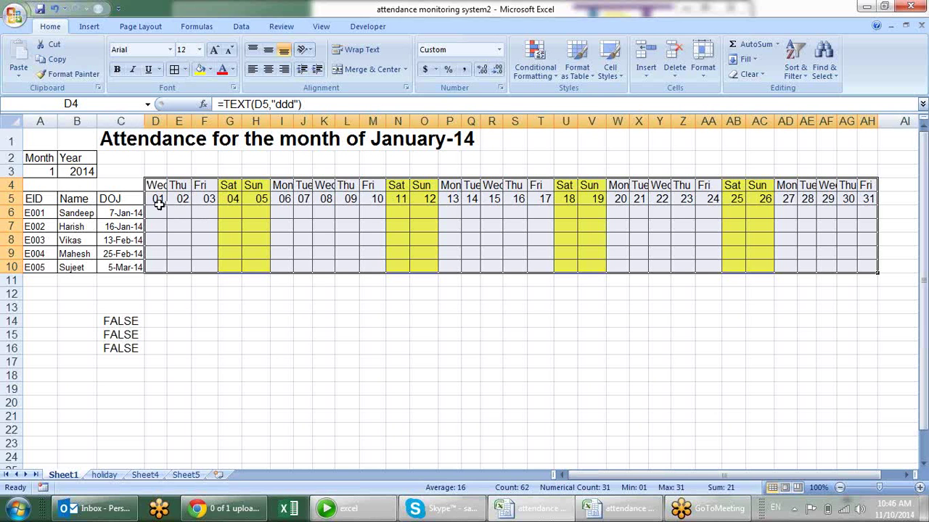
# Set the month cell A3 to 11 to show November-14
pyautogui.click(47, 173)
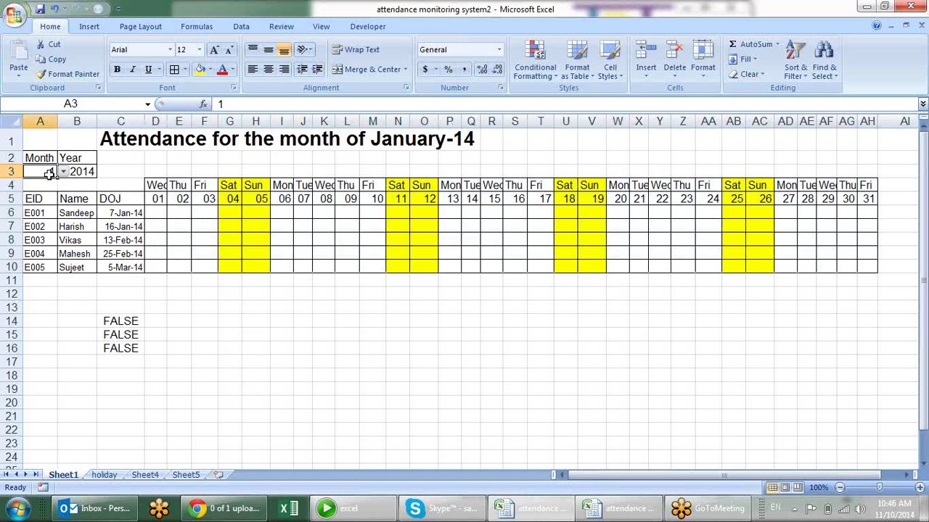
pyautogui.click(63, 172)
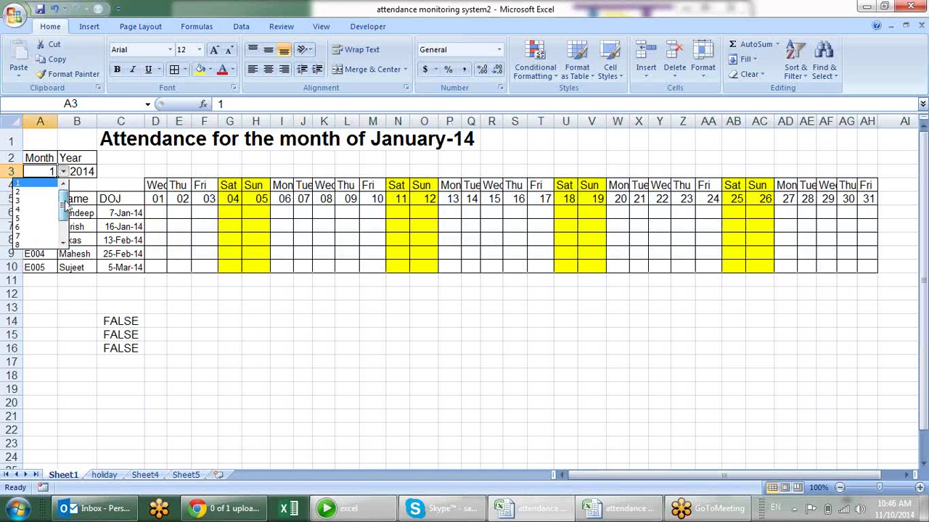
pyautogui.moveTo(64, 204); pyautogui.dragTo(63, 231)
pyautogui.click(45, 240)
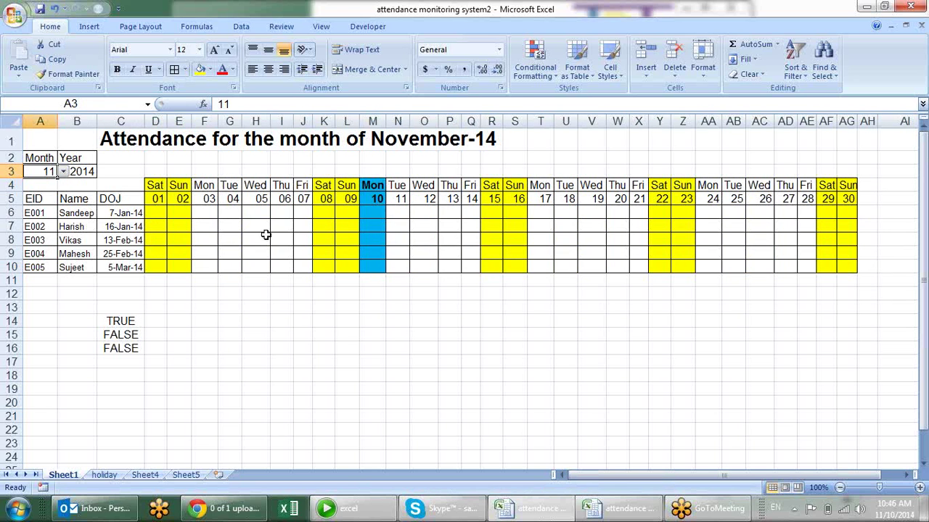
# Check the highlighted today column M4:M10, then switch to the holiday sheet
pyautogui.click(379, 187)
pyautogui.moveTo(379, 187); pyautogui.dragTo(377, 269)
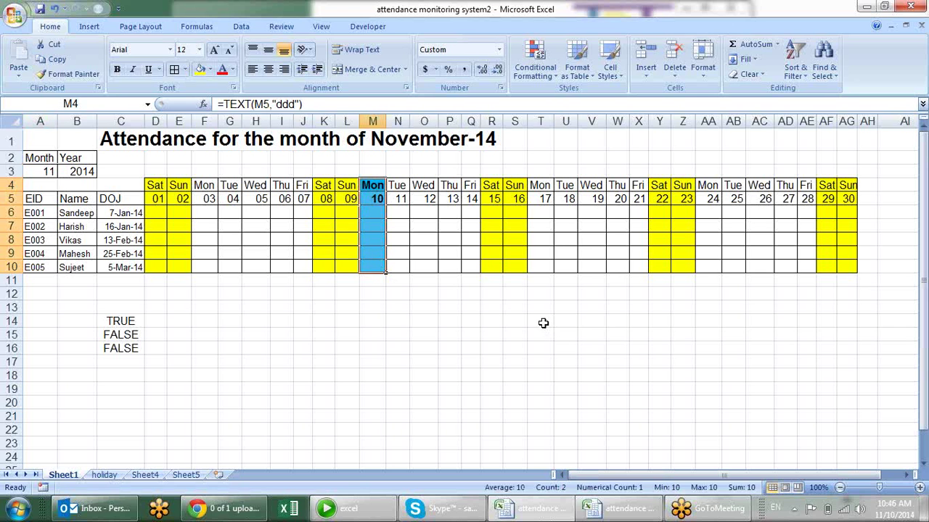
pyautogui.click(544, 321)
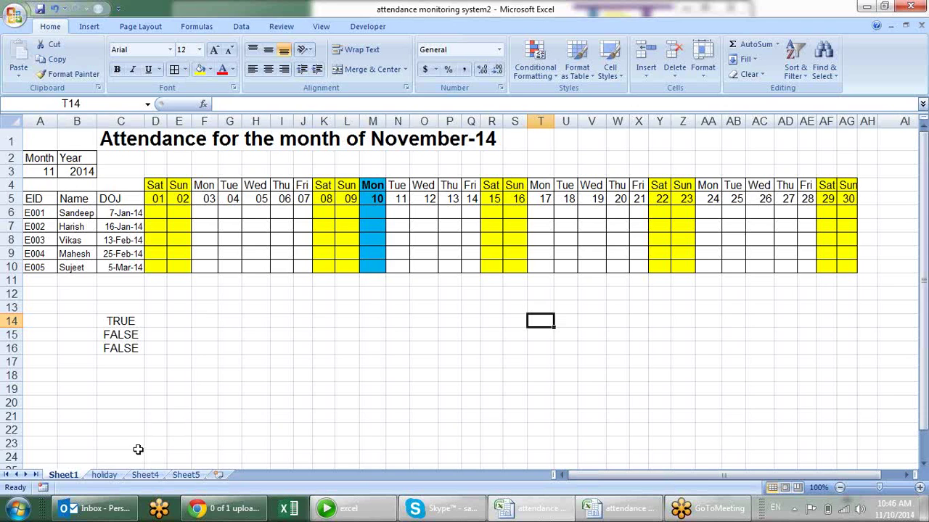
pyautogui.click(115, 474)
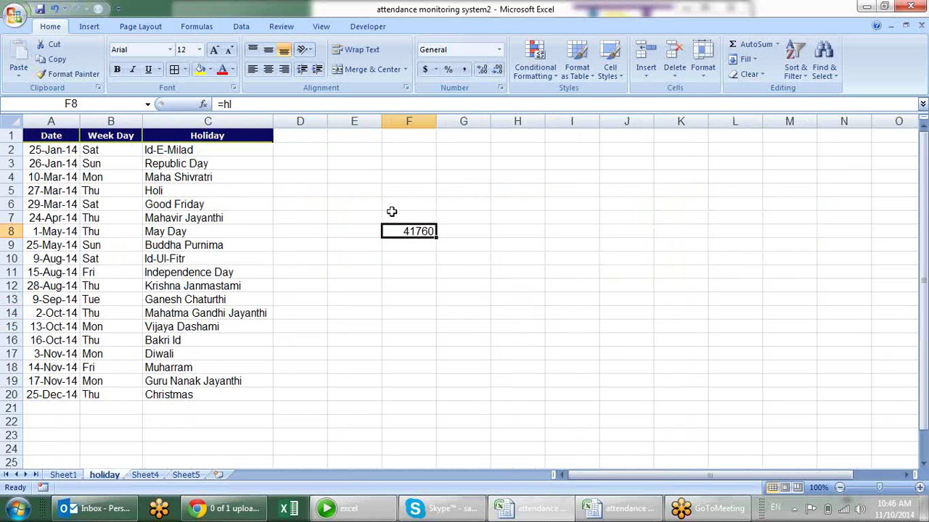
# Enter a COUNTIF in G8 counting '25-jan' among the holiday dates A2:A20
pyautogui.click(450, 230)
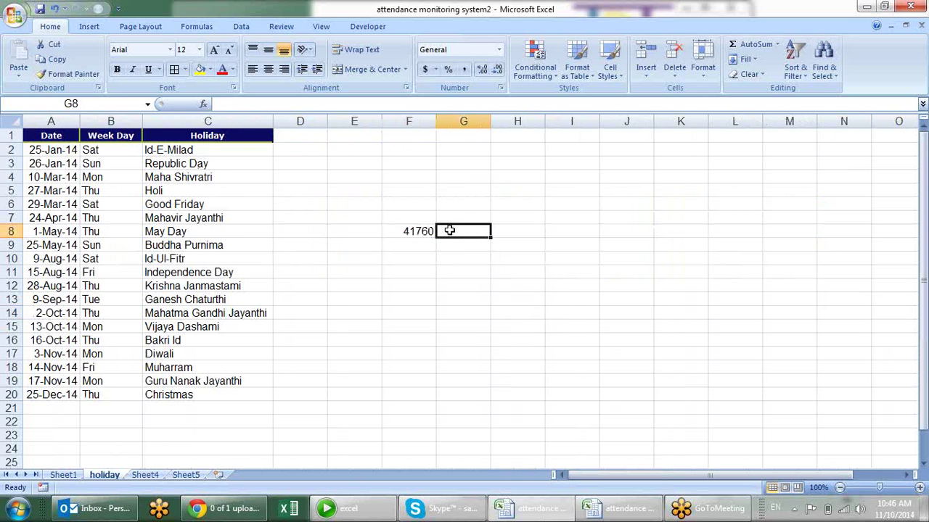
pyautogui.write('=c')
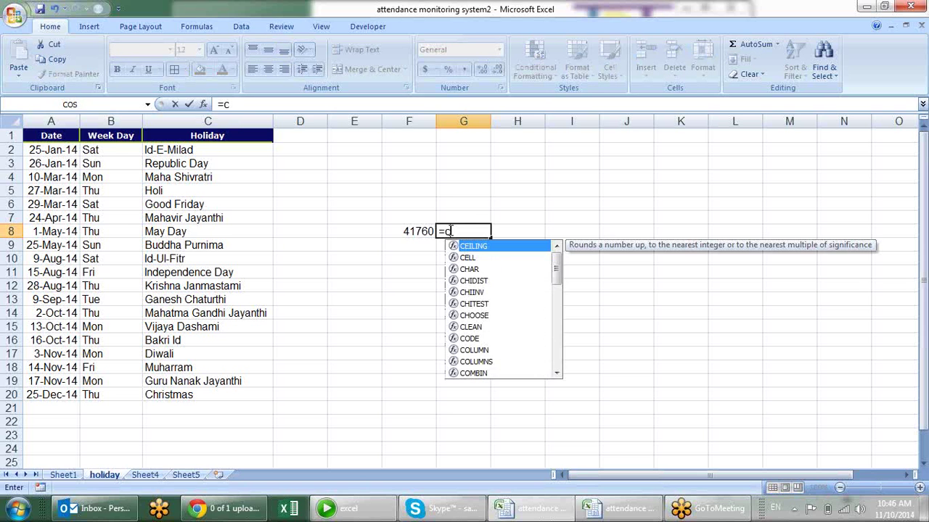
pyautogui.write('ount')
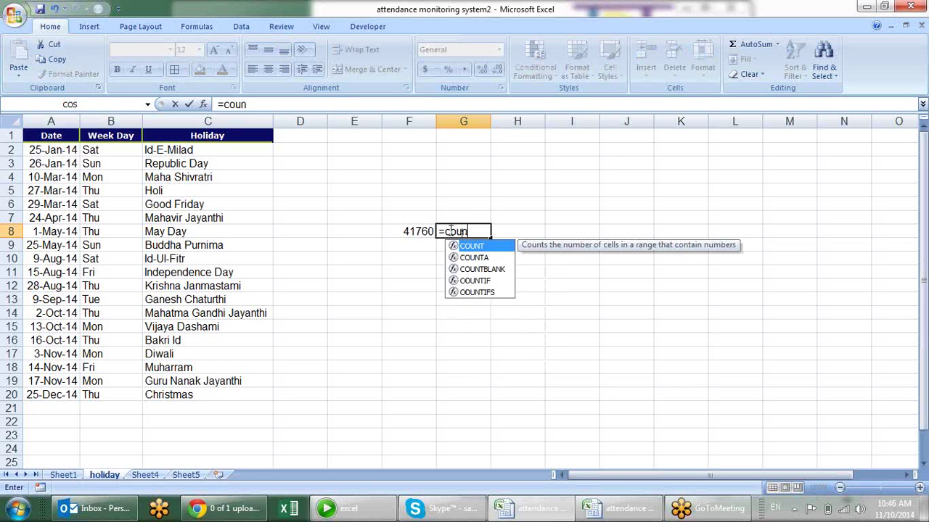
pyautogui.write('if')
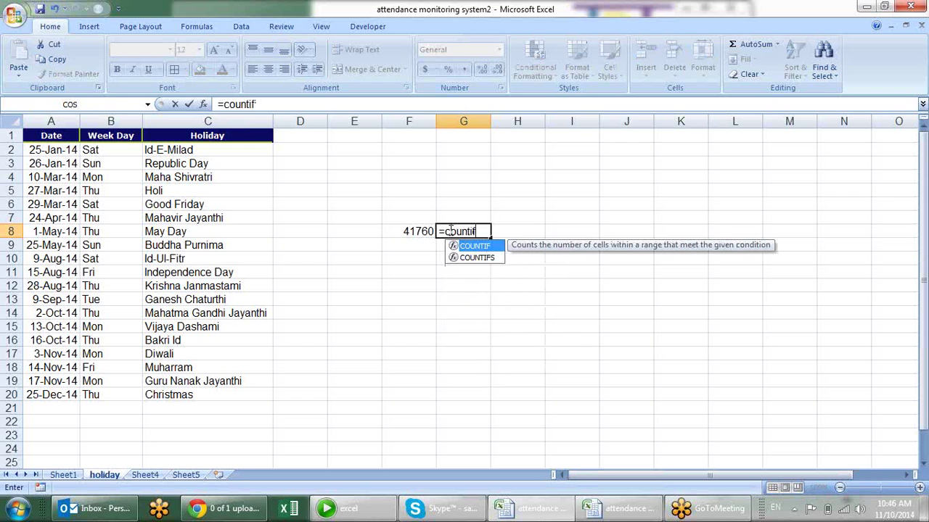
pyautogui.press('Tab')
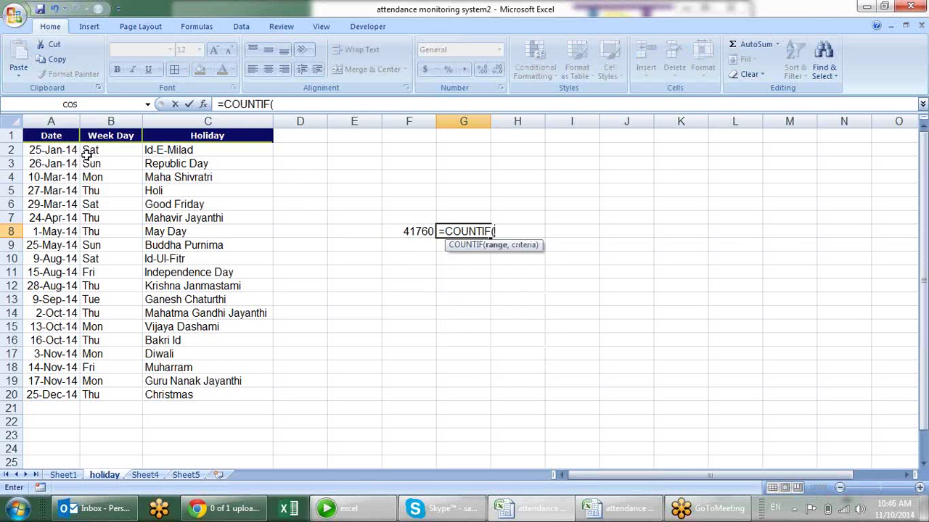
pyautogui.moveTo(52, 150); pyautogui.dragTo(17, 395)
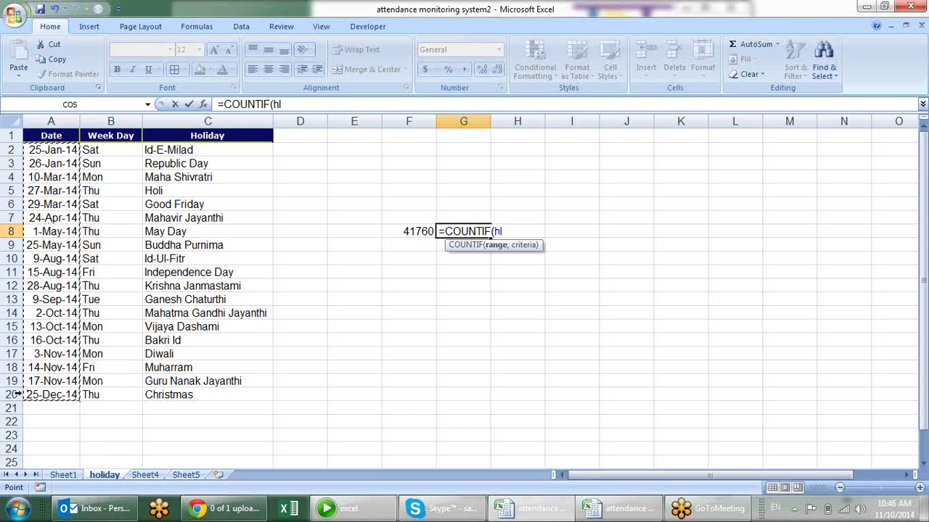
pyautogui.write(',"')
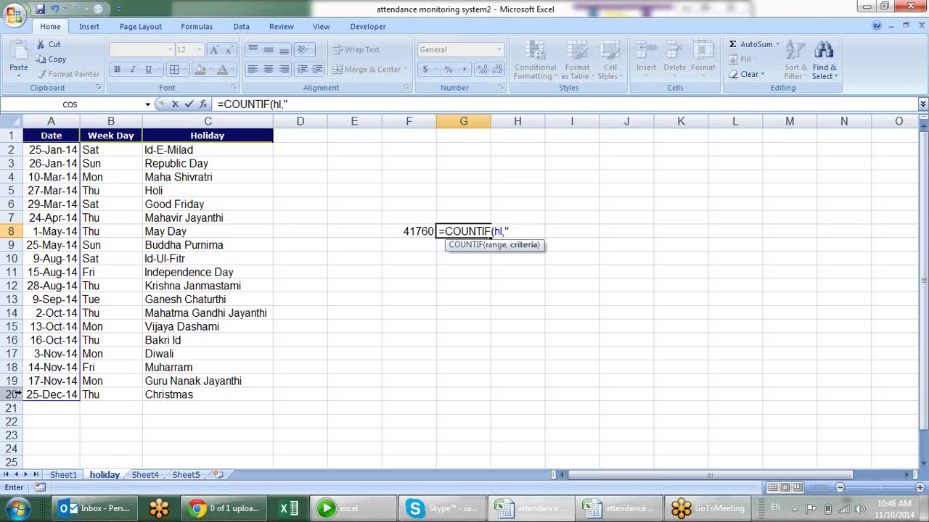
pyautogui.write('25-j')
pyautogui.write('an-14"')
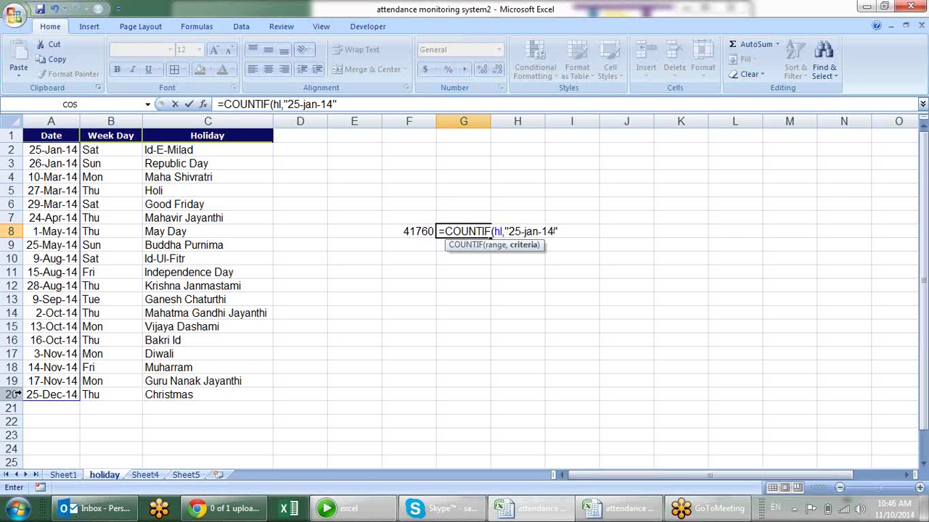
pyautogui.press('Return')
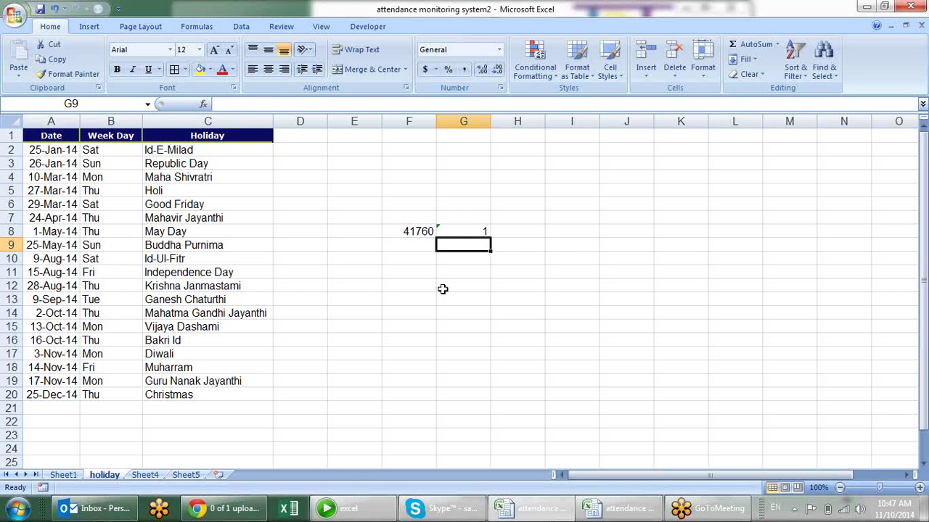
# Change the G8 COUNTIF date criterion from 25 to 24 January
pyautogui.click(486, 231)
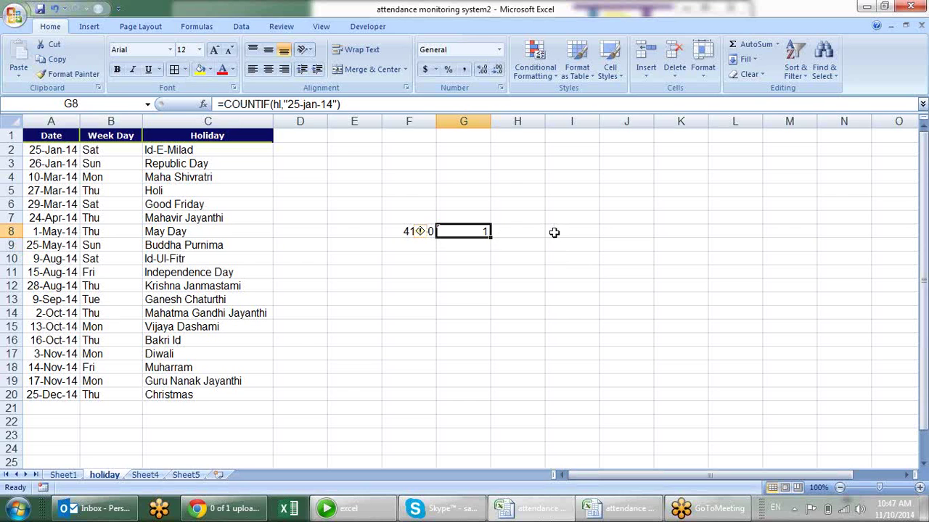
pyautogui.press('F2')
pyautogui.click(524, 231)
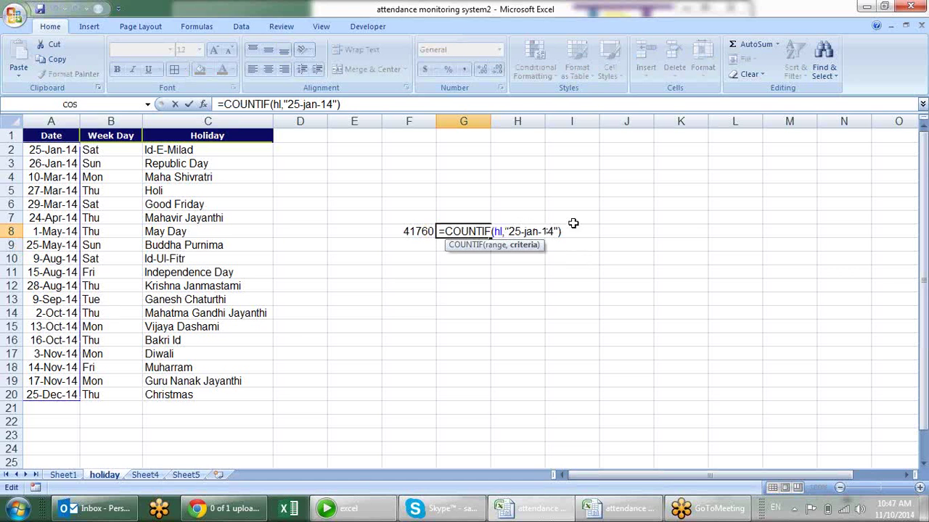
pyautogui.press('BackSpace')
pyautogui.write('4')
pyautogui.press('Return')
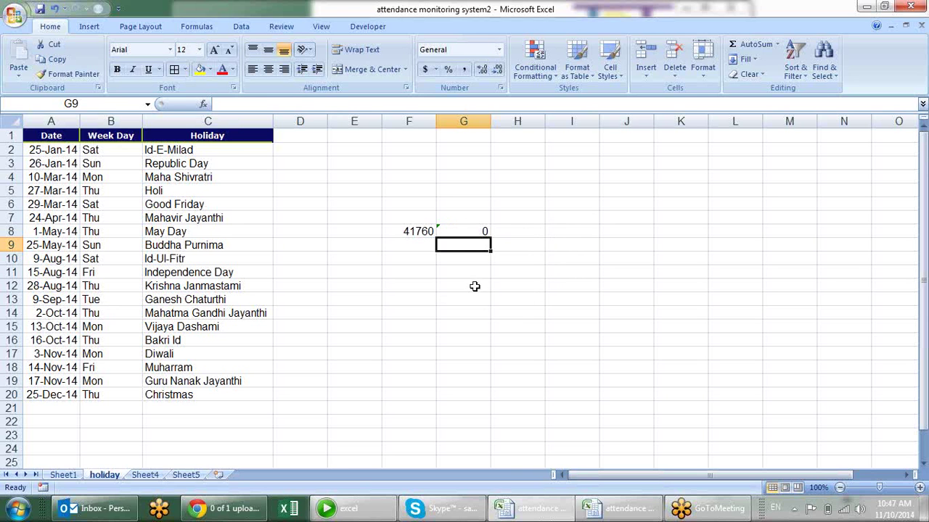
# Append a greater-than-zero test to the G8 COUNTIF so it returns FALSE
pyautogui.click(481, 231)
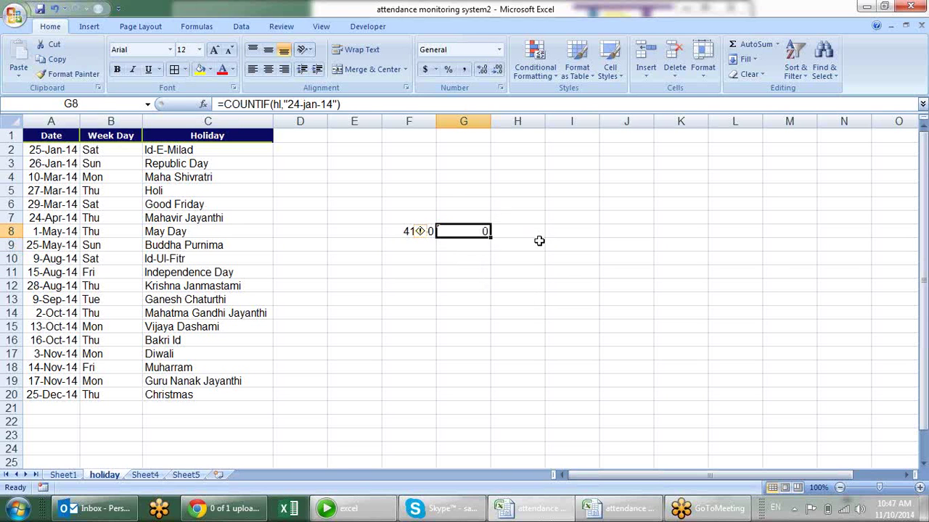
pyautogui.press('F2')
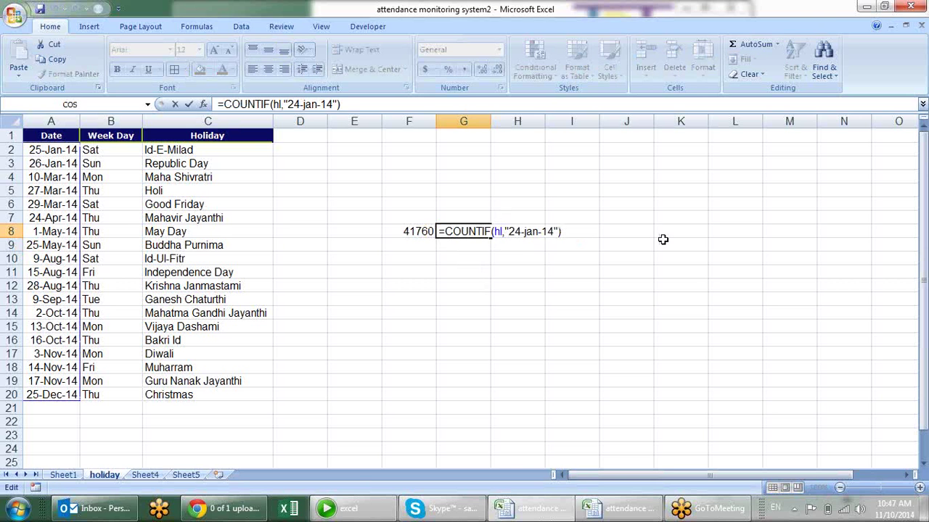
pyautogui.write('>0')
pyautogui.press('Return')
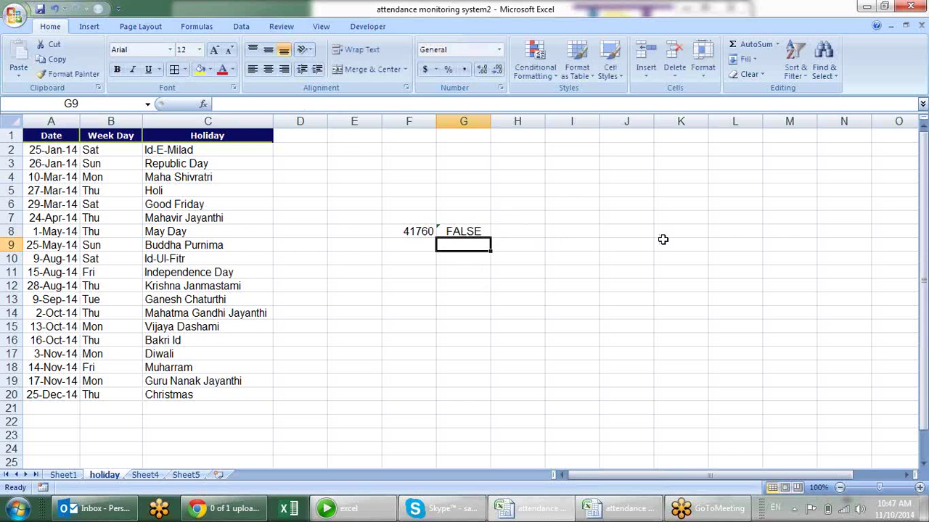
pyautogui.click(472, 229)
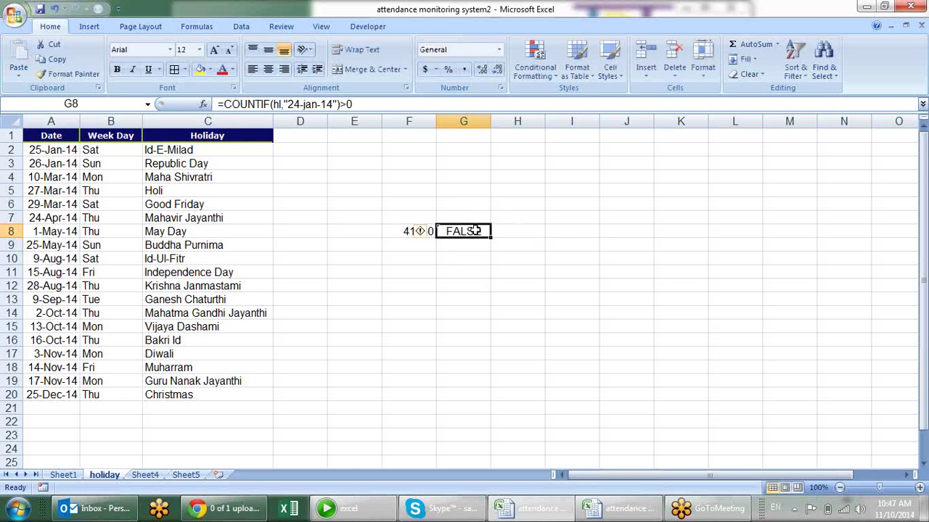
pyautogui.click(64, 475)
# Start a COUNTIF in C17 using the hl holiday list and D5 as criterion
pyautogui.click(117, 365)
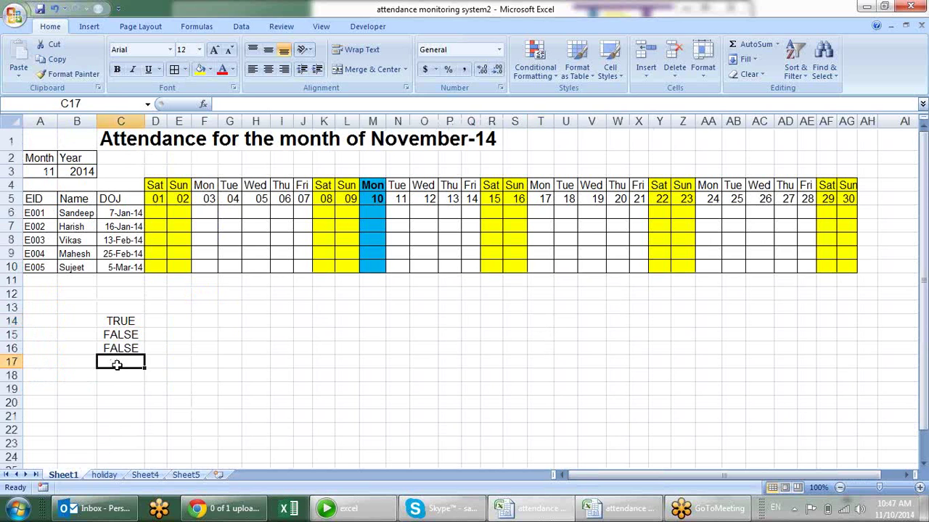
pyautogui.write('=')
pyautogui.write('out')
pyautogui.press('BackSpace')
pyautogui.press('BackSpace')
pyautogui.press('BackSpace')
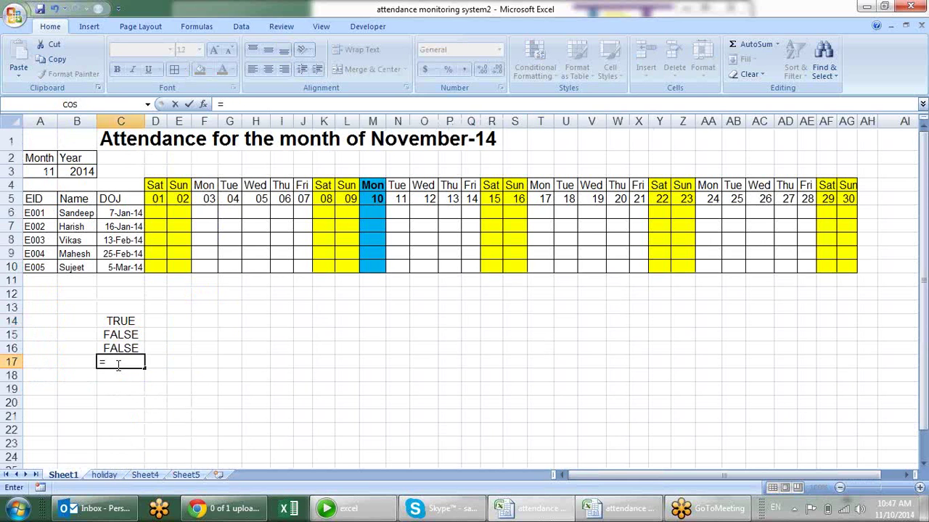
pyautogui.write('cout')
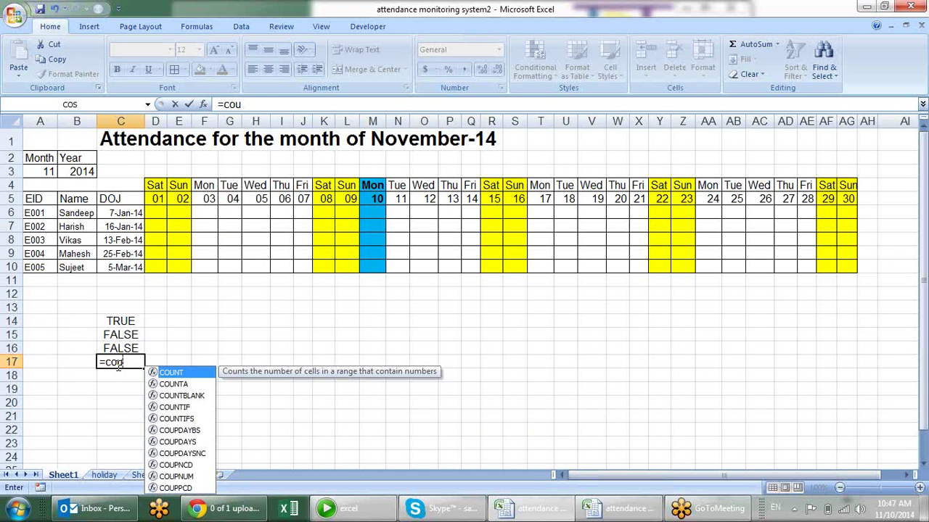
pyautogui.press('Down')
pyautogui.press('Down')
pyautogui.press('Down')
pyautogui.press('Tab')
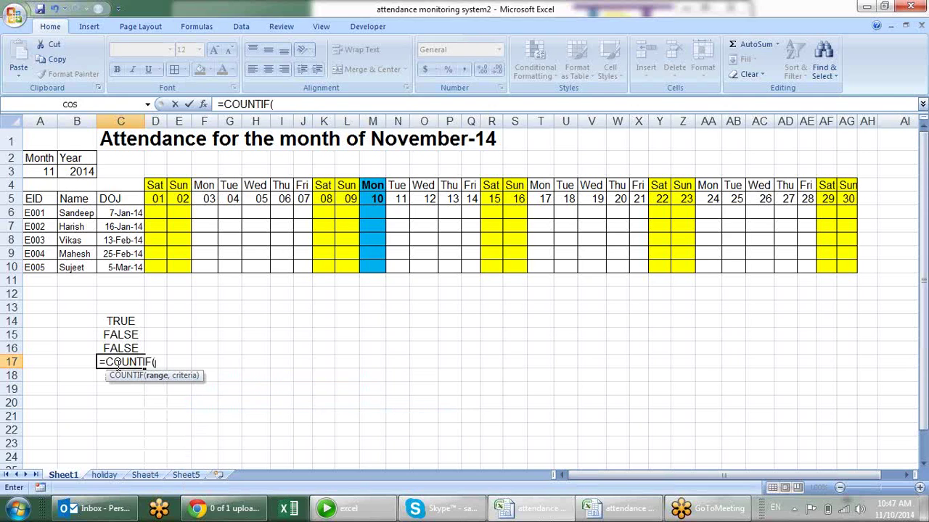
pyautogui.write('h')
pyautogui.write('l,')
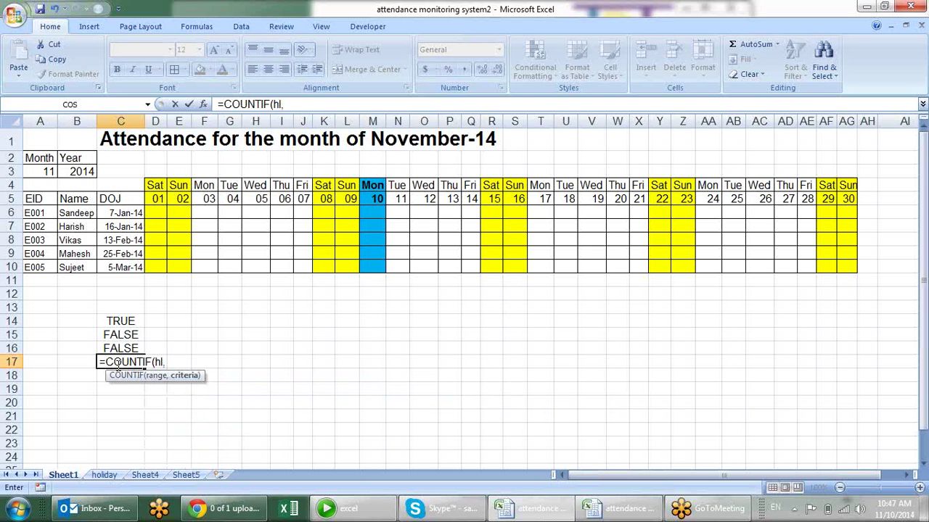
pyautogui.click(157, 200)
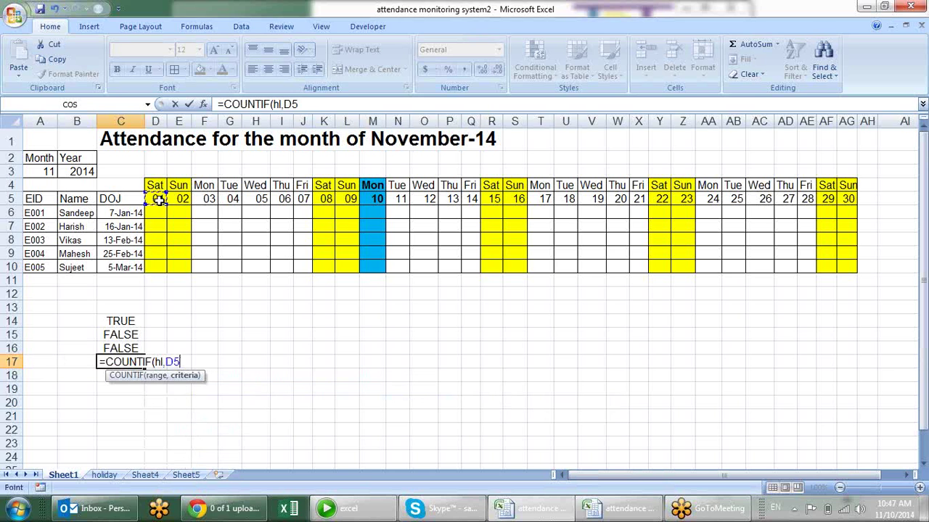
# Make the reference D$5, commit C17 (showing 0), and copy its formula text
pyautogui.press('F2')
pyautogui.write('$5')
pyautogui.write('0>0')
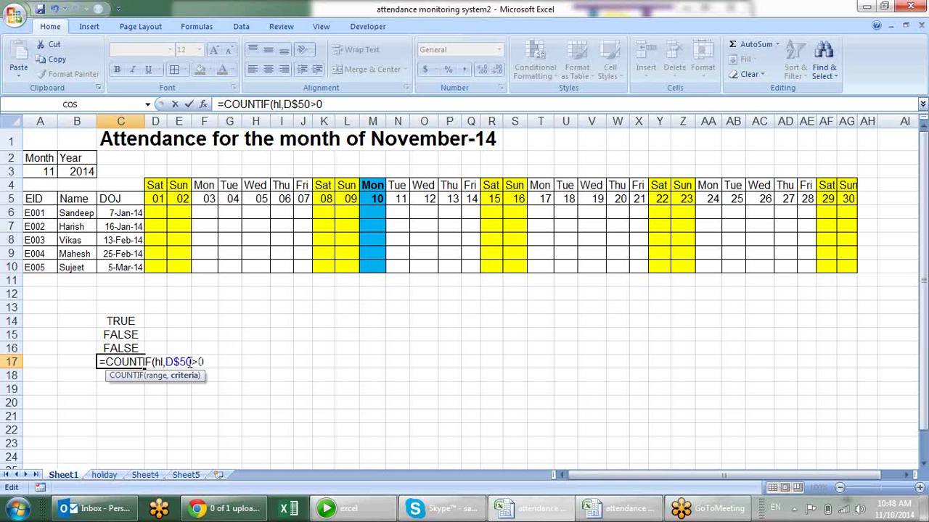
pyautogui.press('Escape')
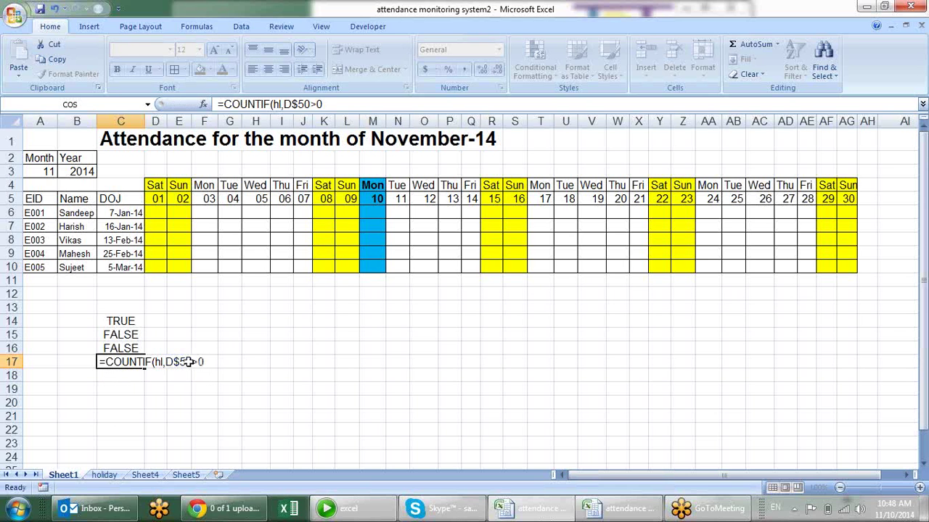
pyautogui.press('Return')
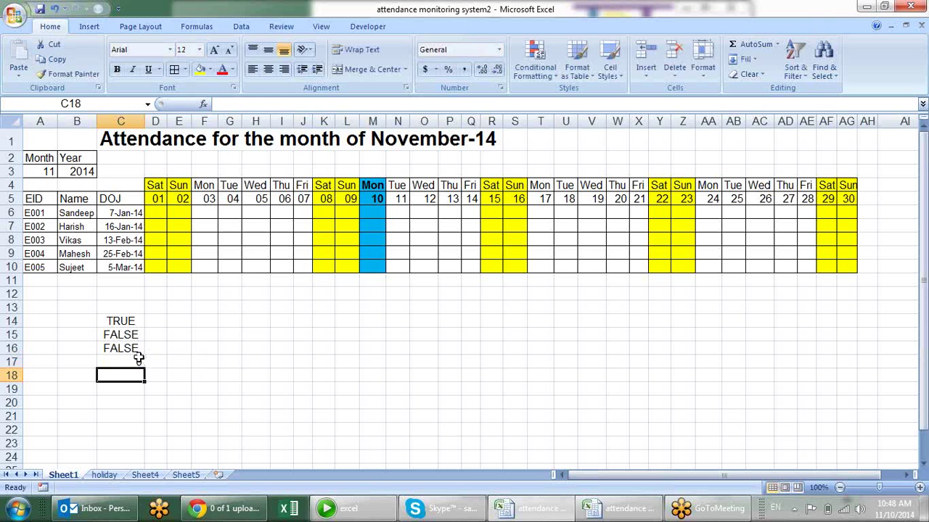
pyautogui.click(138, 363)
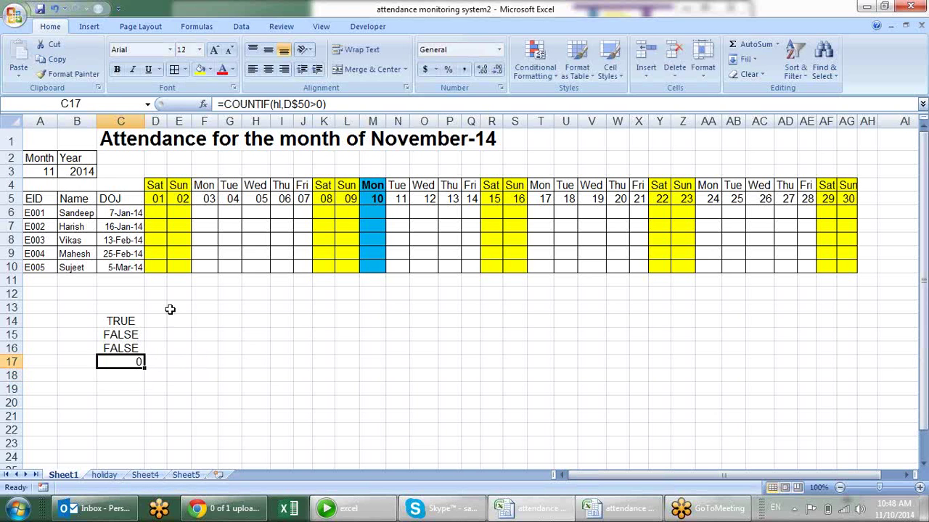
pyautogui.tripleClick(354, 104)
pyautogui.press('Escape')
pyautogui.click(156, 201)
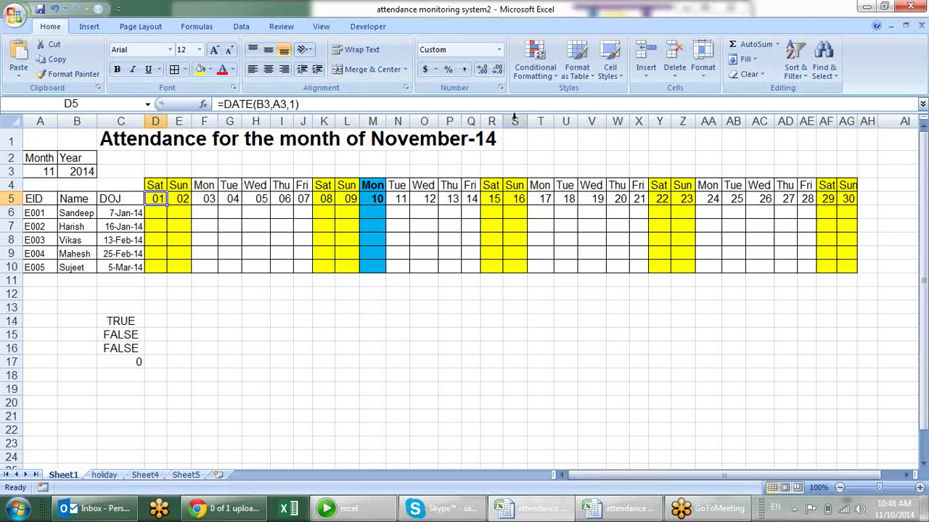
# Add a formula rule with the pasted holiday COUNTIF and an orange fill
pyautogui.click(535, 62)
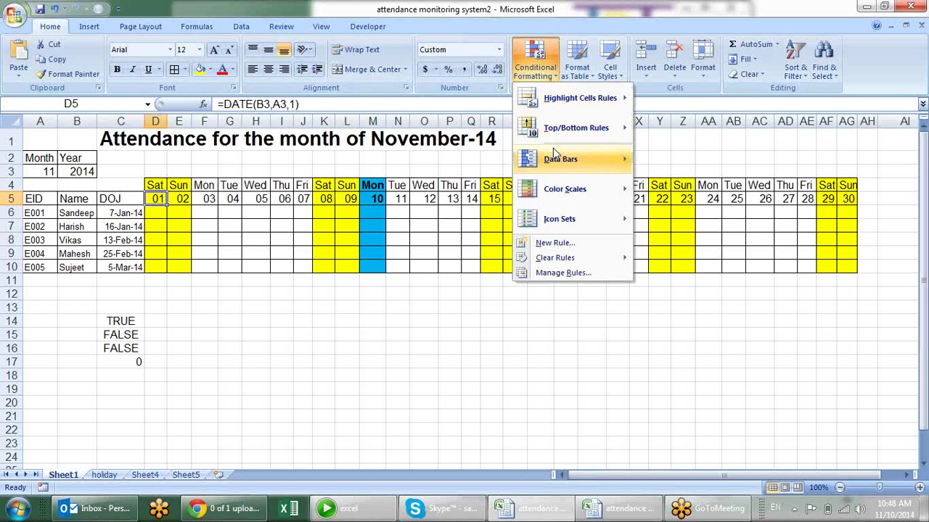
pyautogui.click(583, 244)
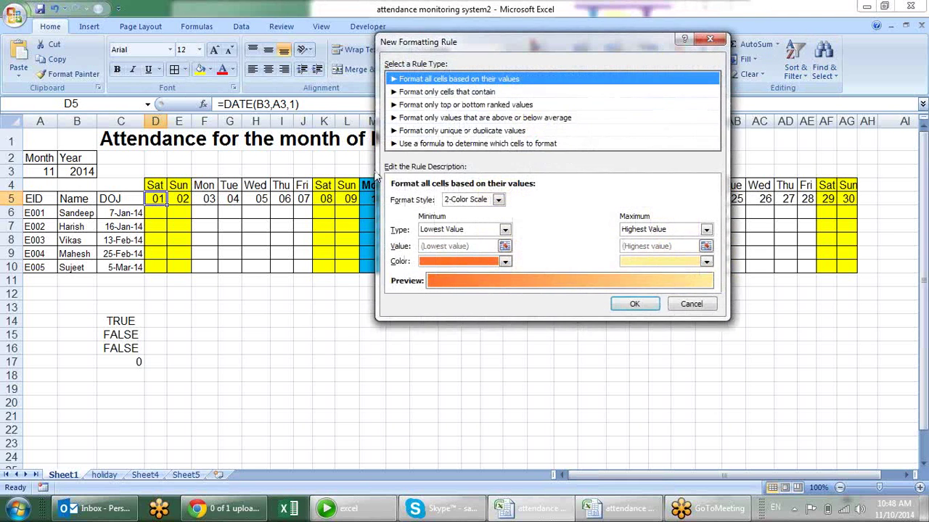
pyautogui.click(419, 145)
pyautogui.click(529, 202)
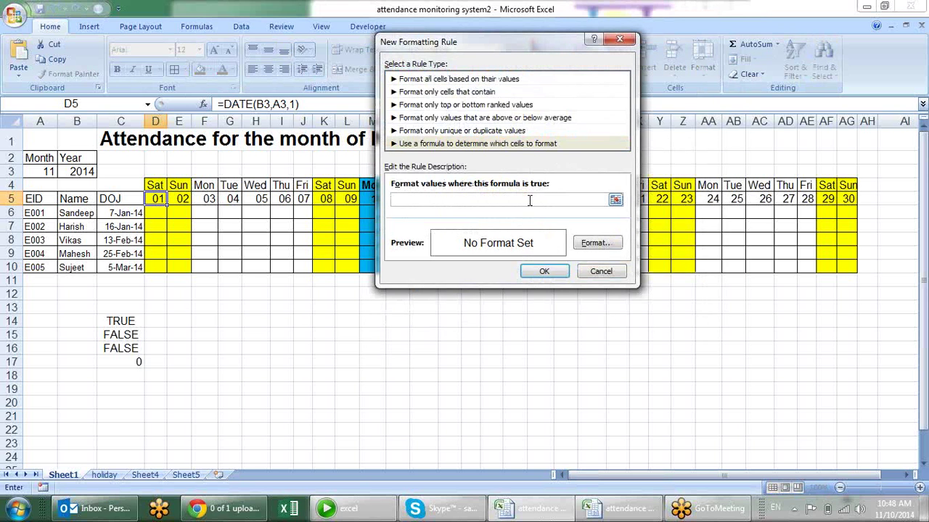
pyautogui.hotkey('ctrl', 'v')
pyautogui.click(594, 245)
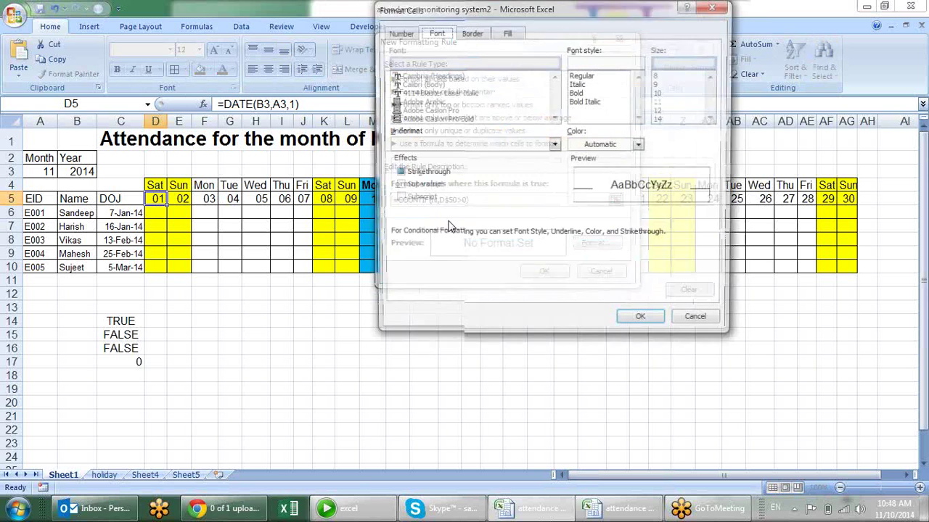
pyautogui.click(507, 33)
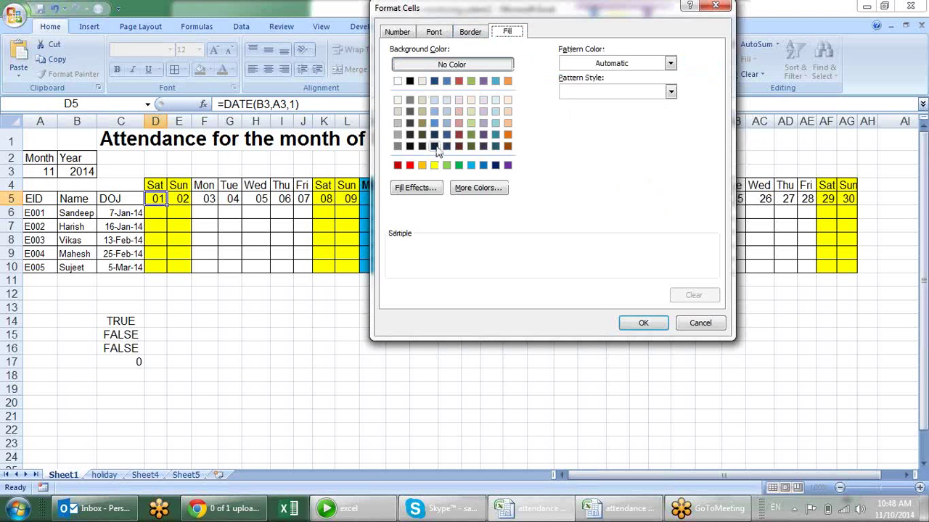
pyautogui.click(422, 166)
pyautogui.click(646, 323)
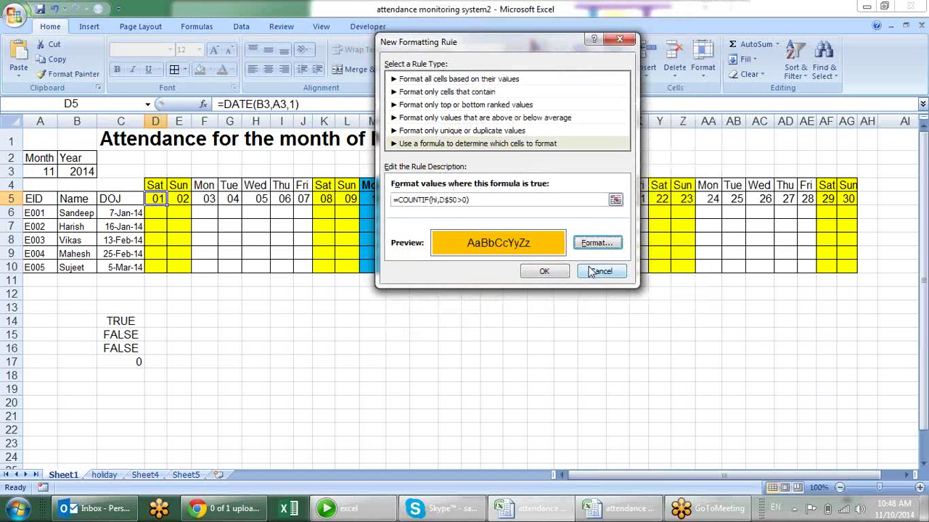
pyautogui.click(547, 270)
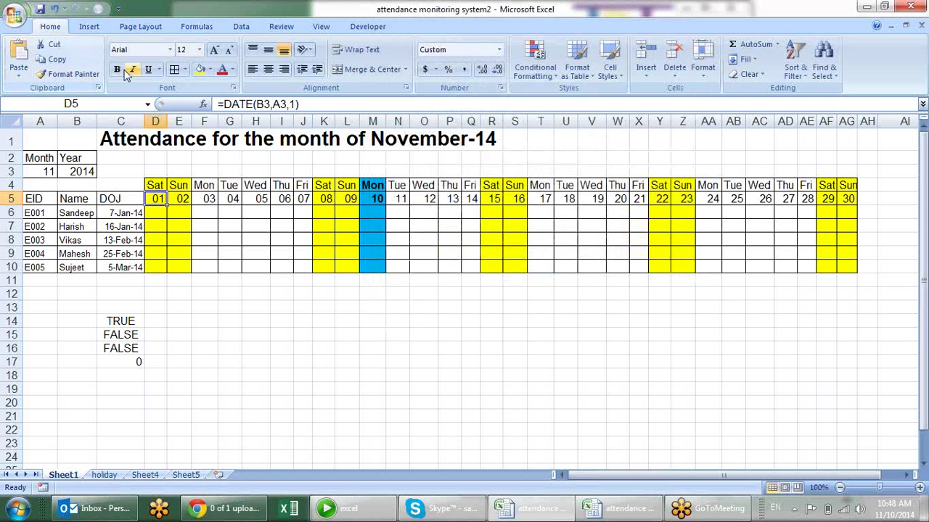
# Paint D5's formatting across the attendance grid D4:AH10
pyautogui.click(69, 74)
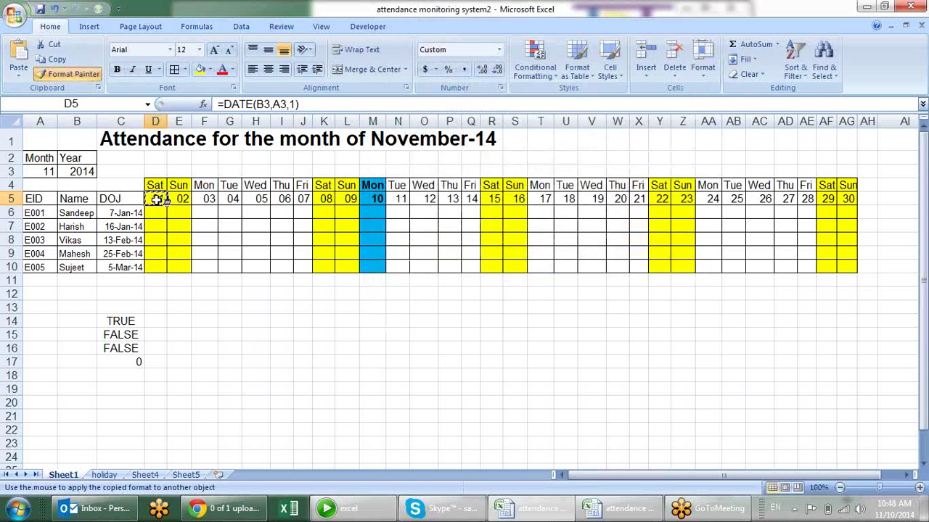
pyautogui.moveTo(156, 185)
pyautogui.mouseDown()
pyautogui.moveTo(827, 285)
pyautogui.moveTo(852, 265)
pyautogui.mouseUp()
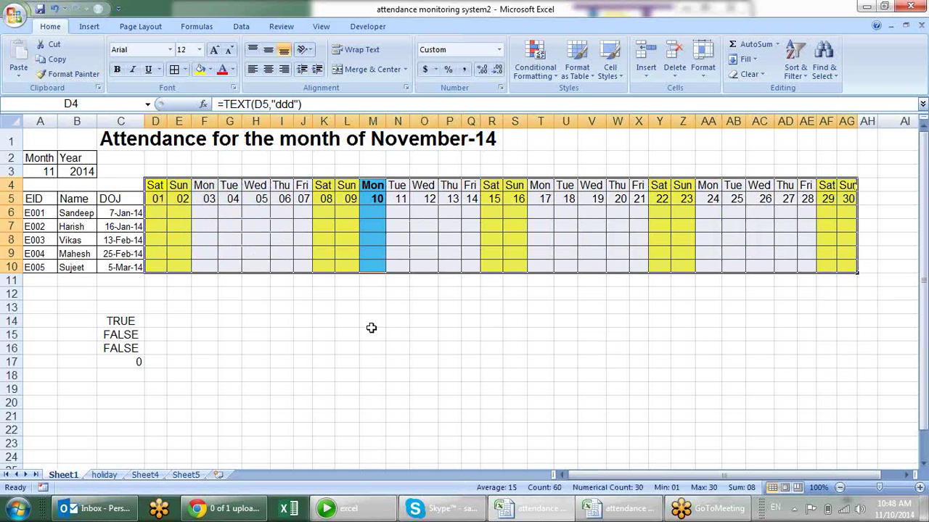
pyautogui.click(299, 331)
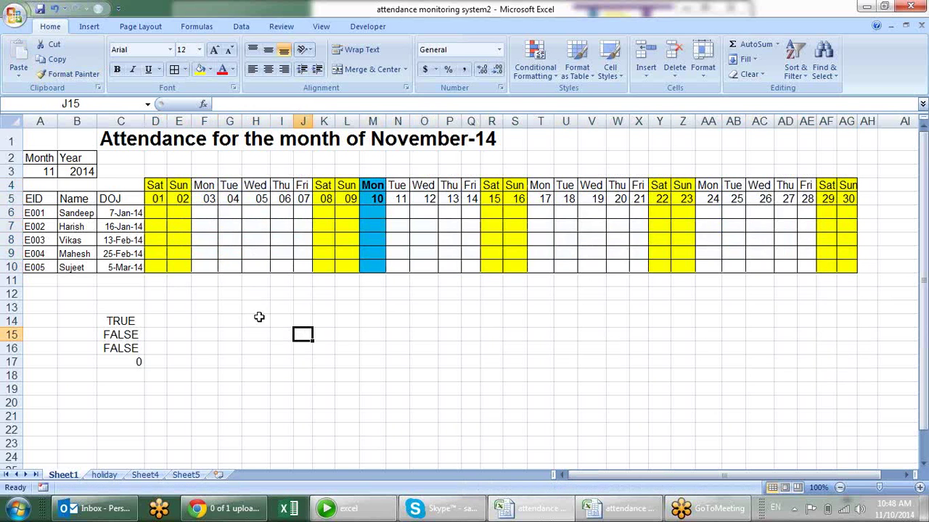
# Change the month in A3 to 12, then to 9 for September
pyautogui.click(48, 172)
pyautogui.click(64, 172)
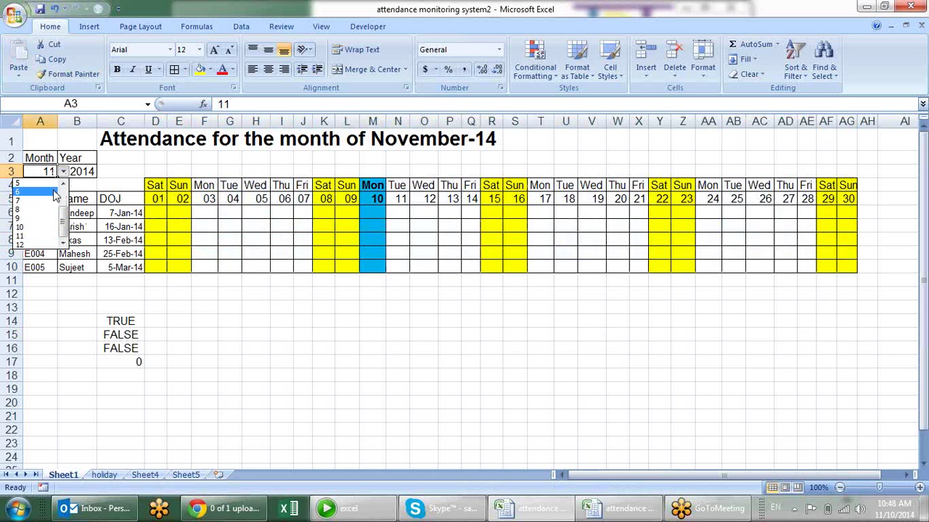
pyautogui.click(52, 246)
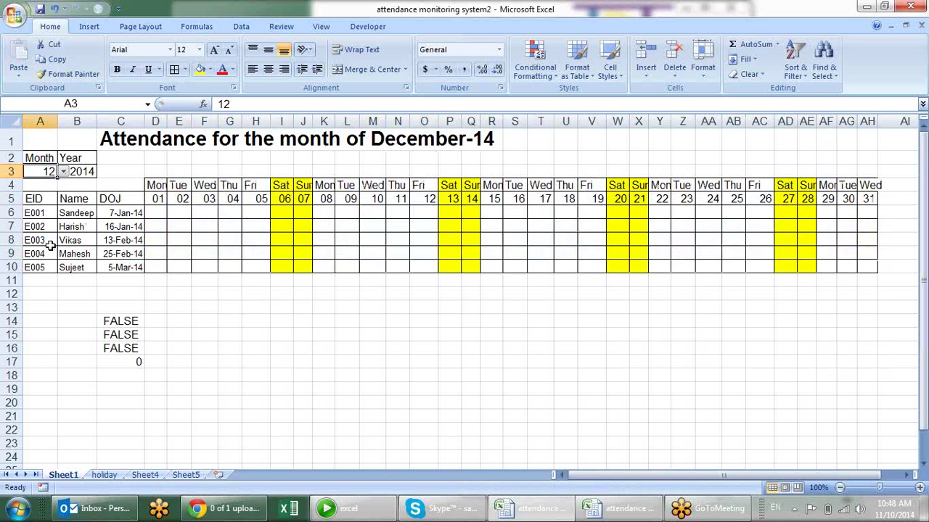
pyautogui.click(64, 172)
pyautogui.click(38, 223)
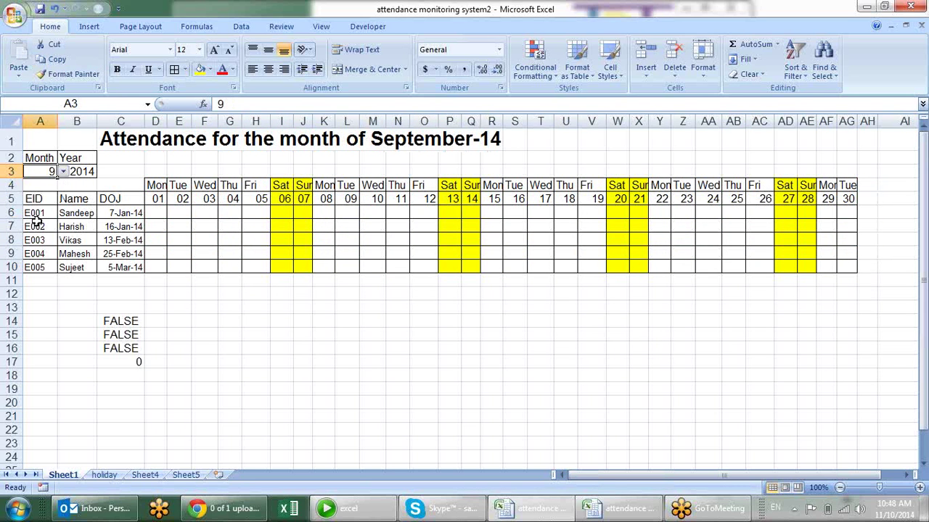
pyautogui.click(63, 172)
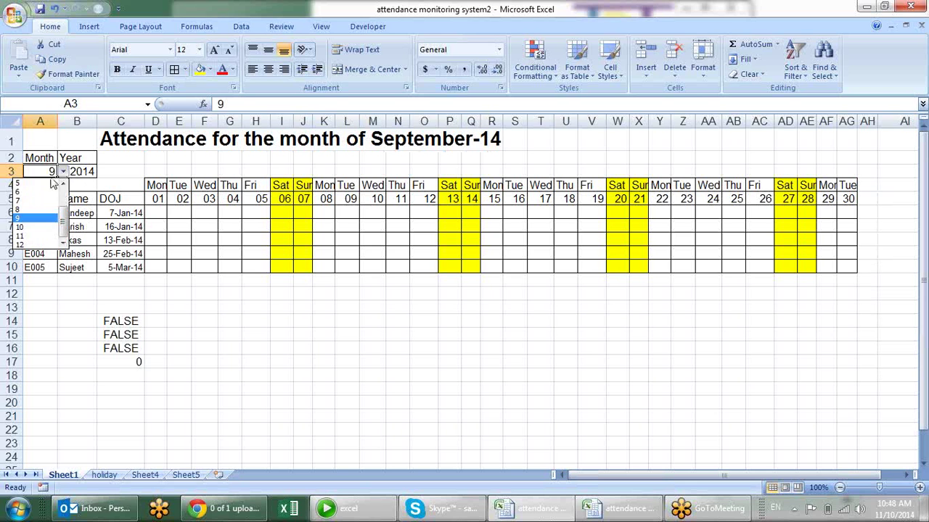
# Set the month to 1 and change the first holiday date in A2 to 2-JAN-14
pyautogui.scroll(2, 64, 216)
pyautogui.click(36, 183)
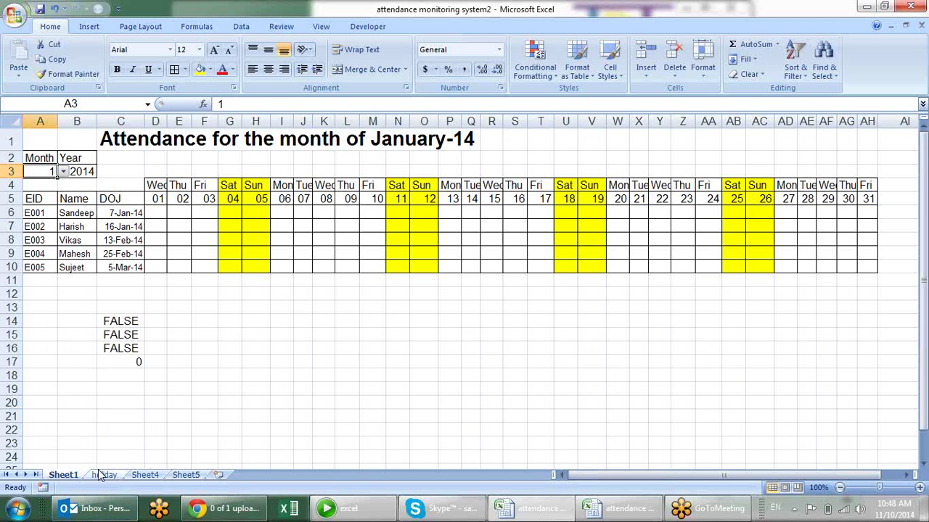
pyautogui.click(102, 475)
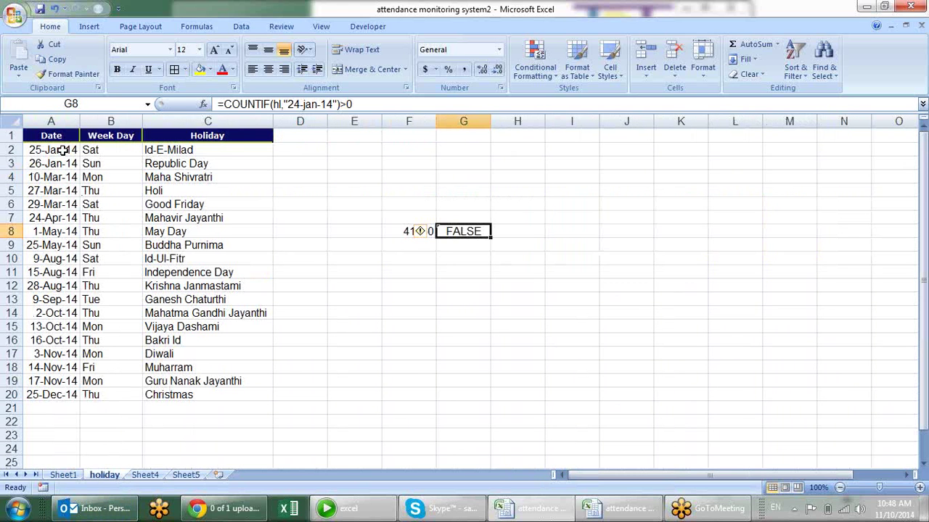
pyautogui.click(63, 150)
pyautogui.write('2-JAN-14')
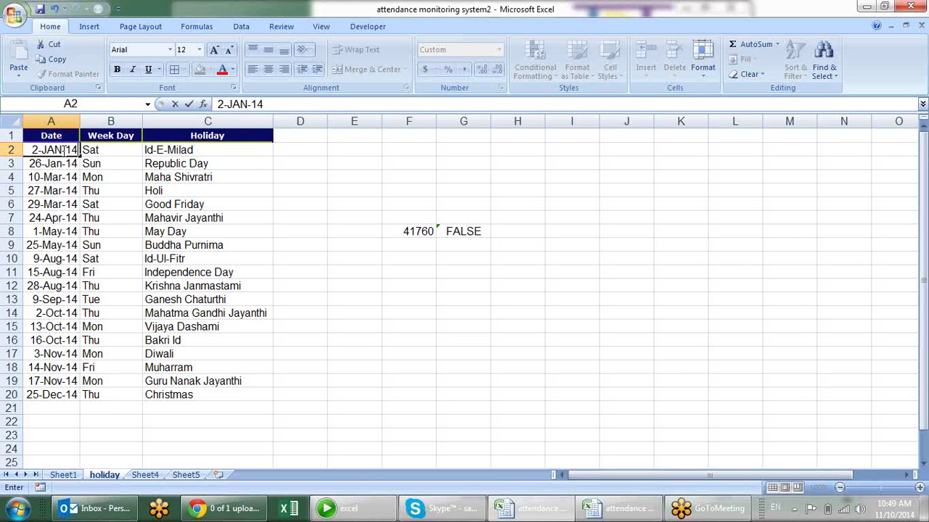
pyautogui.press('Return')
pyautogui.click(64, 475)
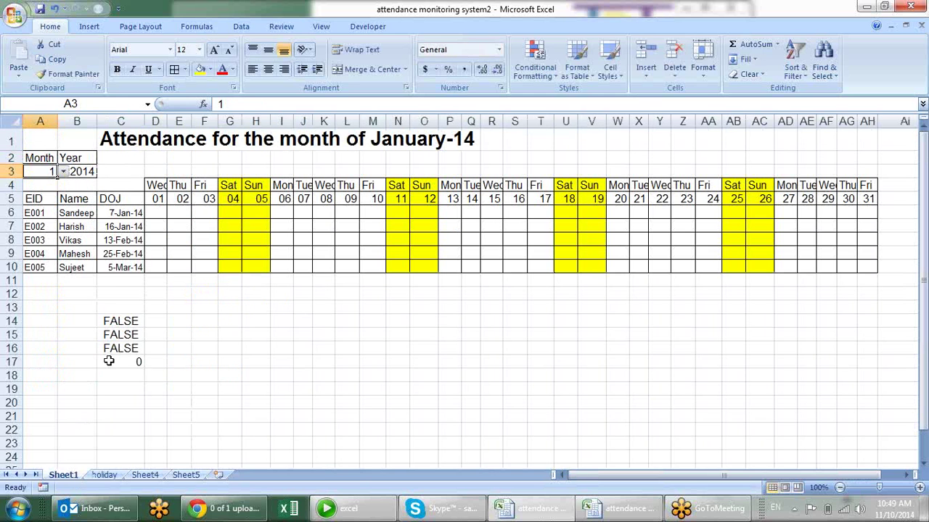
# Remove the stray 0 from D$50 in C17, then select the grid D4:AH10
pyautogui.click(187, 210)
pyautogui.click(197, 280)
pyautogui.click(188, 229)
pyautogui.click(137, 360)
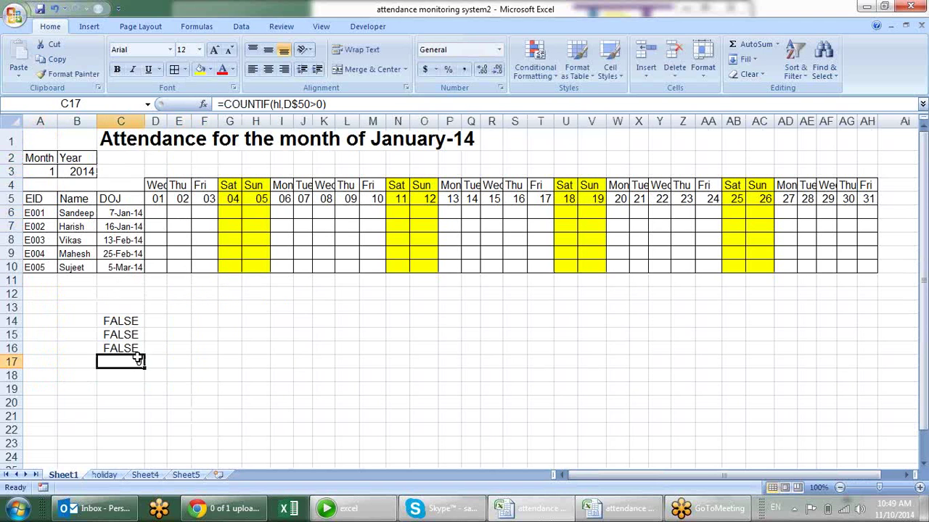
pyautogui.doubleClick(137, 360)
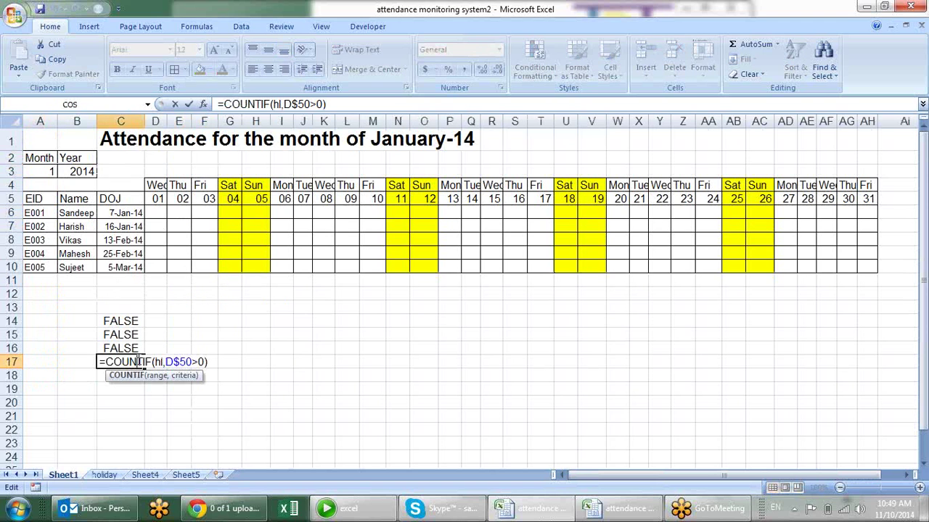
pyautogui.click(182, 361)
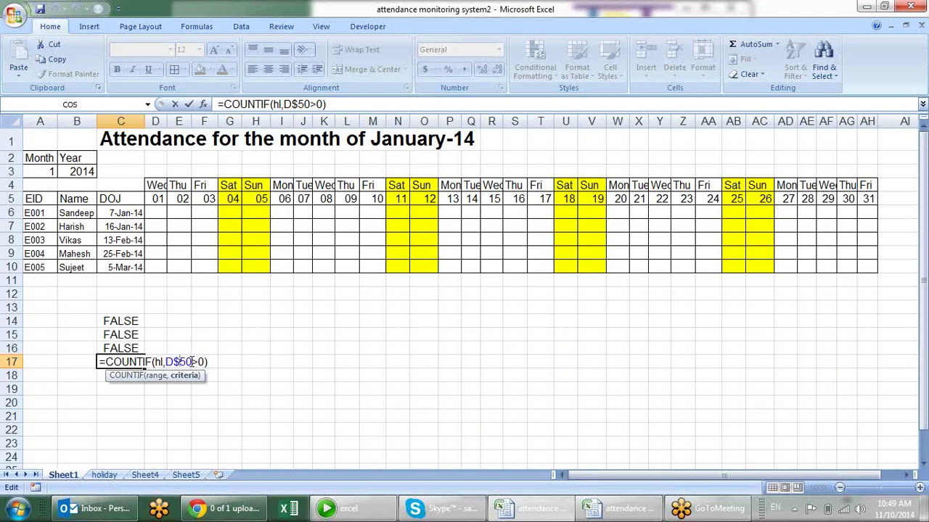
pyautogui.press('BackSpace')
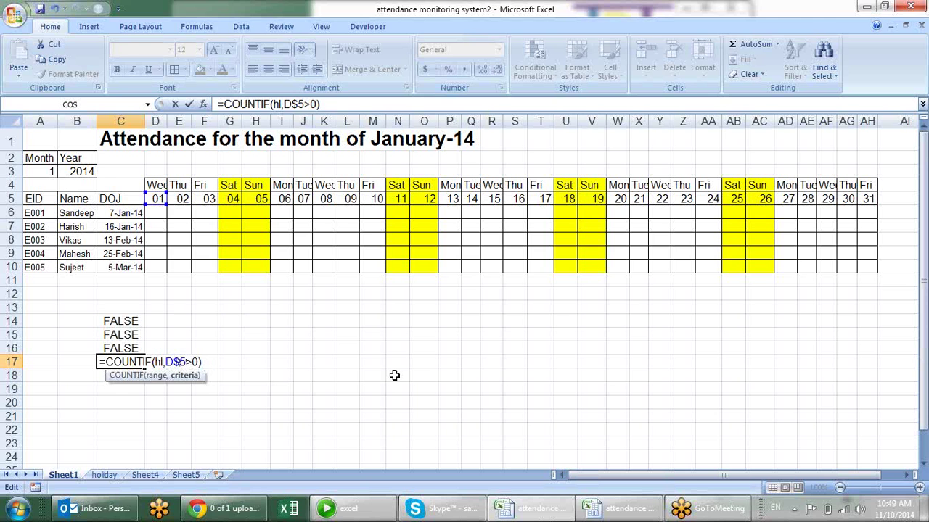
pyautogui.press('Return')
pyautogui.click(129, 357)
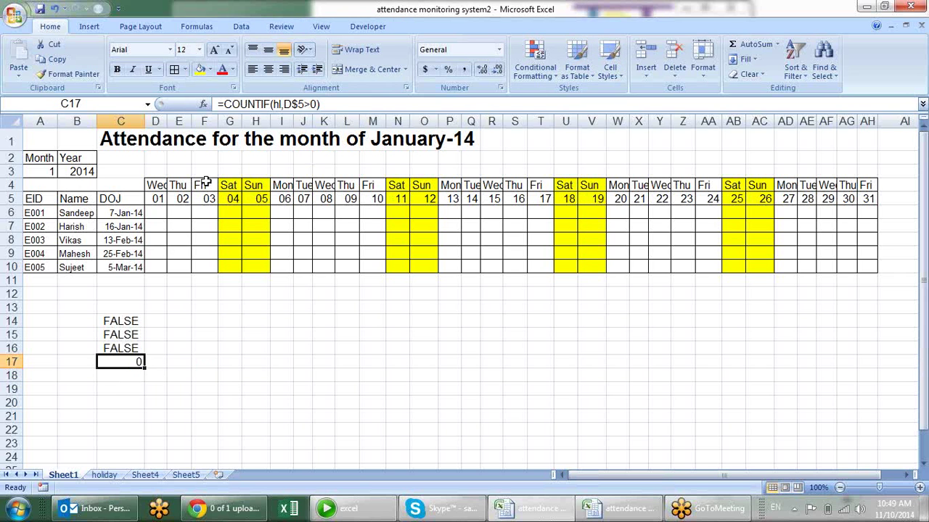
pyautogui.moveTo(157, 183); pyautogui.dragTo(871, 267)
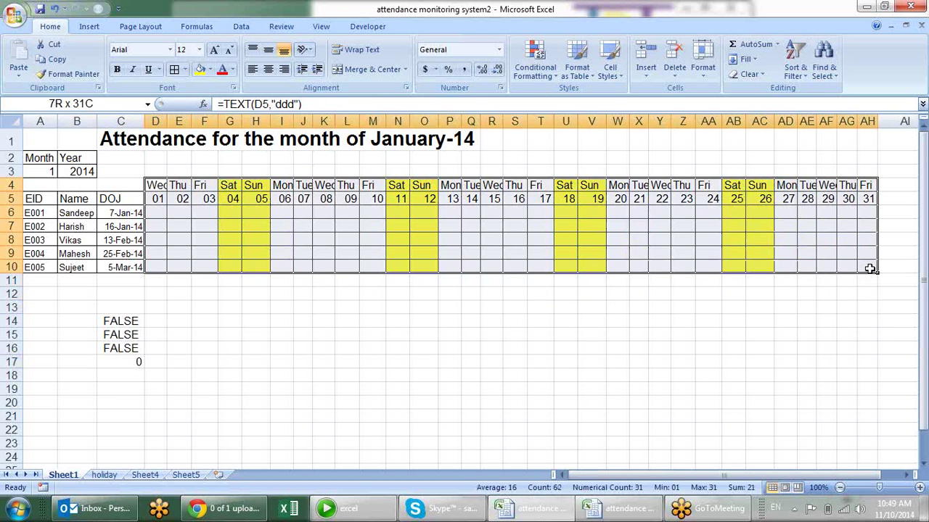
pyautogui.click(535, 68)
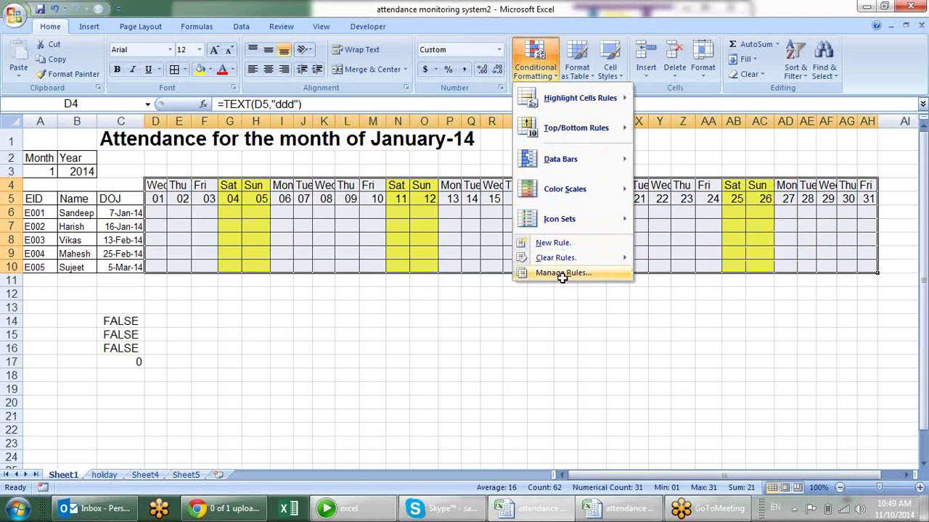
pyautogui.click(562, 274)
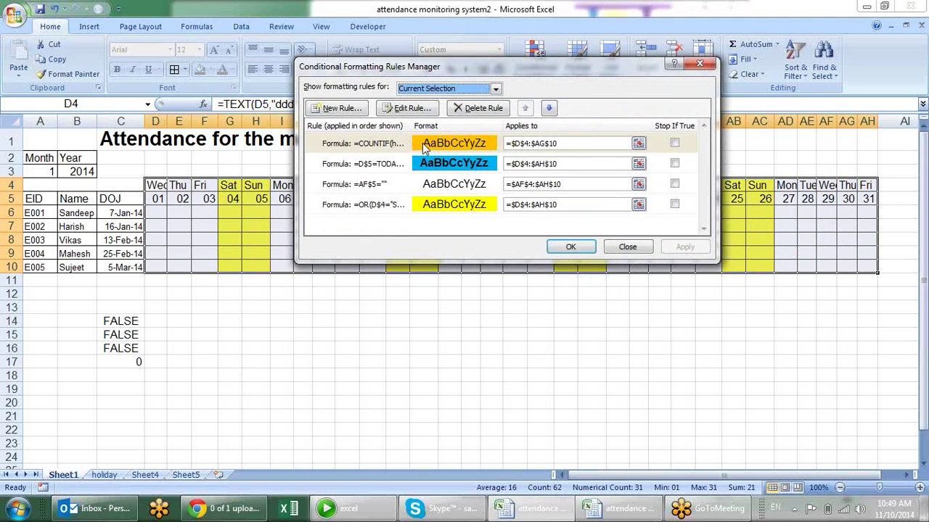
pyautogui.doubleClick(529, 143)
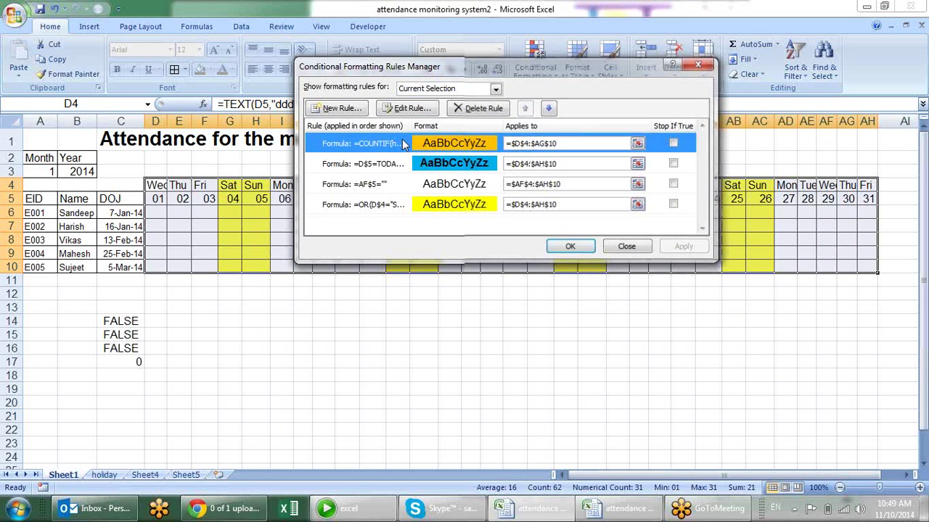
pyautogui.click(458, 200)
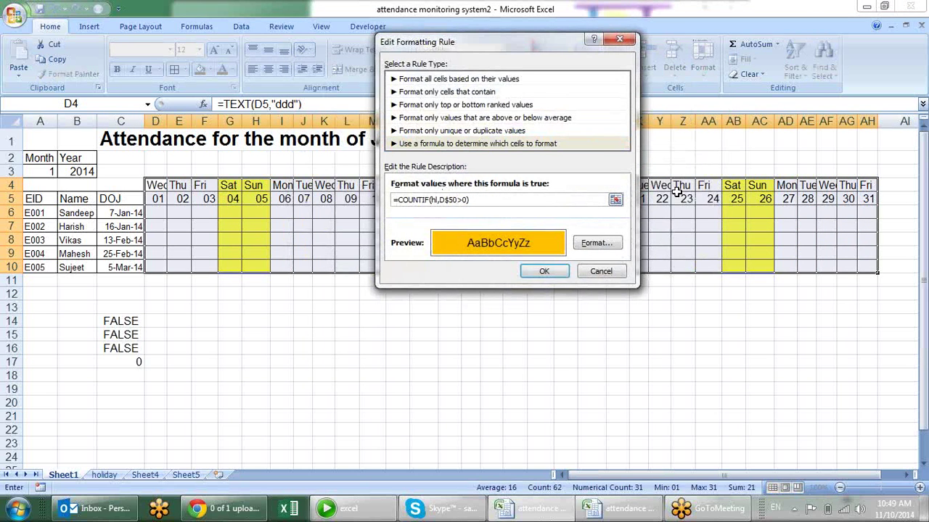
pyautogui.click(544, 271)
pyautogui.click(667, 248)
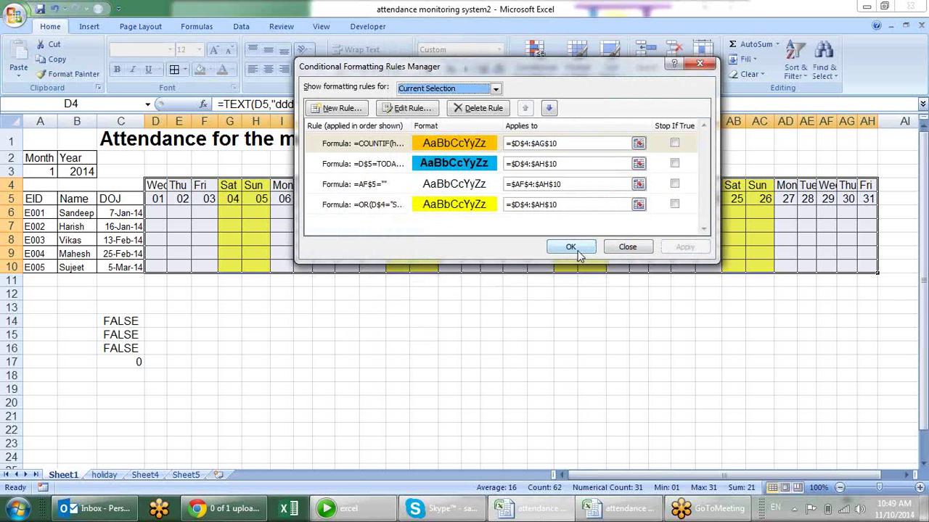
pyautogui.click(567, 248)
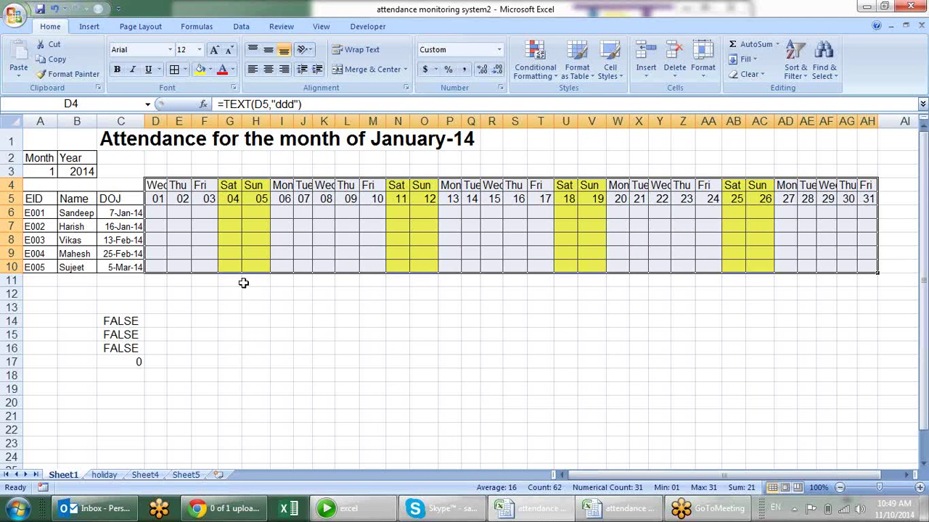
pyautogui.click(222, 362)
# Change the C17 COUNTIF test to reference E5 instead of D5
pyautogui.click(122, 361)
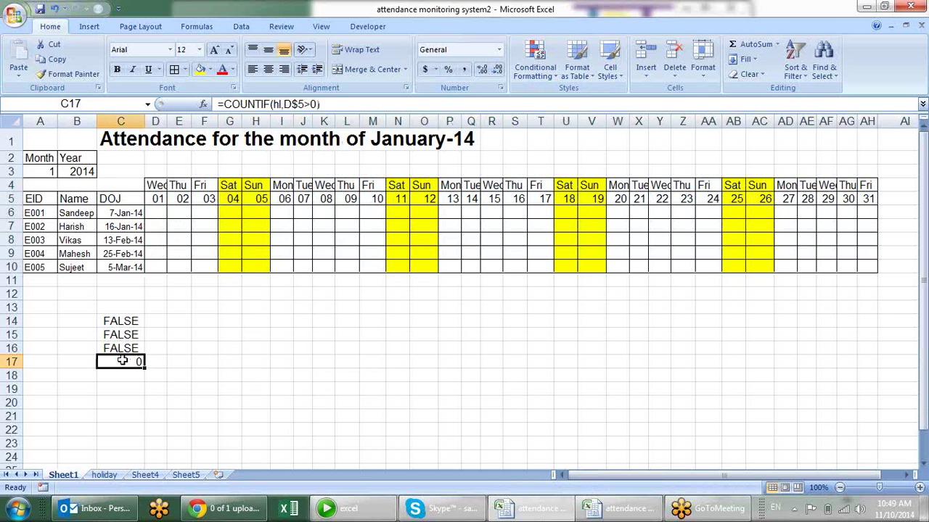
pyautogui.doubleClick(122, 361)
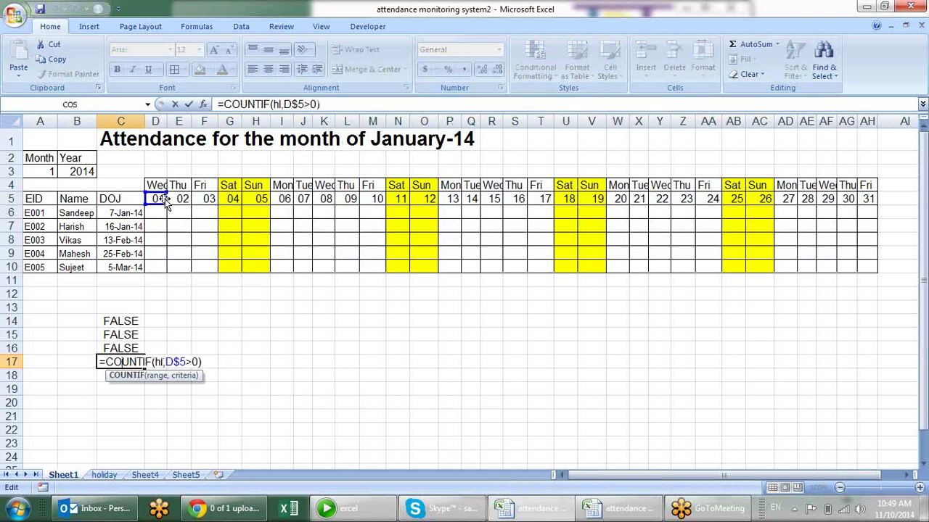
pyautogui.moveTo(164, 199); pyautogui.dragTo(178, 202)
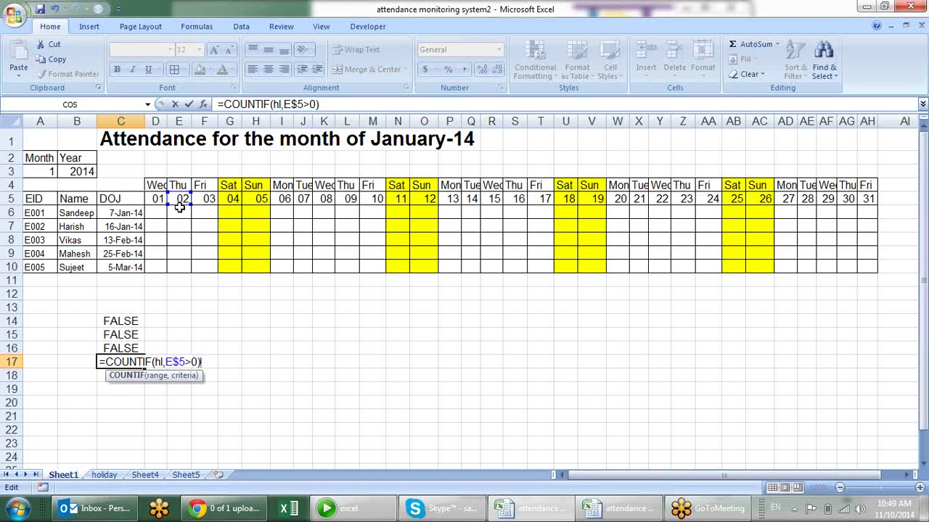
pyautogui.press('Return')
pyautogui.click(128, 362)
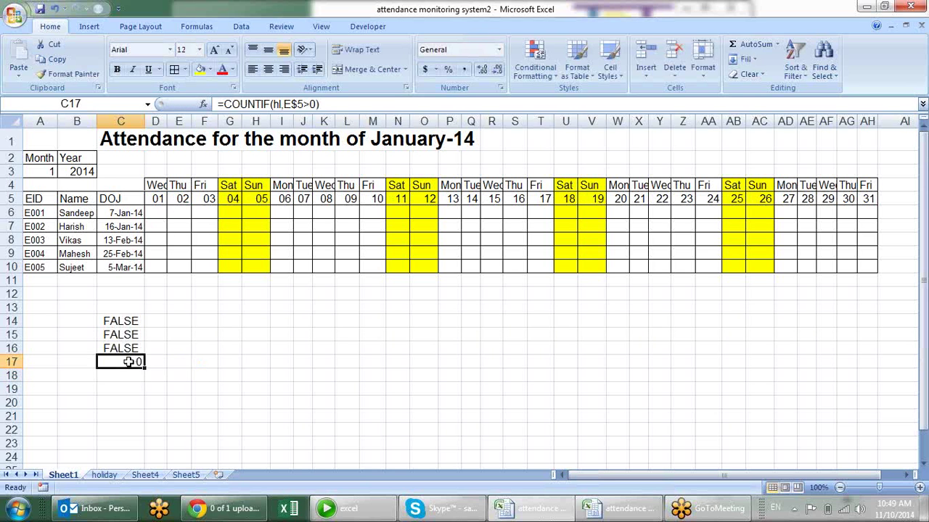
# Compare the first holiday date on the holiday sheet with E5's day date on Sheet1
pyautogui.click(193, 476)
pyautogui.click(148, 476)
pyautogui.click(104, 476)
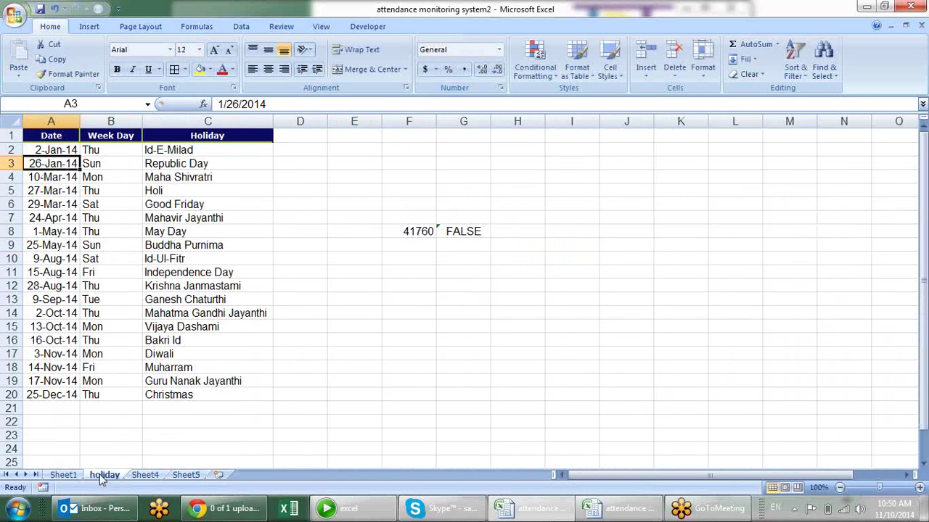
pyautogui.click(49, 148)
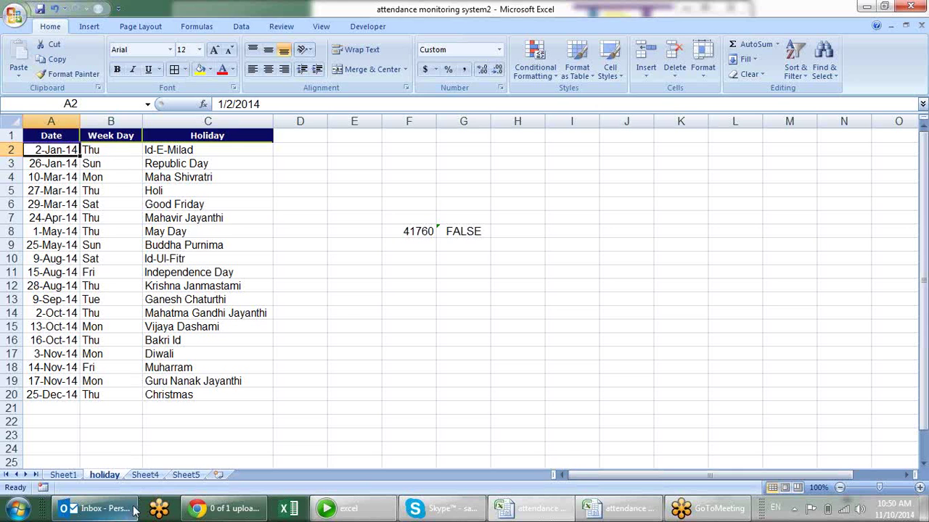
pyautogui.click(63, 475)
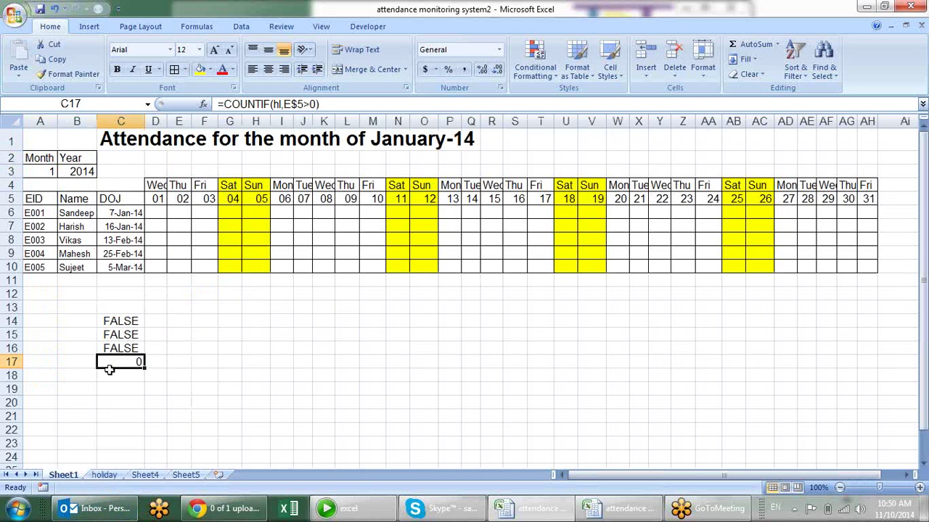
pyautogui.click(181, 202)
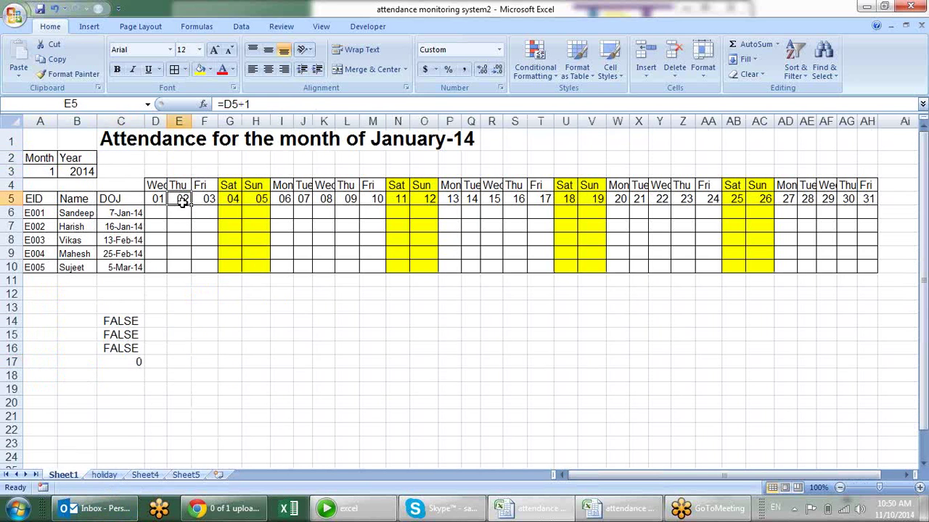
# Correct C17 to =COUNTIF(hl,E$5)>0 and confirm it returns TRUE
pyautogui.click(135, 359)
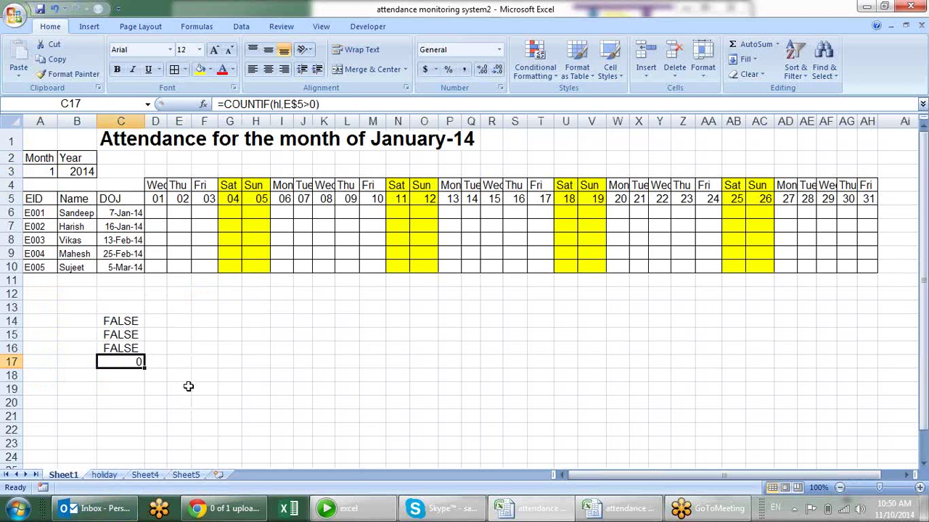
pyautogui.press('F2')
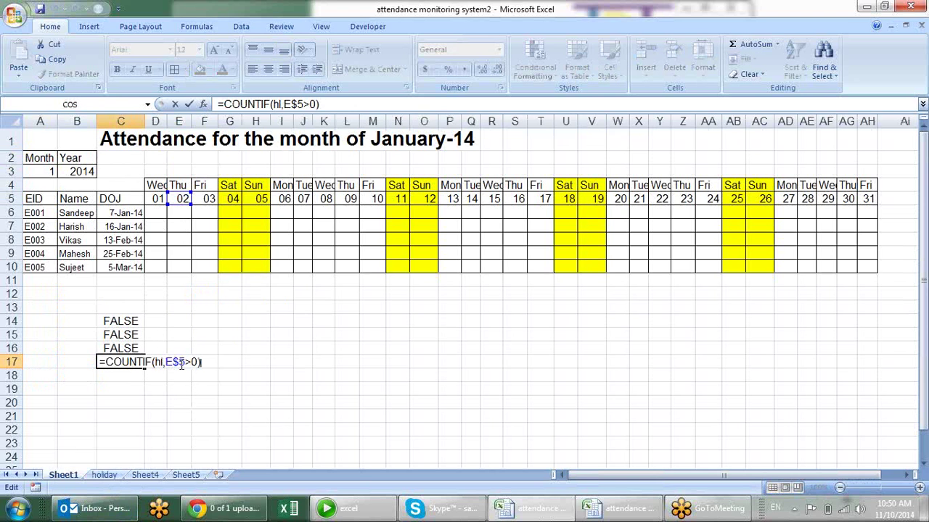
pyautogui.click(181, 363)
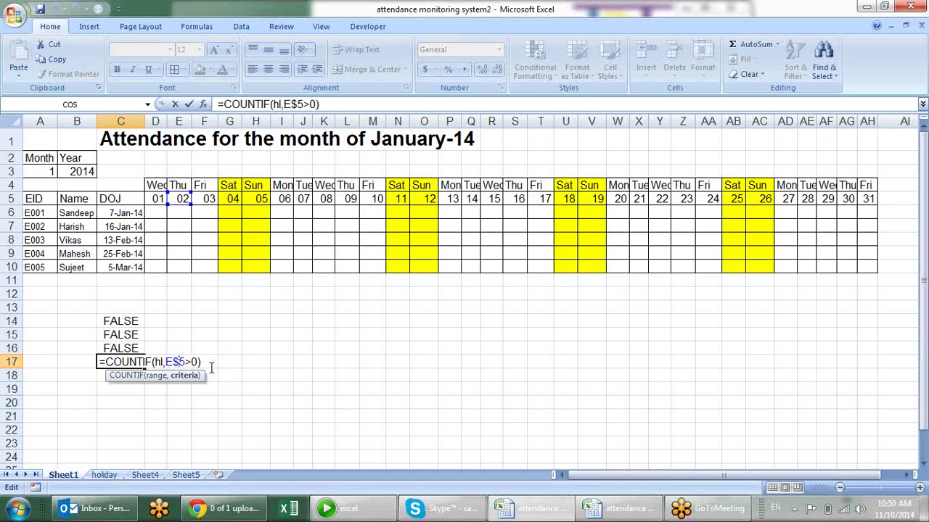
pyautogui.press('BackSpace')
pyautogui.press('BackSpace')
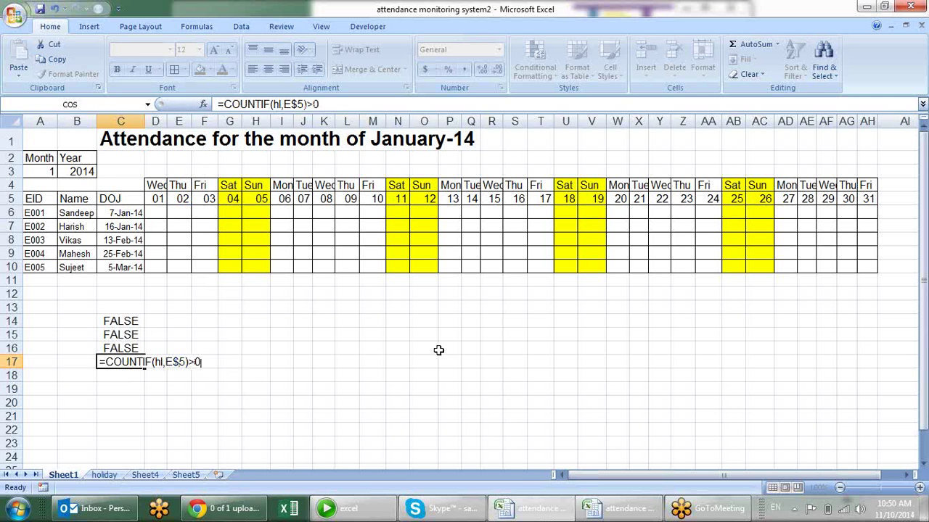
pyautogui.press('Return')
pyautogui.click(134, 364)
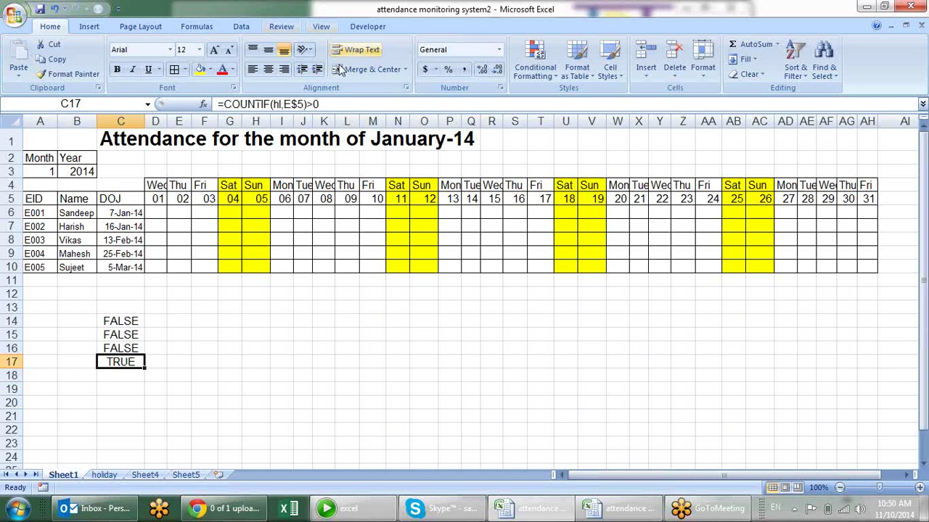
pyautogui.press('F2')
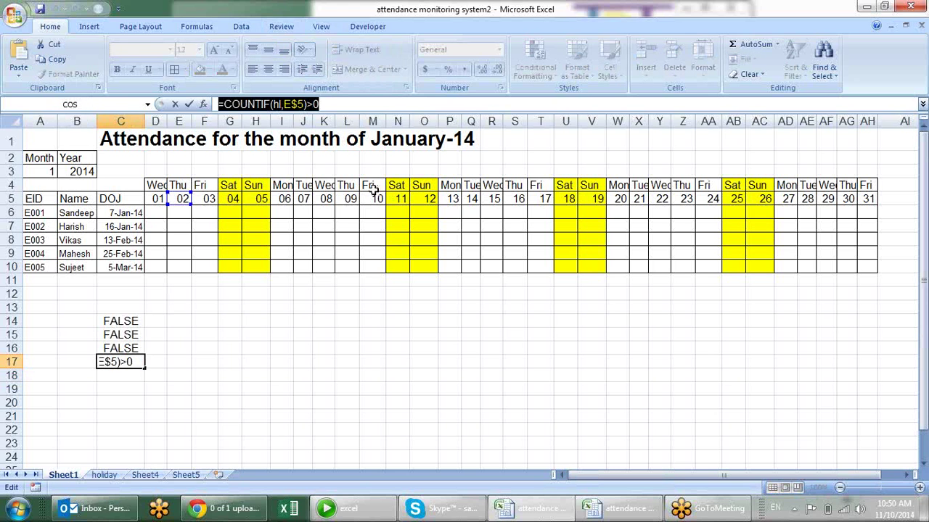
pyautogui.press('Escape')
pyautogui.moveTo(154, 185); pyautogui.dragTo(867, 266)
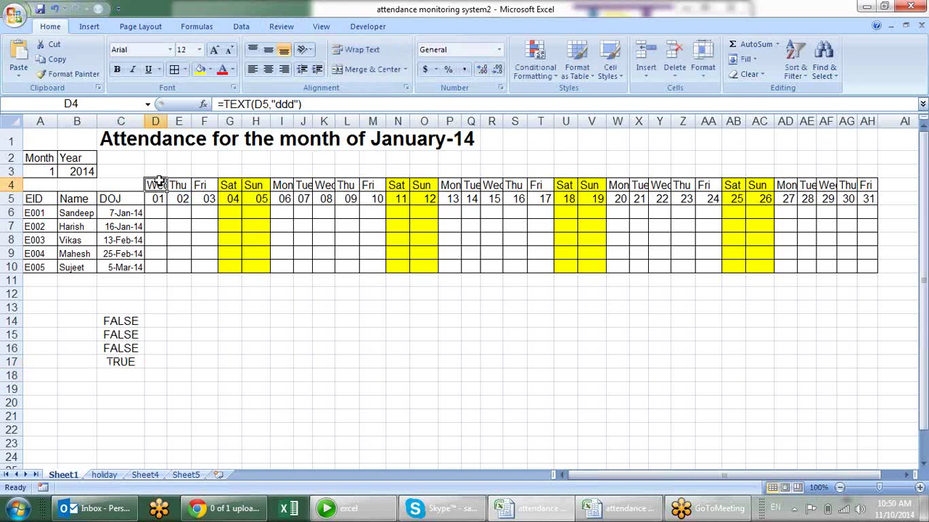
# Rewrite the holiday formatting rule as =COUNTIF(hl,E$5)>0 so days 01 and 25 shade orange
pyautogui.click(535, 64)
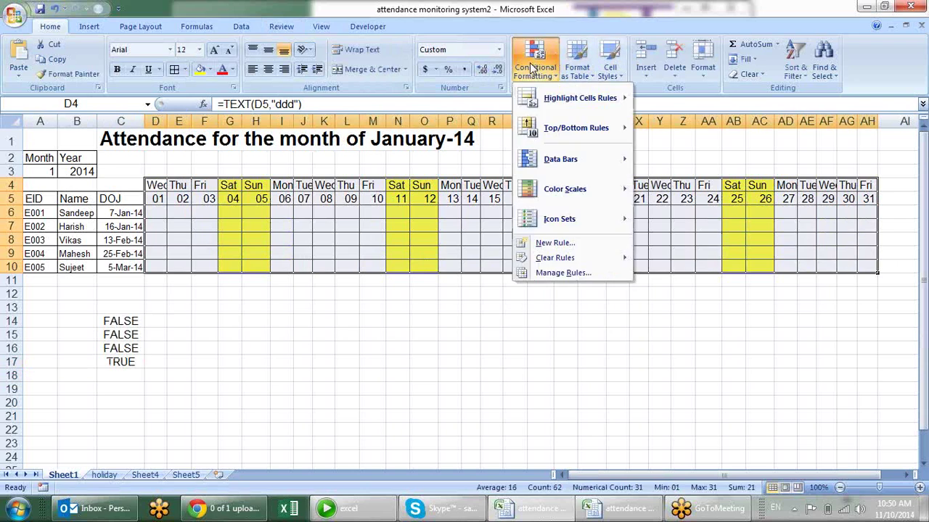
pyautogui.click(559, 276)
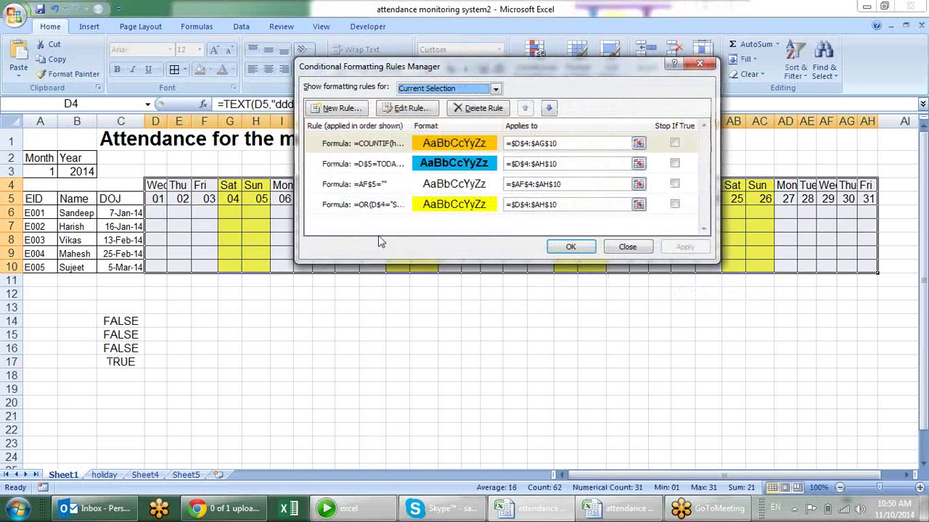
pyautogui.doubleClick(404, 143)
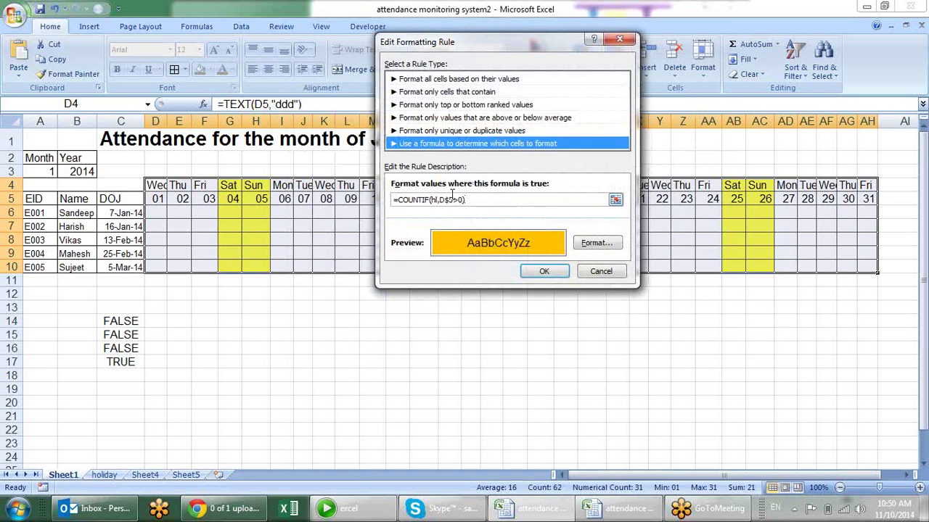
pyautogui.click(451, 199)
pyautogui.write('=COUNTIF(hl,E$5)>0')
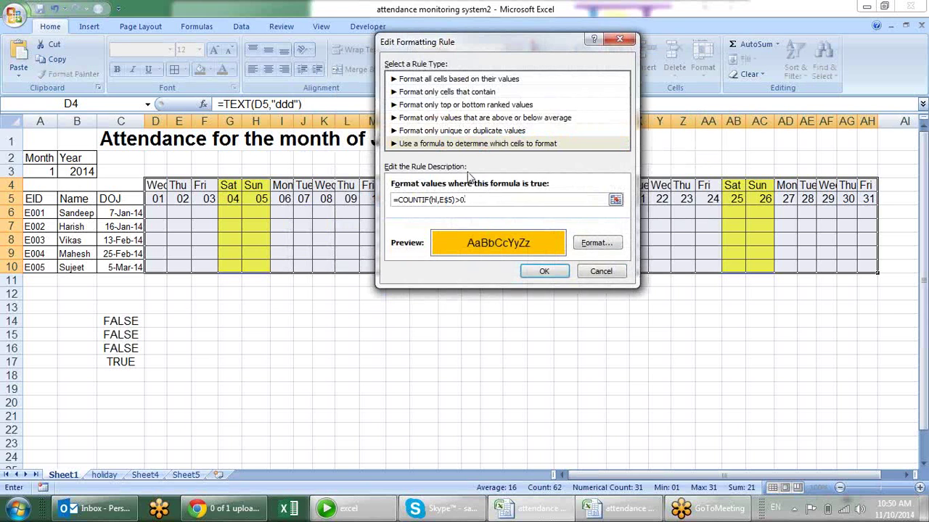
pyautogui.click(543, 271)
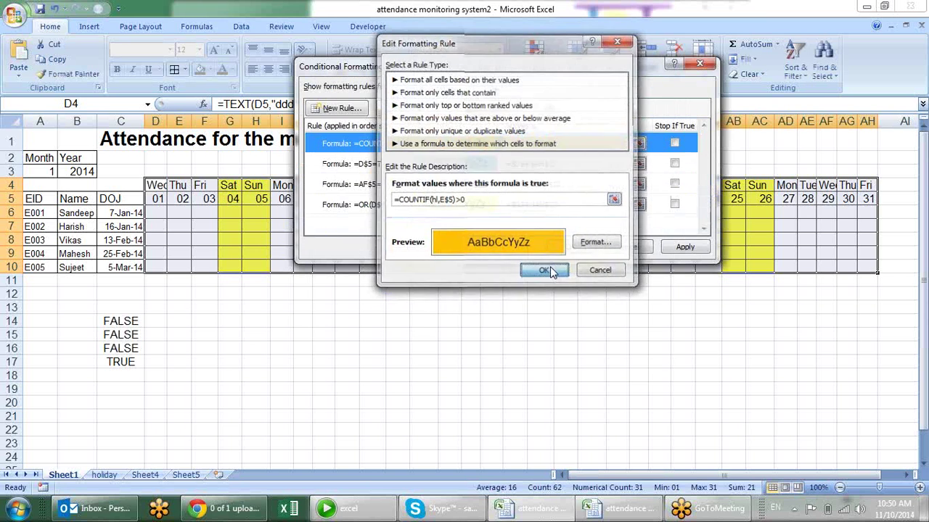
pyautogui.click(683, 248)
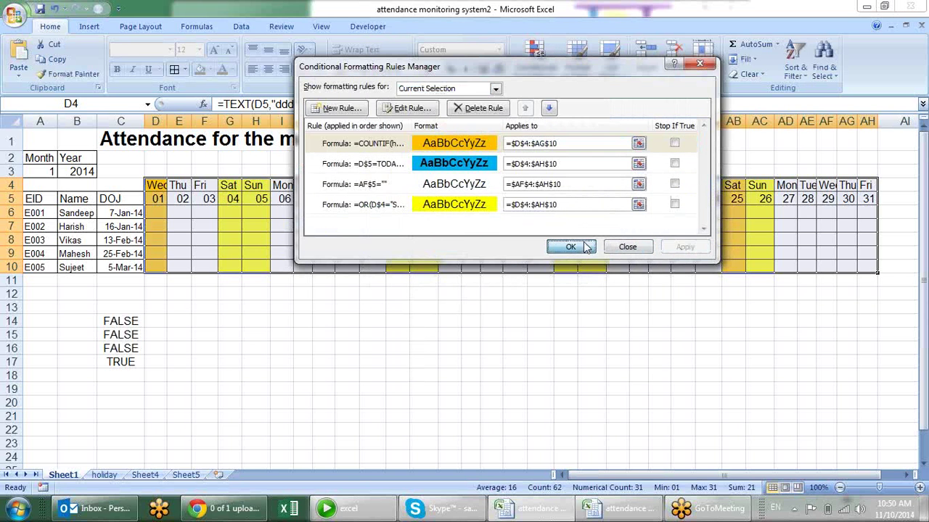
pyautogui.click(571, 247)
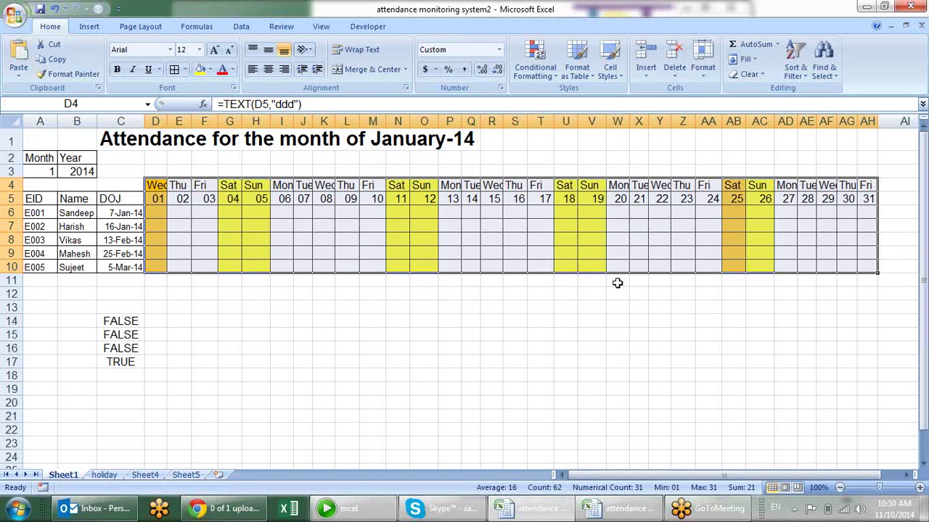
pyautogui.click(616, 305)
pyautogui.click(734, 190)
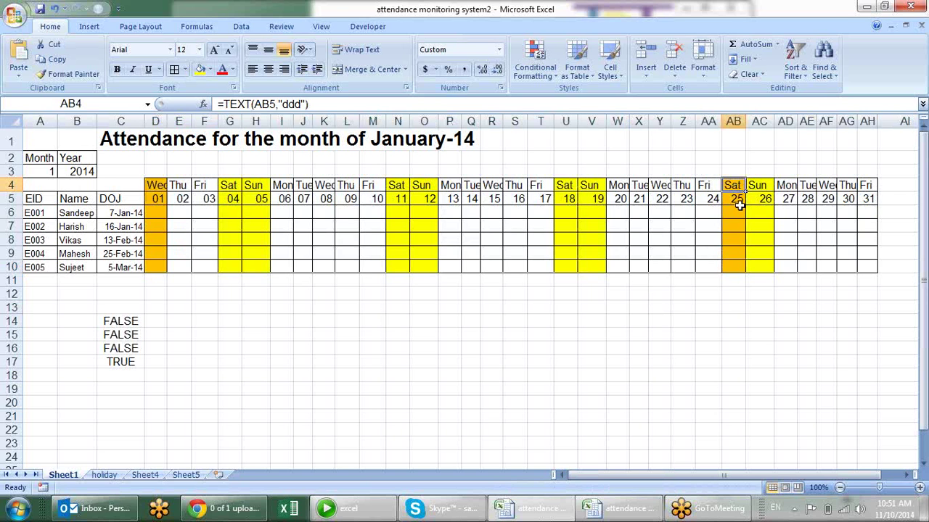
pyautogui.click(551, 77)
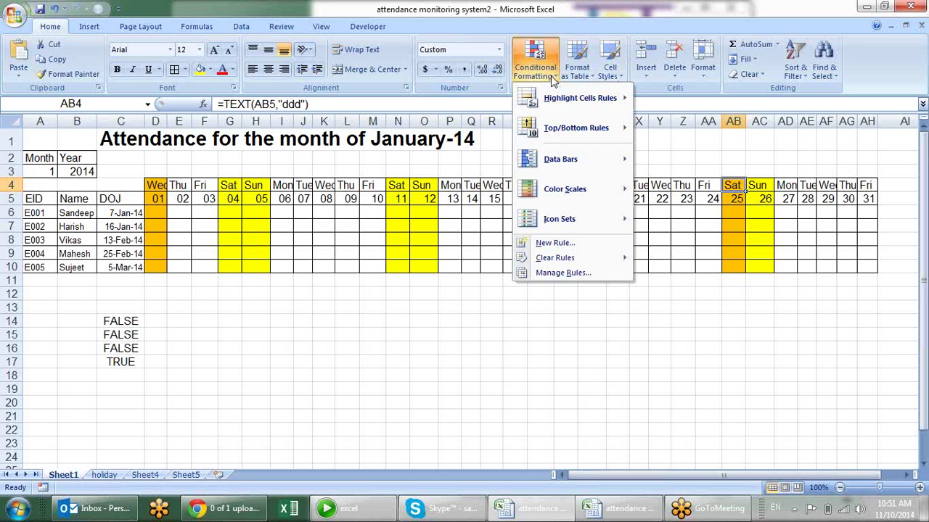
# Move the weekend OR rule above the holiday rule so Saturday 25 shows yellow
pyautogui.click(569, 275)
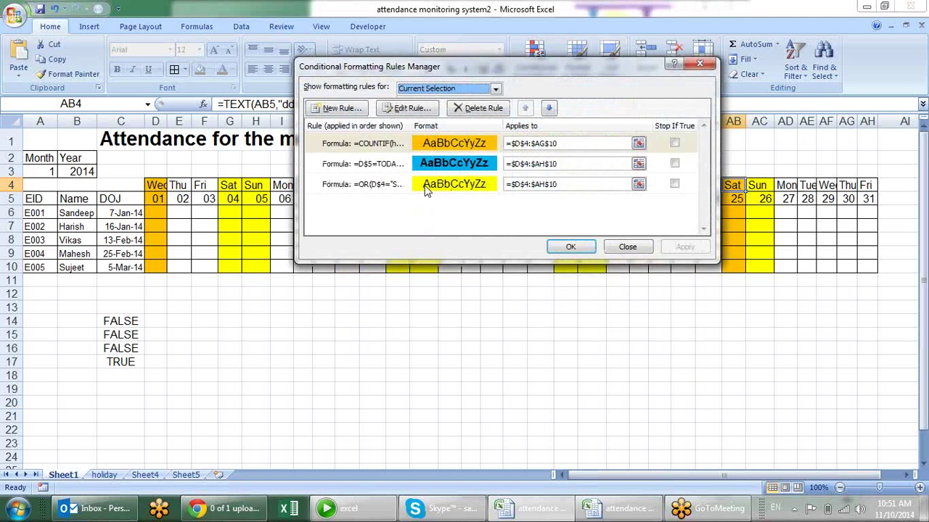
pyautogui.click(428, 188)
pyautogui.click(526, 108)
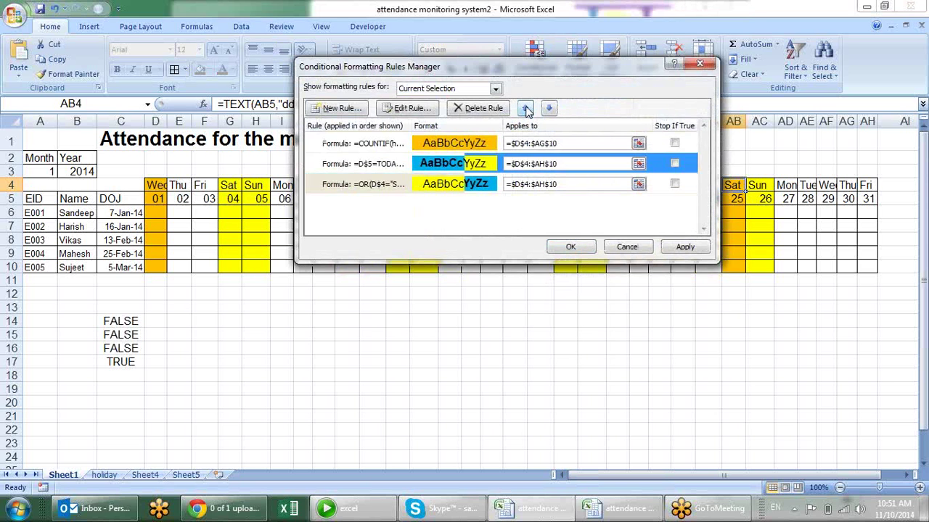
pyautogui.click(527, 109)
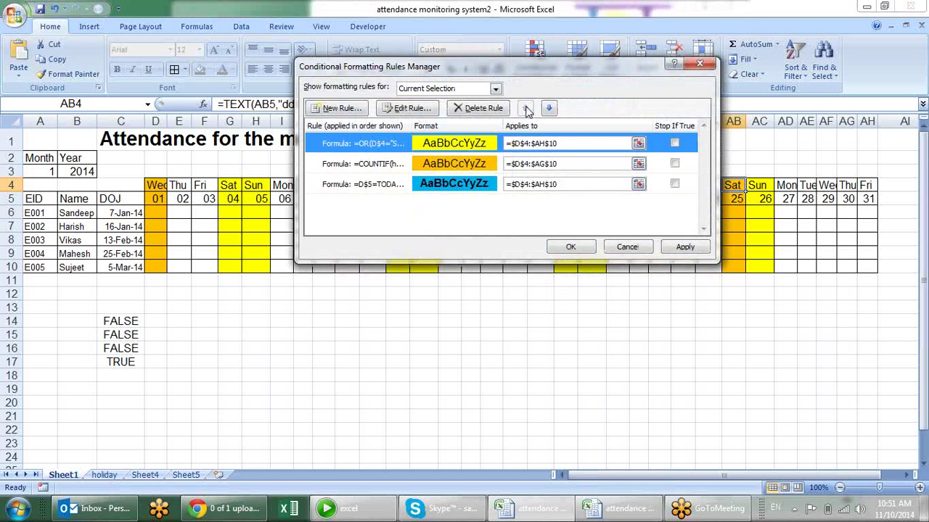
pyautogui.click(421, 165)
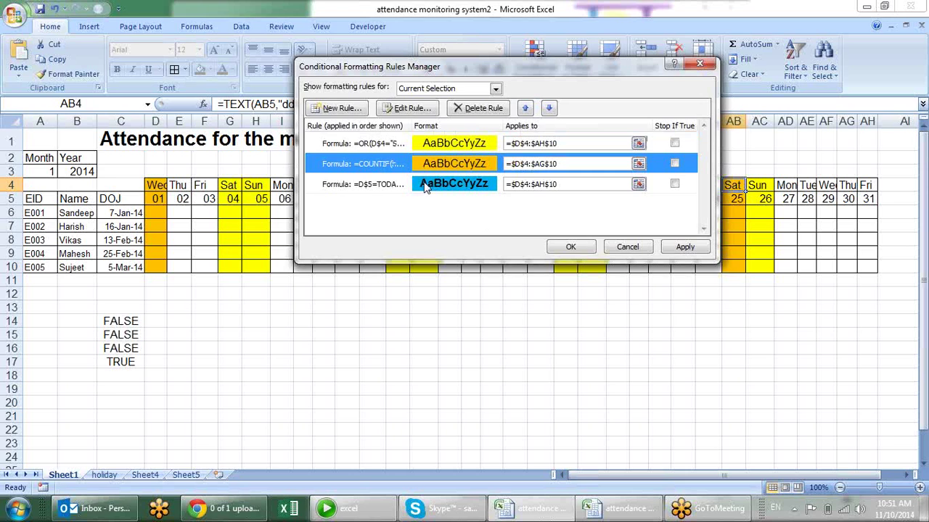
pyautogui.click(426, 186)
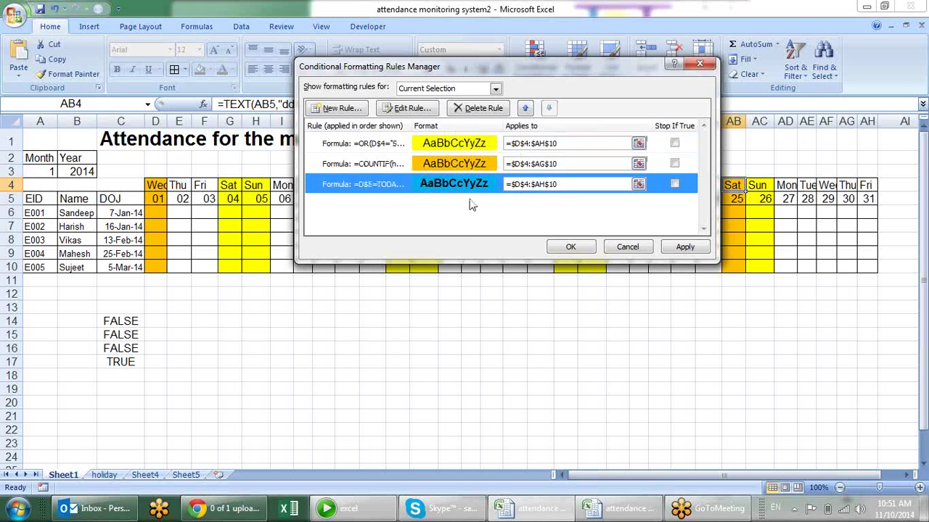
pyautogui.click(685, 246)
pyautogui.click(569, 246)
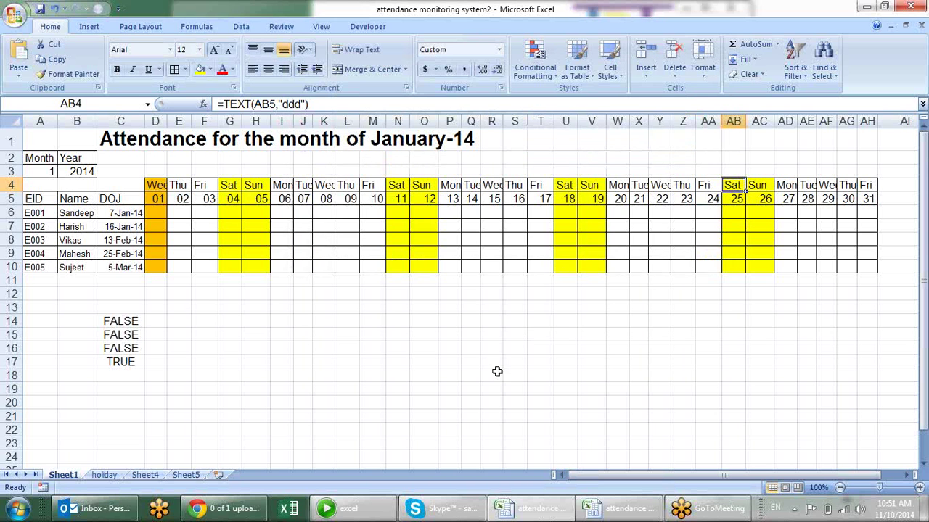
pyautogui.click(468, 336)
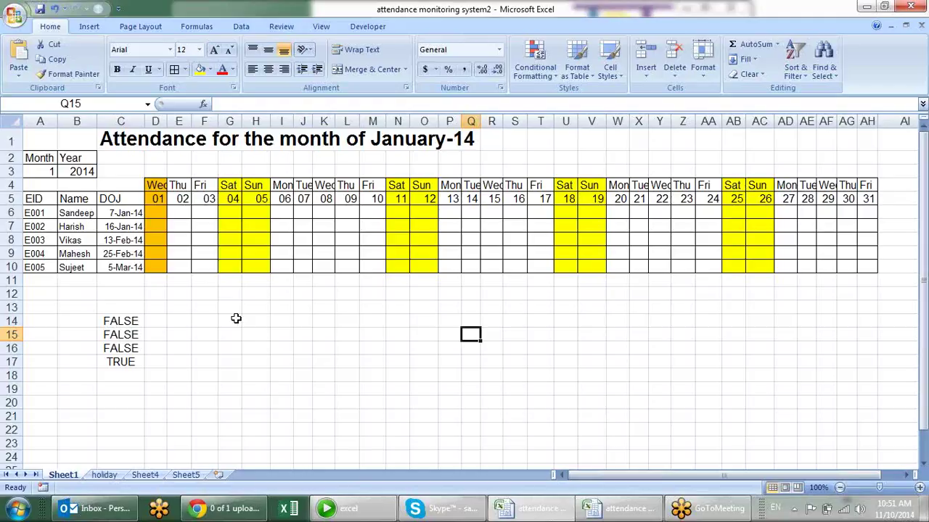
pyautogui.click(287, 320)
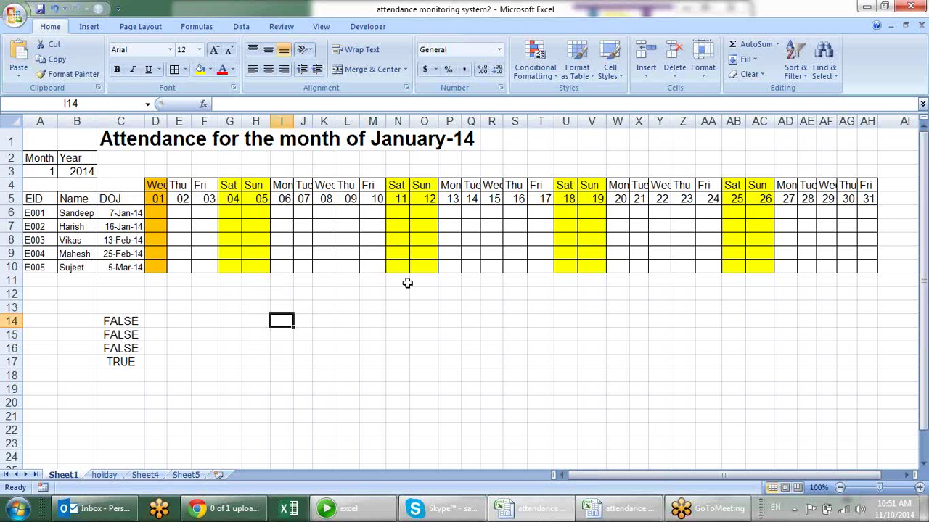
pyautogui.click(47, 170)
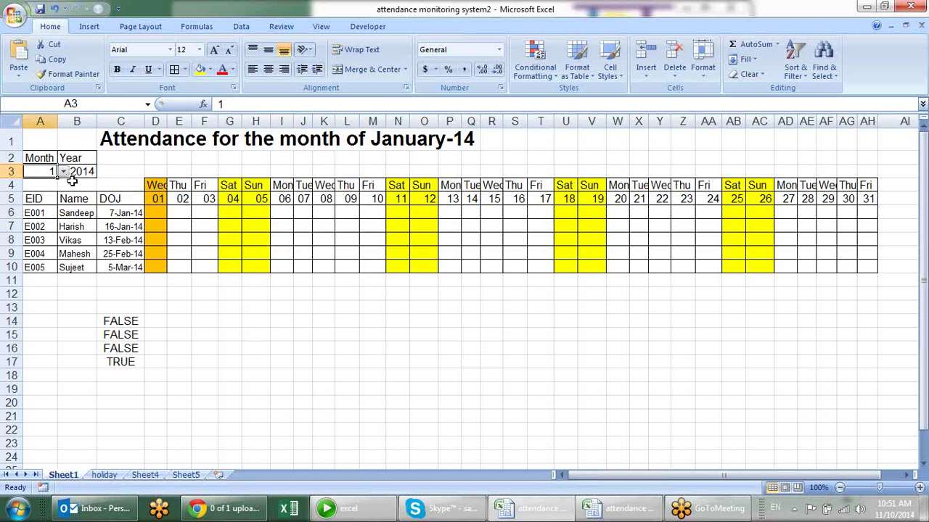
pyautogui.click(64, 172)
pyautogui.click(33, 201)
pyautogui.click(64, 172)
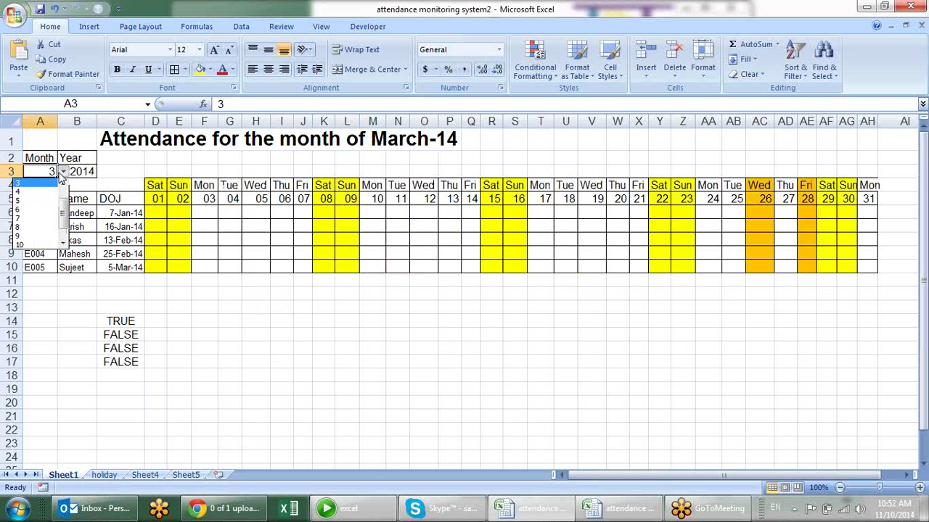
pyautogui.click(48, 201)
pyautogui.click(63, 172)
pyautogui.click(47, 205)
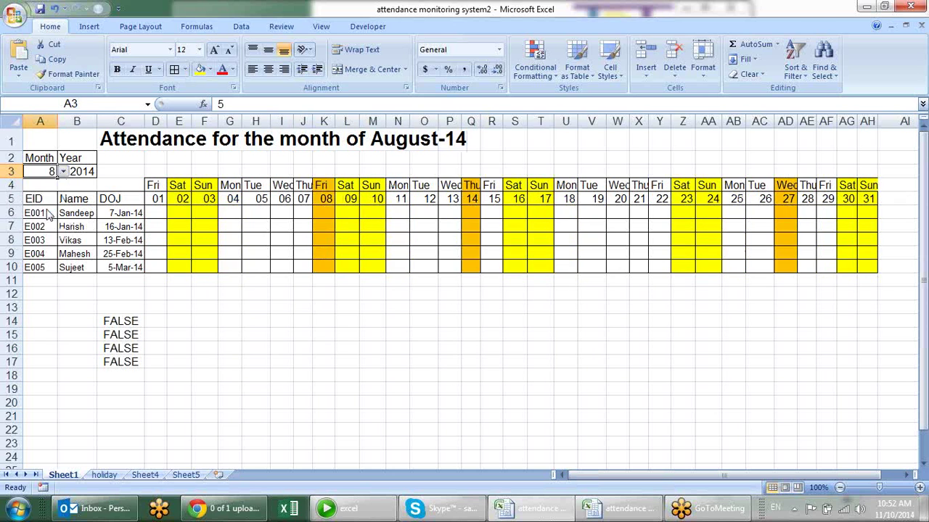
pyautogui.click(63, 172)
pyautogui.click(63, 186)
pyautogui.click(29, 185)
pyautogui.click(204, 300)
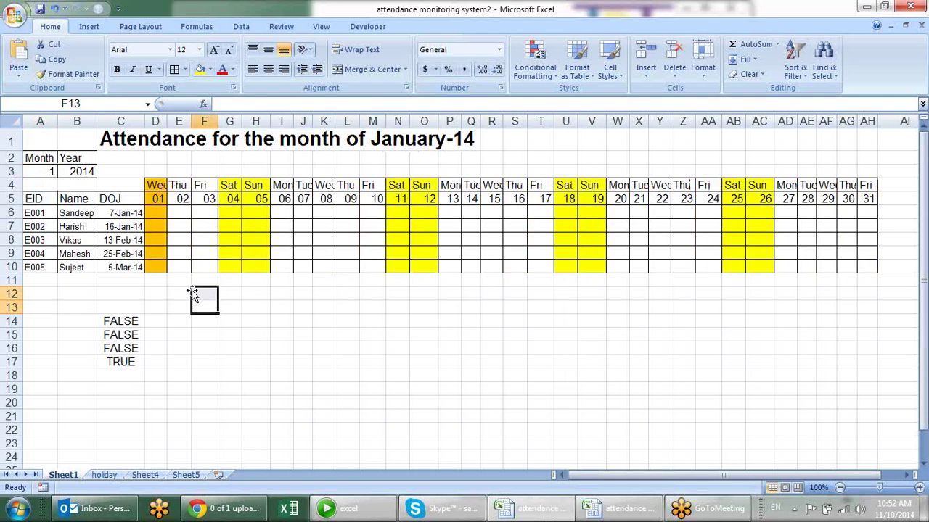
pyautogui.click(160, 214)
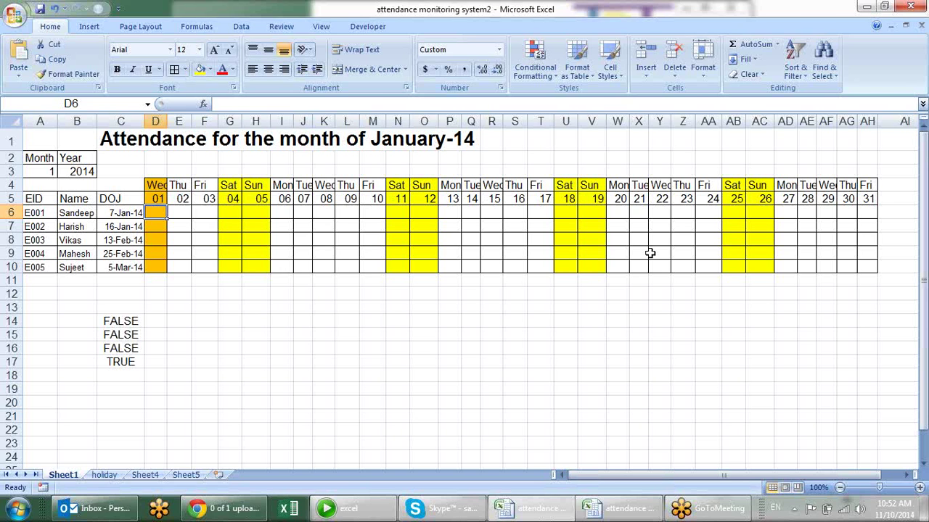
# Cancel the unfinished =IF( entry in D6, leaving it empty, and review D5's date formula
pyautogui.click(135, 212)
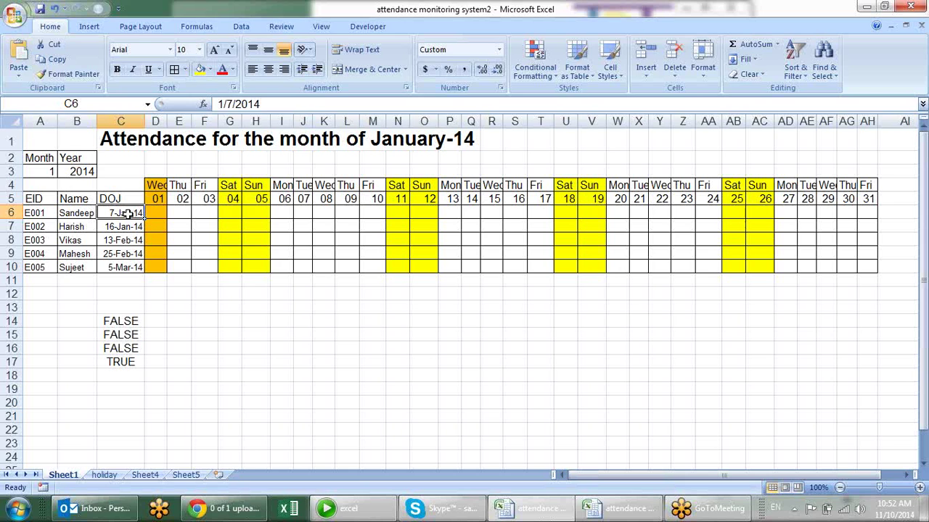
pyautogui.click(160, 212)
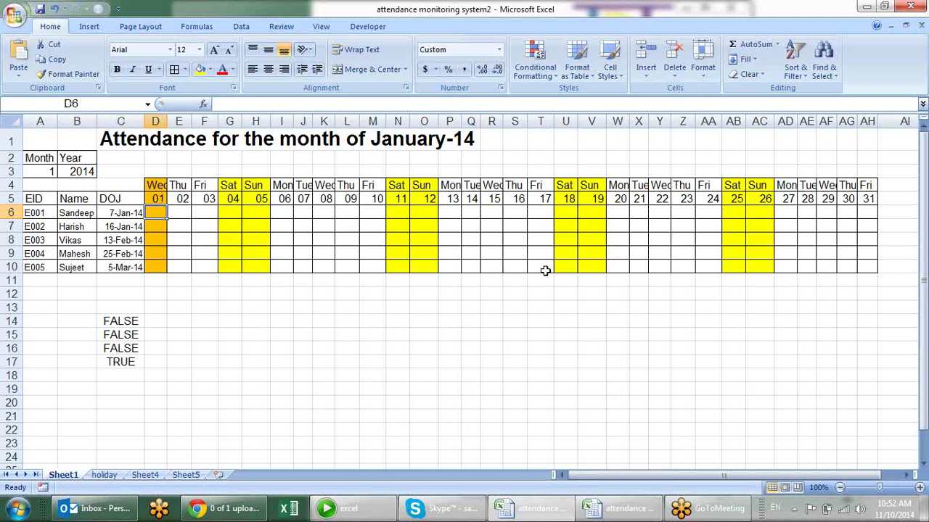
pyautogui.write('=IF(')
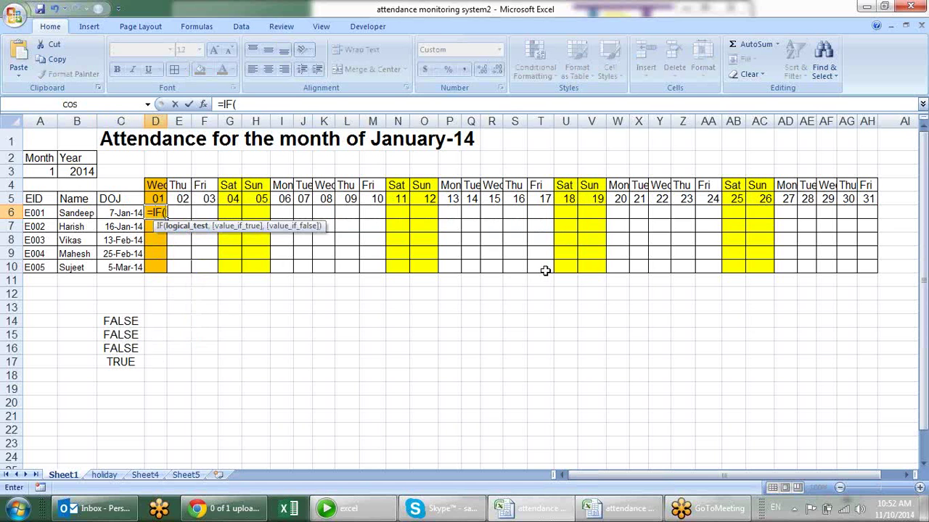
pyautogui.press('Escape')
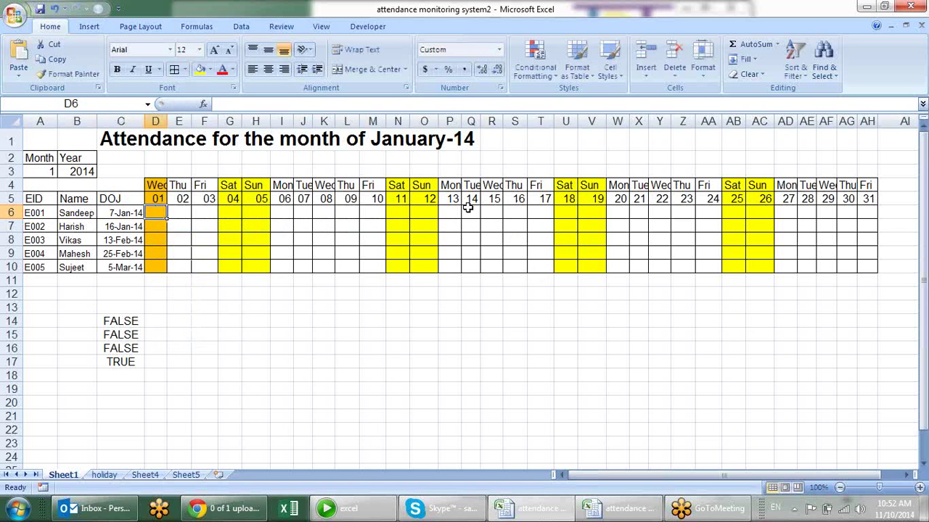
pyautogui.click(157, 198)
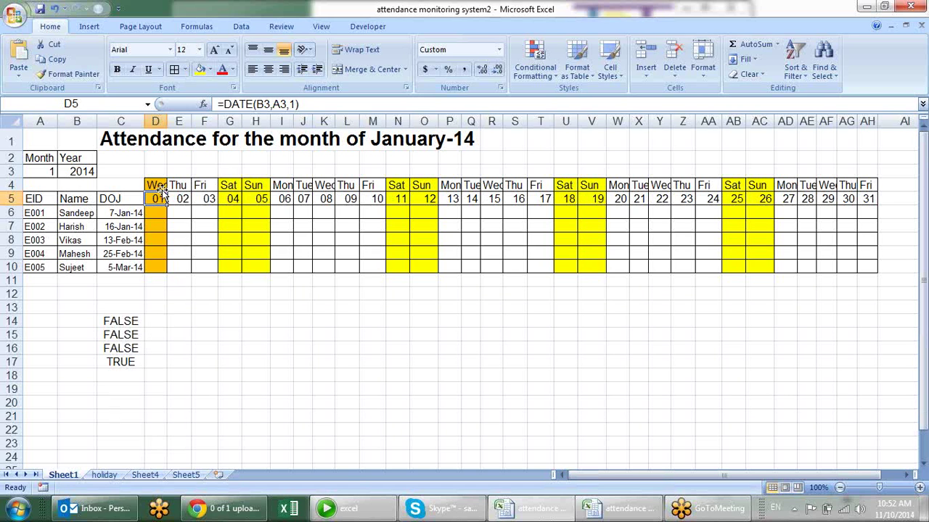
# Change the orange COUNTIF rule's reference from E$5 to D$5 so Thursday 02 turns orange
pyautogui.moveTo(161, 186); pyautogui.dragTo(870, 265)
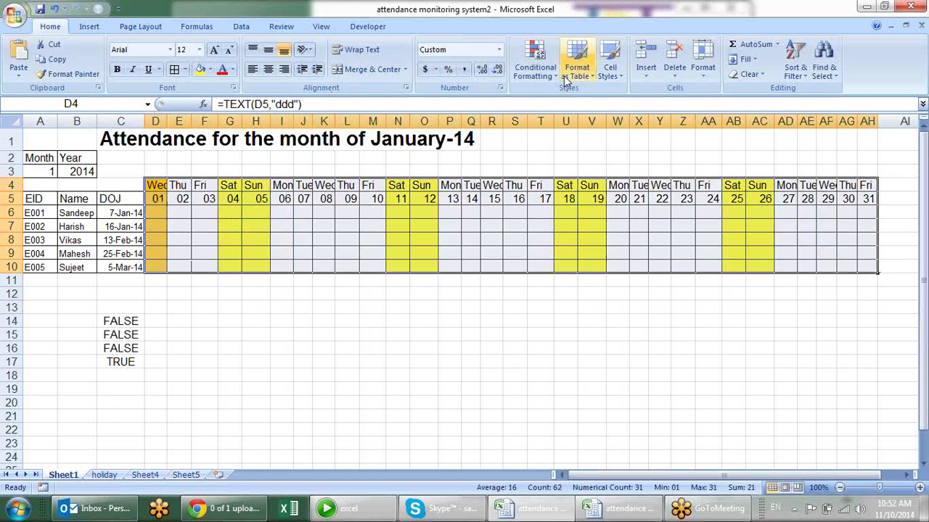
pyautogui.click(535, 69)
pyautogui.click(569, 274)
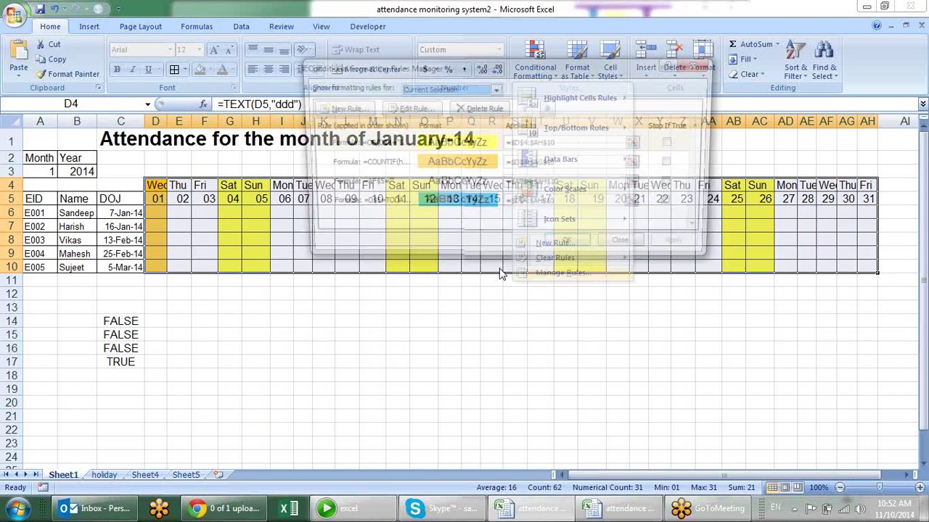
pyautogui.click(396, 165)
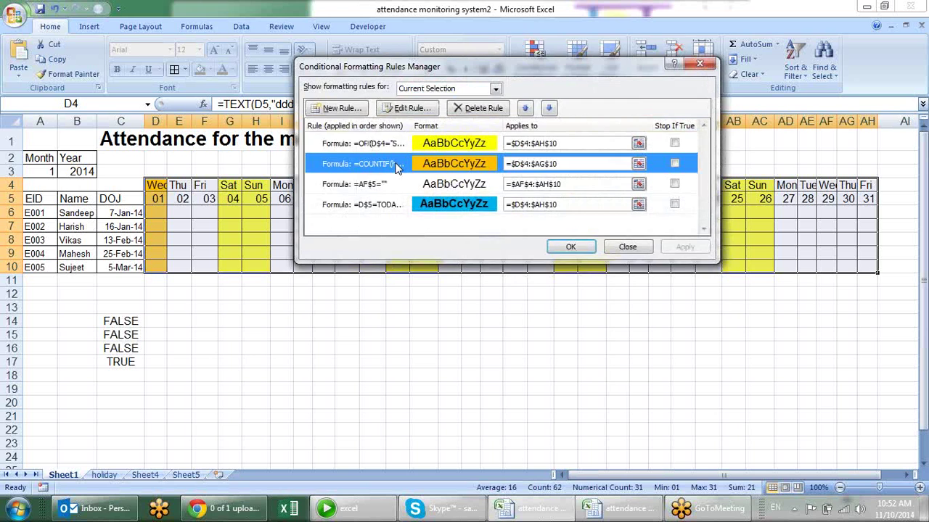
pyautogui.doubleClick(396, 166)
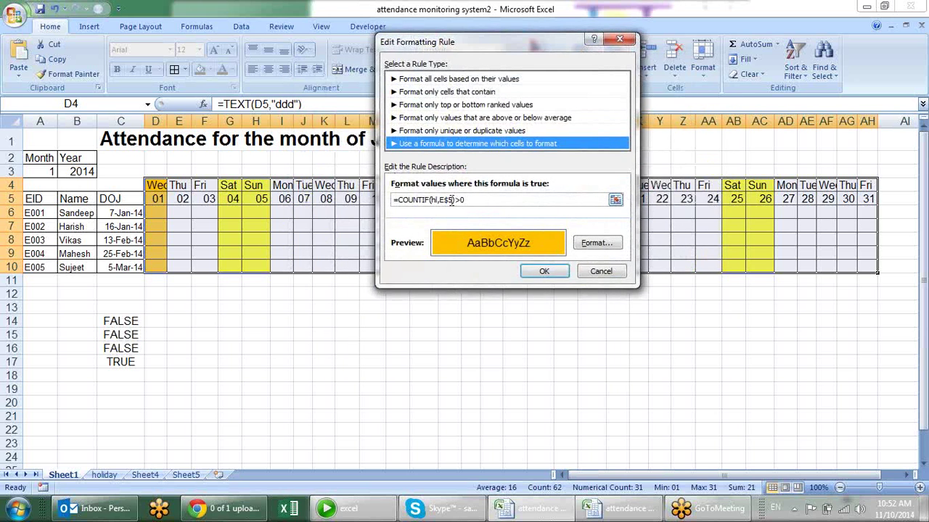
pyautogui.click(451, 201)
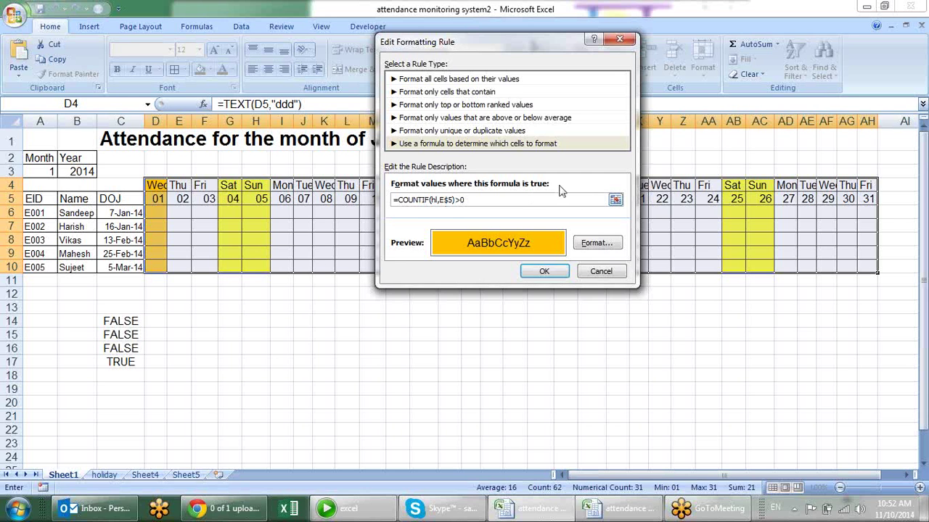
pyautogui.doubleClick(442, 199)
pyautogui.press('BackSpace')
pyautogui.write('d')
pyautogui.click(557, 272)
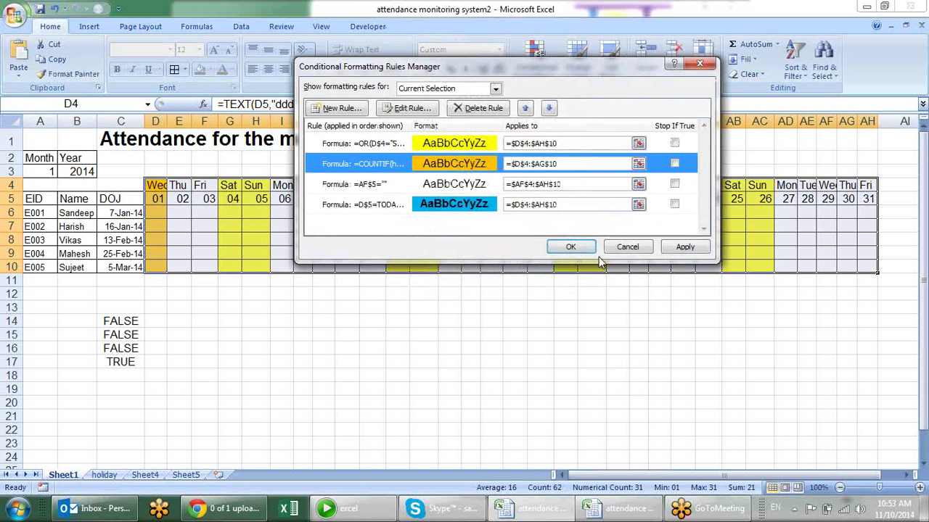
pyautogui.click(684, 247)
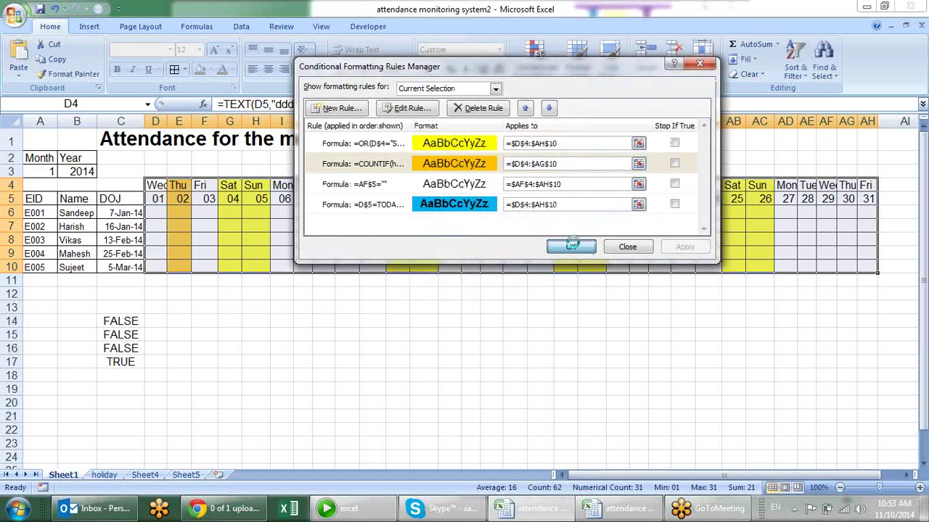
pyautogui.click(570, 246)
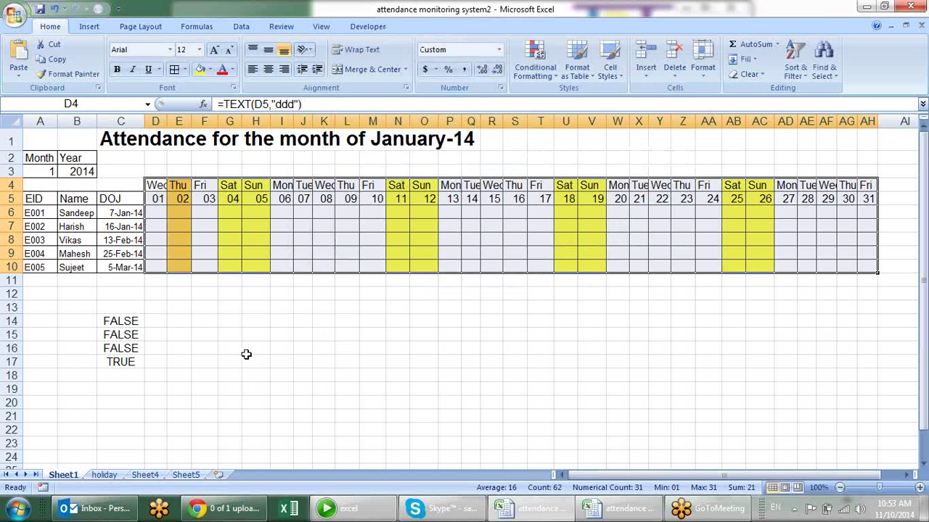
# Enter =IF($C6>D$5,"","p") in D6 so days before the joining date stay blank
pyautogui.click(172, 213)
pyautogui.click(181, 283)
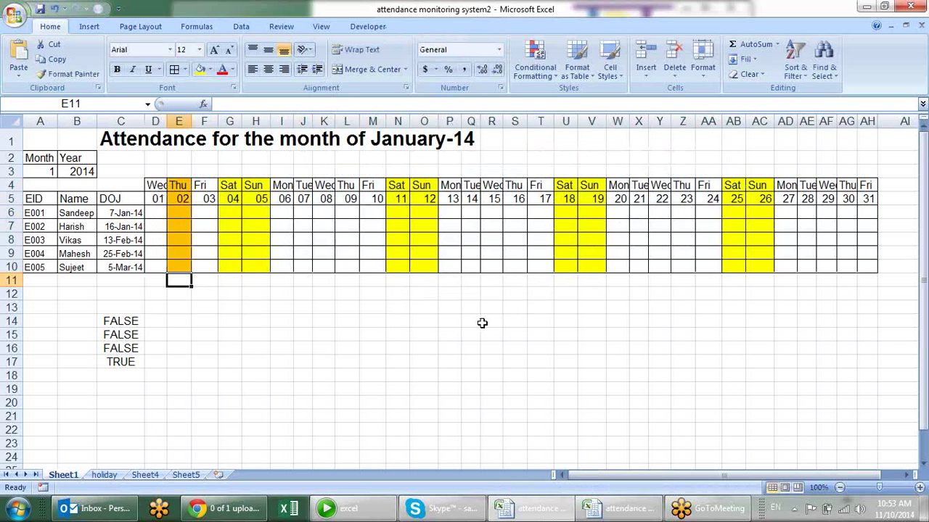
pyautogui.click(161, 213)
pyautogui.write('=IF')
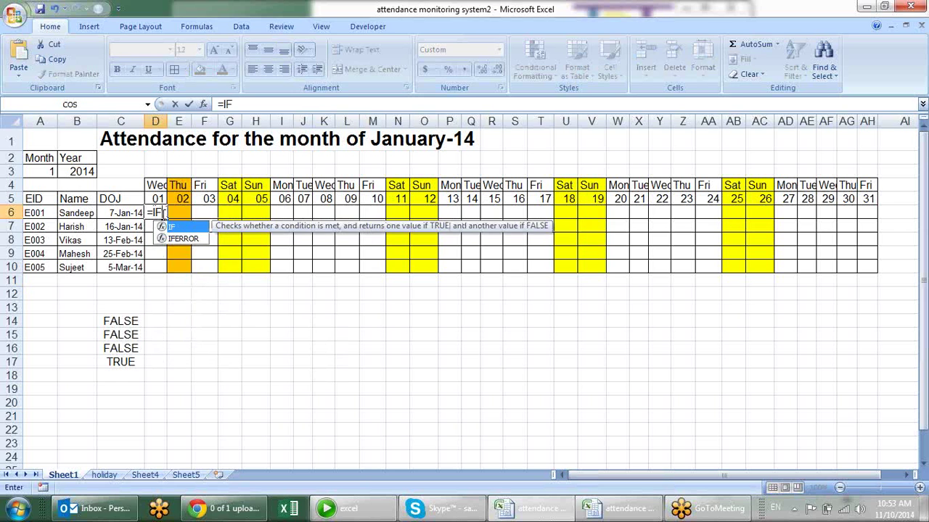
pyautogui.write('(')
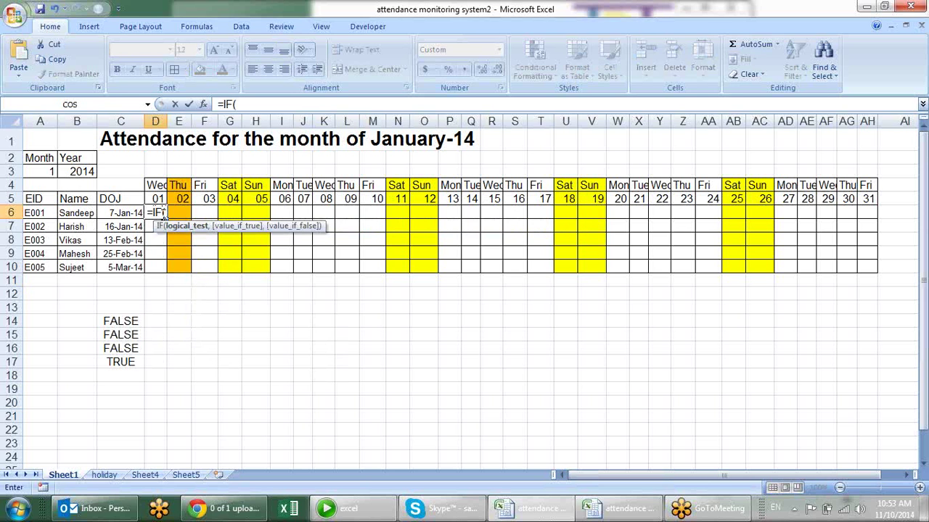
pyautogui.click(135, 212)
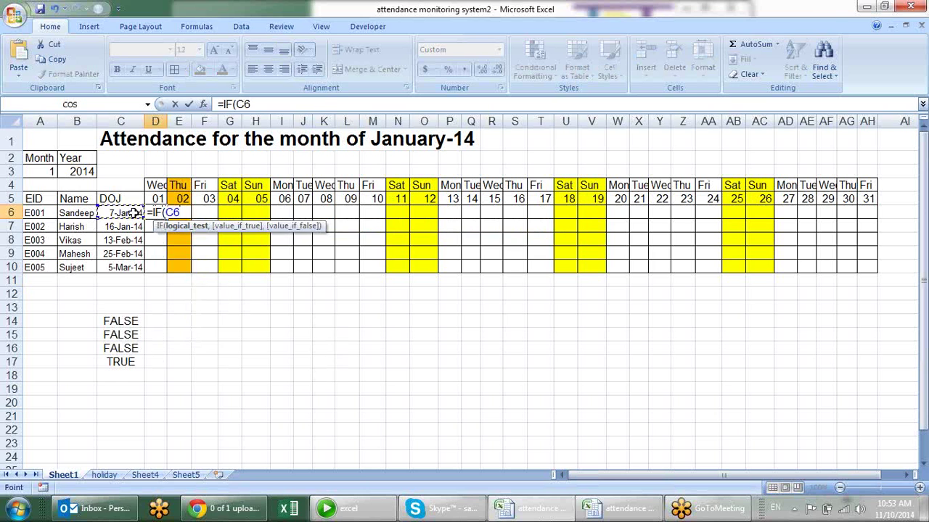
pyautogui.write('>')
pyautogui.click(157, 199)
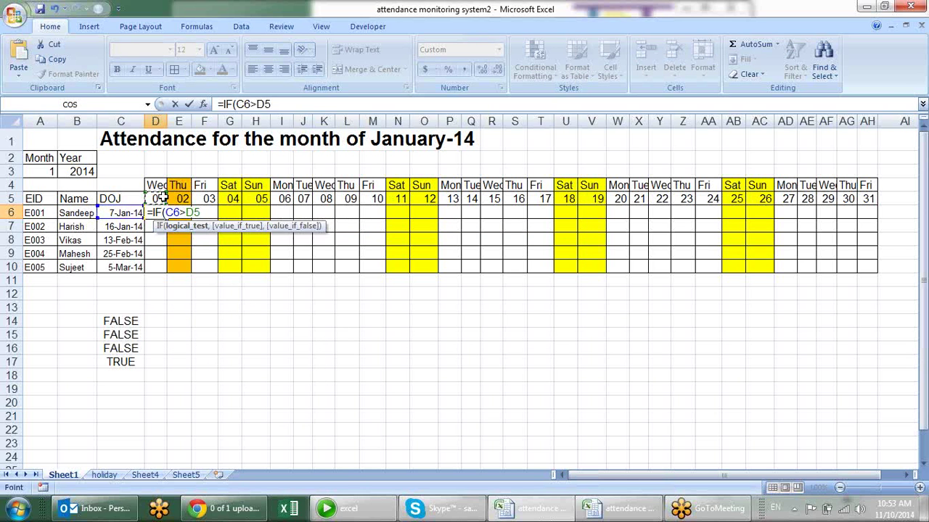
pyautogui.write(',')
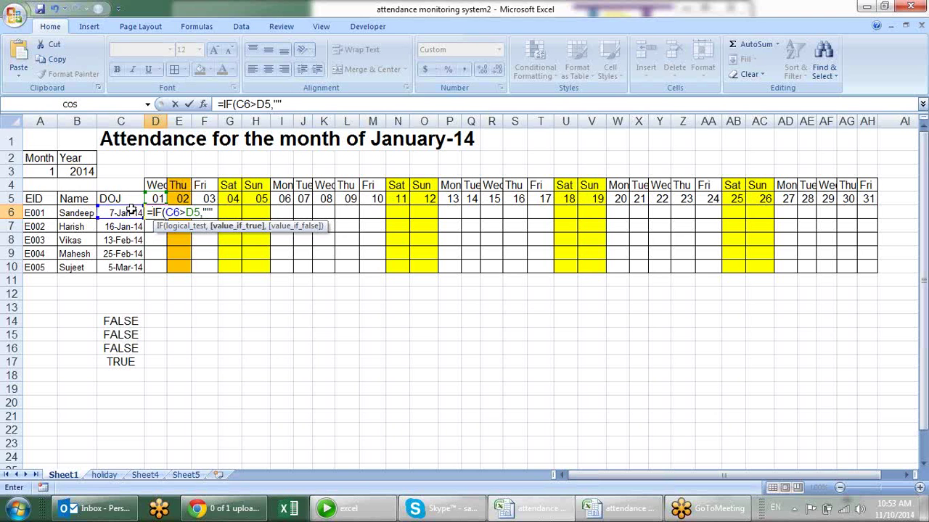
pyautogui.moveTo(166, 213); pyautogui.dragTo(184, 211)
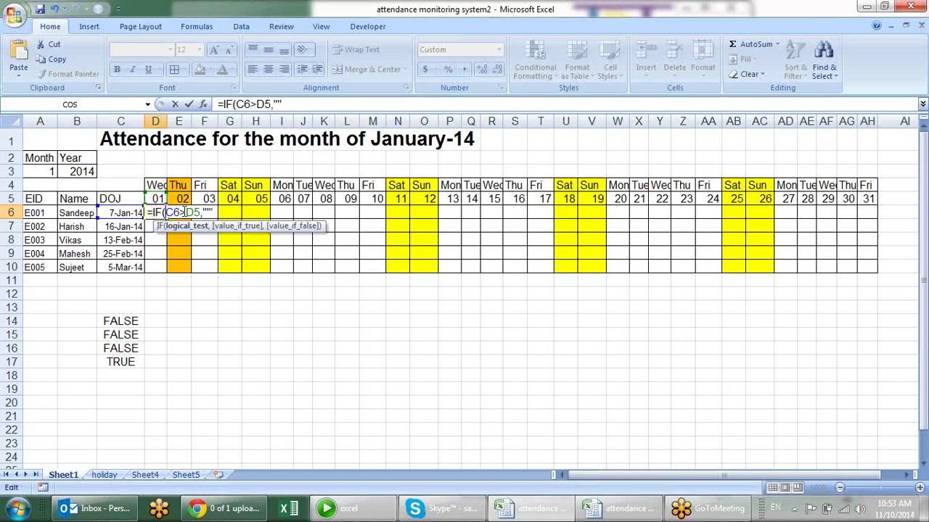
pyautogui.write('$')
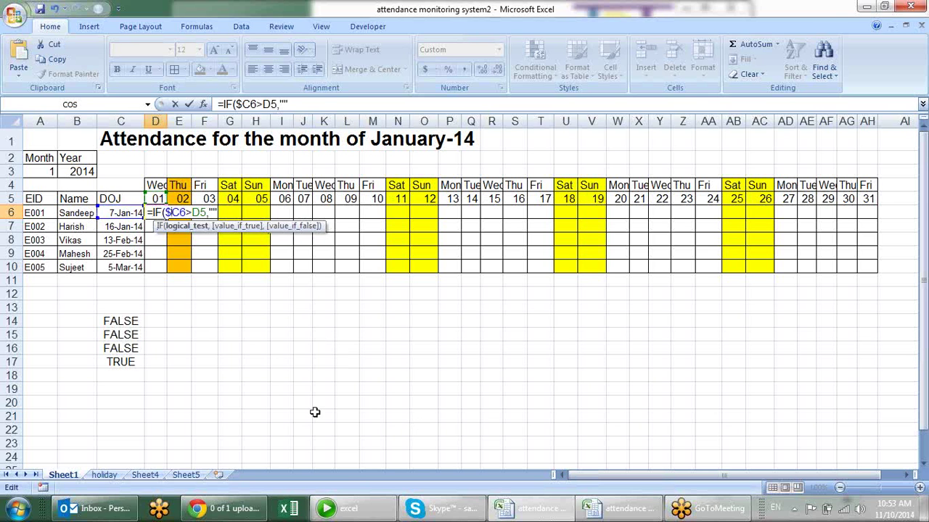
pyautogui.click(201, 212)
pyautogui.write('$')
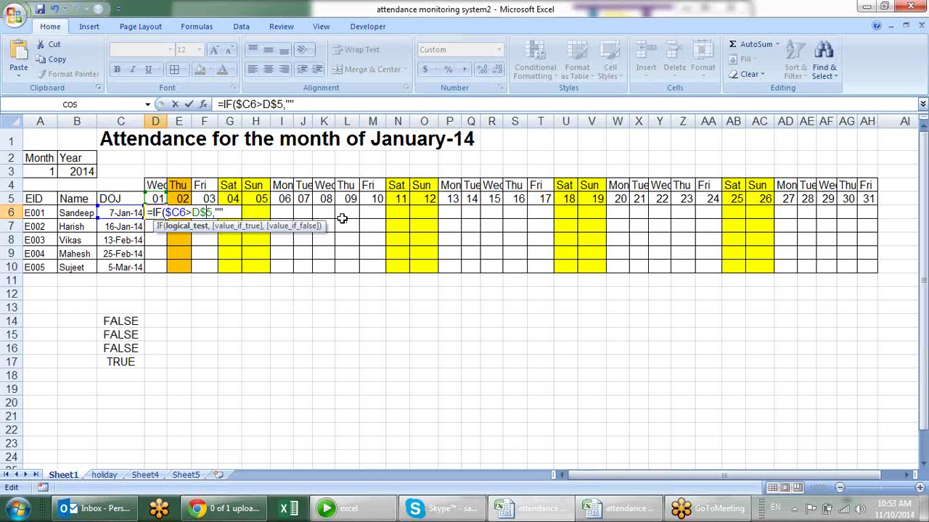
pyautogui.write(',')
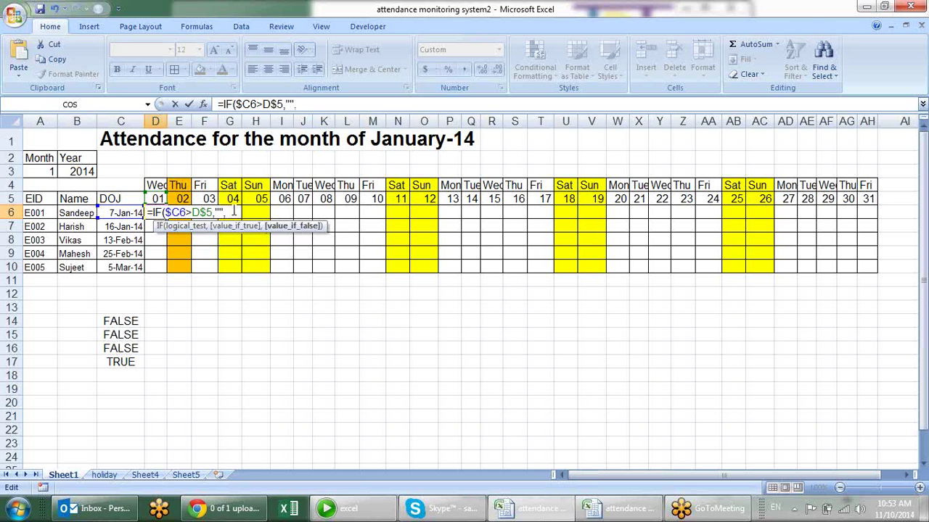
pyautogui.write('p"')
pyautogui.write(')')
pyautogui.press('Return')
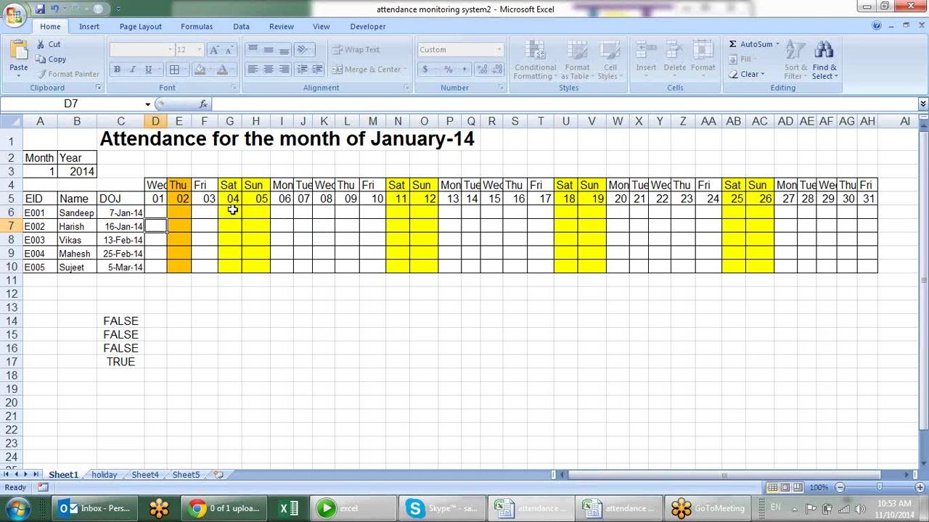
# Fill the D6 formula right to AH6 and down to row 10
pyautogui.click(155, 213)
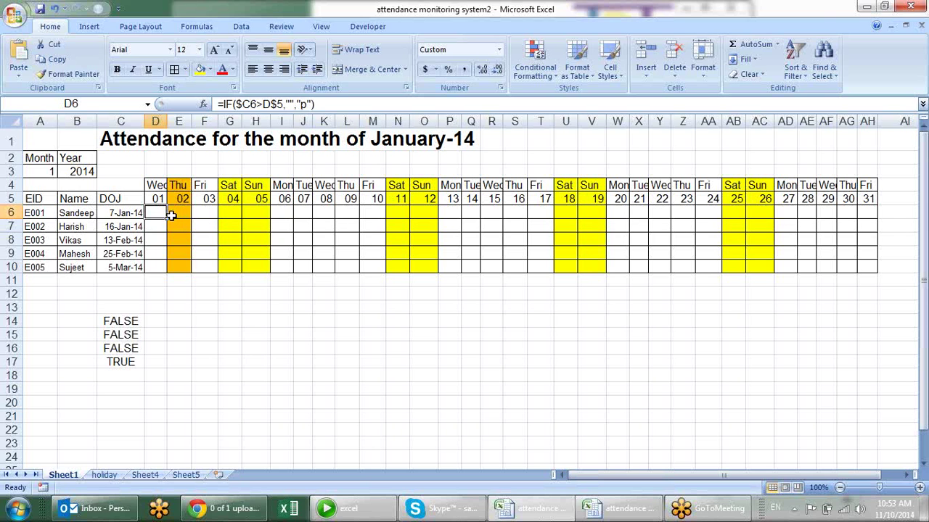
pyautogui.moveTo(166, 217); pyautogui.dragTo(875, 216)
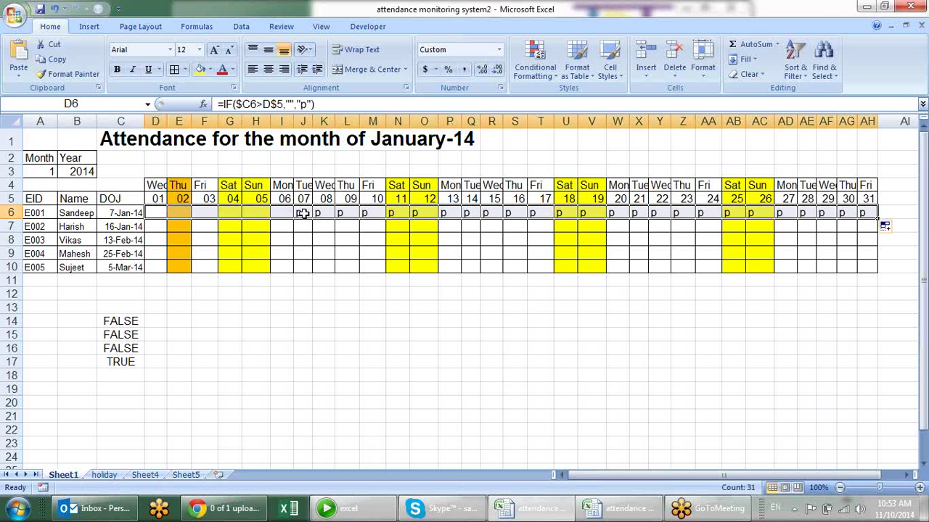
pyautogui.moveTo(876, 219); pyautogui.dragTo(878, 276)
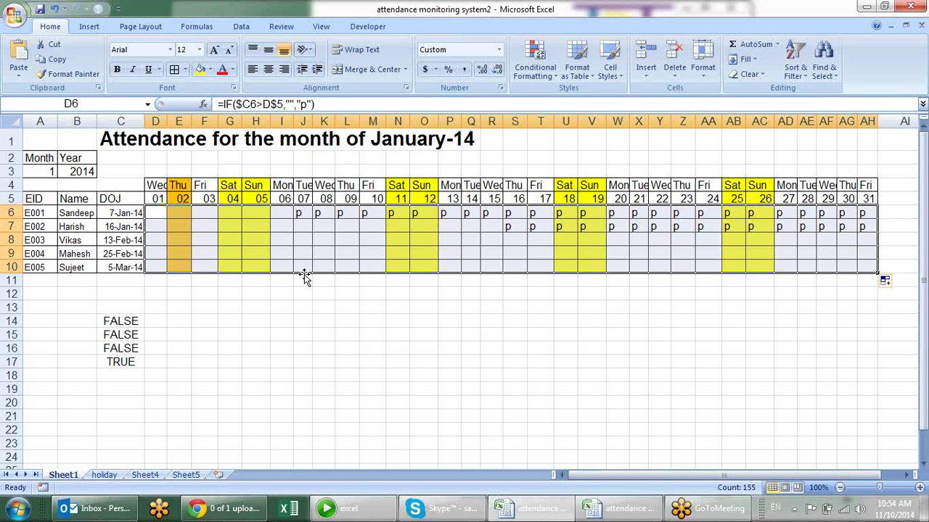
pyautogui.click(157, 213)
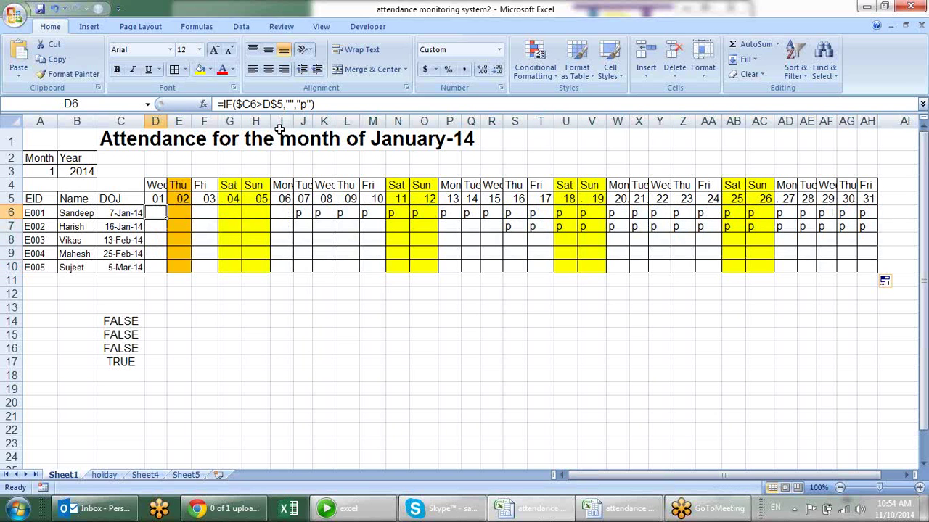
# Nest a future-date check in D6: =IF($C6>D$5,"",IF(D$5>TODAY(),"","p"))
pyautogui.click(307, 103)
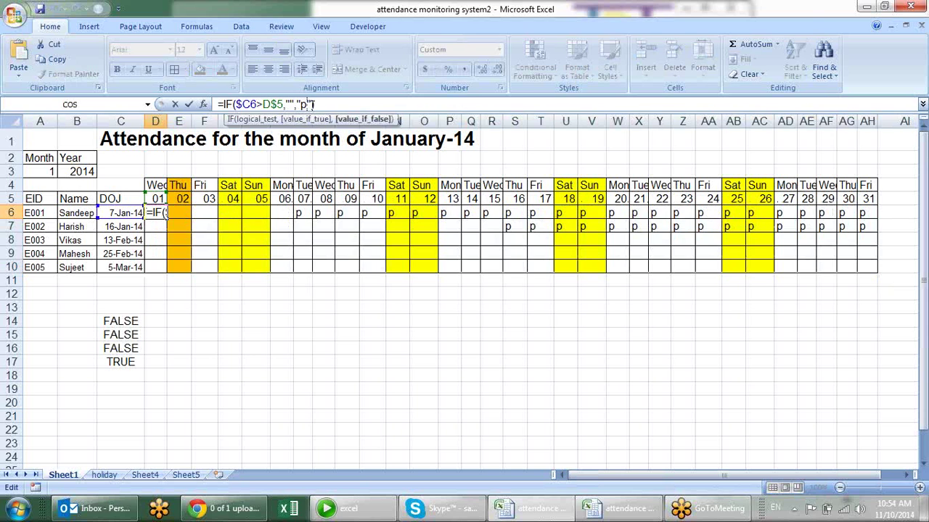
pyautogui.press('BackSpace')
pyautogui.press('BackSpace')
pyautogui.press('BackSpace')
pyautogui.write('IF(')
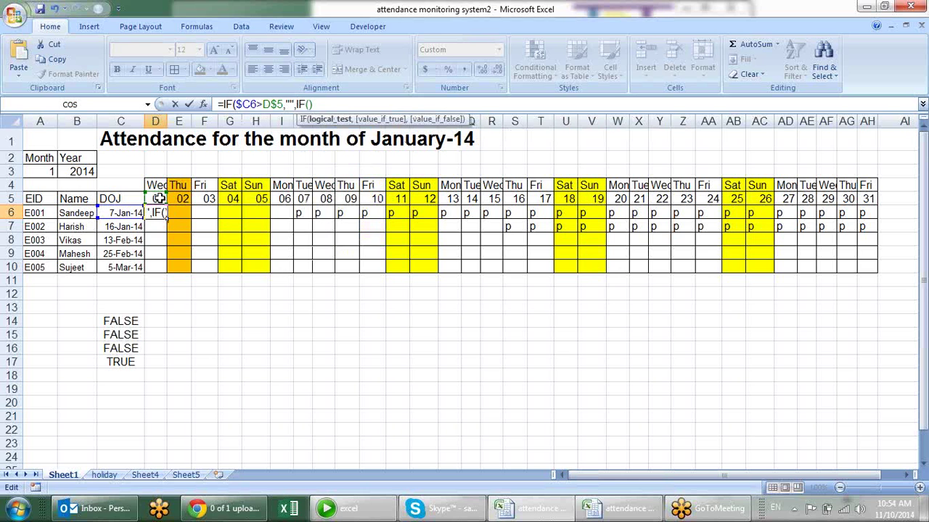
pyautogui.click(158, 198)
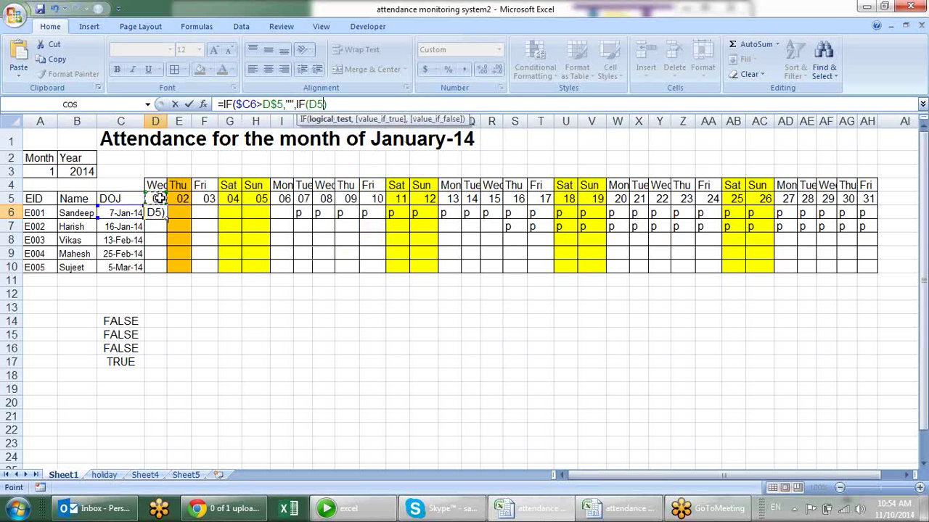
pyautogui.write('>TOD')
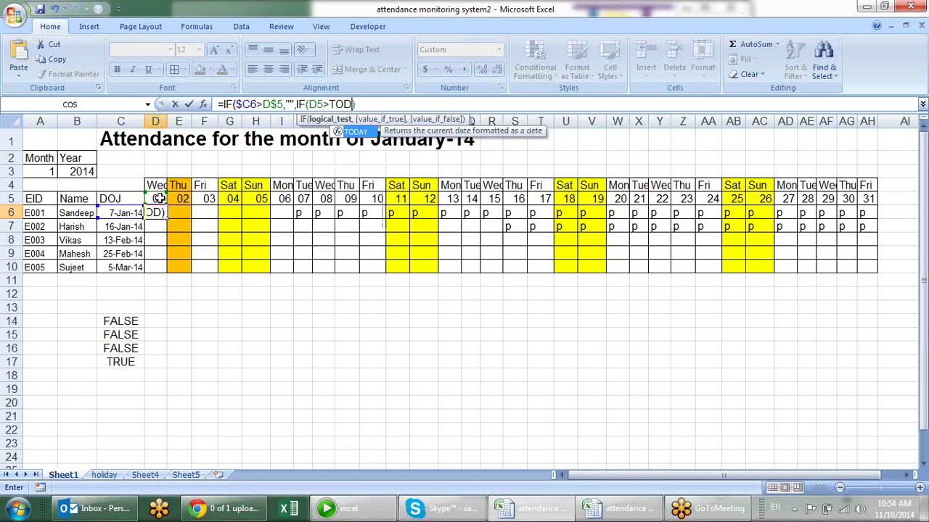
pyautogui.write('AY()')
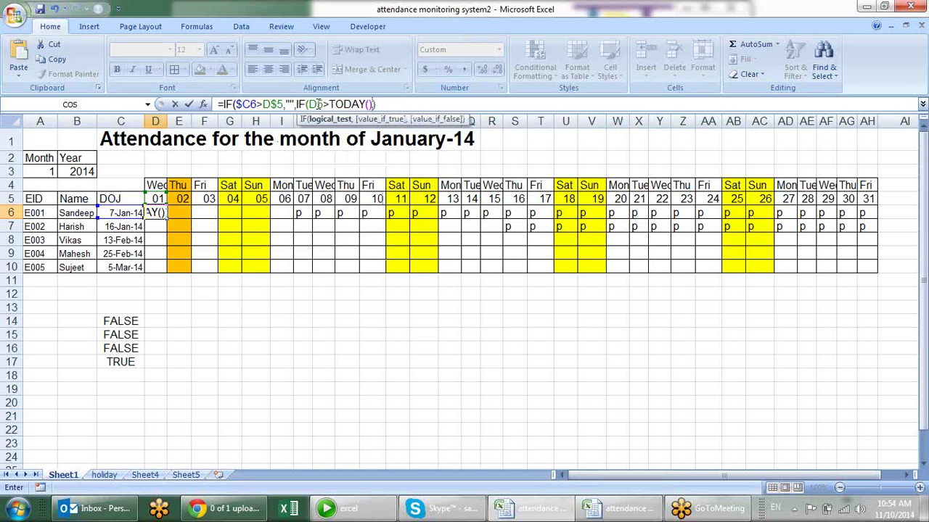
pyautogui.write('$')
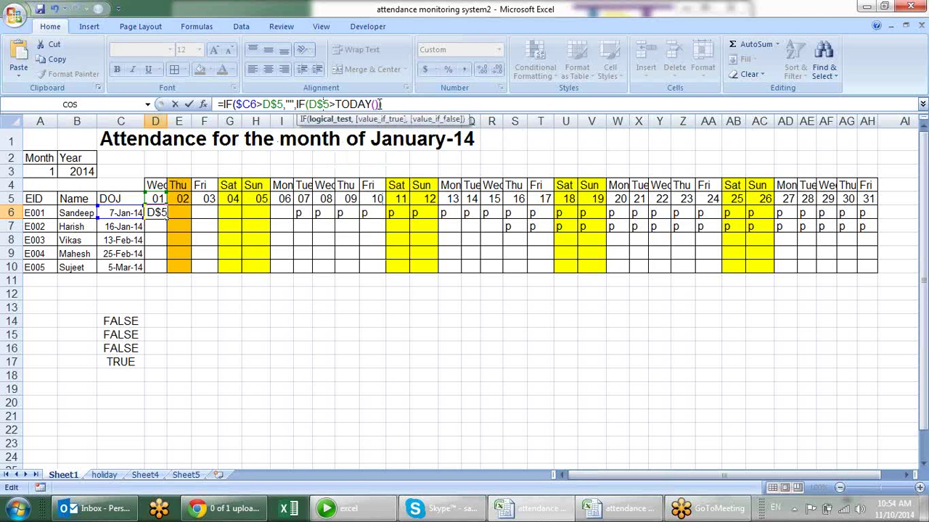
pyautogui.write(',')
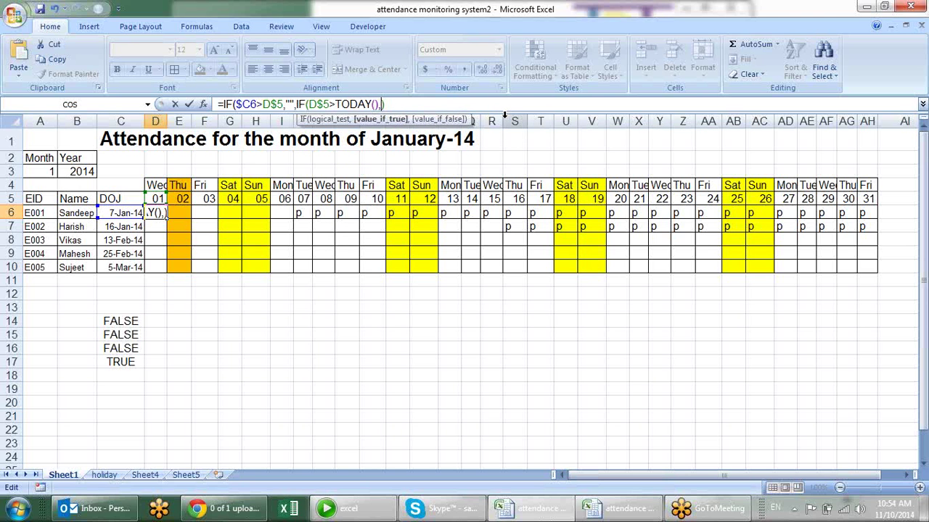
pyautogui.write('""')
pyautogui.write(',"p"')
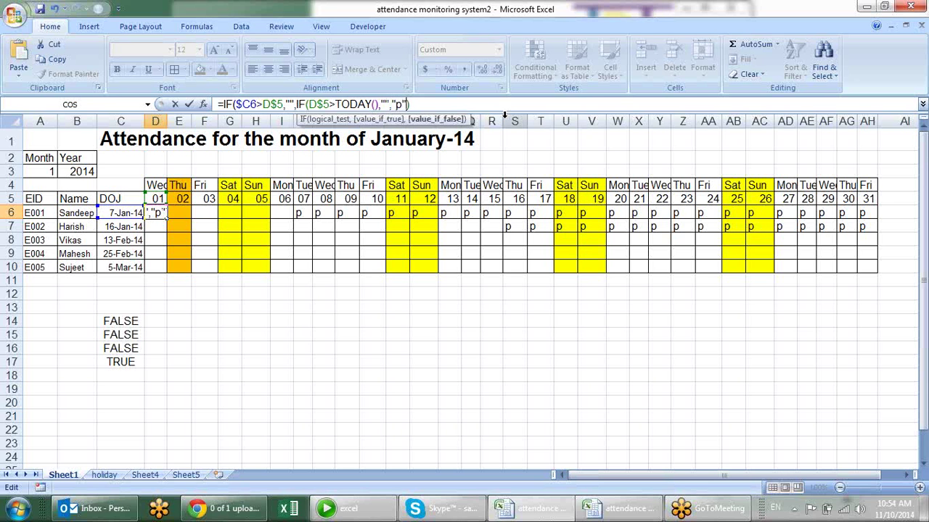
pyautogui.write(')')
pyautogui.press('Return')
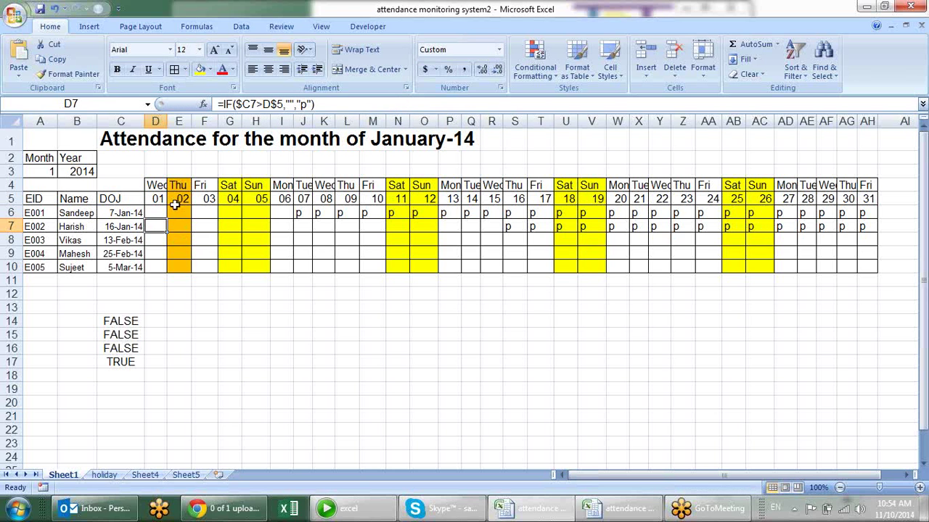
# Refill the updated D6 formula across D6:AH10
pyautogui.click(164, 212)
pyautogui.moveTo(168, 218); pyautogui.dragTo(876, 215)
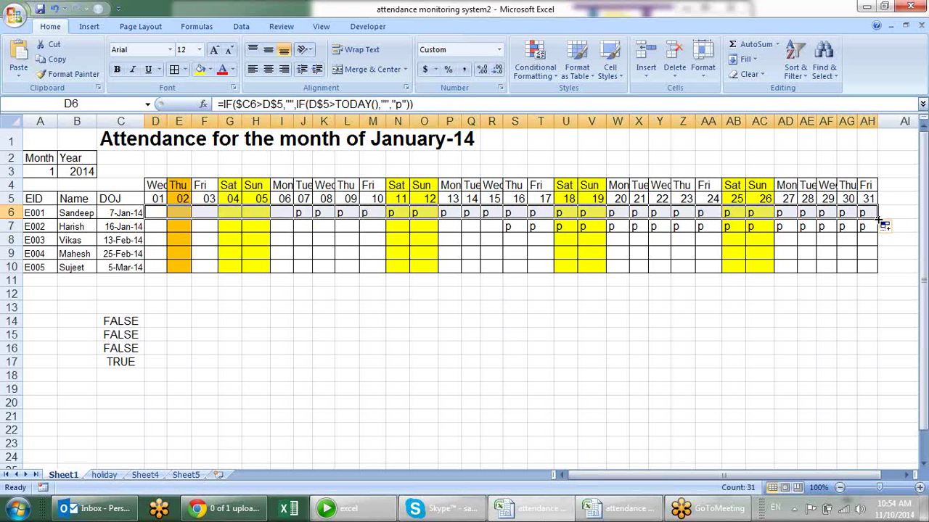
pyautogui.moveTo(876, 215); pyautogui.dragTo(878, 270)
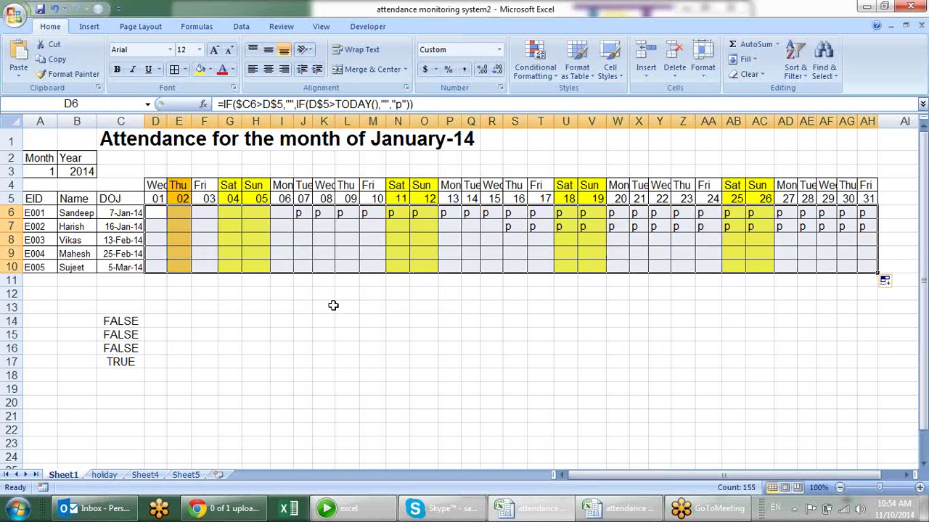
pyautogui.click(196, 254)
pyautogui.click(53, 171)
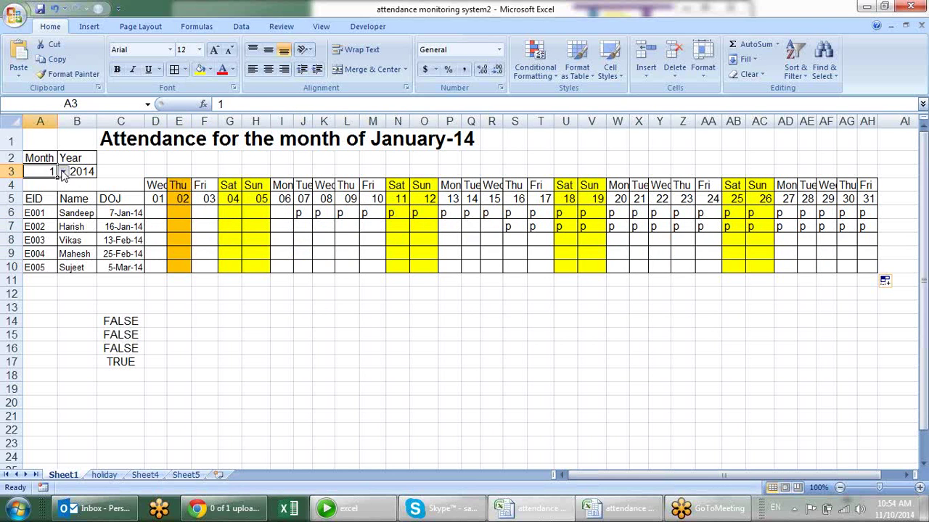
pyautogui.click(63, 172)
pyautogui.moveTo(63, 200); pyautogui.dragTo(63, 225)
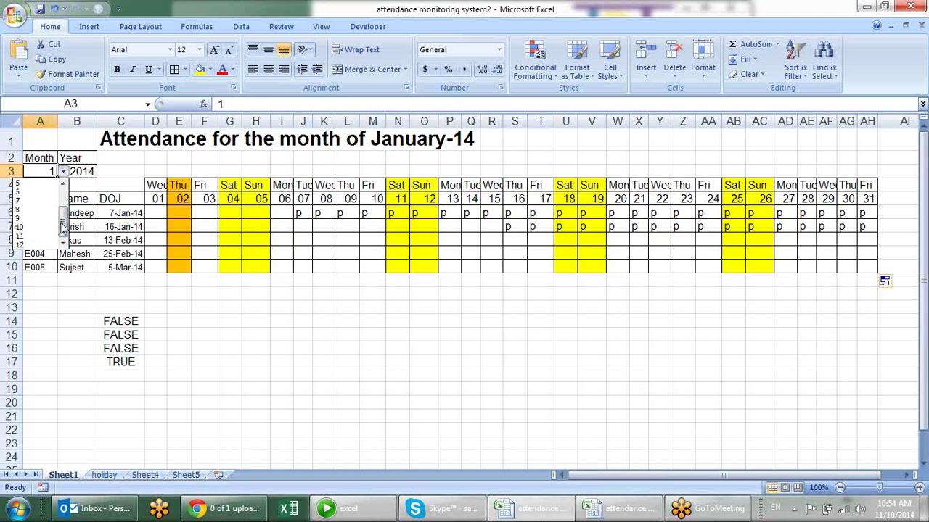
pyautogui.click(45, 235)
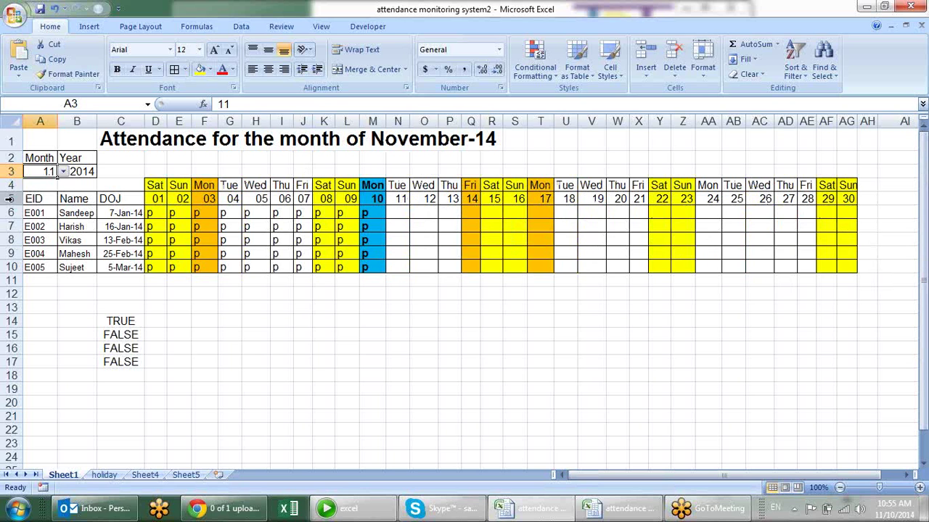
pyautogui.click(64, 172)
pyautogui.scroll(2, 60, 210)
pyautogui.click(32, 183)
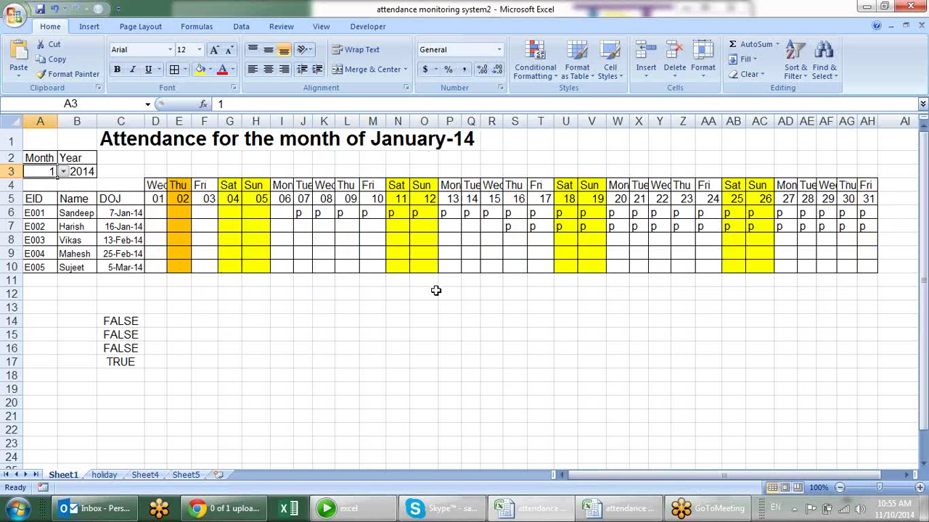
pyautogui.click(228, 211)
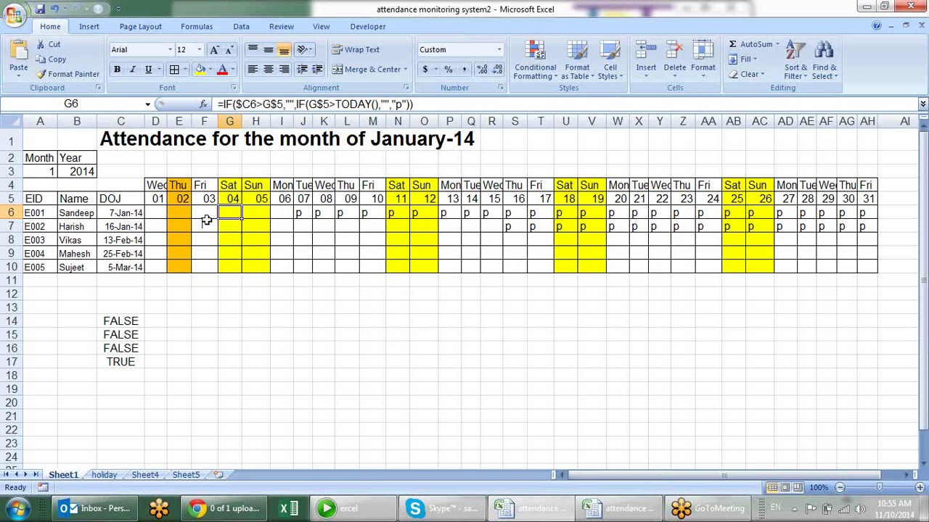
# Replace D6's p result with an IF(OR(D$4="Sat", ... test for Saturdays
pyautogui.click(157, 214)
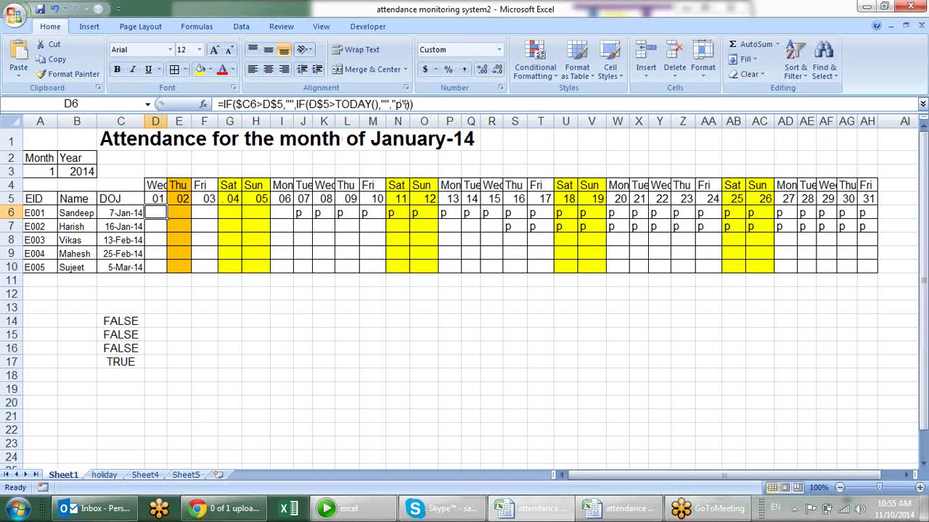
pyautogui.click(404, 104)
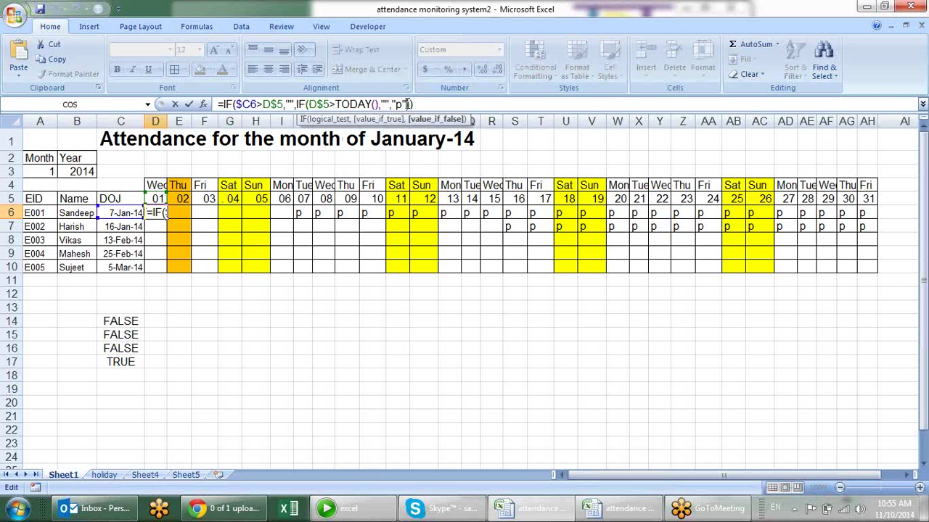
pyautogui.press('BackSpace')
pyautogui.press('BackSpace')
pyautogui.press('BackSpace')
pyautogui.write('IF(')
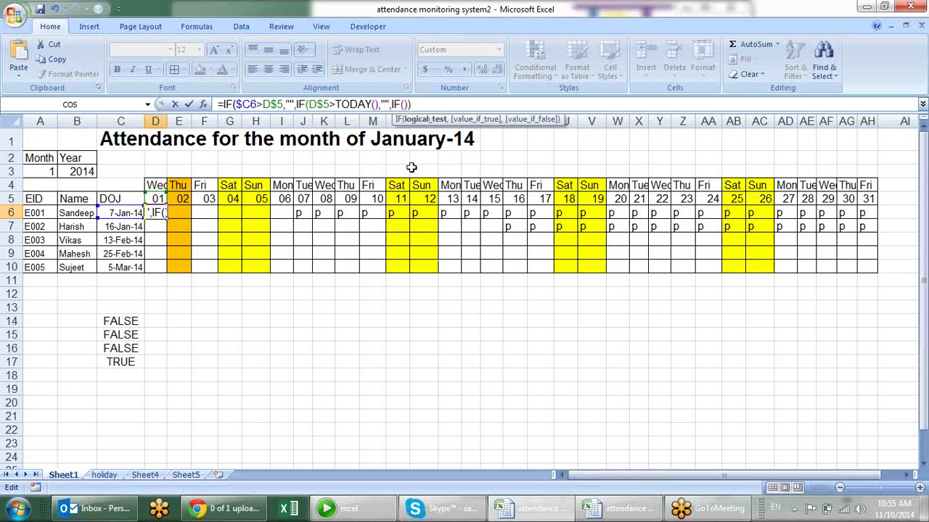
pyautogui.click(157, 186)
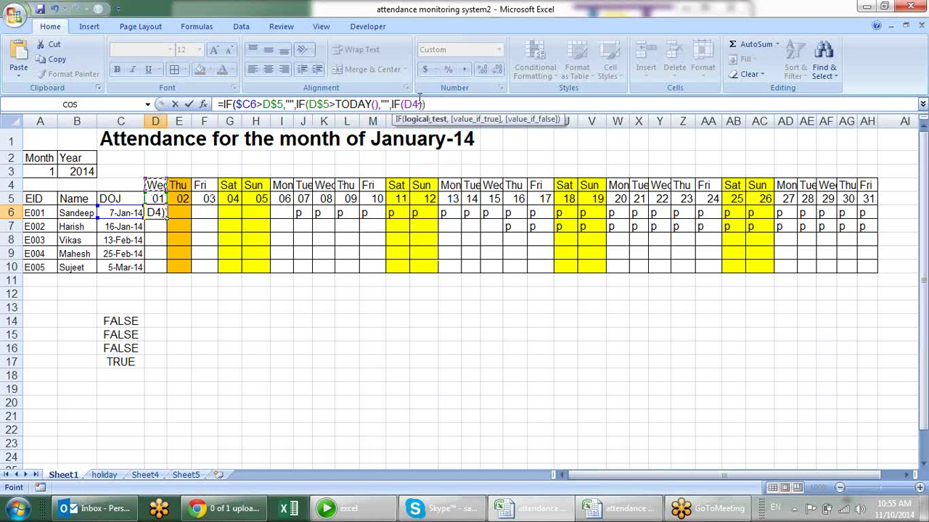
pyautogui.click(410, 104)
pyautogui.write('$')
pyautogui.write('OR(')
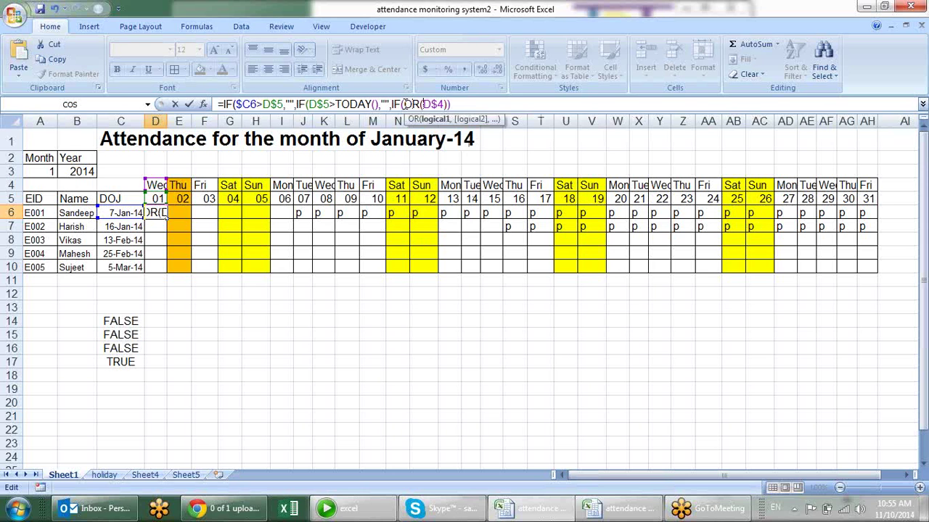
pyautogui.press('Right')
pyautogui.press('Right')
pyautogui.press('Right')
pyautogui.write('="s')
pyautogui.press('BackSpace')
pyautogui.press('BackSpace')
pyautogui.press('BackSpace')
pyautogui.write('SAT')
pyautogui.press('BackSpace')
pyautogui.press('BackSpace')
pyautogui.write('at",')
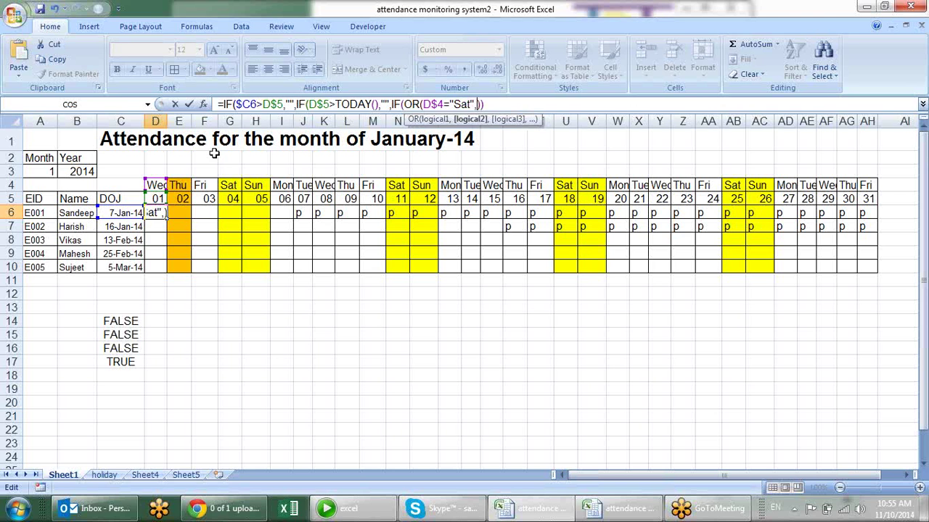
# Add the D$4="Sun" condition with "W/o" and "P" results, accepting Excel's correction
pyautogui.click(157, 185)
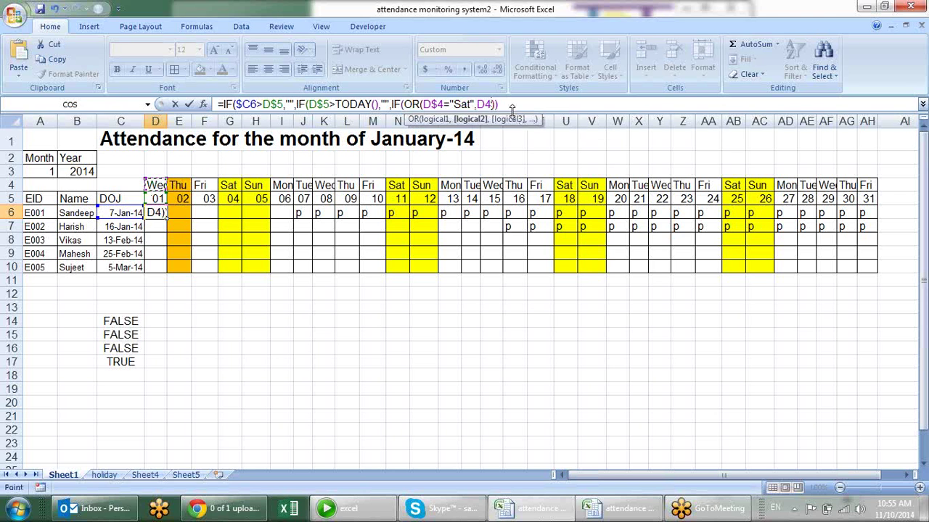
pyautogui.click(486, 105)
pyautogui.write('$5,')
pyautogui.press('BackSpace')
pyautogui.write('="Sun"')
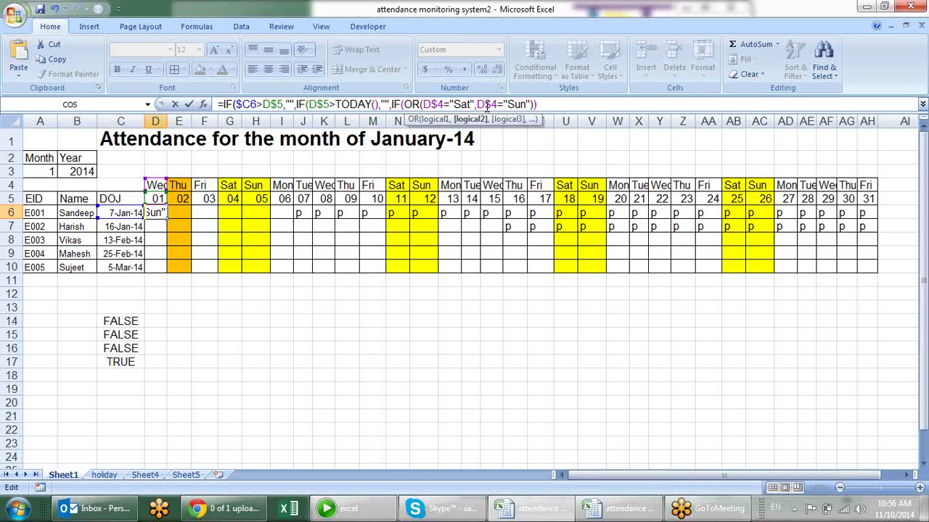
pyautogui.press('End')
pyautogui.press('Right')
pyautogui.write(',')
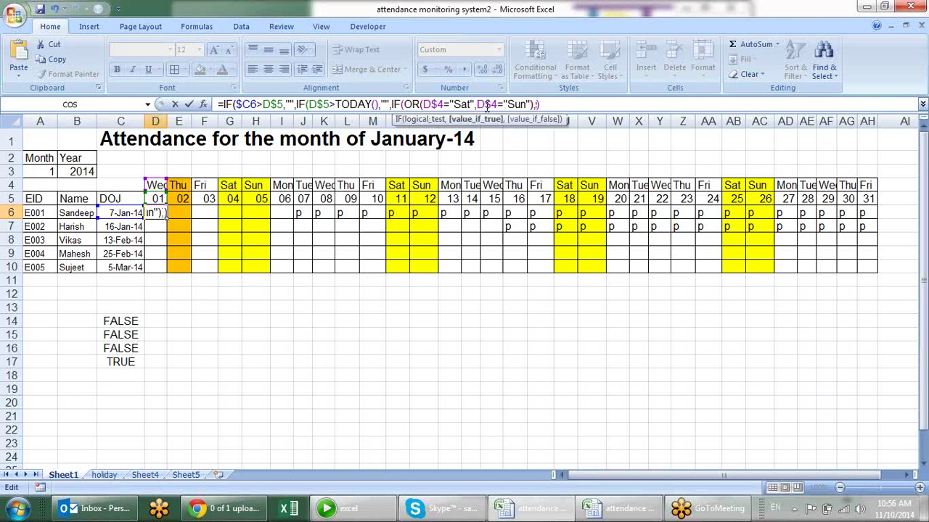
pyautogui.write('"W/o"')
pyautogui.write(',"P"')
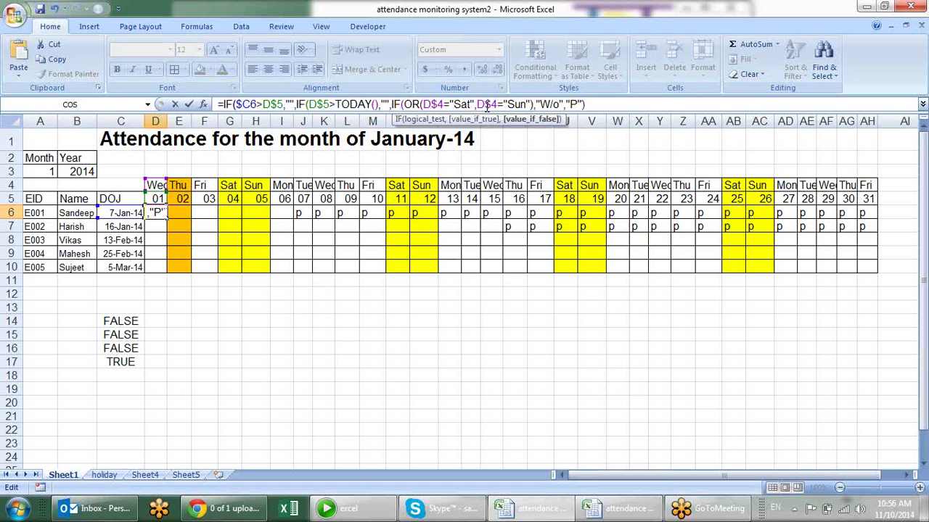
pyautogui.press('Return')
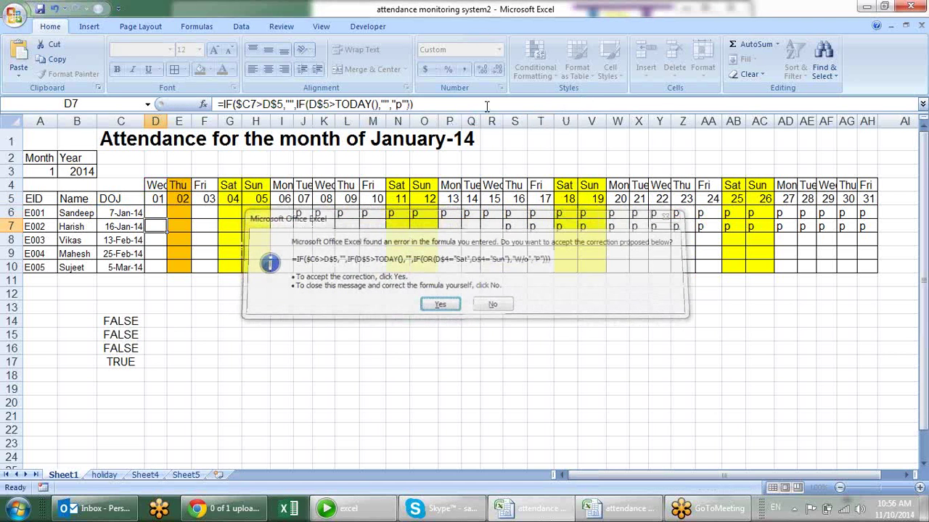
pyautogui.press('Return')
pyautogui.click(157, 213)
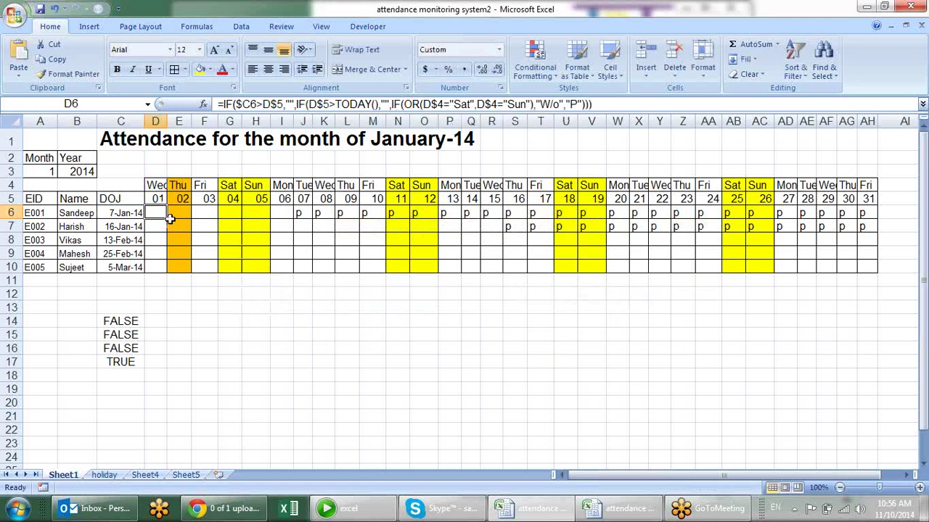
# Fill the weekend formula across D6:AH10 and spot-check W/o and P cells like U7, G6, E6
pyautogui.moveTo(167, 219)
pyautogui.mouseDown()
pyautogui.moveTo(868, 218)
pyautogui.moveTo(875, 280)
pyautogui.mouseUp()
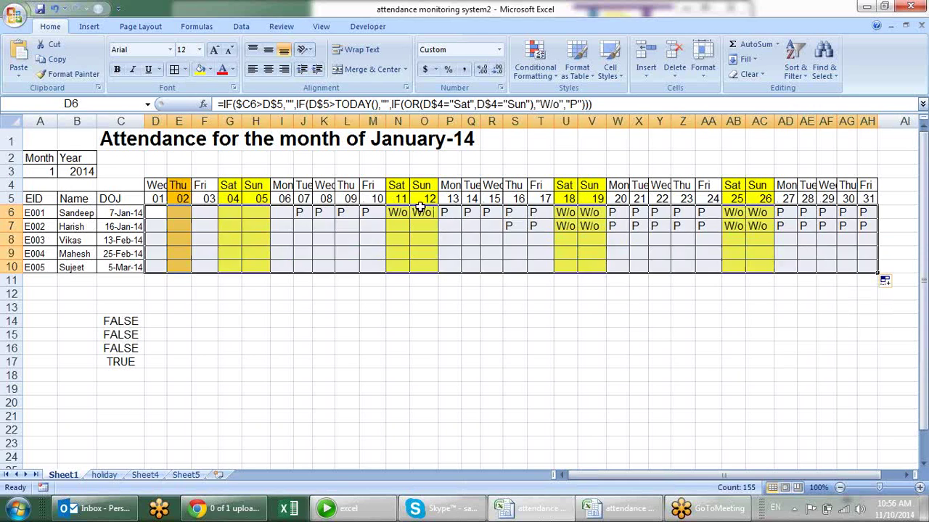
pyautogui.click(421, 212)
pyautogui.click(589, 214)
pyautogui.click(584, 227)
pyautogui.click(568, 226)
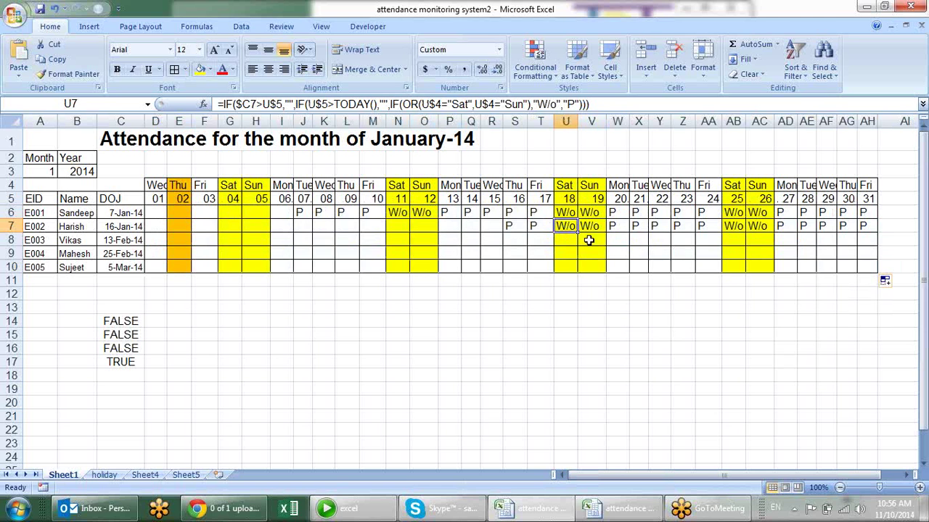
pyautogui.click(226, 214)
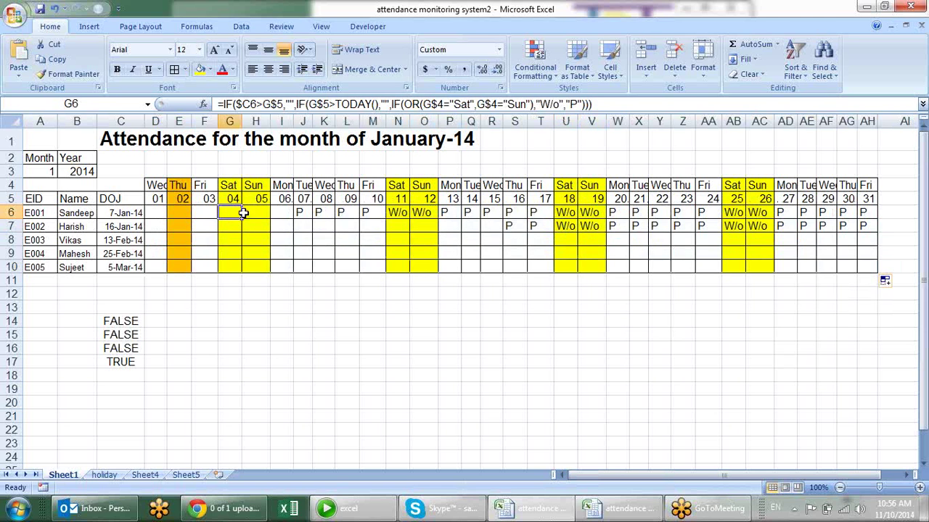
pyautogui.click(274, 212)
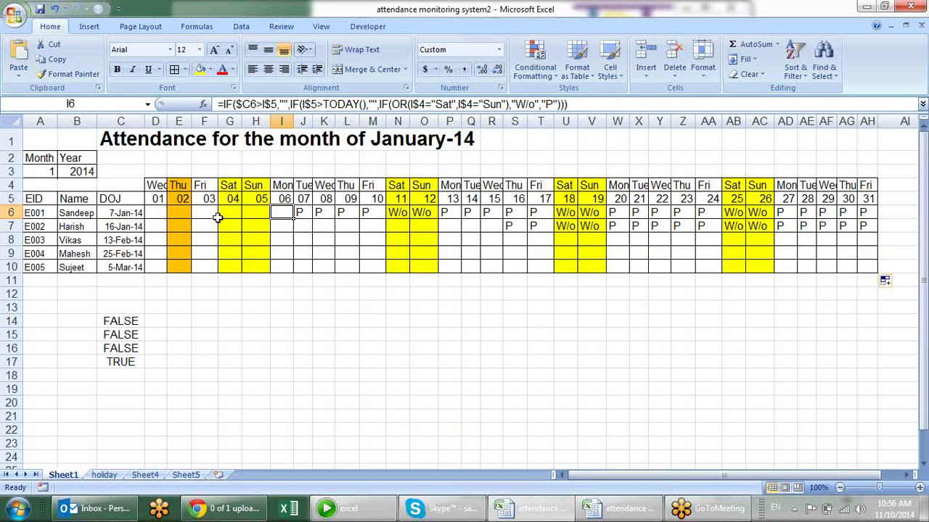
pyautogui.click(178, 212)
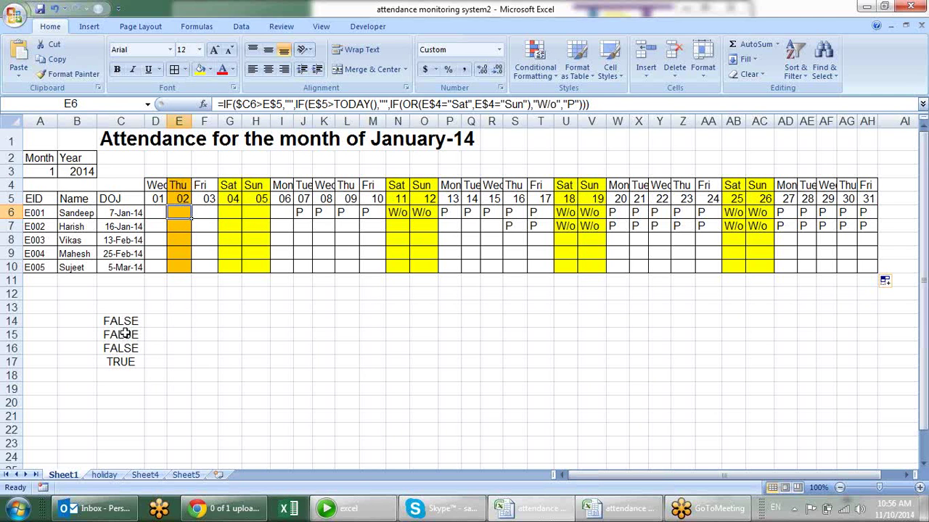
pyautogui.click(125, 334)
# Copy the COUNTIF(hl,…) holiday test expression from the C17 test formula
pyautogui.click(128, 350)
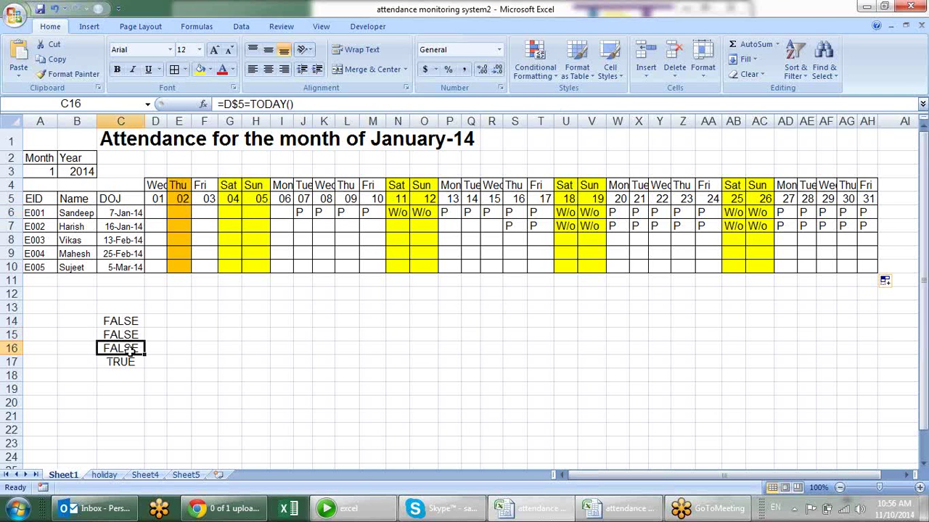
pyautogui.click(123, 363)
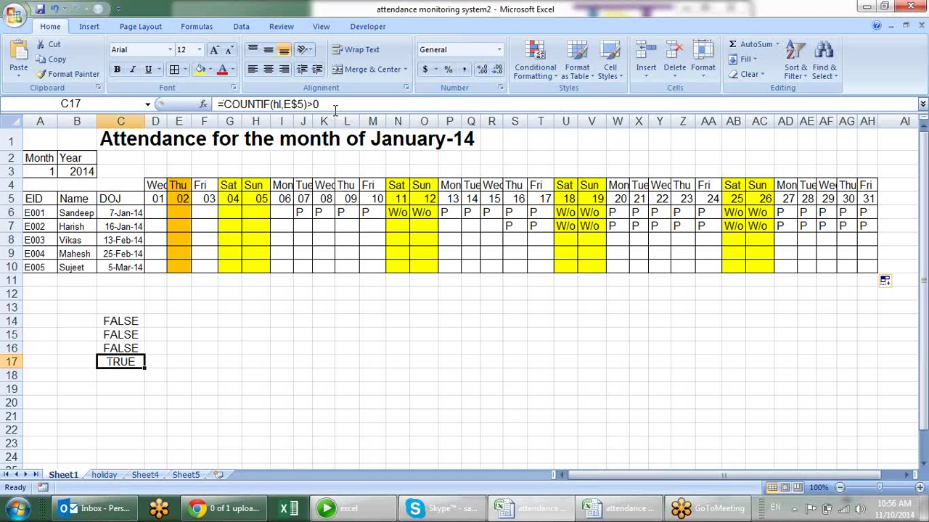
pyautogui.click(314, 104)
pyautogui.moveTo(237, 114); pyautogui.dragTo(219, 105)
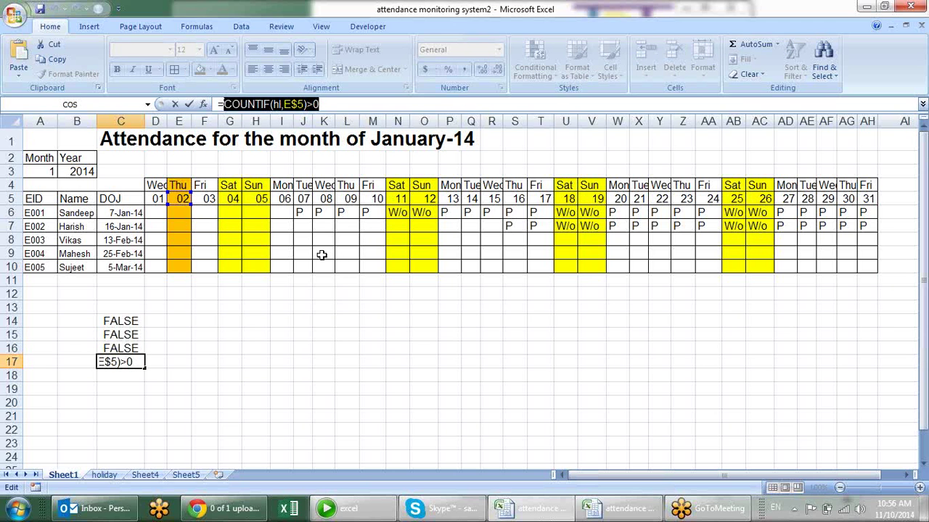
pyautogui.press('Escape')
pyautogui.click(158, 198)
pyautogui.press('F2')
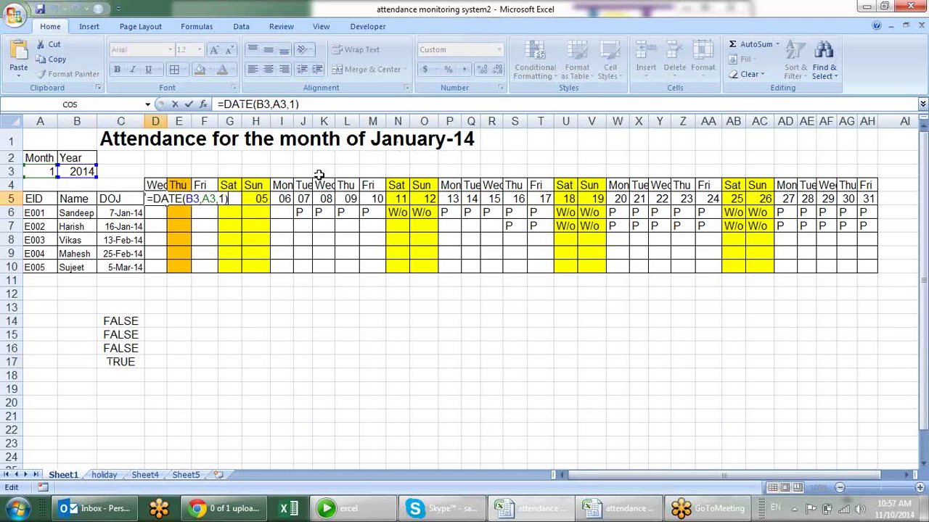
pyautogui.press('Escape')
# Replace D6's final "P" with IF(COUNTIF(hl,E$5)>0,"H","P")
pyautogui.doubleClick(154, 212)
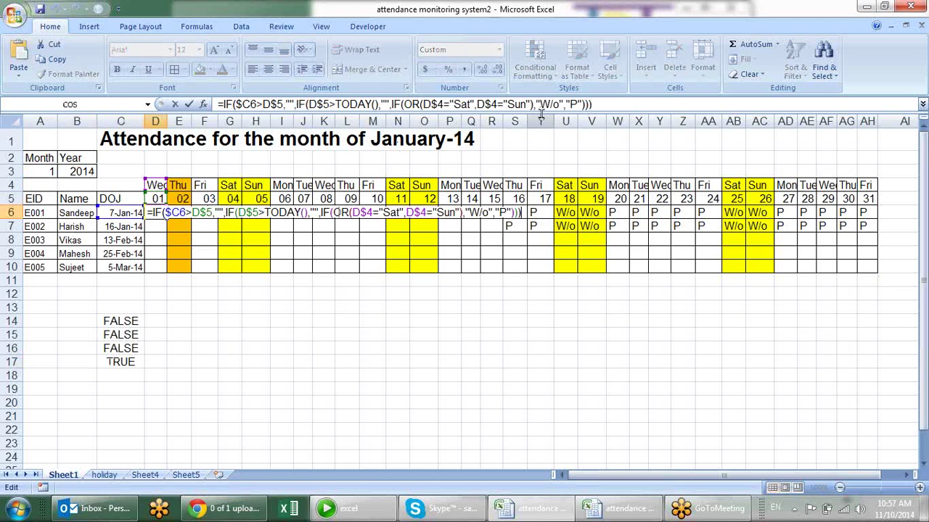
pyautogui.moveTo(581, 103); pyautogui.dragTo(566, 103)
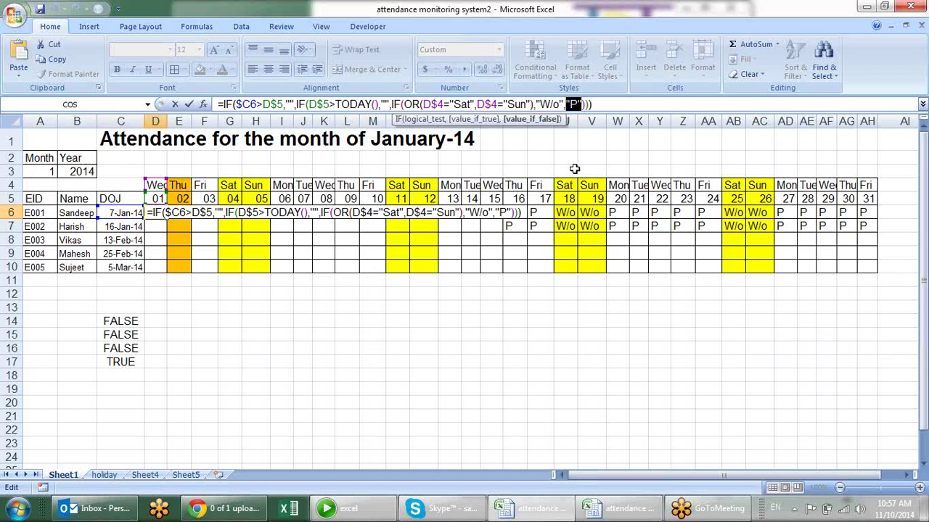
pyautogui.write('if')
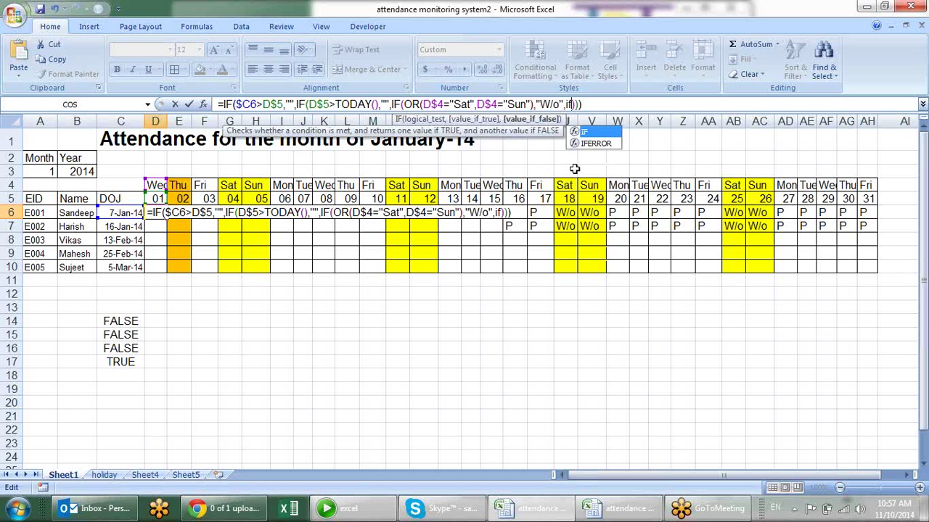
pyautogui.write('()')
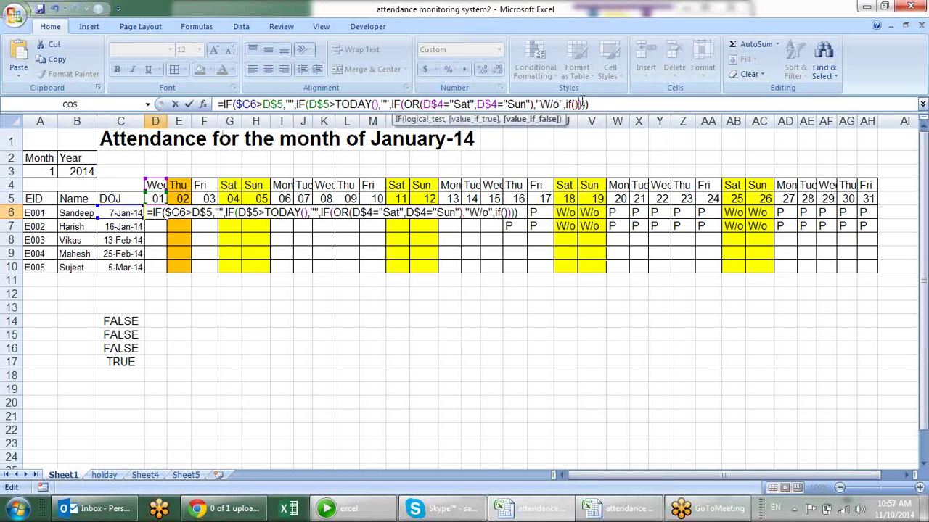
pyautogui.click(576, 104)
pyautogui.hotkey('ctrl', 'v')
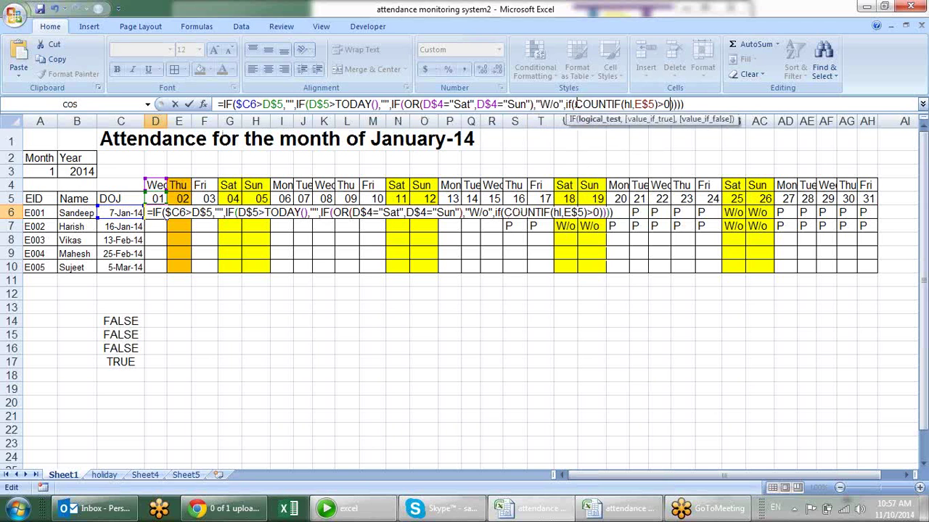
pyautogui.write(',"')
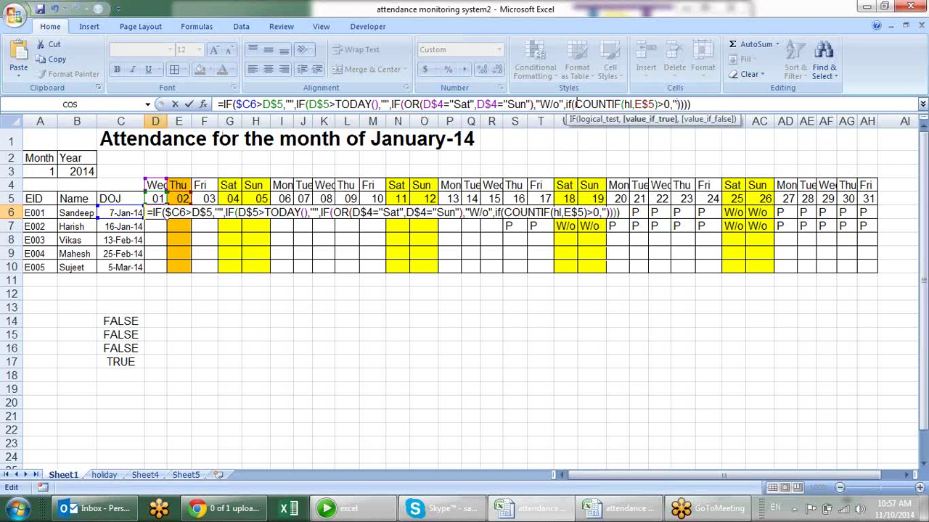
pyautogui.write('H","P"')
pyautogui.press('Return')
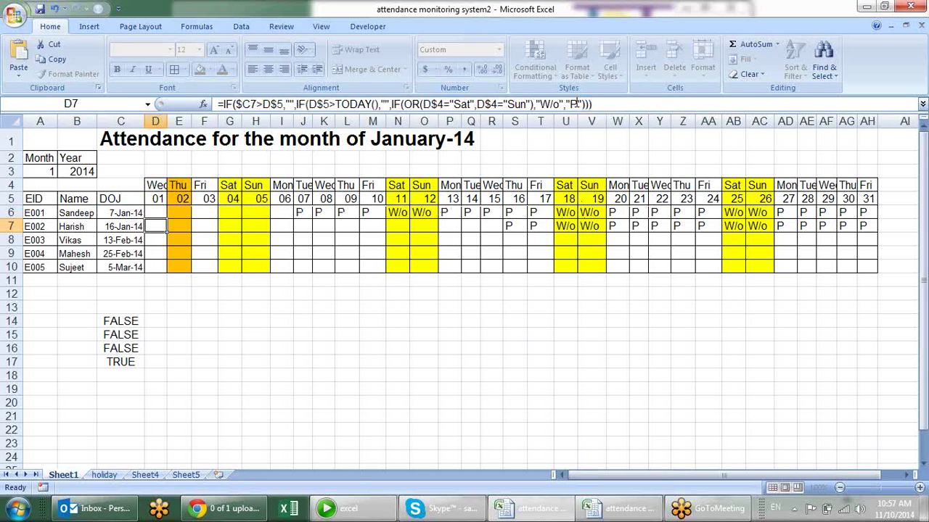
# Fill the updated D6 formula across D6:AH10 for every employee and day
pyautogui.doubleClick(155, 212)
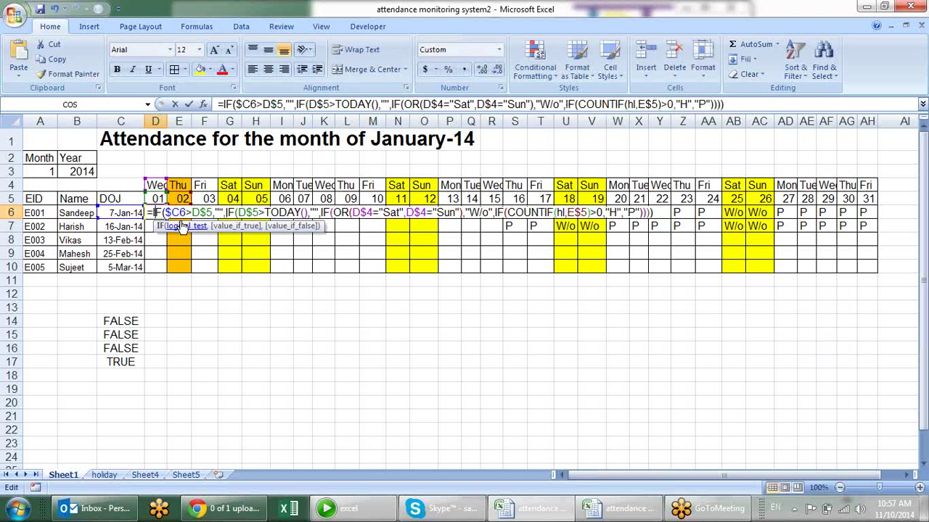
pyautogui.press('Escape')
pyautogui.moveTo(167, 220)
pyautogui.mouseDown()
pyautogui.moveTo(875, 225)
pyautogui.moveTo(877, 272)
pyautogui.mouseUp()
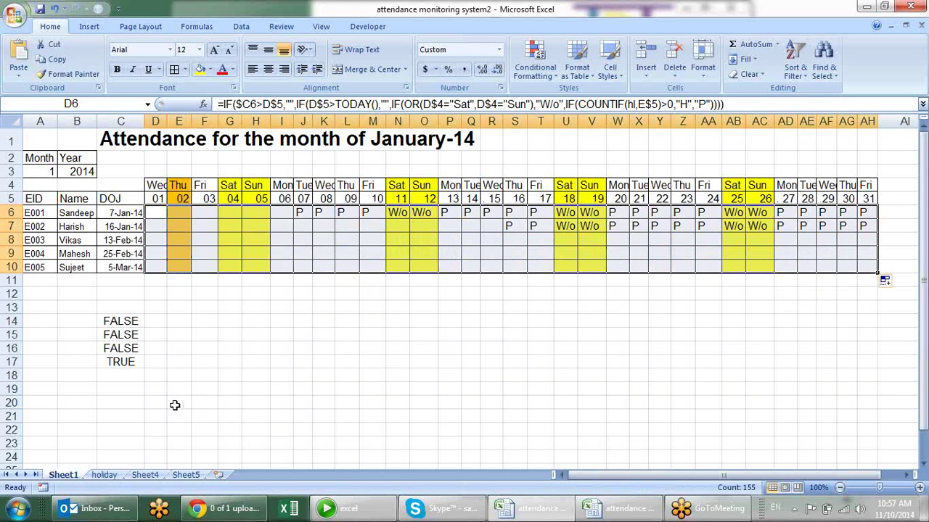
# Enter 9-jan-14 as the first holiday date (Id-E-Milad), then view the attendance grid on Sheet1
pyautogui.click(105, 474)
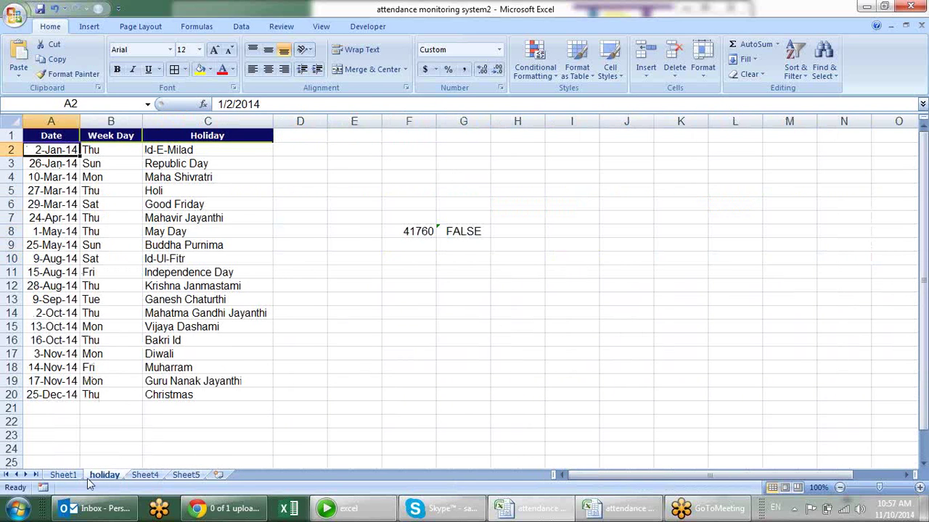
pyautogui.click(63, 475)
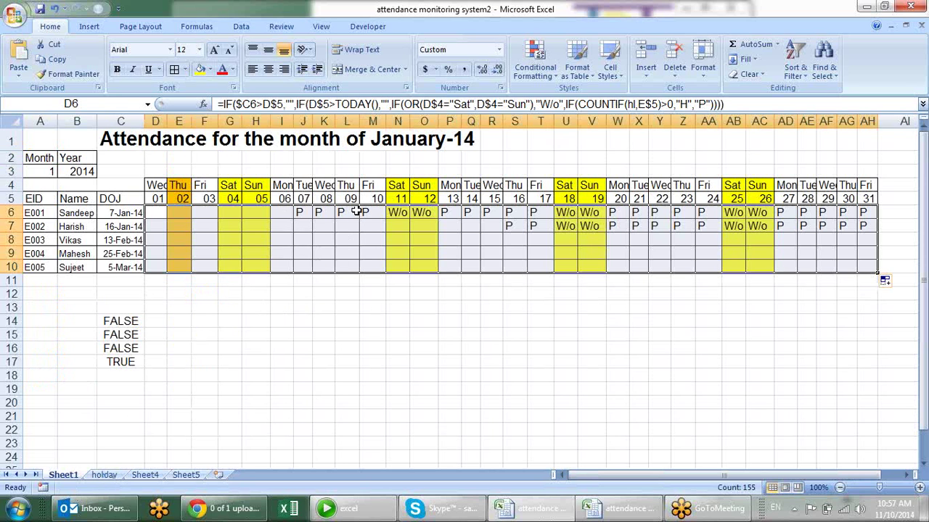
pyautogui.click(104, 476)
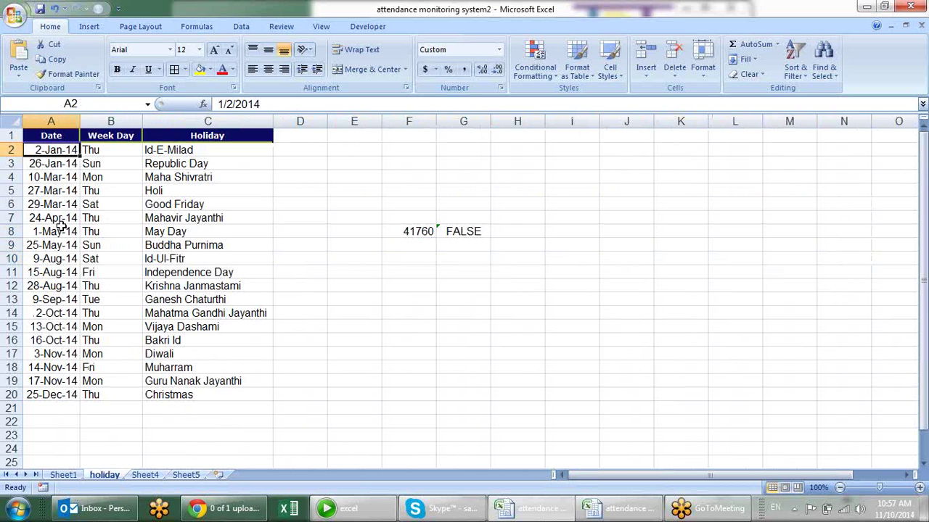
pyautogui.write('9-jan-14')
pyautogui.press('Return')
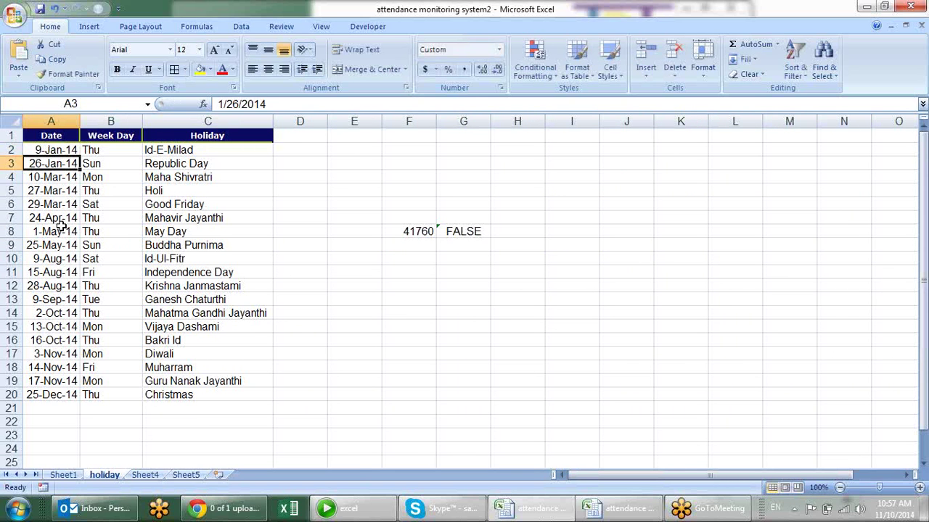
pyautogui.click(63, 476)
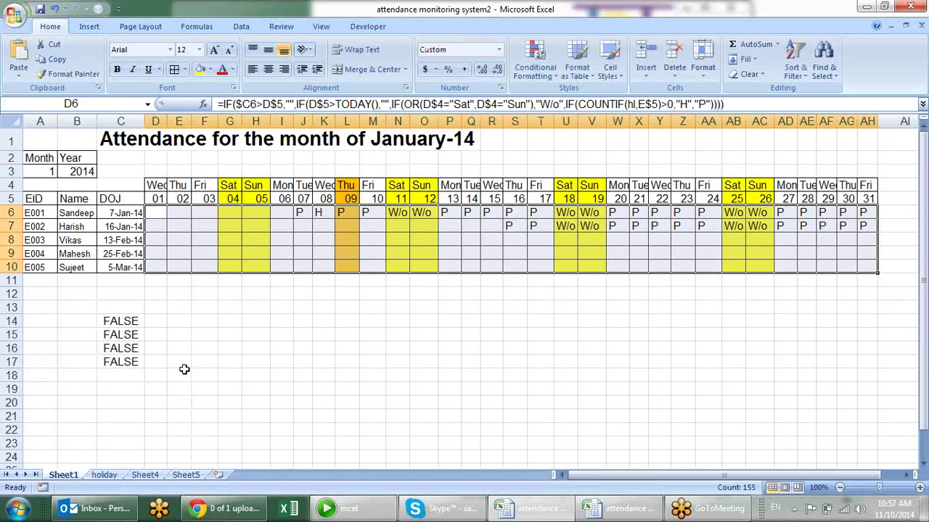
# Check the formula in cell K6 of the attendance grid
pyautogui.click(319, 211)
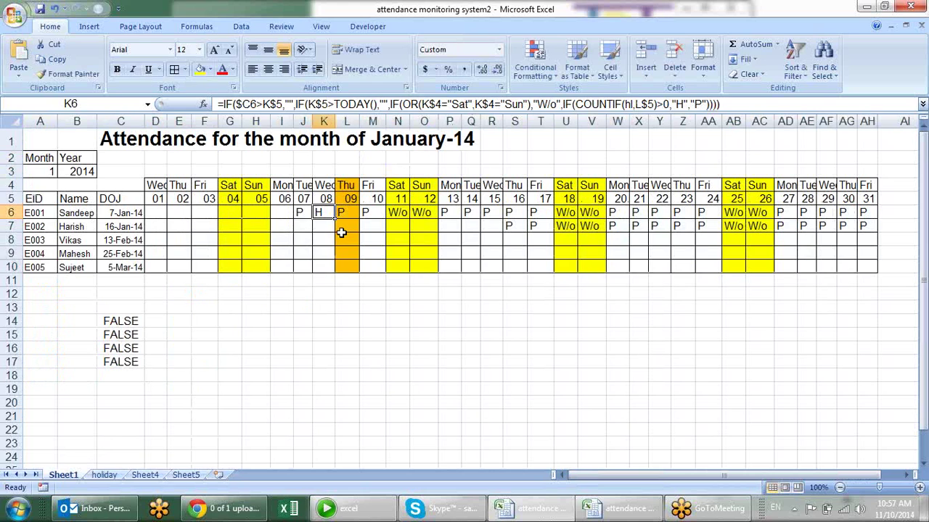
pyautogui.scroll(-3, 394, 235)
pyautogui.scroll(-2, 394, 234)
pyautogui.scroll(2, 394, 235)
pyautogui.scroll(3, 394, 235)
# Close the finished October reference workbook without saving
pyautogui.hotkey('ctrl', 'Tab')
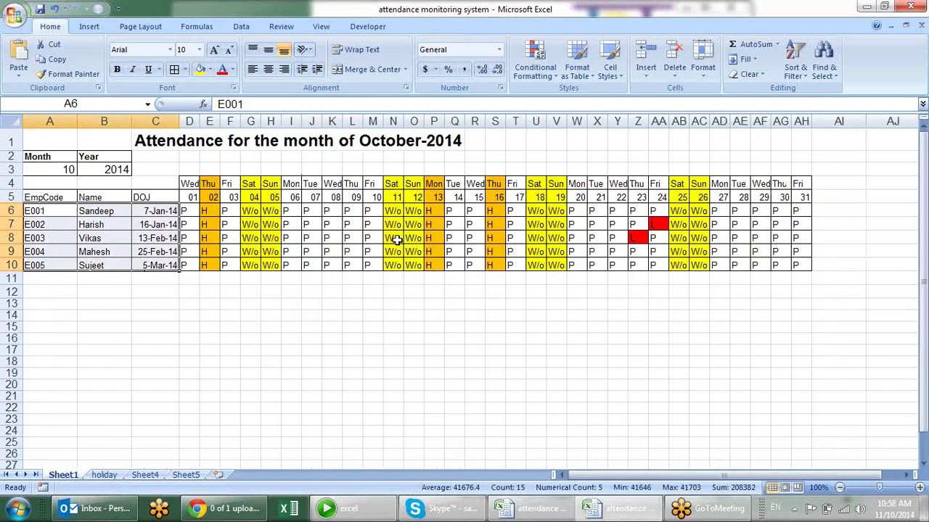
pyautogui.hotkey('ctrl', 'Tab')
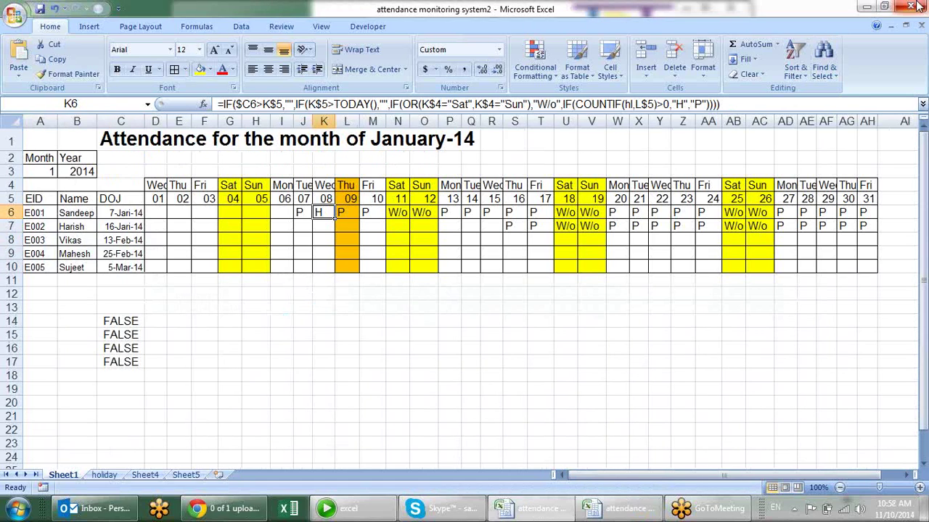
pyautogui.click(912, 6)
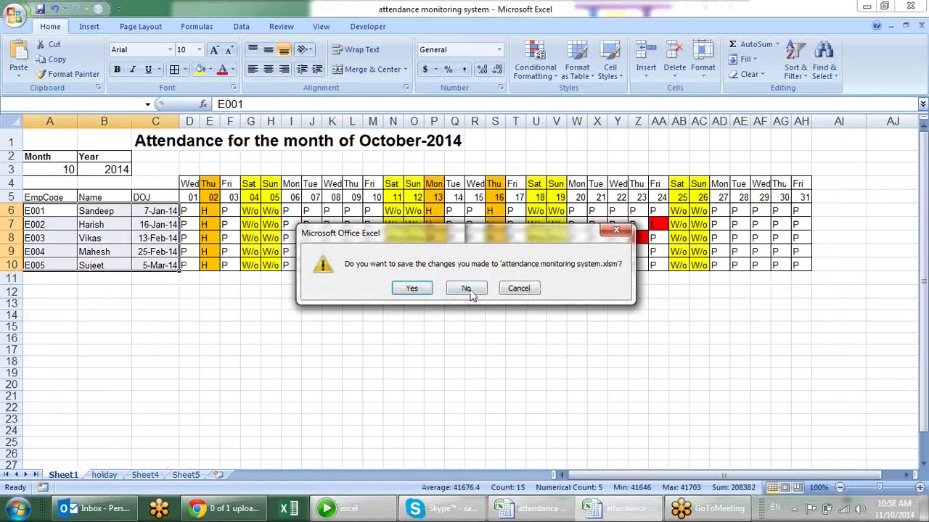
pyautogui.click(468, 289)
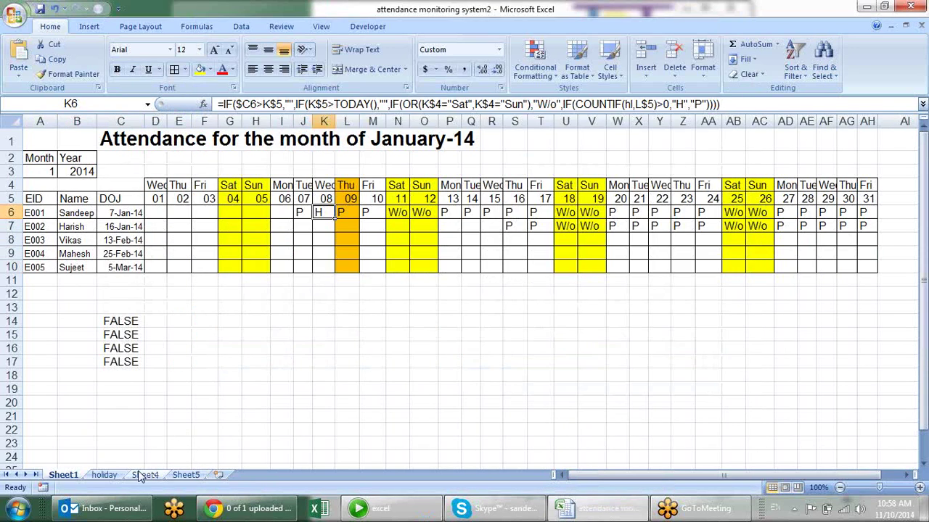
# Show Sheet4's leave log of employee IDs, names and dates
pyautogui.click(143, 476)
pyautogui.click(105, 474)
pyautogui.click(145, 474)
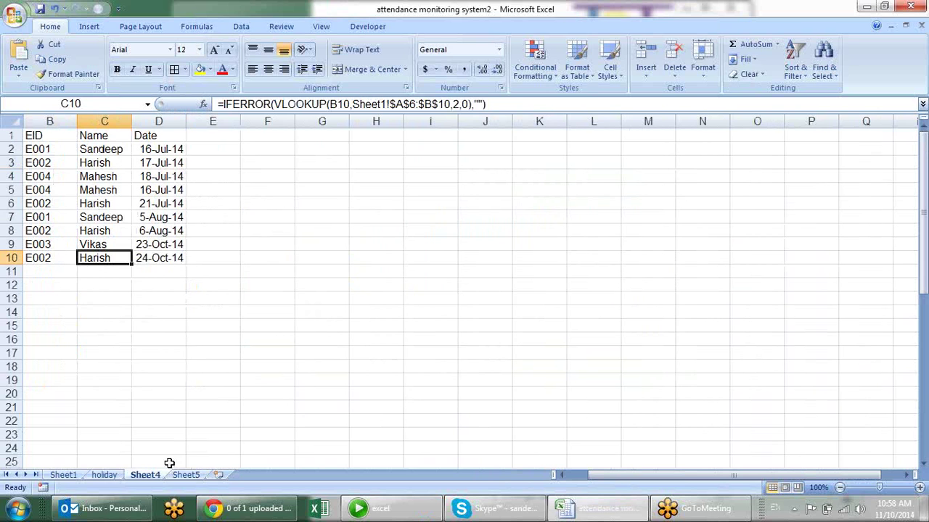
# Return to Sheet1's January-14 grid and select the D6 attendance formula
pyautogui.click(62, 475)
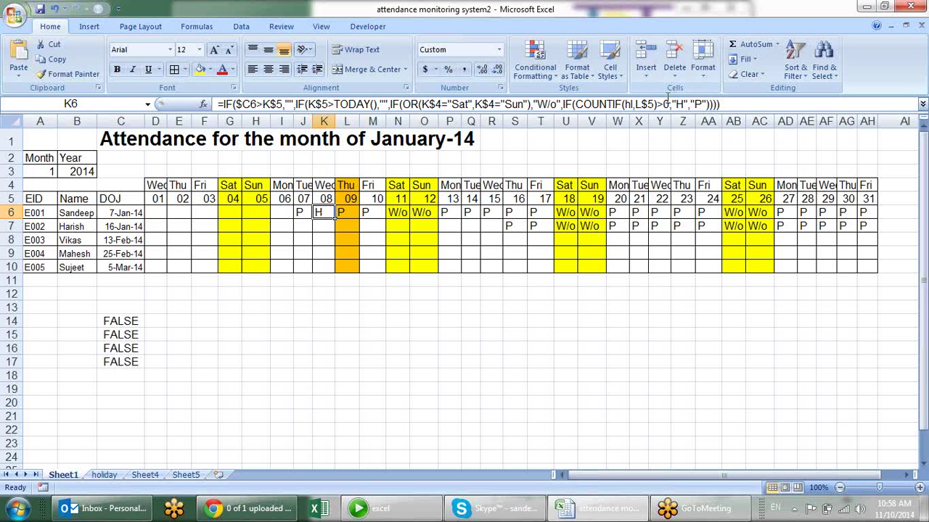
pyautogui.click(157, 214)
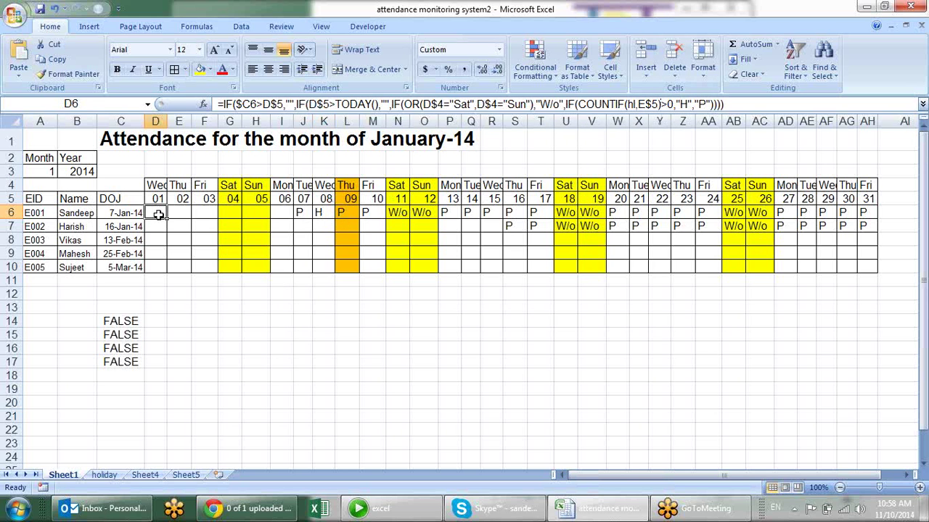
# Point D6's holiday check at its own date, COUNTIF(hl,D$5)
pyautogui.press('F2')
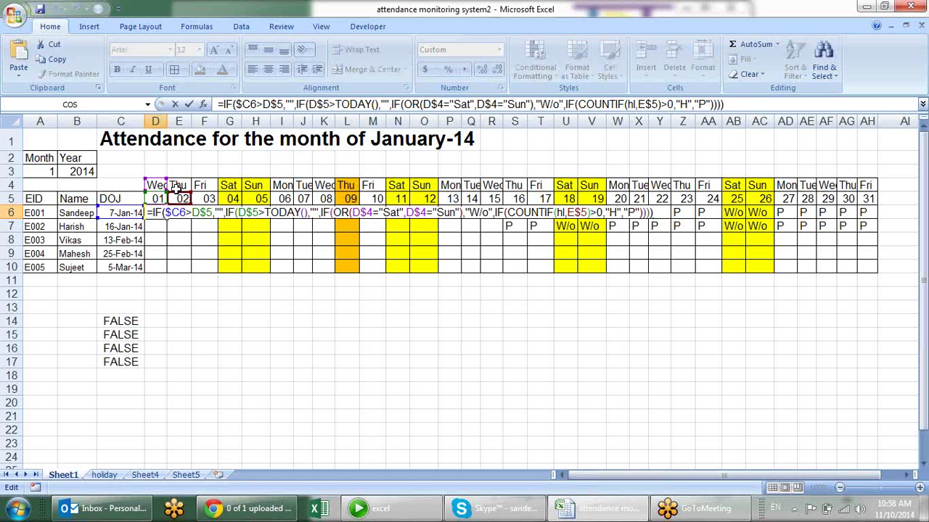
pyautogui.click(155, 199)
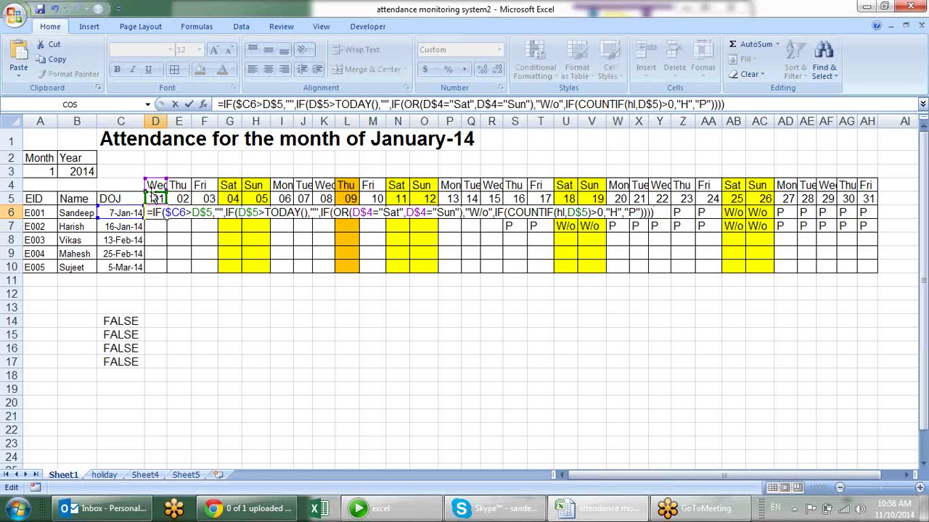
pyautogui.press('Return')
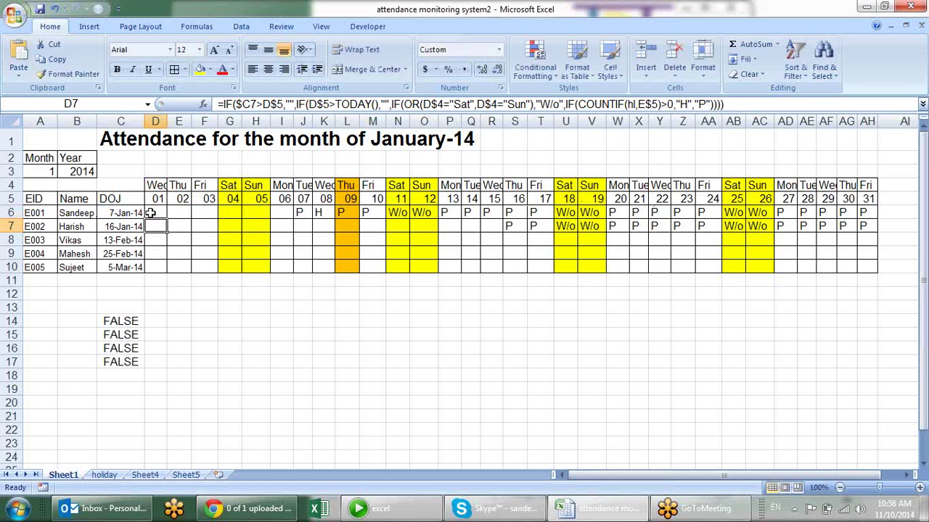
# Refill the corrected formula over D6:AH10 and check holiday cell L6
pyautogui.click(160, 215)
pyautogui.moveTo(160, 215)
pyautogui.mouseDown()
pyautogui.moveTo(864, 217)
pyautogui.moveTo(877, 269)
pyautogui.mouseUp()
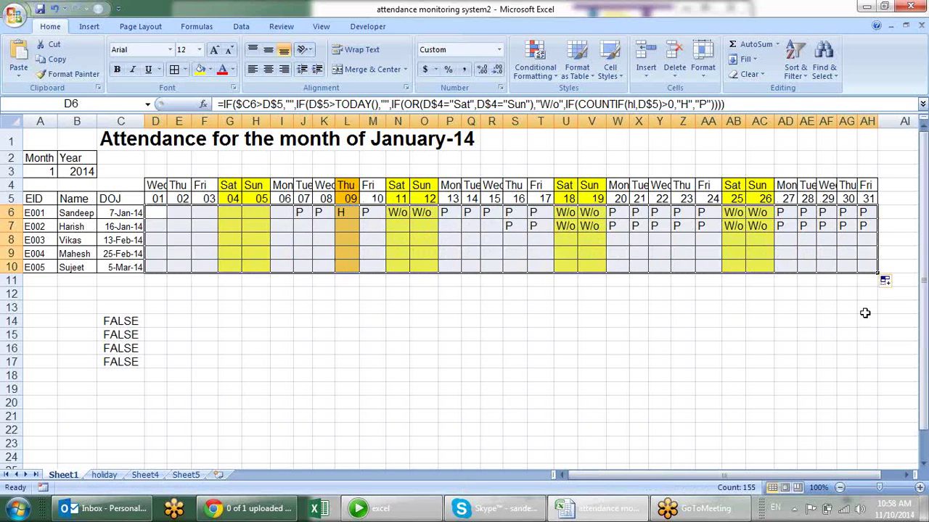
pyautogui.click(557, 335)
pyautogui.click(341, 212)
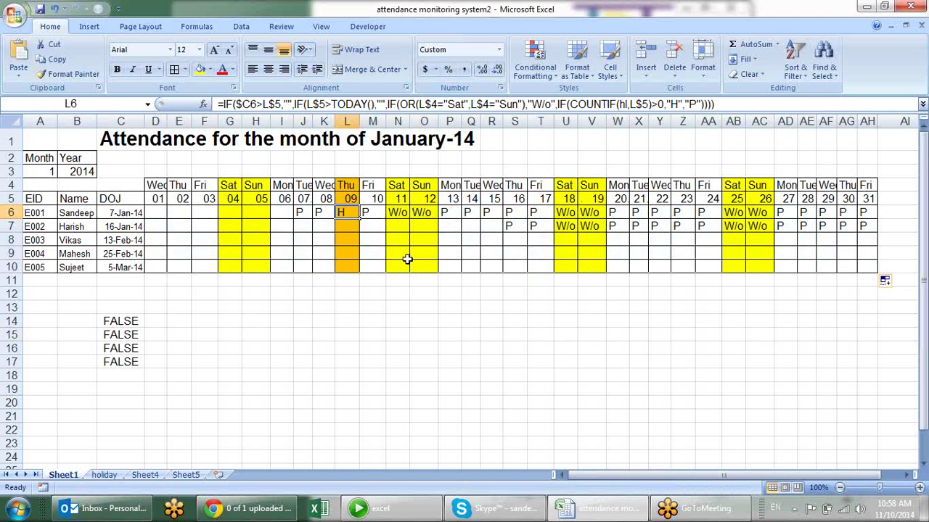
# Try months 7 and 11 in the A3 month dropdown and inspect D6's formula
pyautogui.click(40, 171)
pyautogui.click(64, 172)
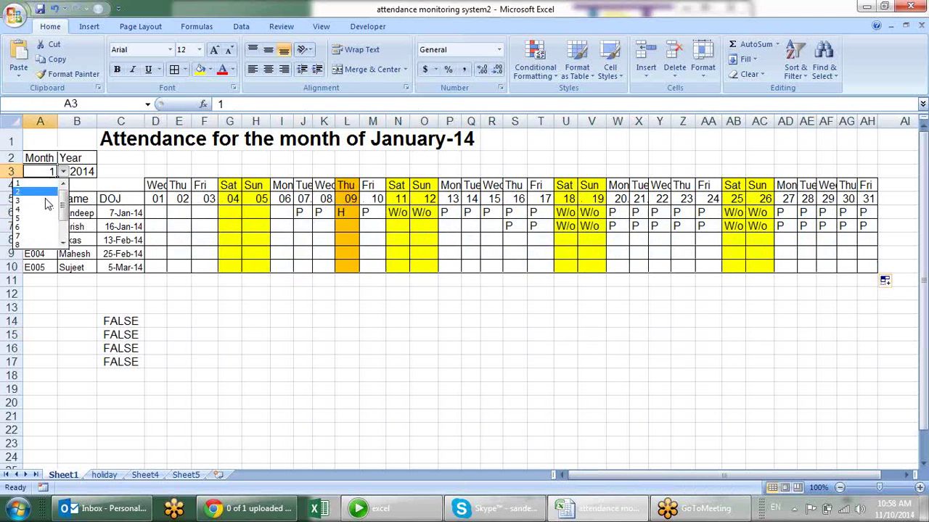
pyautogui.click(44, 237)
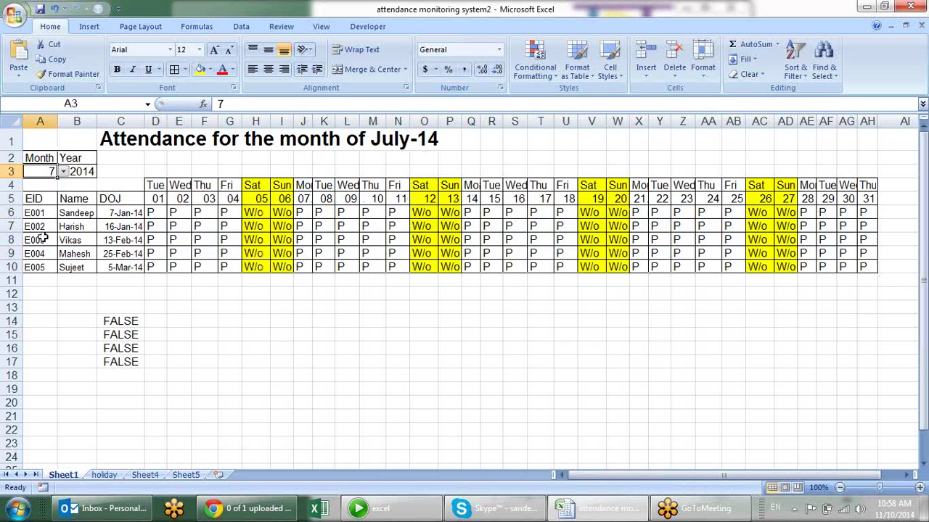
pyautogui.click(64, 171)
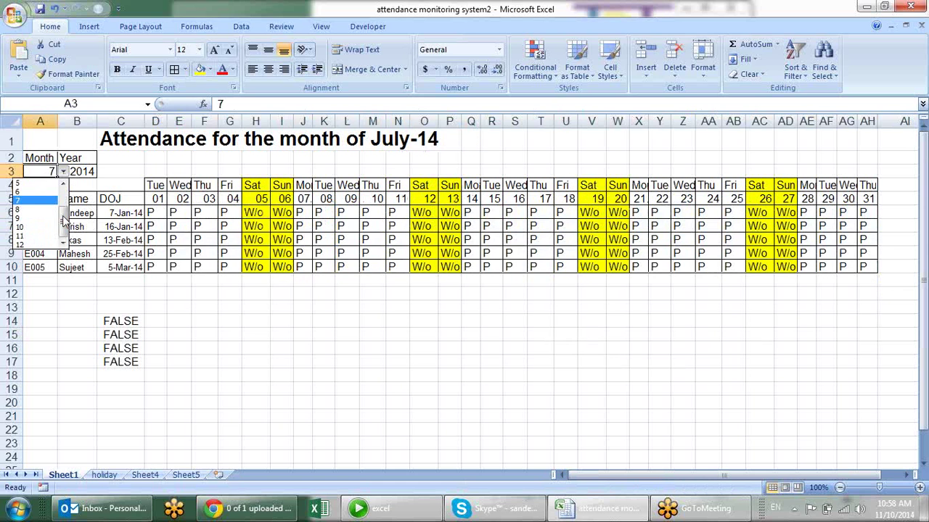
pyautogui.click(48, 237)
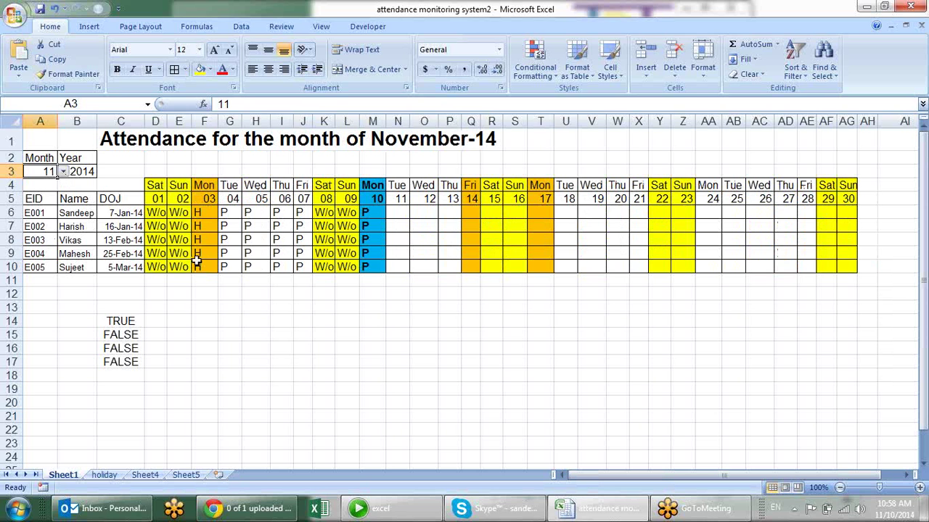
pyautogui.click(158, 212)
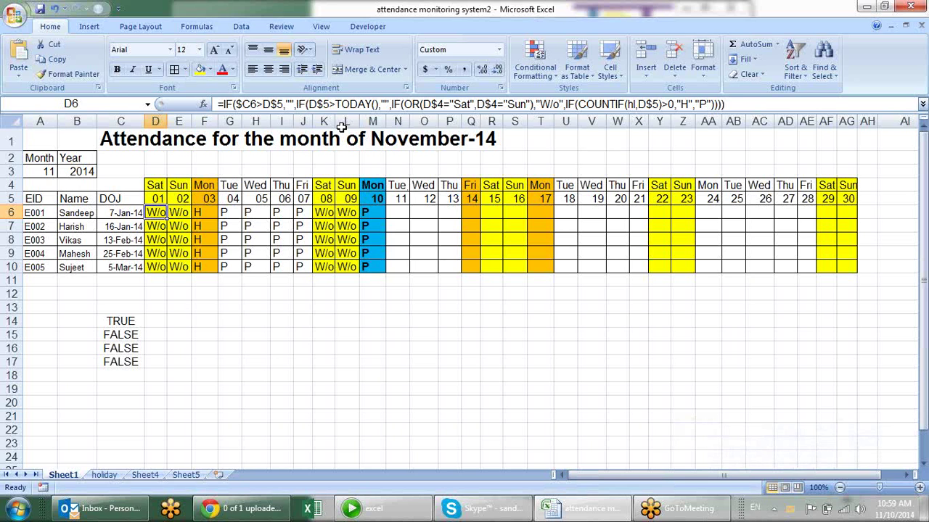
# Set the A3 month back to 7 for July-14
pyautogui.click(45, 173)
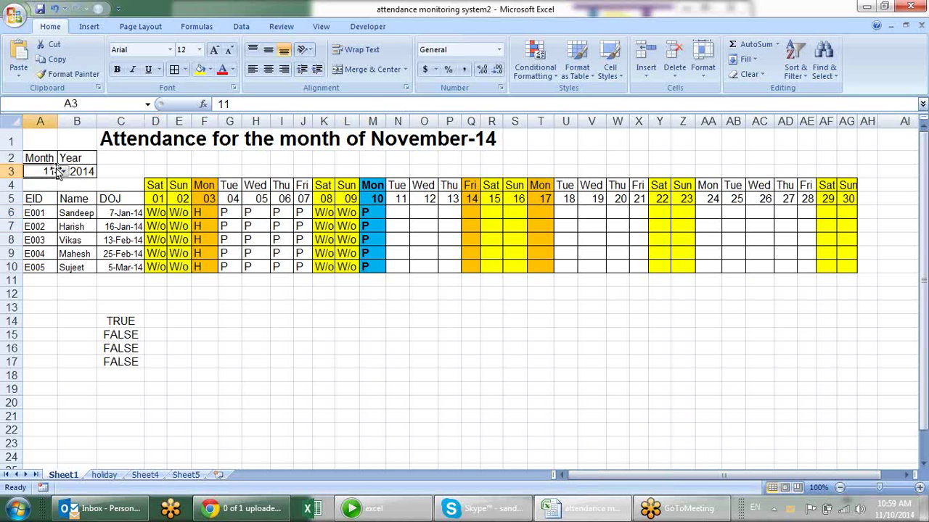
pyautogui.click(64, 172)
pyautogui.click(37, 203)
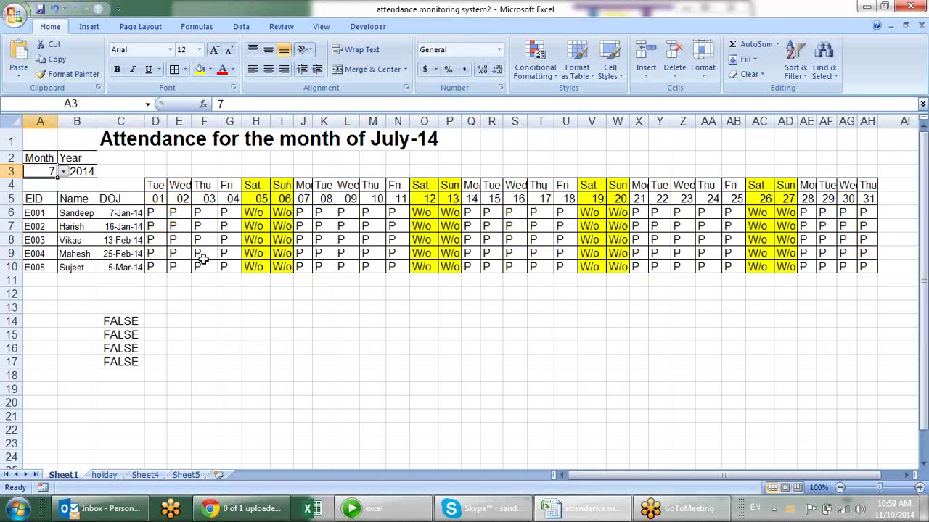
pyautogui.click(378, 295)
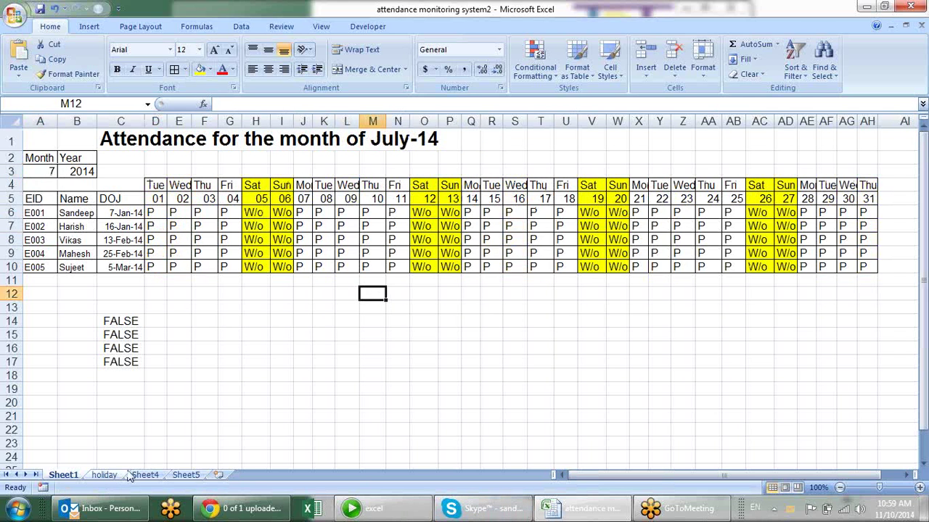
# Inspect Sheet4's employee ID dropdown and the VLOOKUP name formula in C2
pyautogui.click(187, 476)
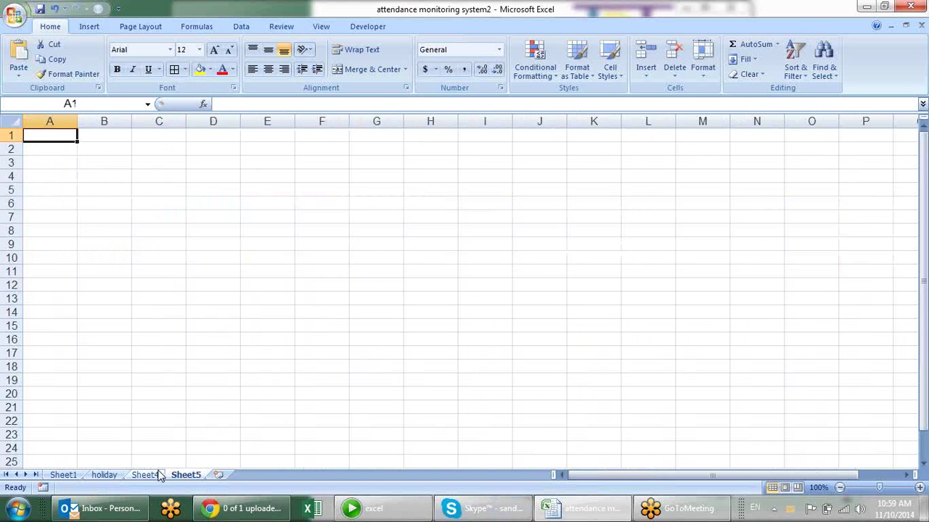
pyautogui.click(156, 476)
pyautogui.click(58, 148)
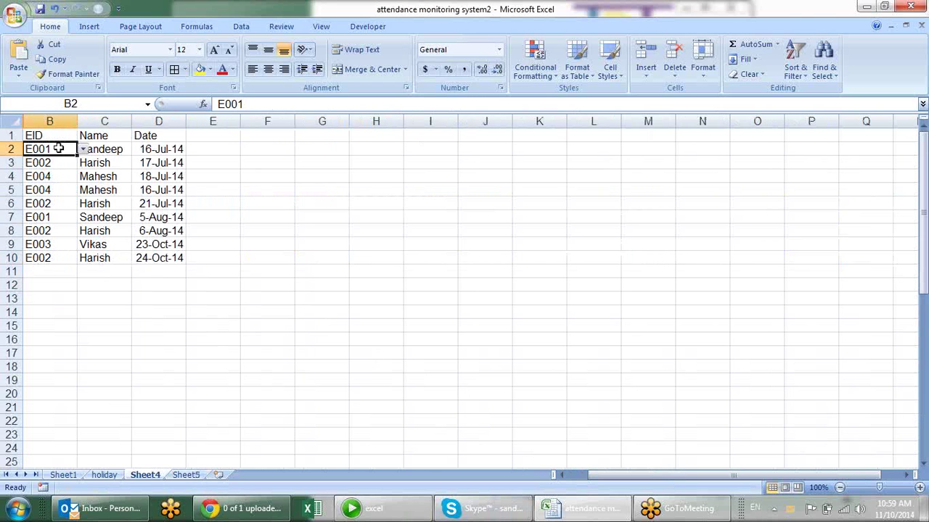
pyautogui.click(79, 150)
pyautogui.click(71, 149)
pyautogui.click(84, 149)
pyautogui.press('Escape')
pyautogui.click(127, 150)
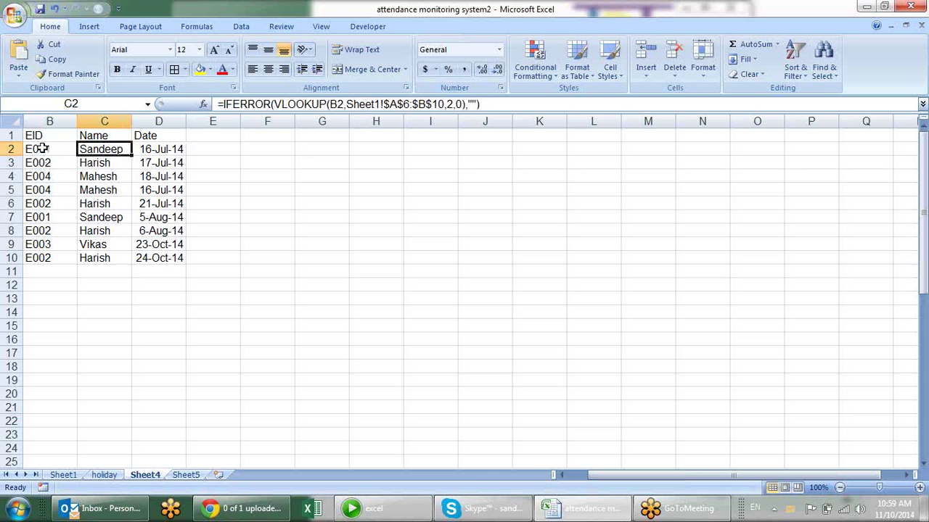
# Review IDs A6:B11 on Sheet1, then pick E002 in Sheet4 B11 and select D11
pyautogui.click(69, 477)
pyautogui.moveTo(34, 213); pyautogui.dragTo(82, 282)
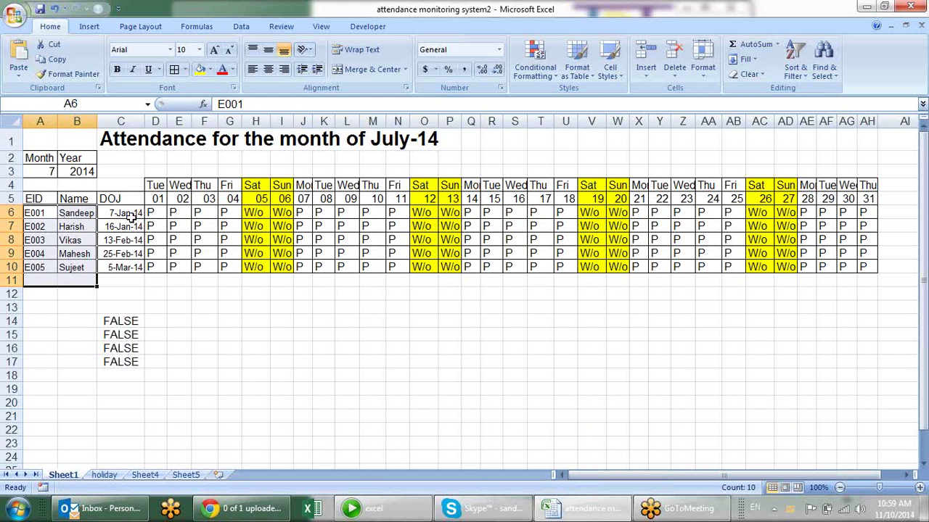
pyautogui.click(105, 476)
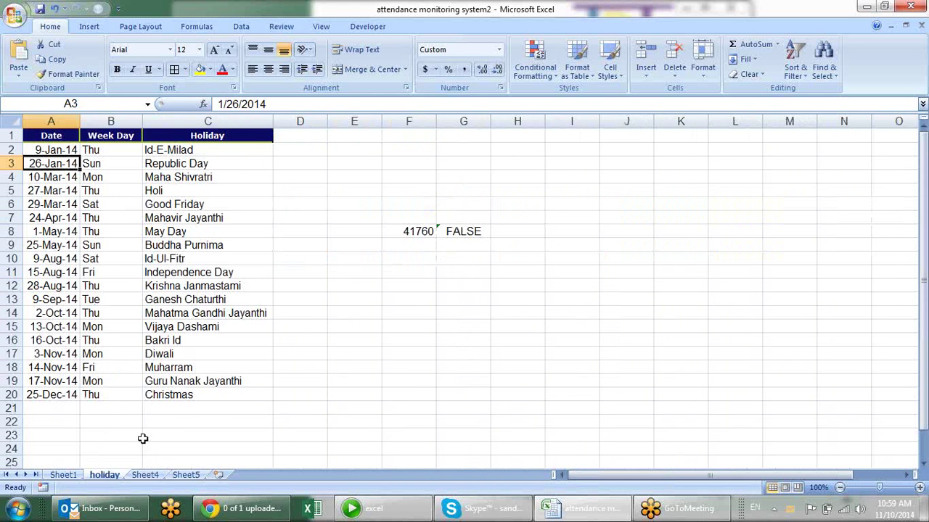
pyautogui.click(146, 474)
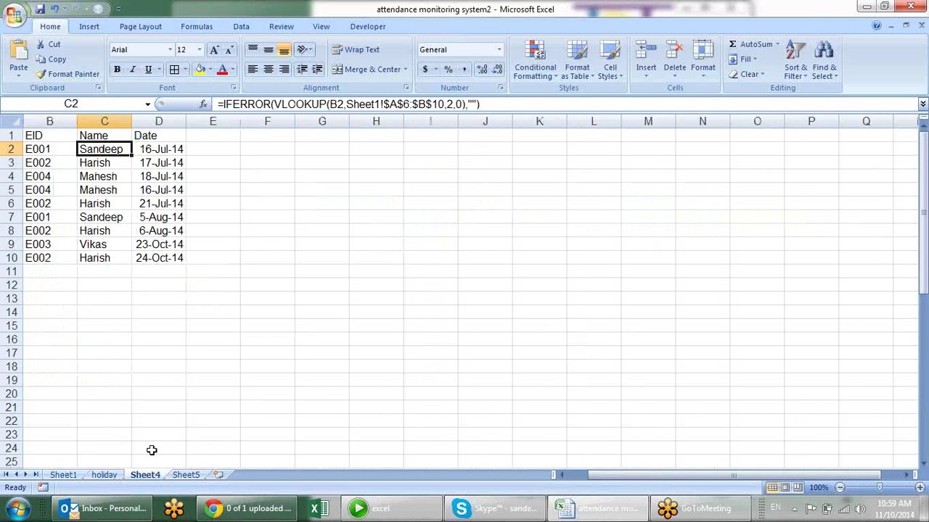
pyautogui.click(51, 272)
pyautogui.click(83, 271)
pyautogui.click(72, 291)
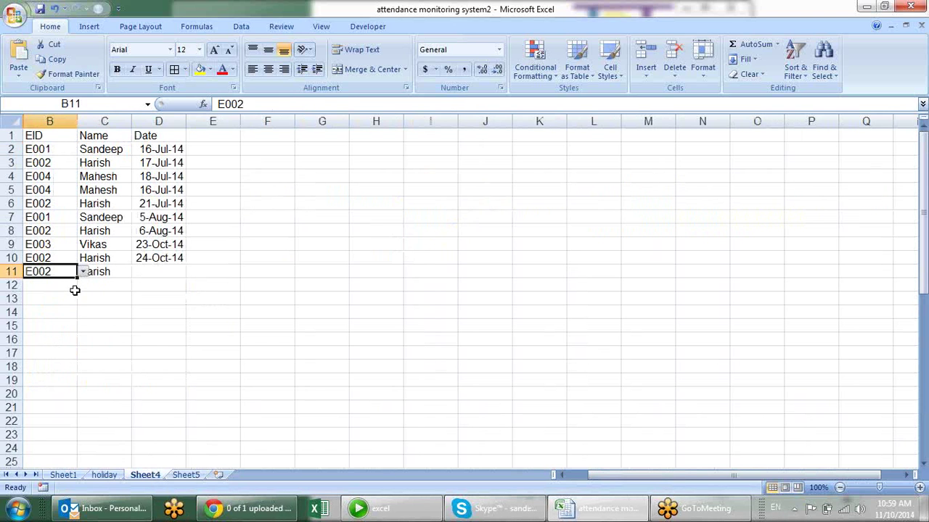
pyautogui.click(112, 271)
pyautogui.click(166, 273)
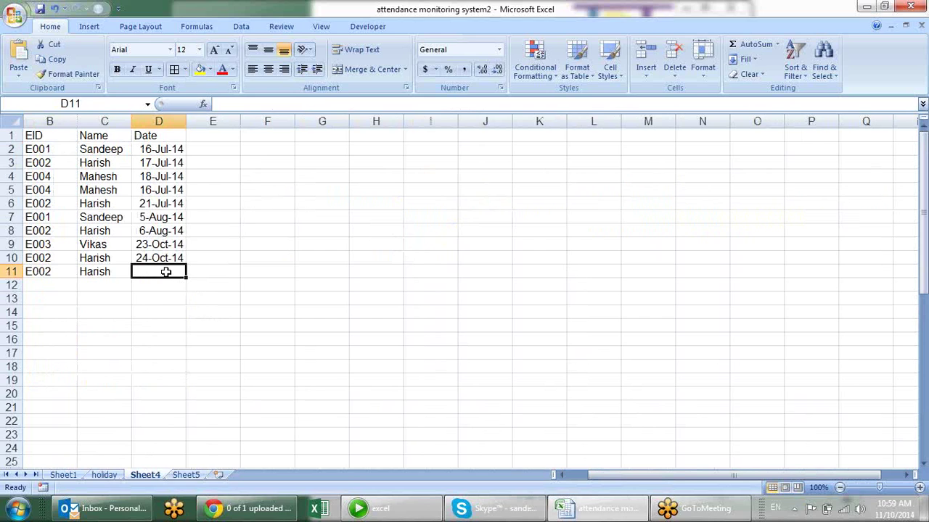
# Inspect the 4 July formula in G6 on Sheet1, then view the holiday sheet
pyautogui.click(64, 474)
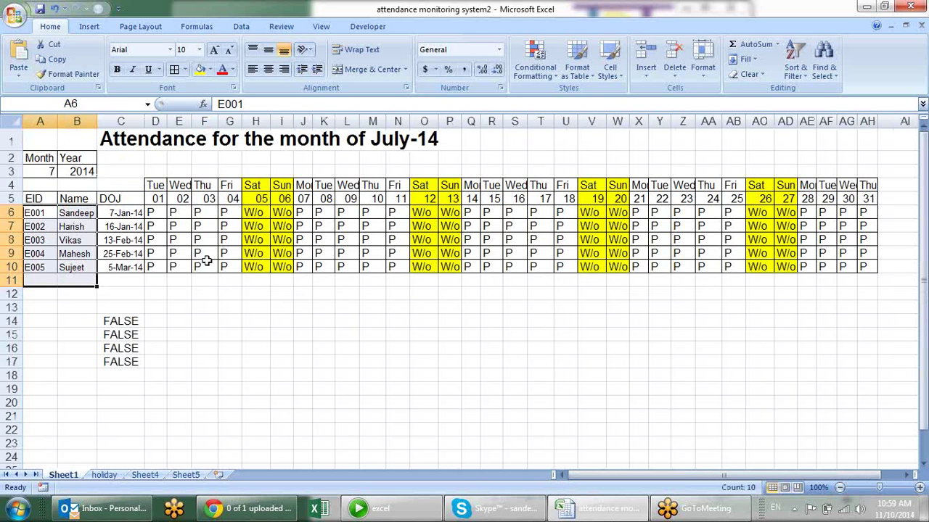
pyautogui.click(140, 308)
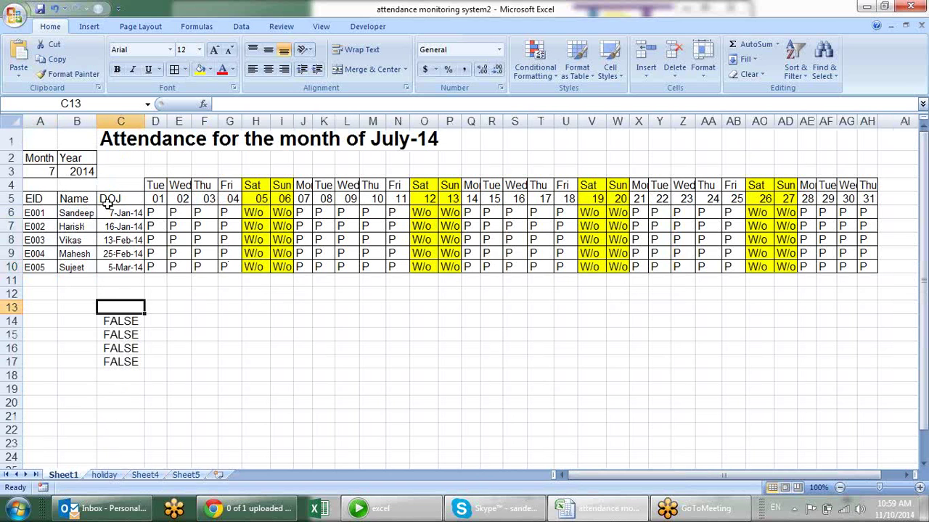
pyautogui.click(225, 213)
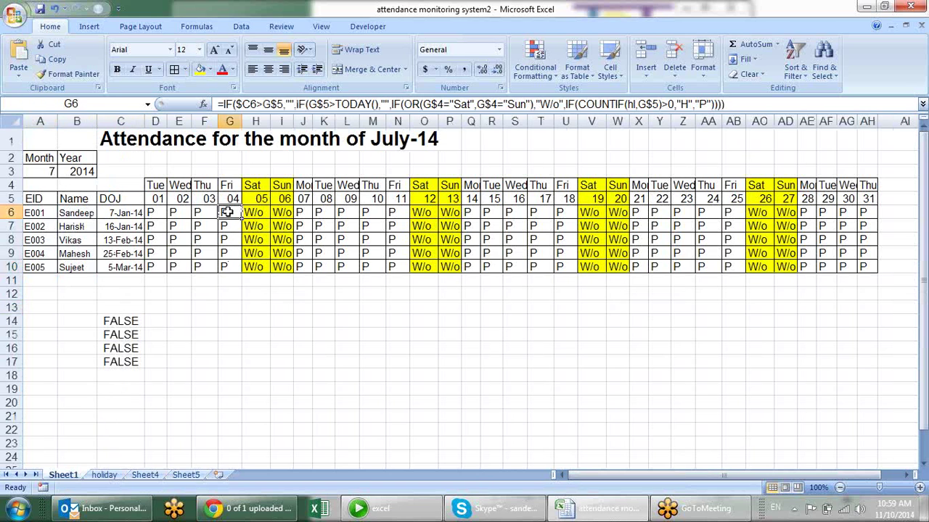
pyautogui.click(109, 476)
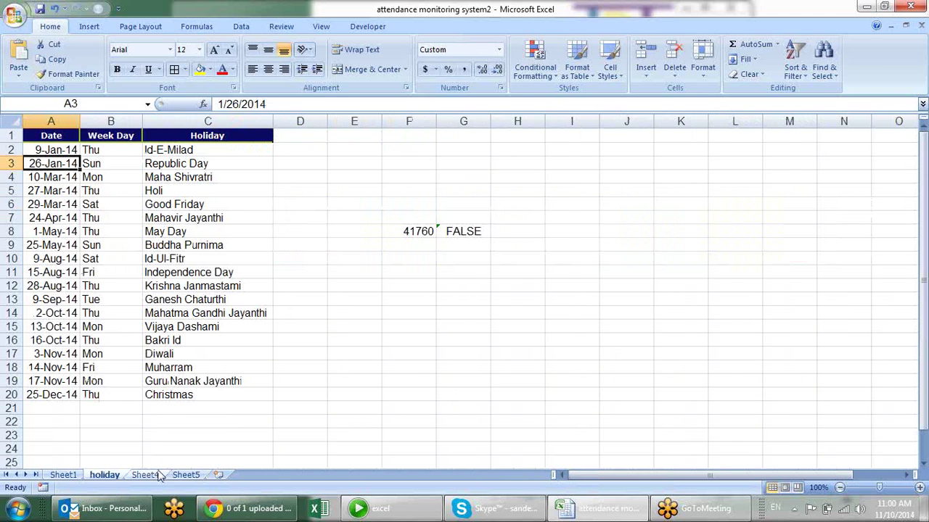
# Enter the 4-Jul-14 leave date in Sheet4 D11 for E002, then return to Sheet1
pyautogui.click(160, 475)
pyautogui.write('4-july')
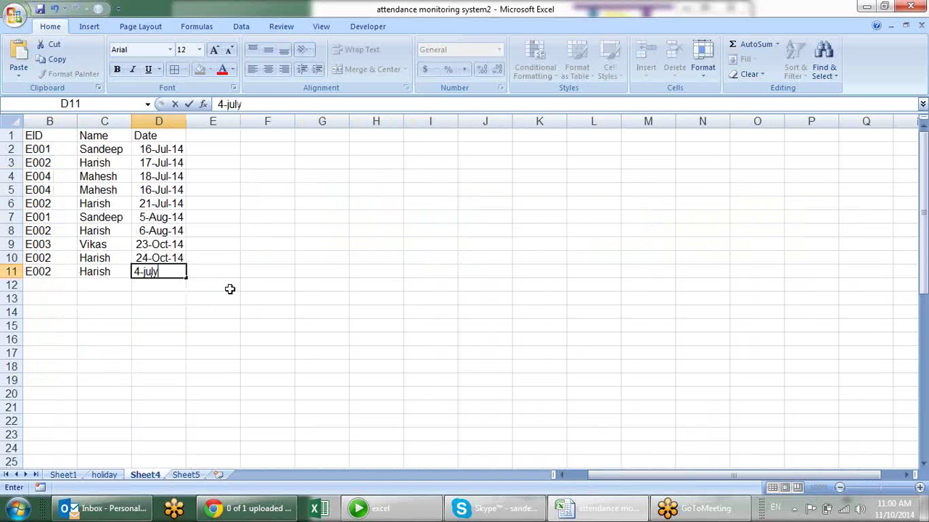
pyautogui.write('14')
pyautogui.press('Return')
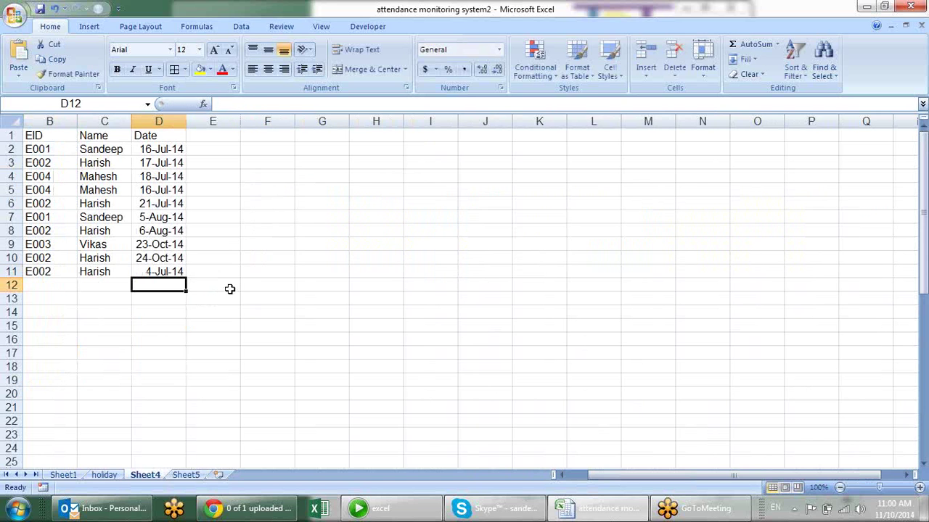
pyautogui.click(71, 475)
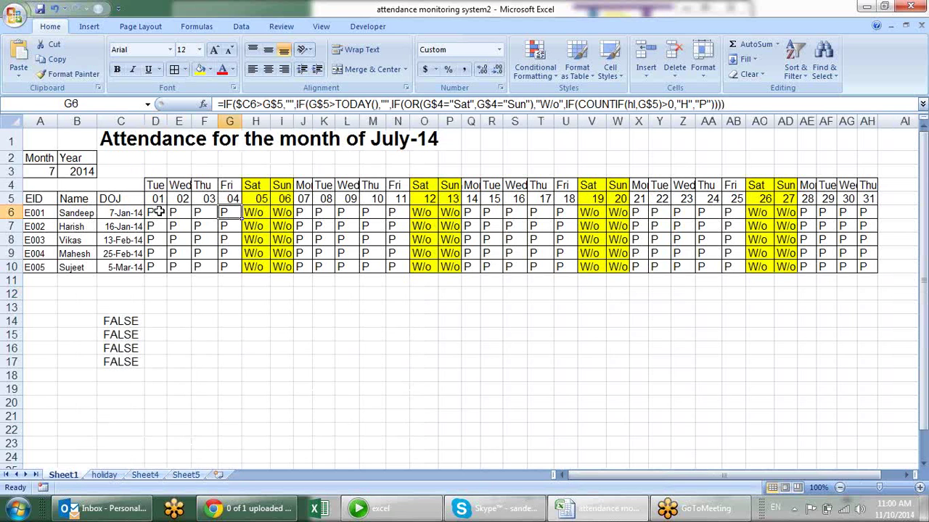
# In D6's formula, replace the final "P" after the holiday branch with IF(
pyautogui.click(158, 212)
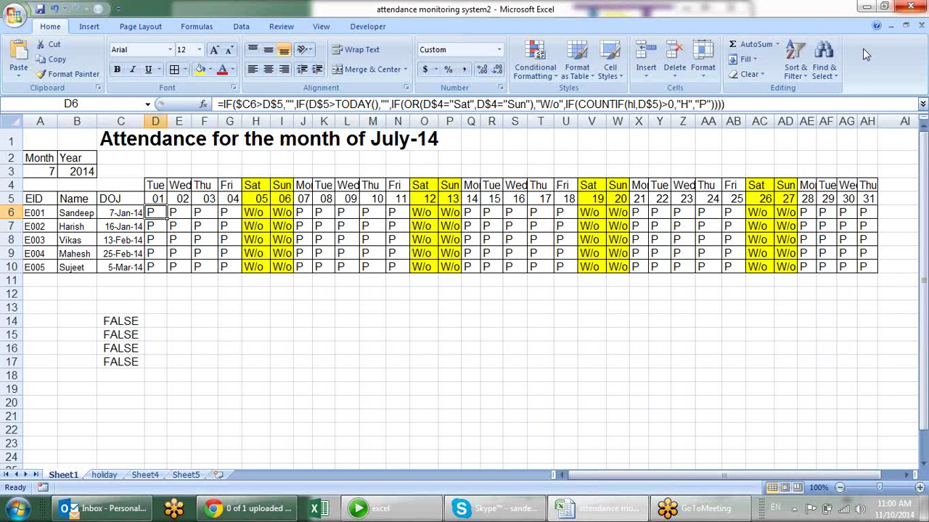
pyautogui.click(714, 105)
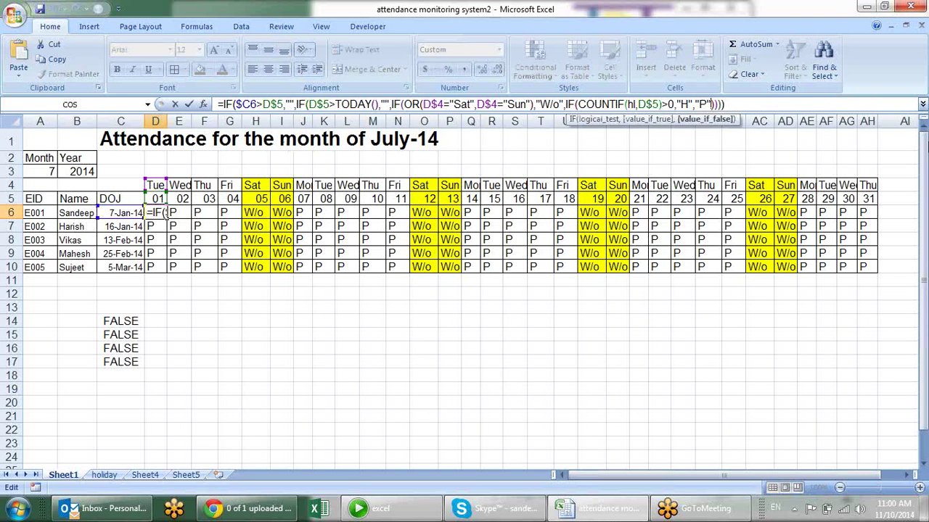
pyautogui.press('BackSpace')
pyautogui.press('BackSpace')
pyautogui.press('BackSpace')
pyautogui.write('IF')
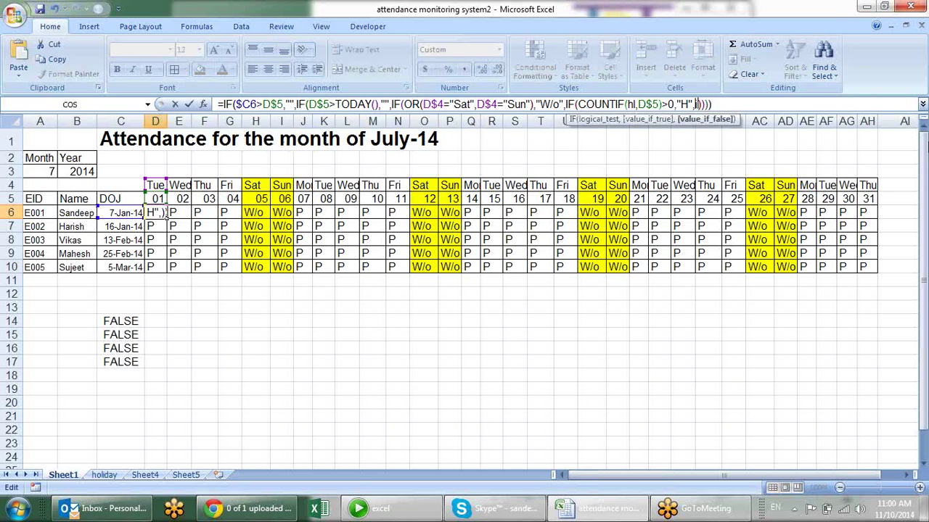
pyautogui.write('(')
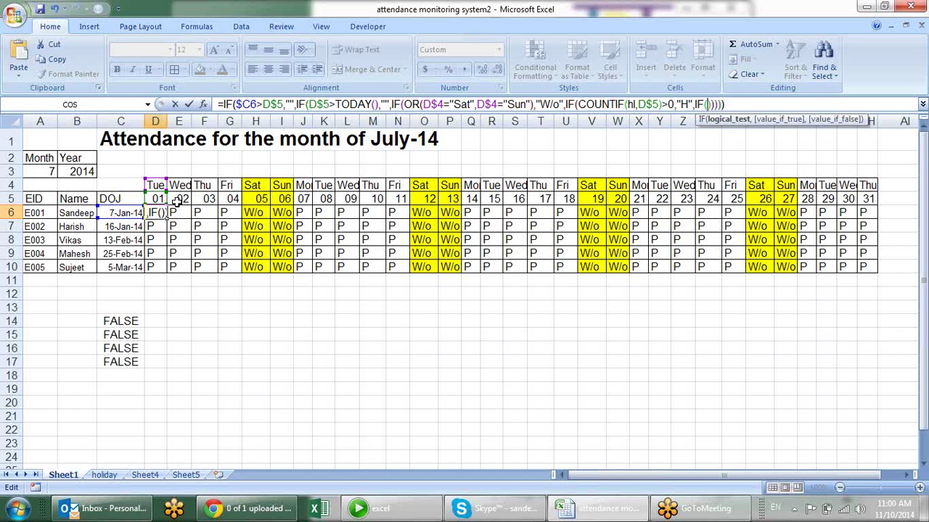
# Cancel the D6 edit and unhide the hidden Helper column A on Sheet4
pyautogui.press('Escape')
pyautogui.click(147, 476)
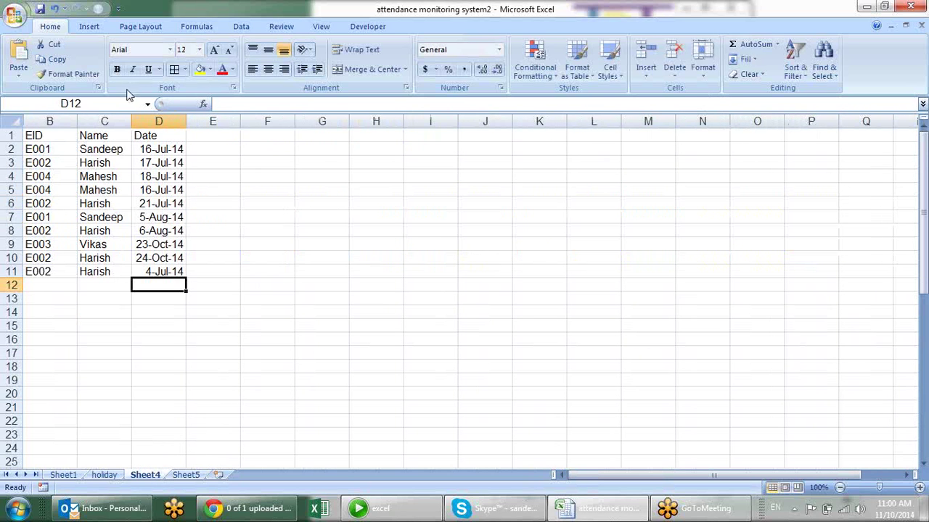
pyautogui.moveTo(63, 113); pyautogui.dragTo(29, 122)
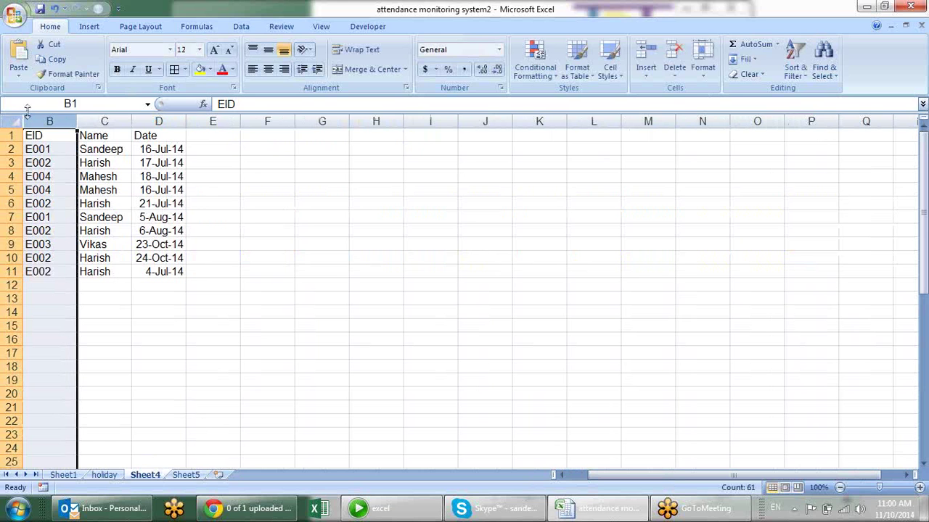
pyautogui.rightClick(34, 124)
pyautogui.click(86, 287)
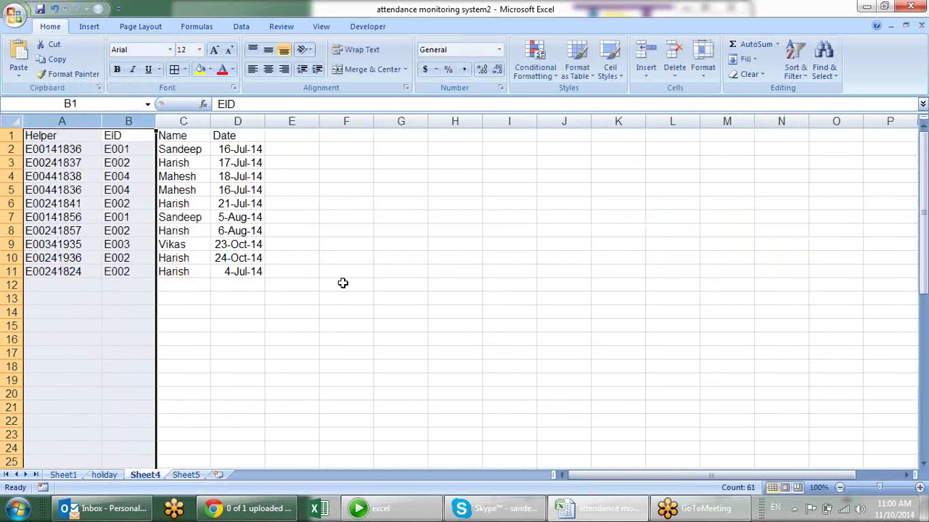
pyautogui.click(342, 282)
# Inspect the Helper formulas in A2, A3 and A5 and the EID values they join
pyautogui.click(86, 149)
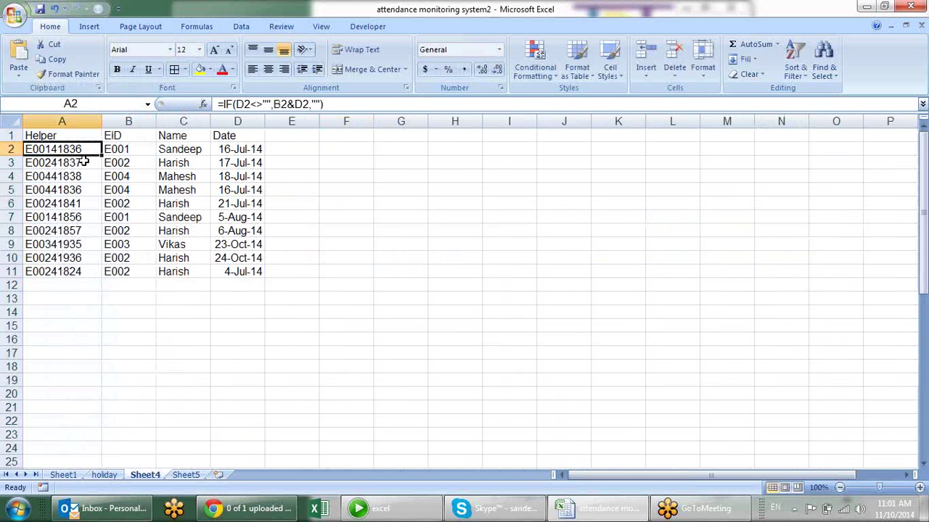
pyautogui.click(84, 161)
pyautogui.click(78, 189)
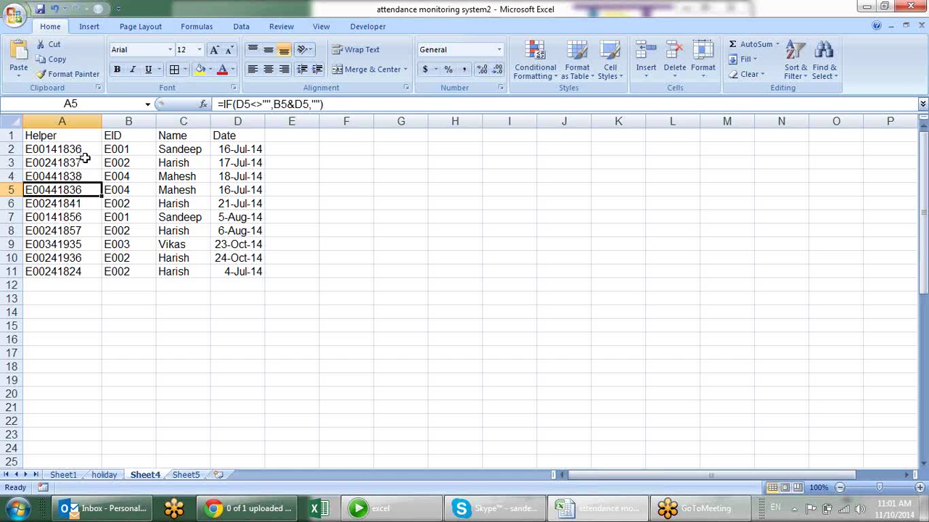
pyautogui.click(287, 104)
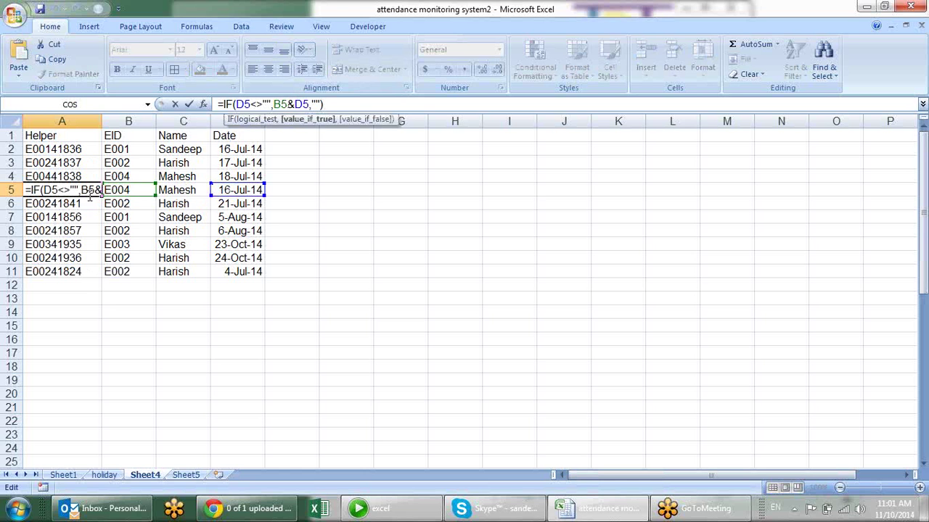
pyautogui.press('Escape')
pyautogui.click(138, 230)
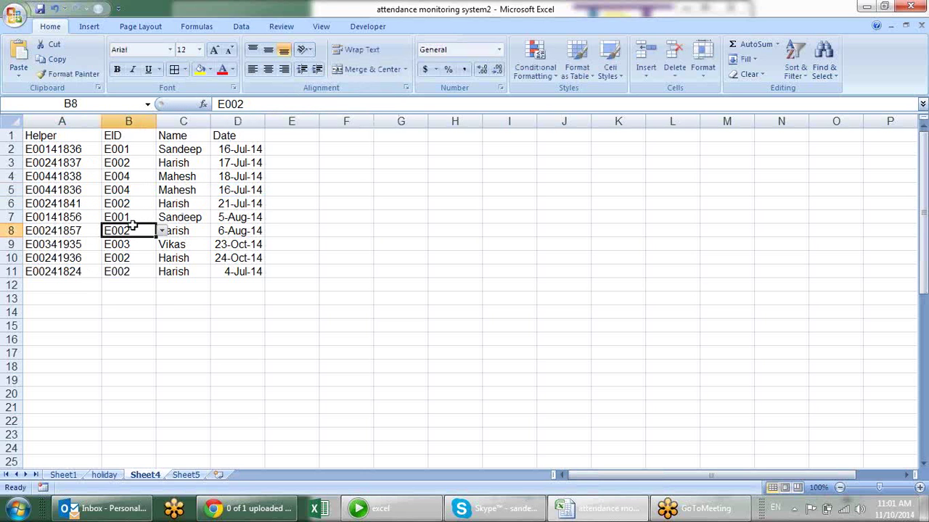
pyautogui.click(116, 291)
pyautogui.click(116, 285)
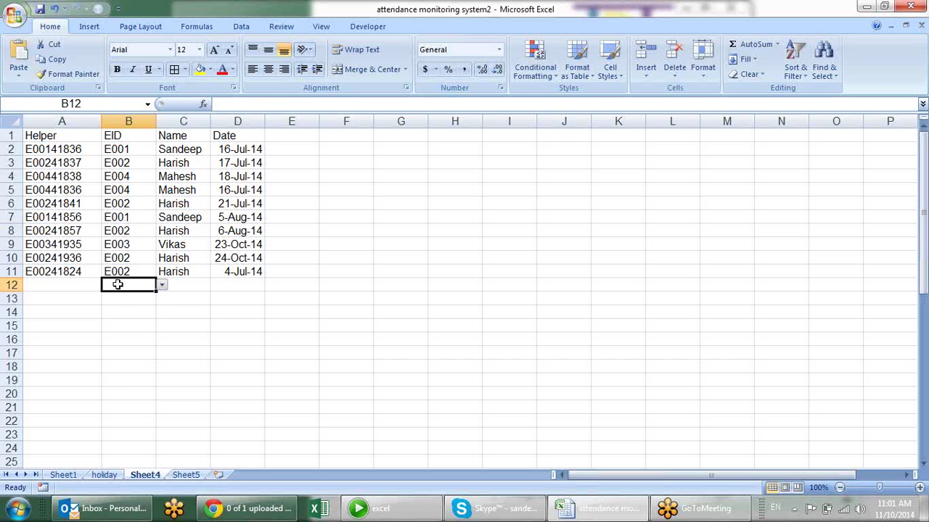
# Check the Helper entries in A9 to A11 against their EIDs and leave dates
pyautogui.click(85, 241)
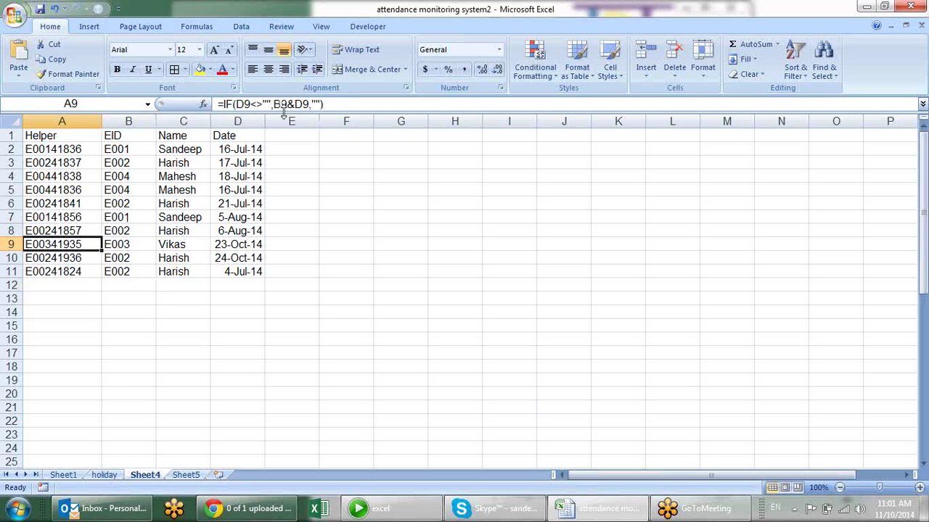
pyautogui.click(72, 163)
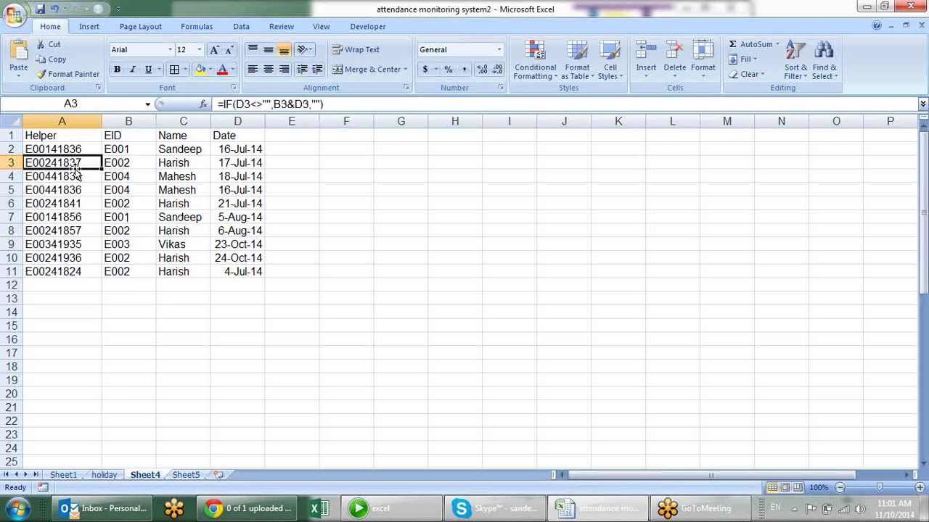
pyautogui.moveTo(75, 191); pyautogui.dragTo(75, 206)
pyautogui.click(72, 255)
pyautogui.click(72, 270)
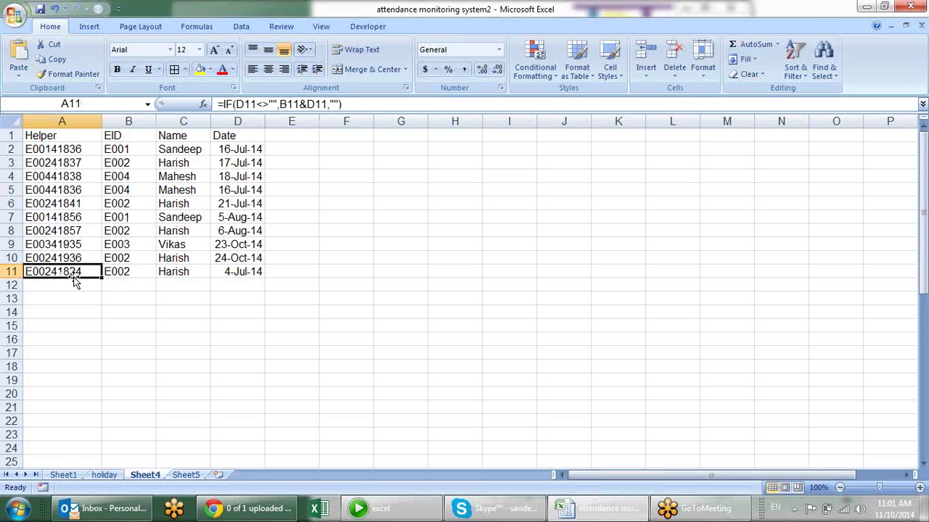
pyautogui.click(228, 271)
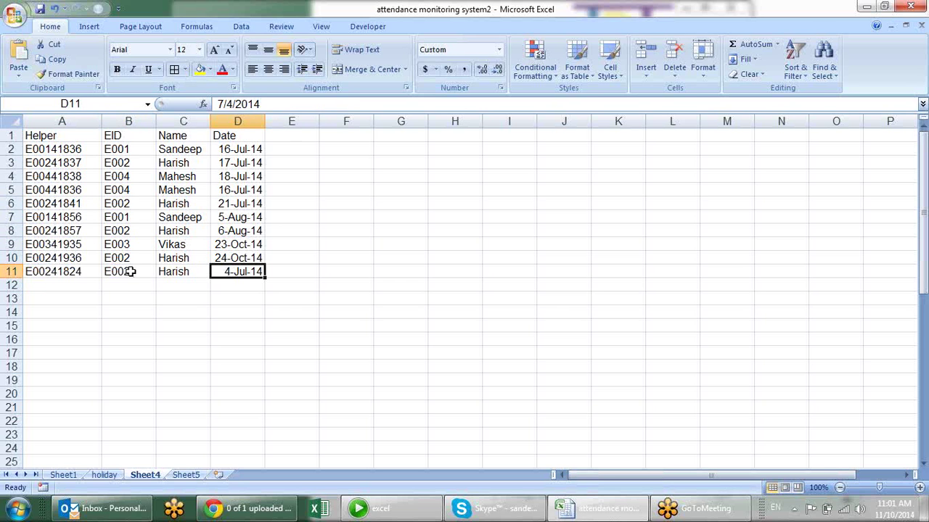
pyautogui.click(115, 271)
pyautogui.click(73, 271)
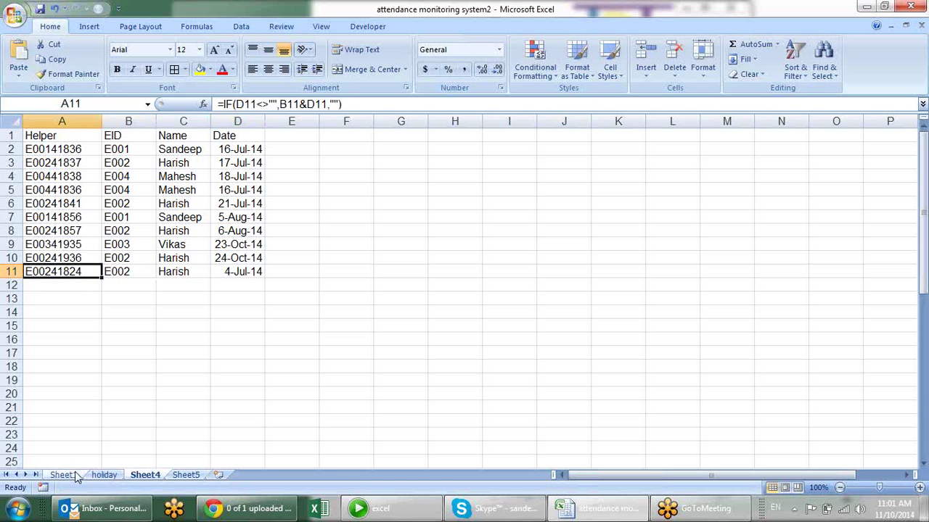
pyautogui.moveTo(76, 136)
pyautogui.mouseDown()
pyautogui.moveTo(225, 226)
pyautogui.moveTo(240, 269)
pyautogui.mouseUp()
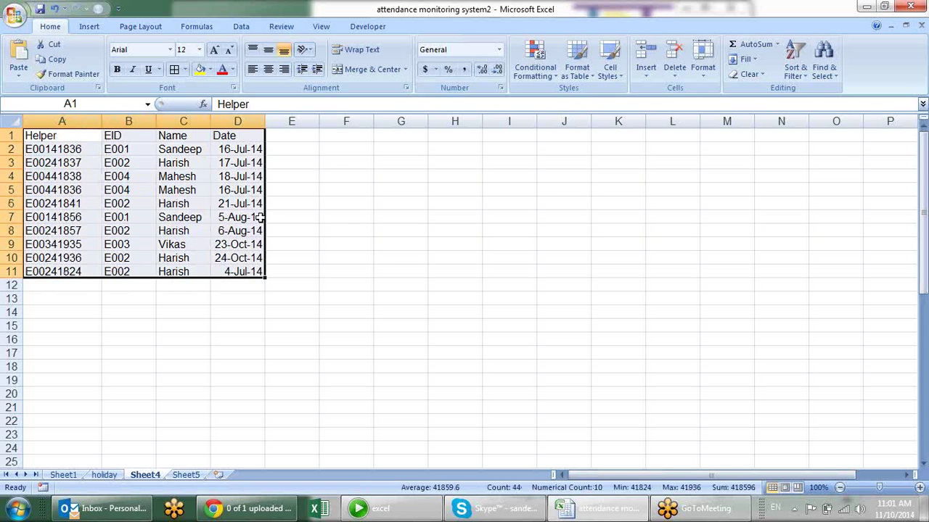
# Return to the Sheet1 grid and open D6's nested IF formula for editing
pyautogui.click(101, 476)
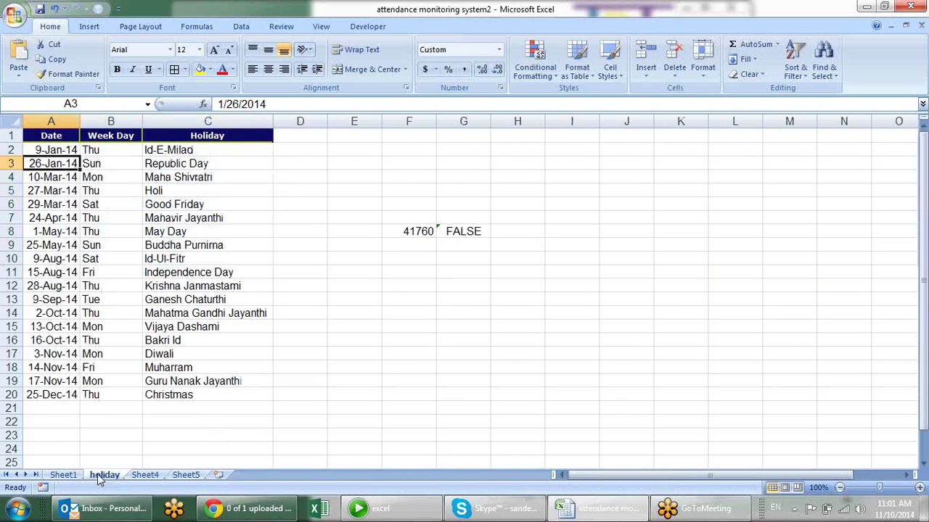
pyautogui.click(78, 475)
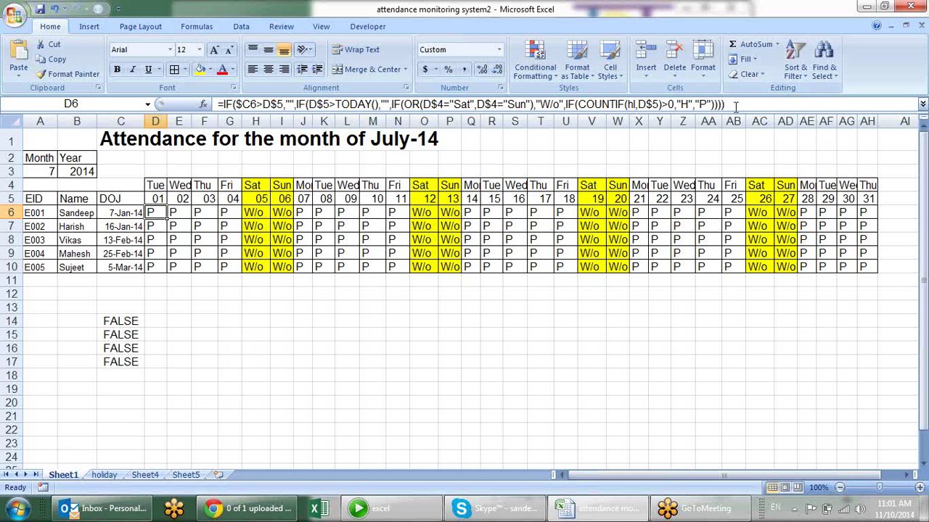
pyautogui.click(710, 105)
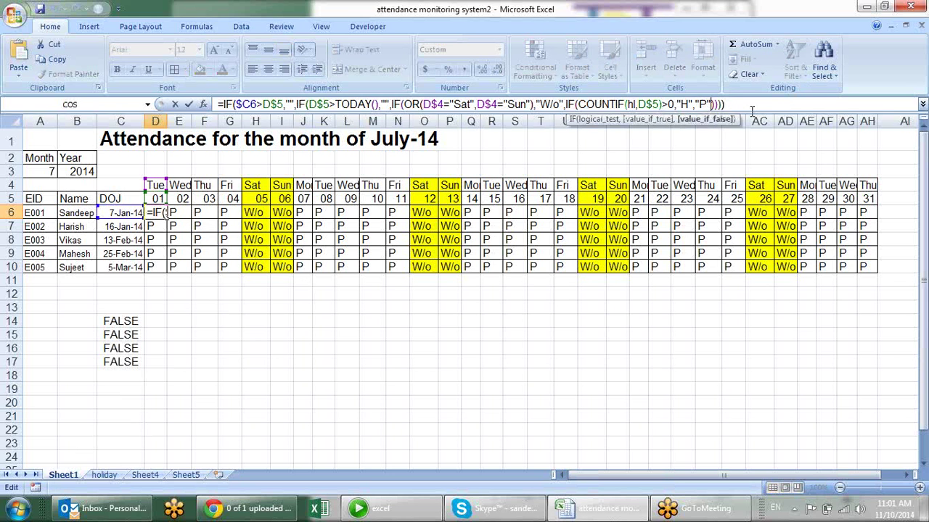
# Replace the final "P" with a nested IF(COUNTIF( whose criterion joins A6 and D5
pyautogui.press('BackSpace')
pyautogui.press('BackSpace')
pyautogui.press('BackSpace')
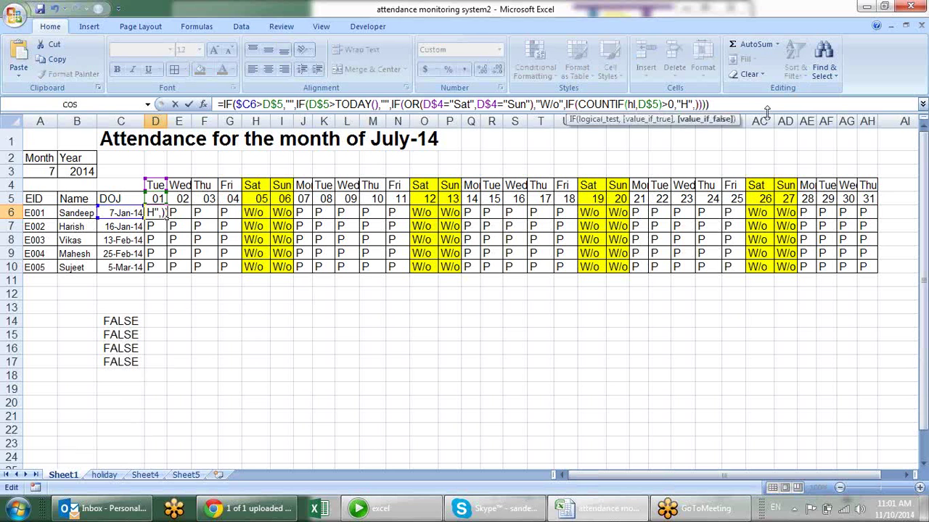
pyautogui.write('IF(')
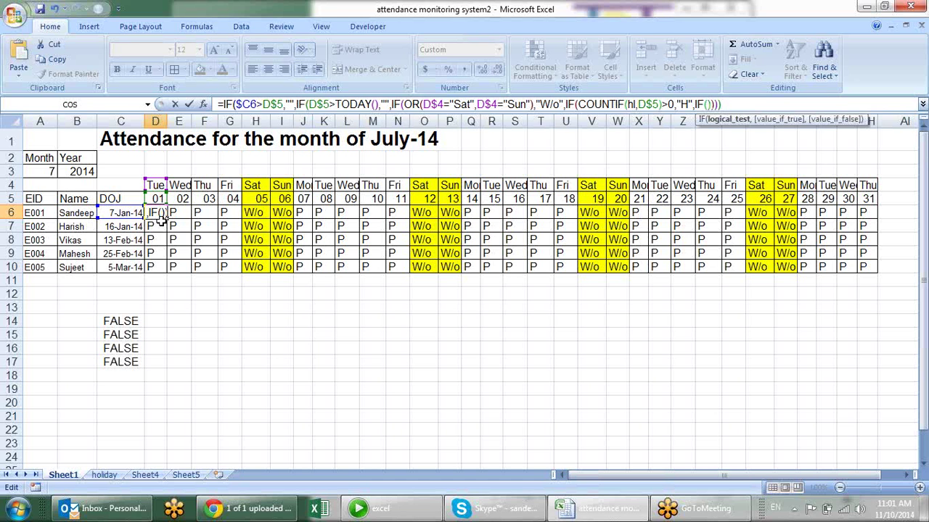
pyautogui.write('coun')
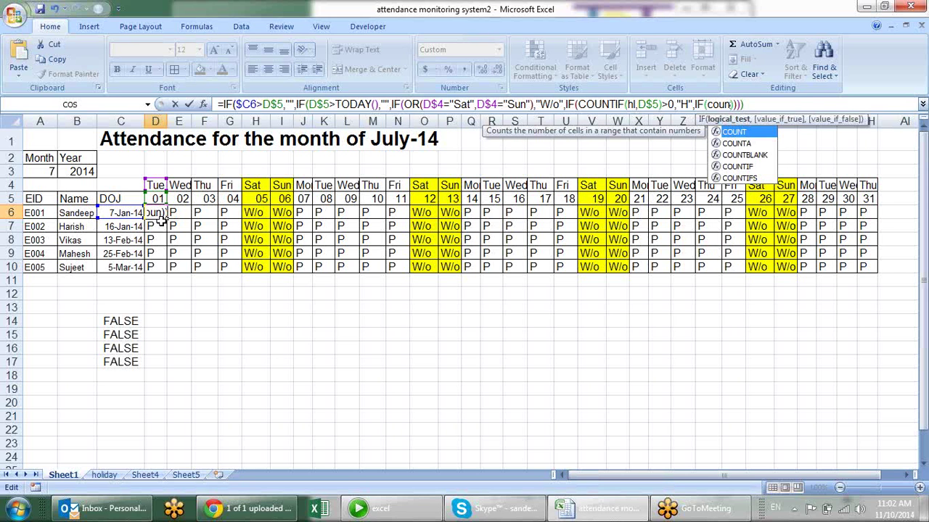
pyautogui.press('Down')
pyautogui.press('Down')
pyautogui.press('Down')
pyautogui.press('Tab')
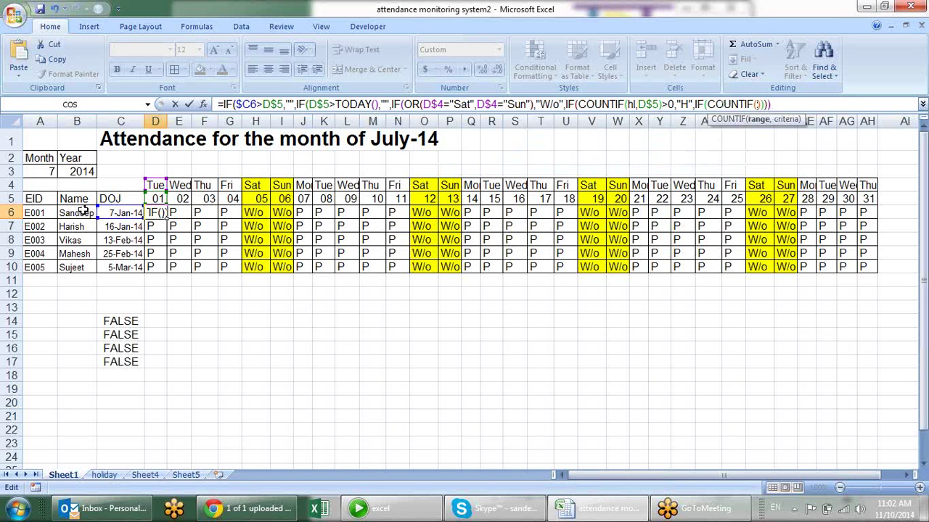
pyautogui.click(40, 213)
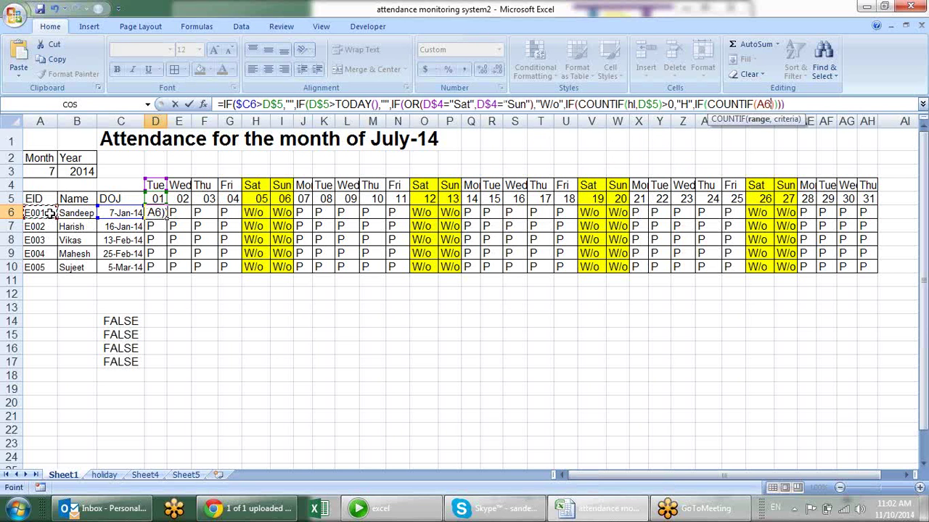
pyautogui.write('&')
pyautogui.click(156, 200)
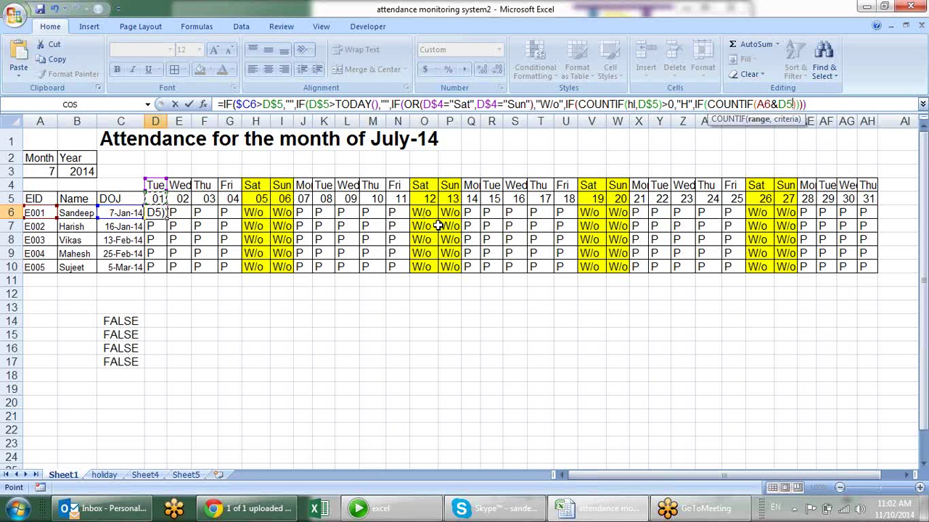
# Add the eid range, anchor $A6 and D$5, and finish with >0,"L","P"
pyautogui.click(758, 104)
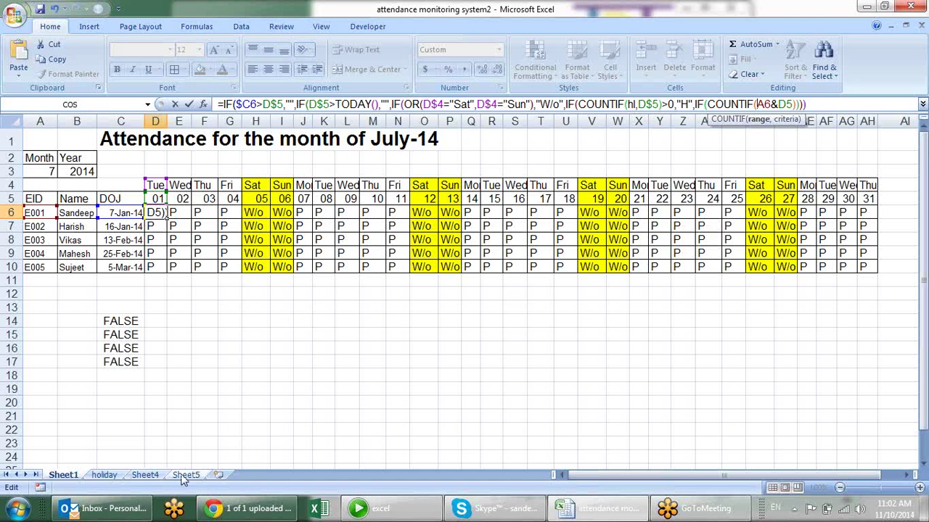
pyautogui.write('eid')
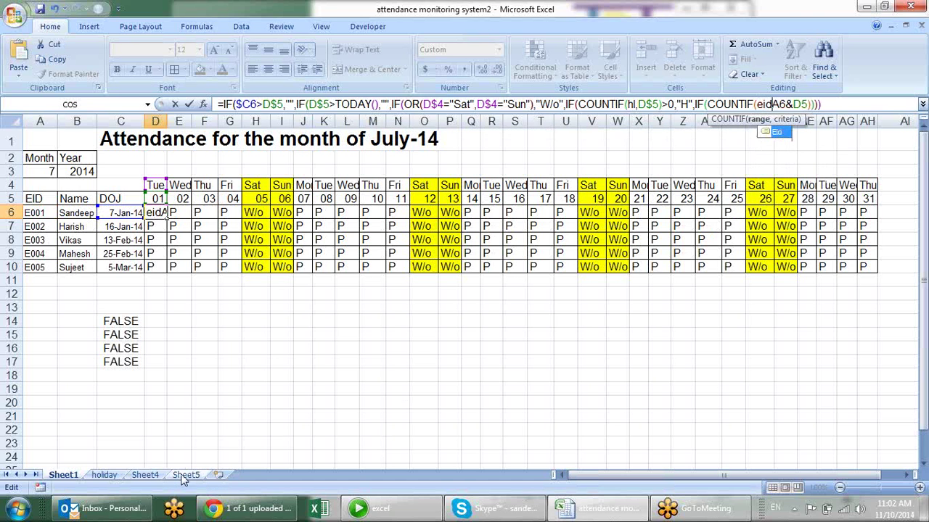
pyautogui.write(',')
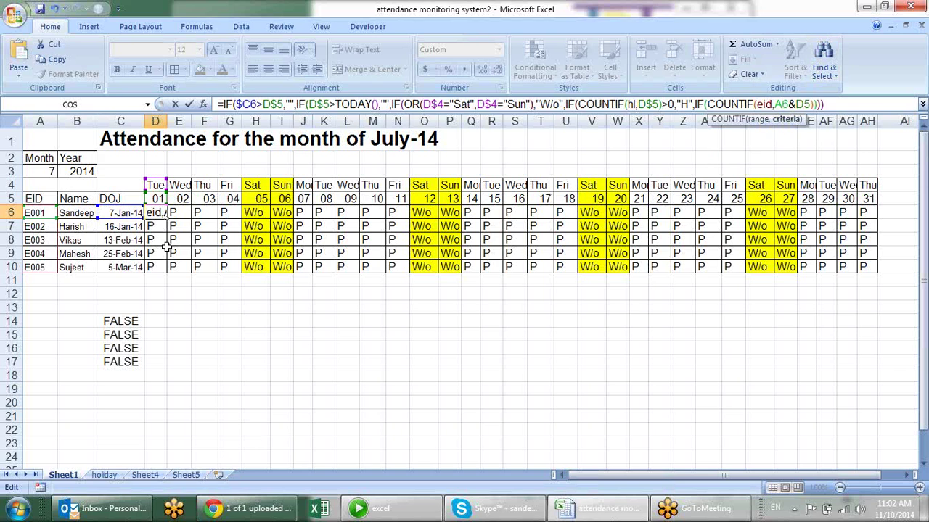
pyautogui.click(776, 104)
pyautogui.write('$')
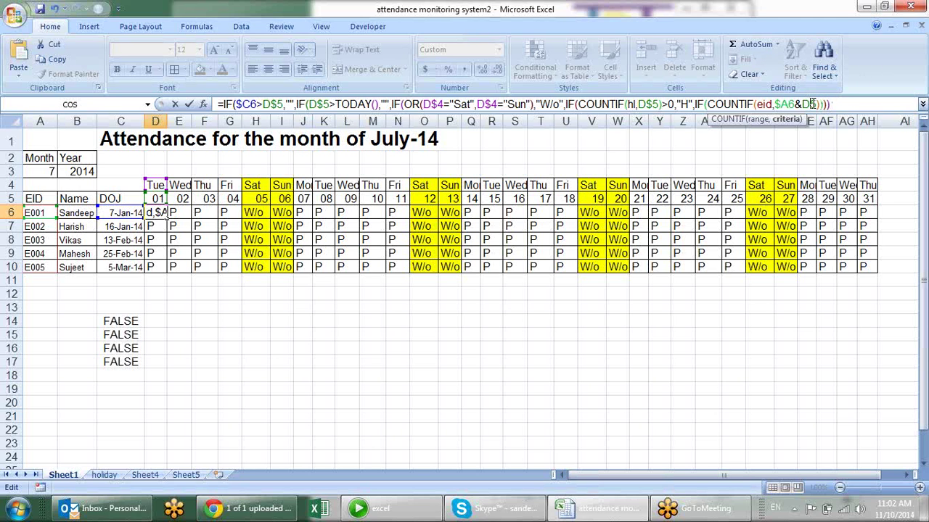
pyautogui.click(813, 104)
pyautogui.write('$5')
pyautogui.press('Right')
pyautogui.write('>')
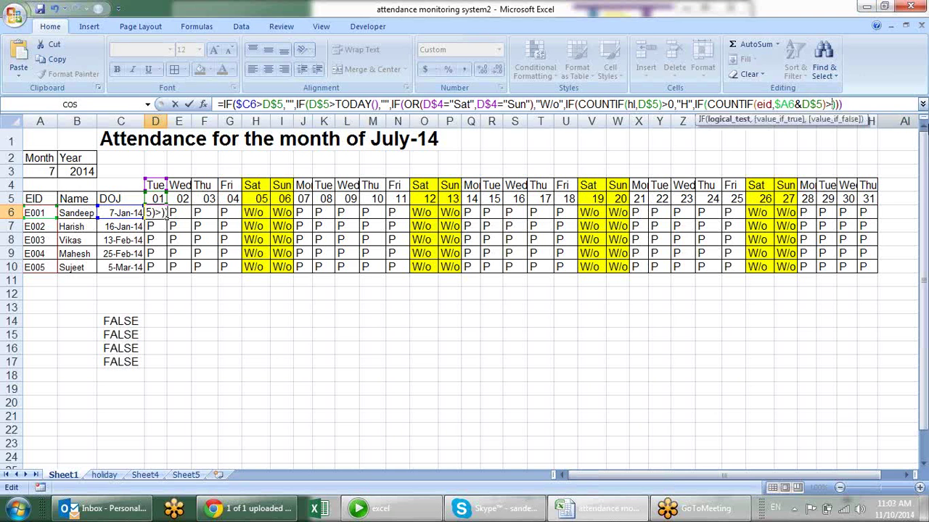
pyautogui.write('0,"')
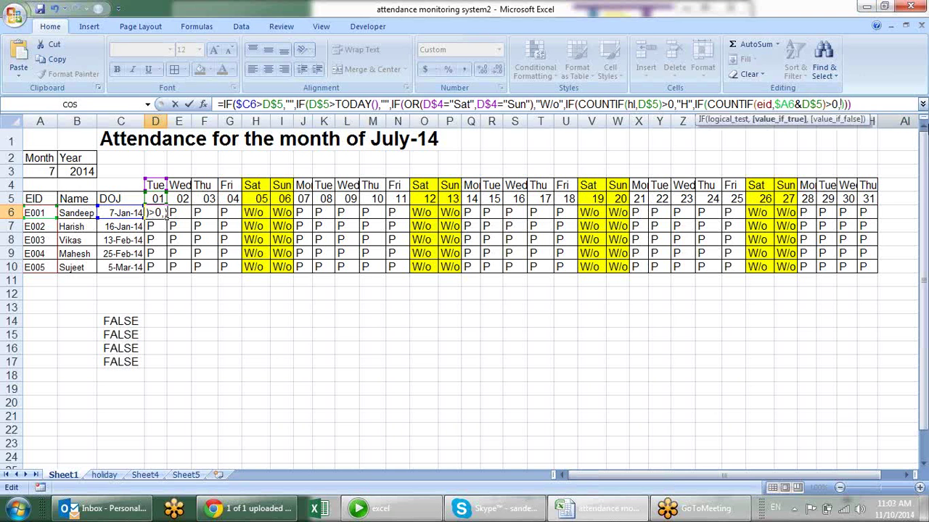
pyautogui.write('L","P"')
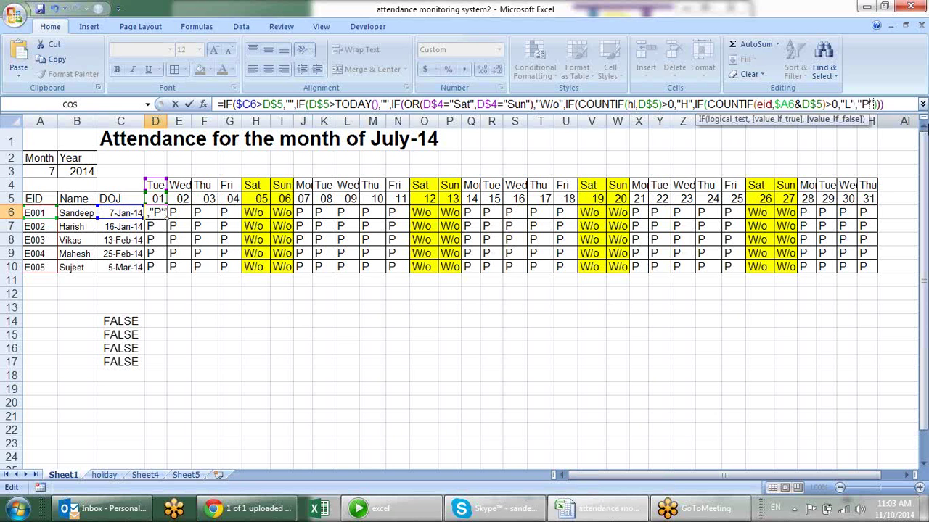
pyautogui.press('Return')
pyautogui.press('Return')
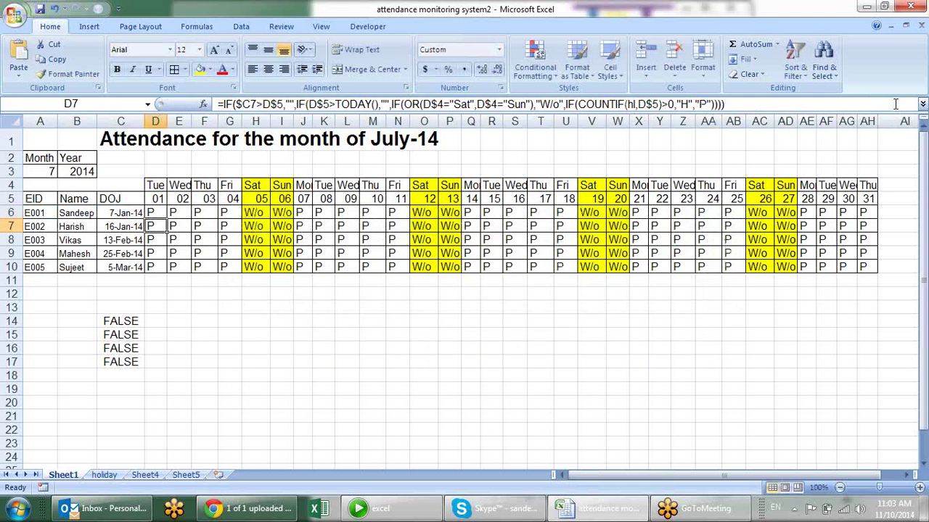
# Fill D6's formula across to AH6 and down over the whole D6:AH10 grid
pyautogui.click(165, 212)
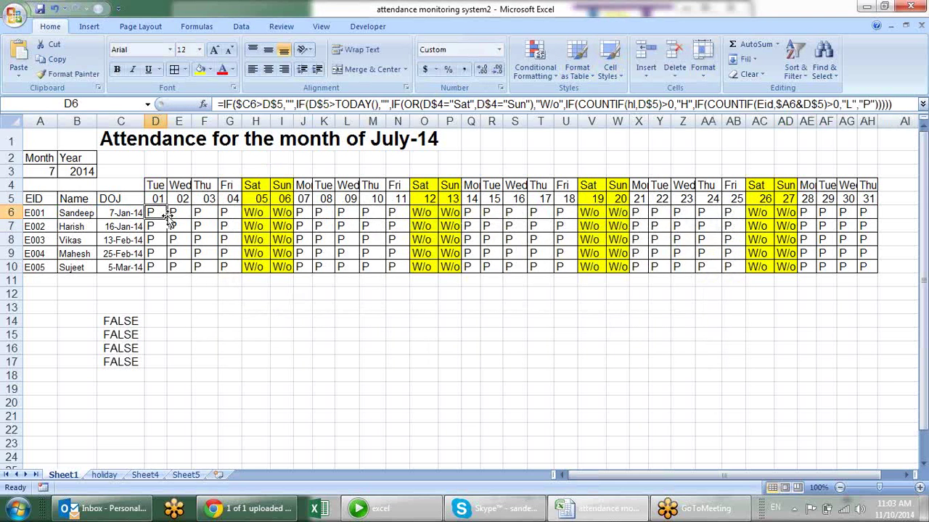
pyautogui.moveTo(168, 217); pyautogui.dragTo(876, 215)
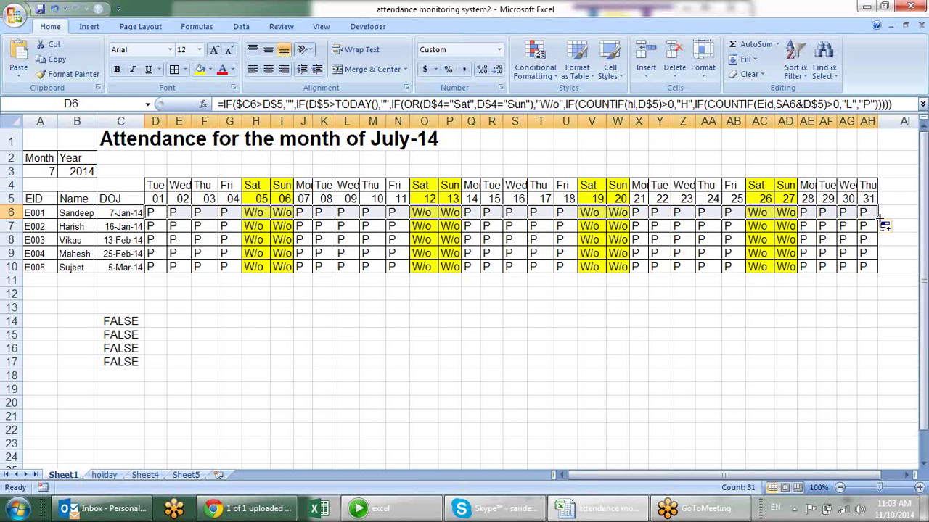
pyautogui.moveTo(876, 217); pyautogui.dragTo(877, 270)
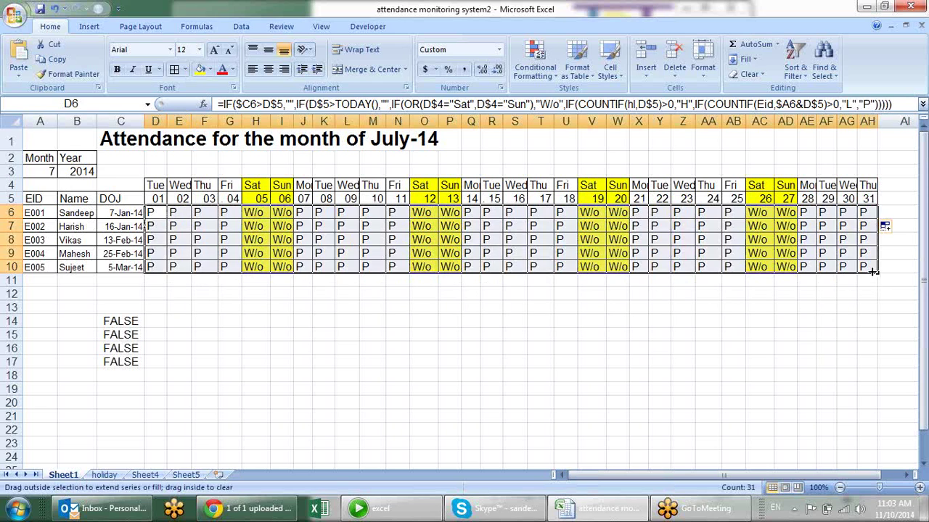
pyautogui.click(867, 281)
pyautogui.moveTo(152, 213)
pyautogui.mouseDown()
pyautogui.moveTo(897, 232)
pyautogui.moveTo(868, 211)
pyautogui.moveTo(864, 270)
pyautogui.mouseUp()
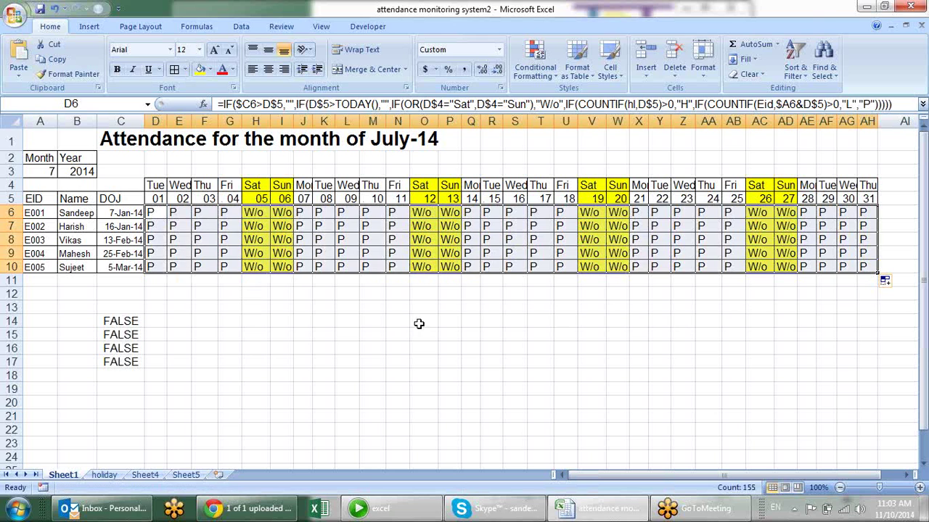
pyautogui.click(383, 311)
# Spot-check the copied formulas in X6, S7, P7 and L8
pyautogui.click(639, 213)
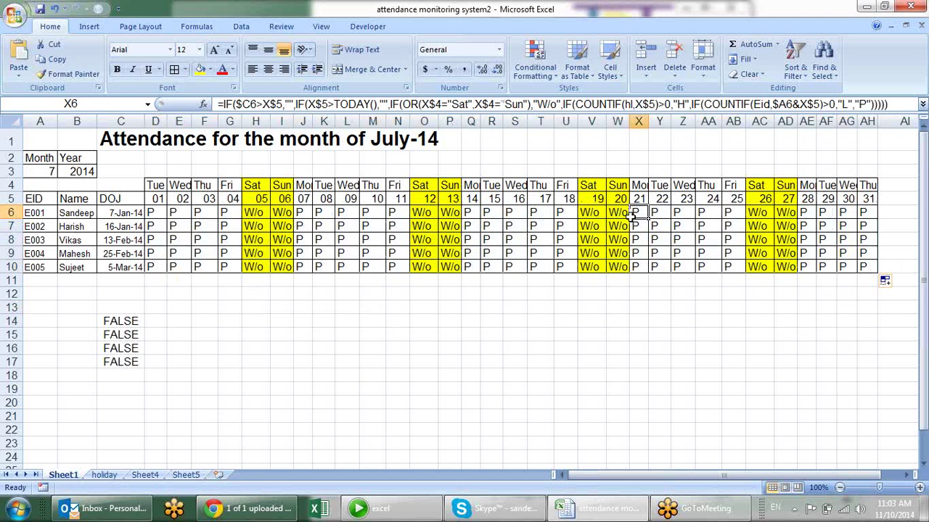
pyautogui.click(512, 227)
pyautogui.click(450, 227)
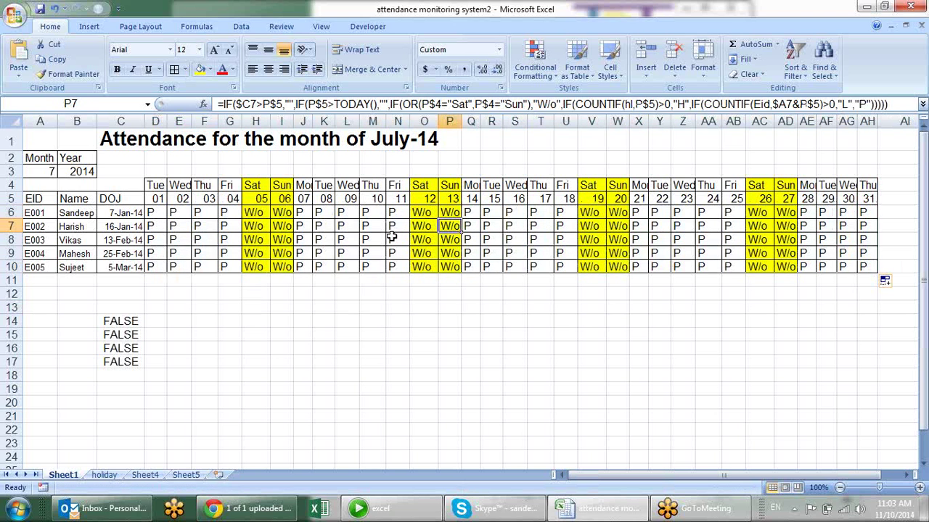
pyautogui.click(349, 238)
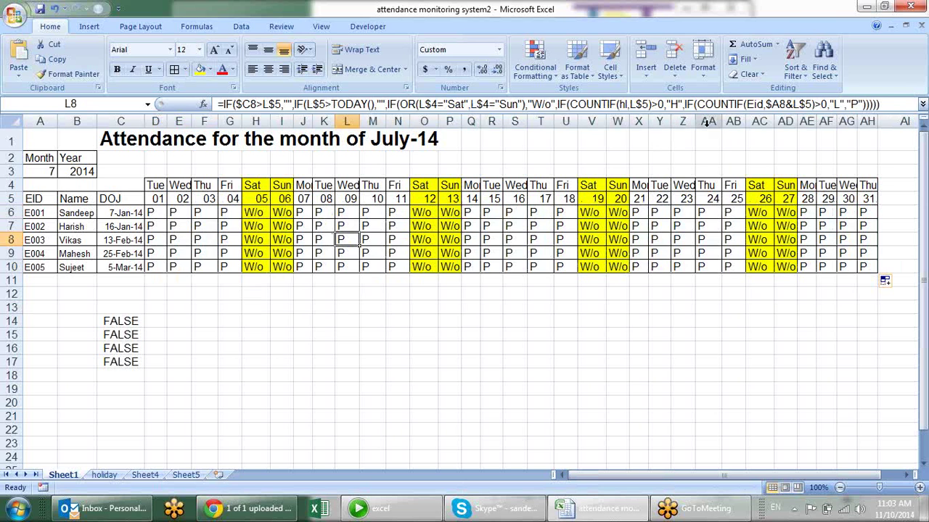
pyautogui.click(764, 103)
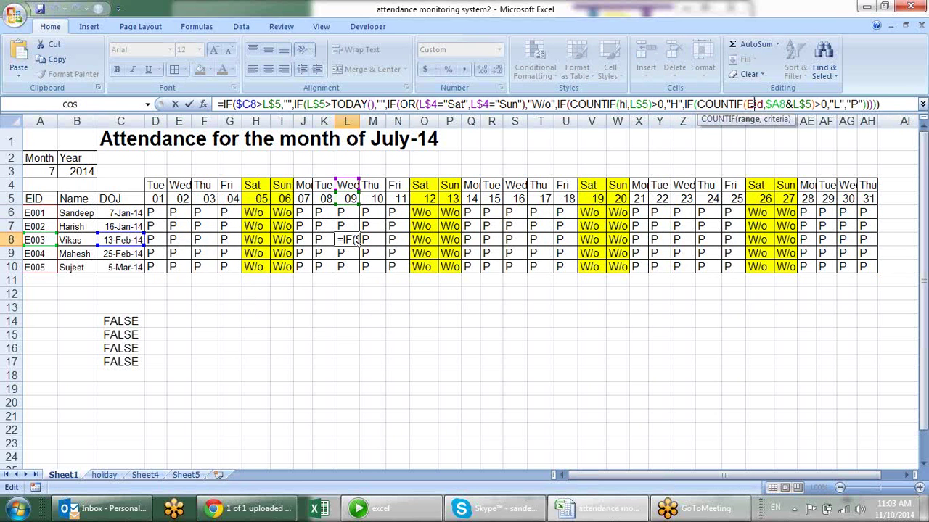
pyautogui.press('Escape')
pyautogui.click(195, 476)
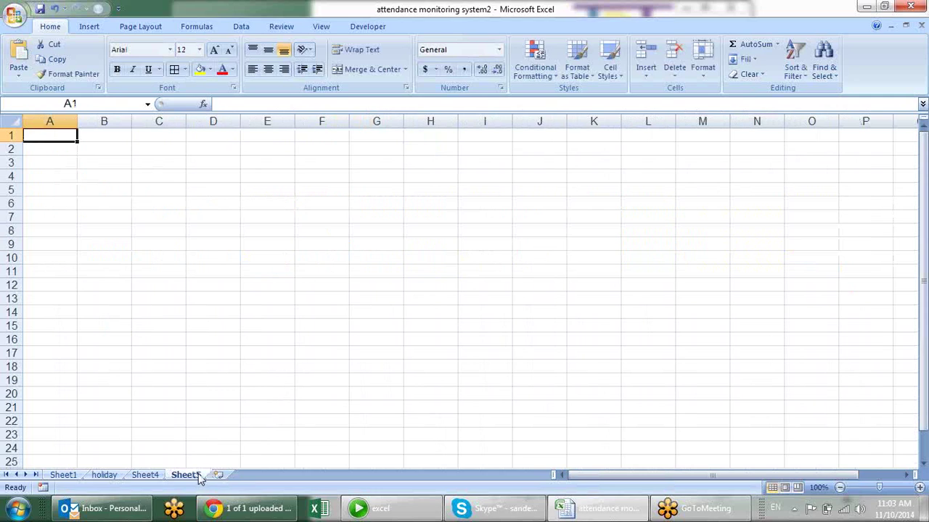
# View the Eid range and the lr Helper-column range via the Name Box, then return to Sheet1
pyautogui.click(151, 477)
pyautogui.click(69, 162)
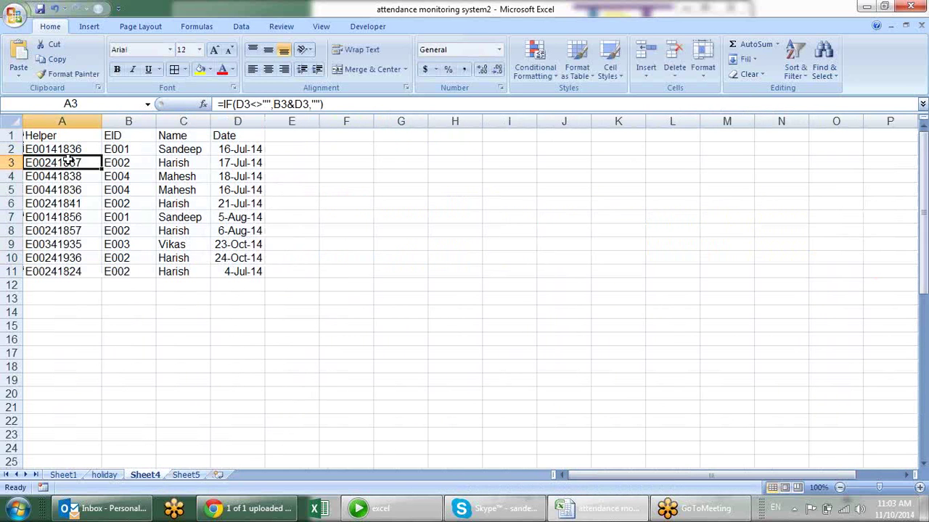
pyautogui.click(148, 104)
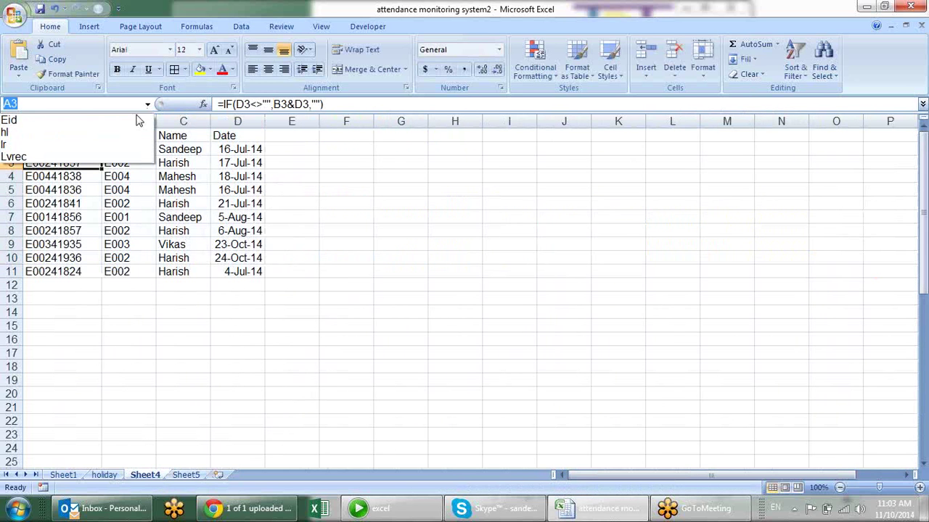
pyautogui.click(148, 119)
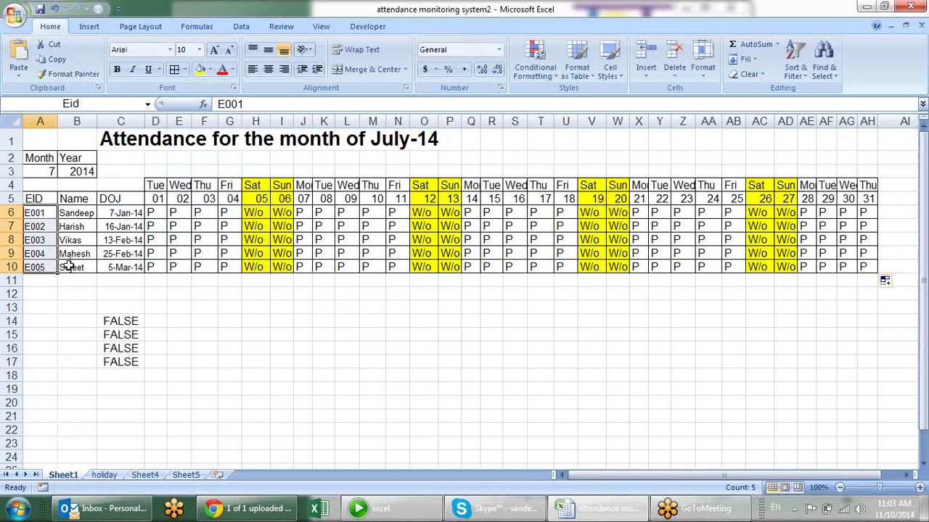
pyautogui.click(180, 479)
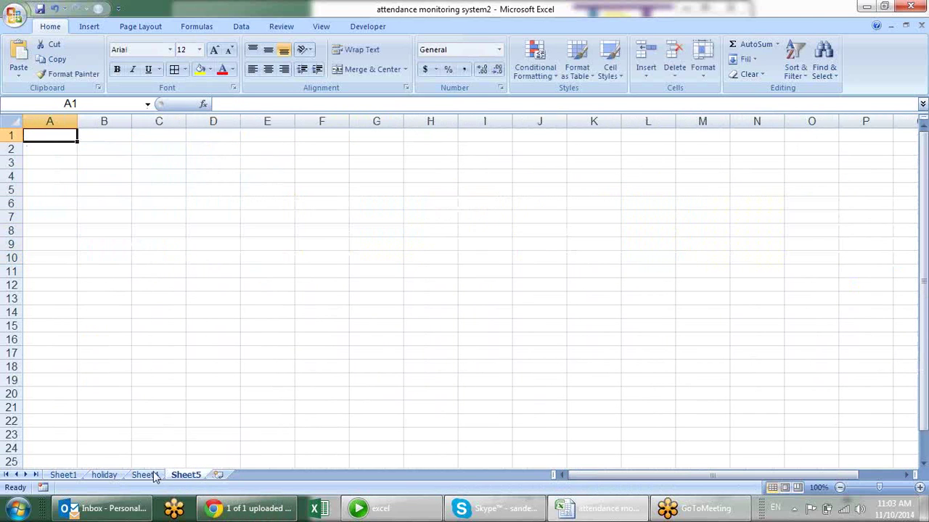
pyautogui.click(150, 475)
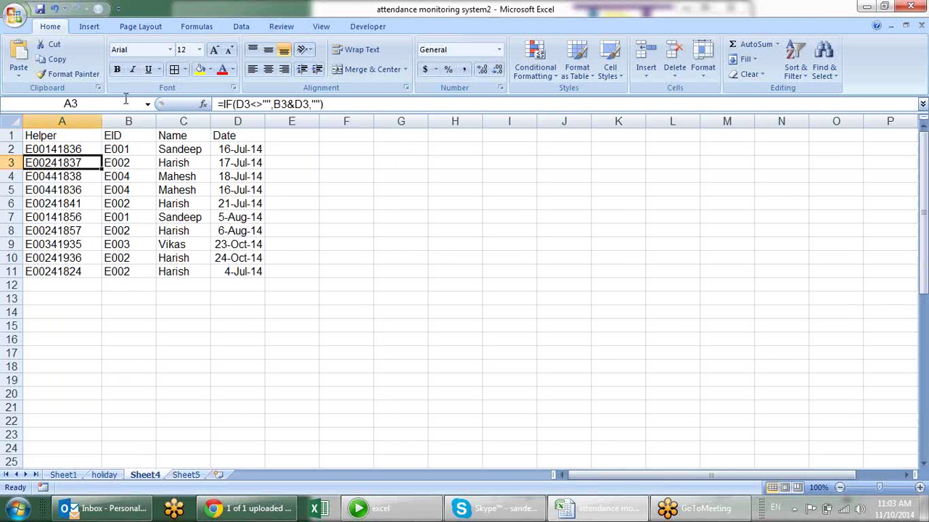
pyautogui.click(147, 104)
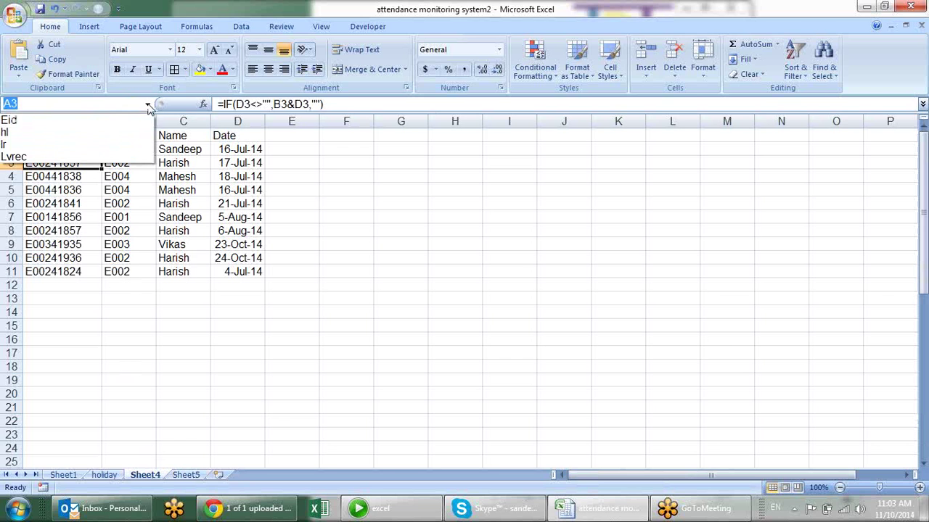
pyautogui.click(120, 144)
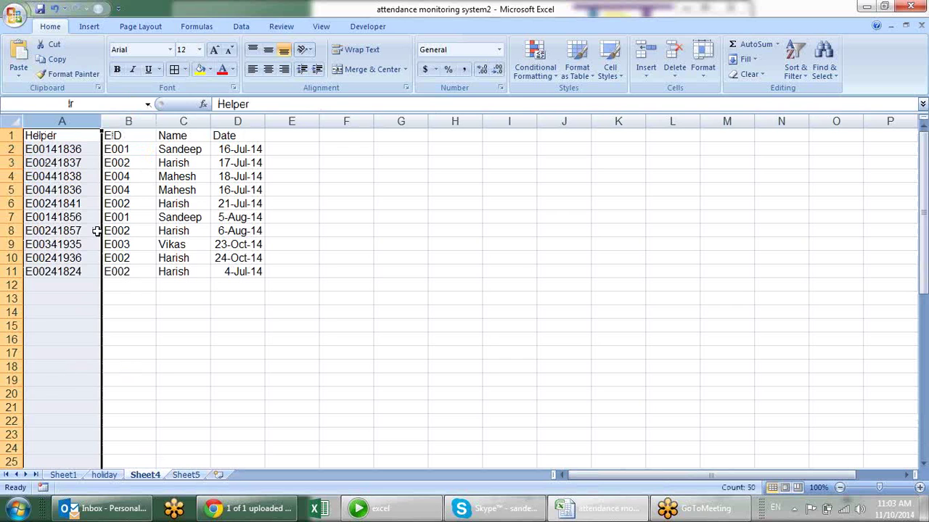
pyautogui.click(63, 475)
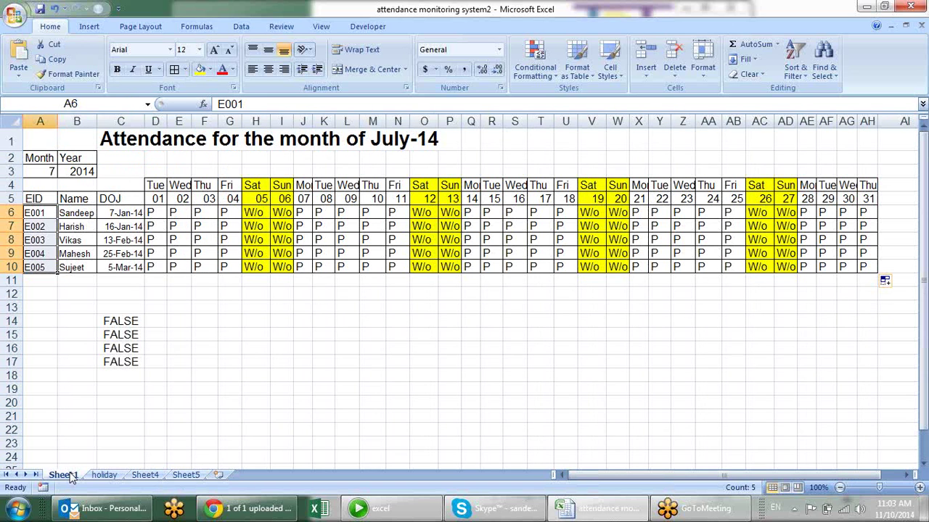
pyautogui.click(803, 211)
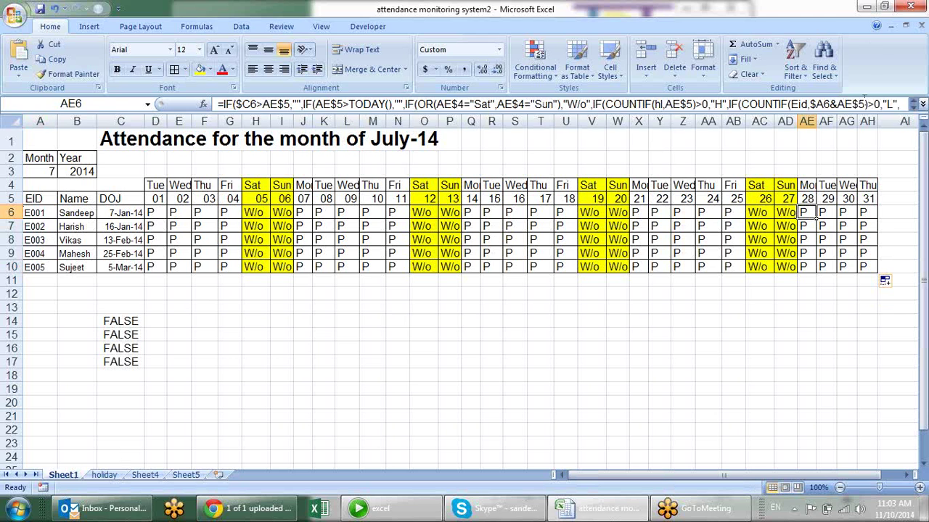
# Replace the Eid range in D6's COUNTIF with the lr leave list
pyautogui.click(807, 104)
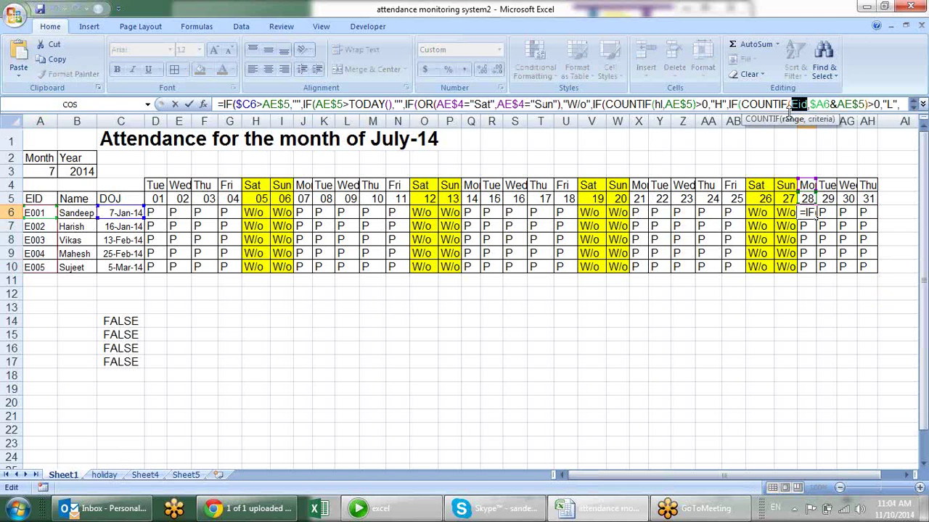
pyautogui.hotkey('ctrl', 'Return')
pyautogui.click(157, 210)
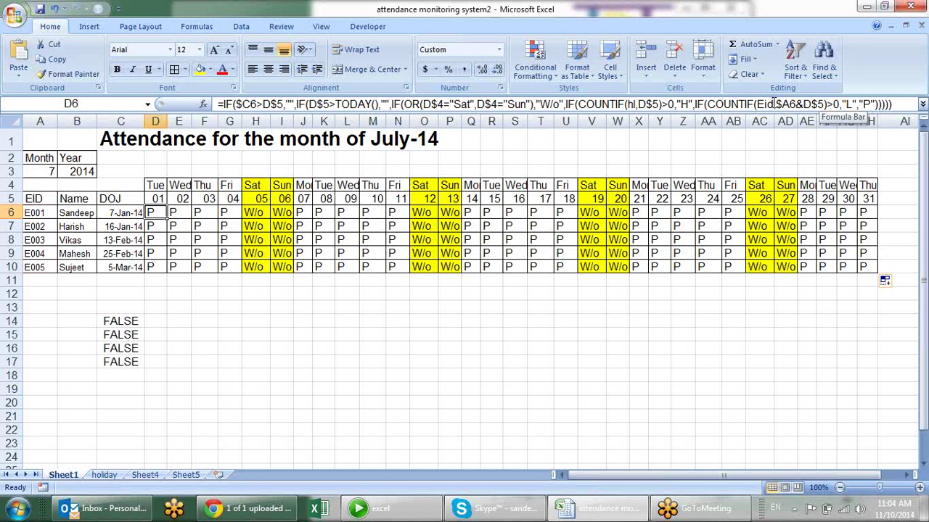
pyautogui.click(774, 104)
pyautogui.press('BackSpace')
pyautogui.press('BackSpace')
pyautogui.press('BackSpace')
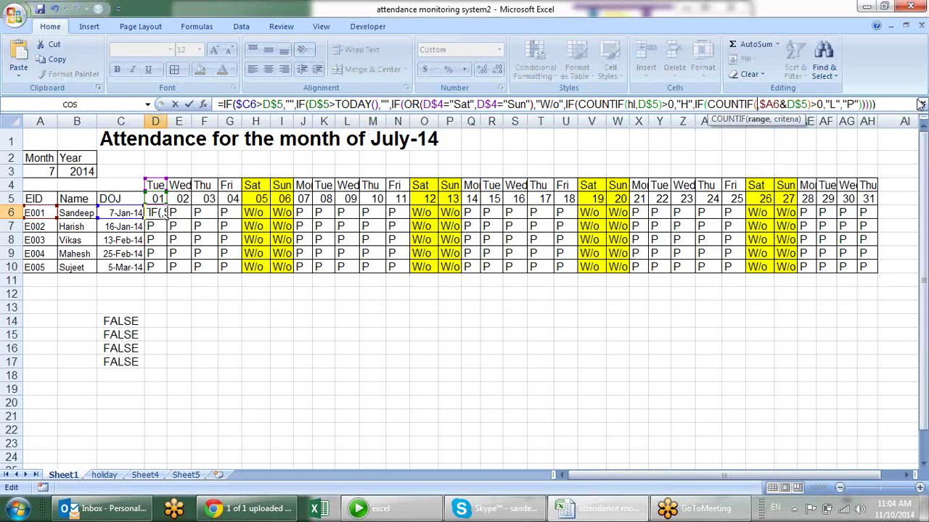
pyautogui.write('lr')
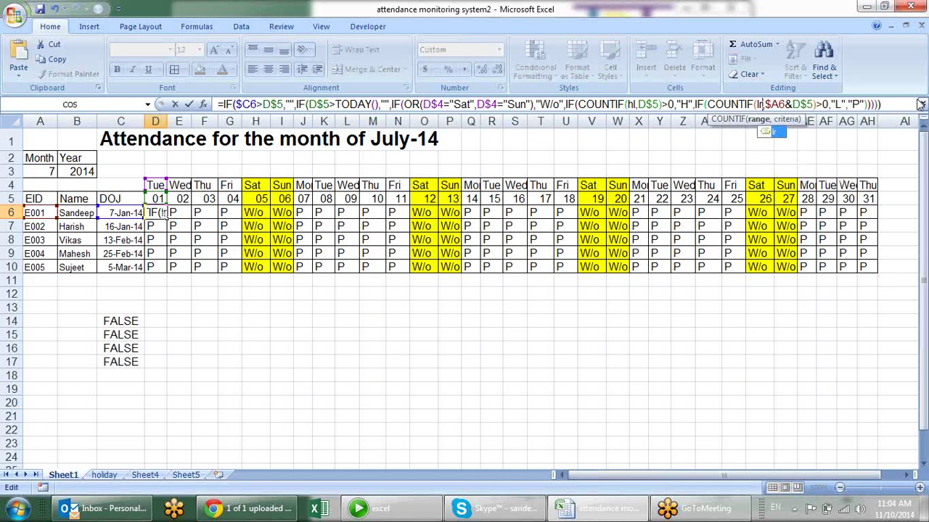
pyautogui.press('Return')
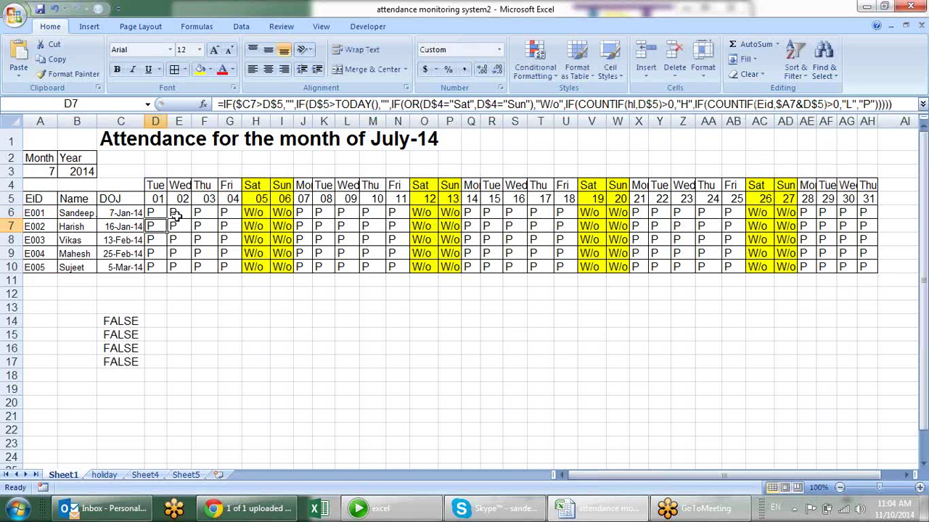
# Fill the corrected formula across to AH6 and down through row 10
pyautogui.click(161, 212)
pyautogui.moveTo(166, 212); pyautogui.dragTo(868, 215)
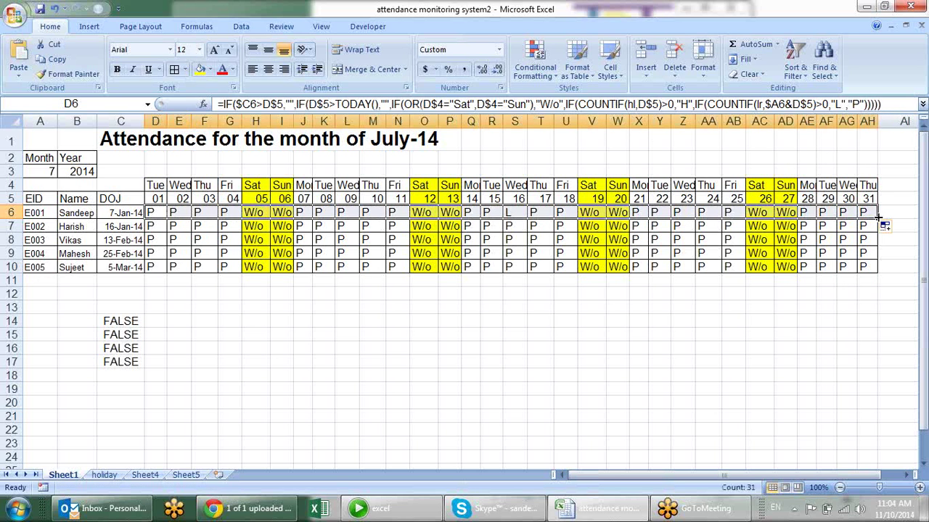
pyautogui.moveTo(878, 218); pyautogui.dragTo(878, 270)
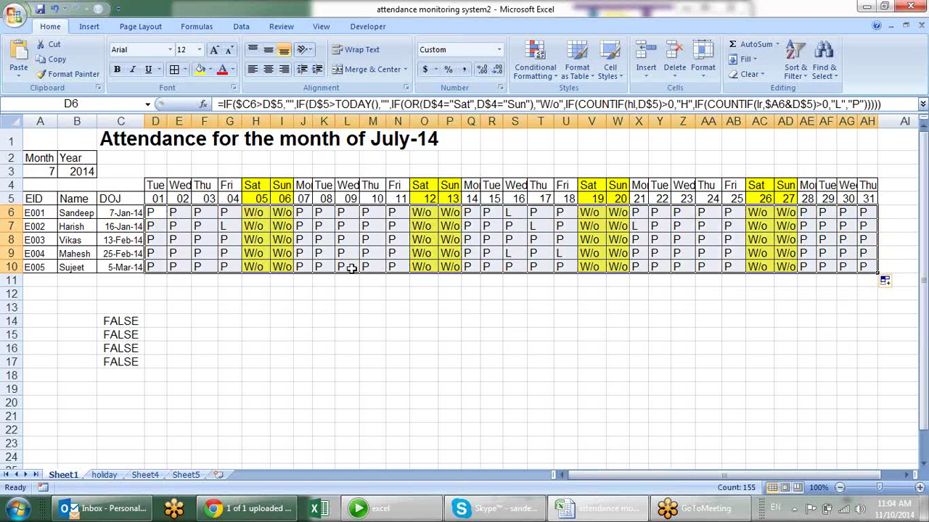
pyautogui.click(224, 226)
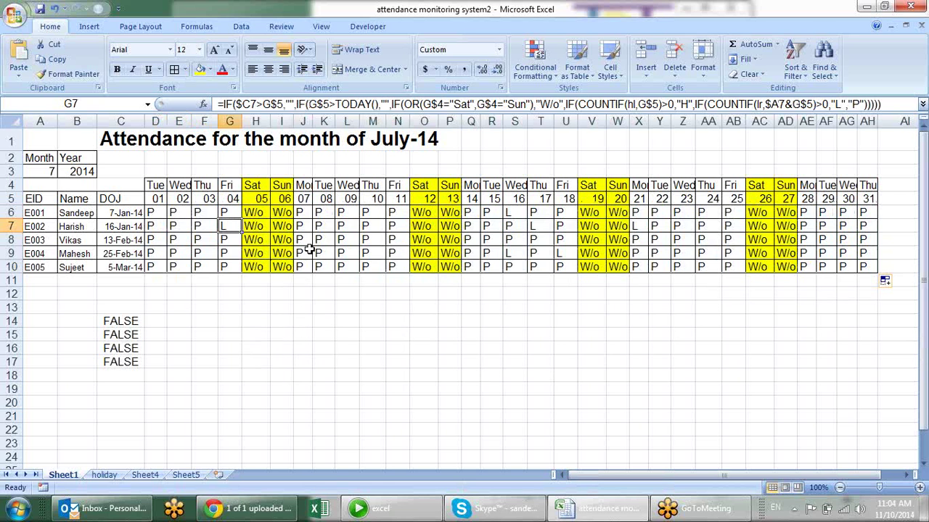
pyautogui.click(171, 213)
# Start a new formula-based conditional formatting rule on cell D6
pyautogui.click(141, 213)
pyautogui.click(154, 212)
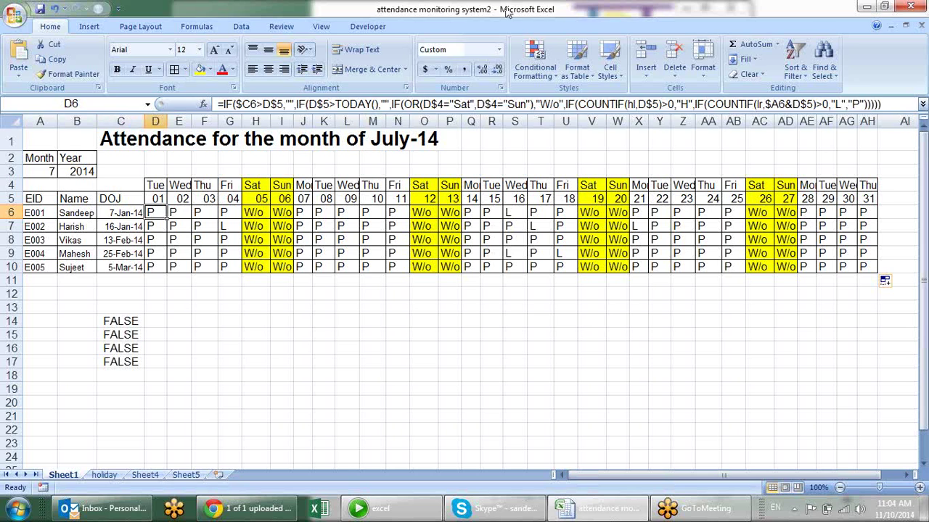
pyautogui.click(535, 73)
pyautogui.click(584, 246)
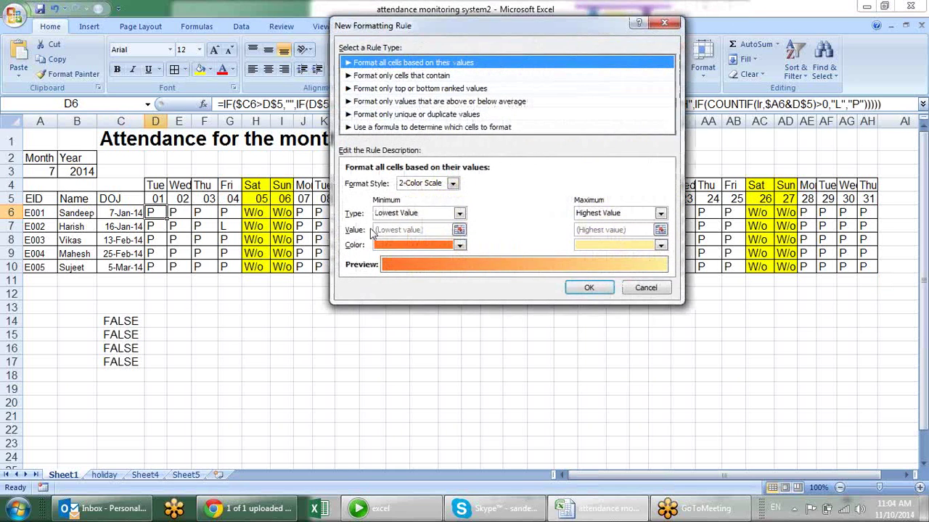
pyautogui.click(424, 129)
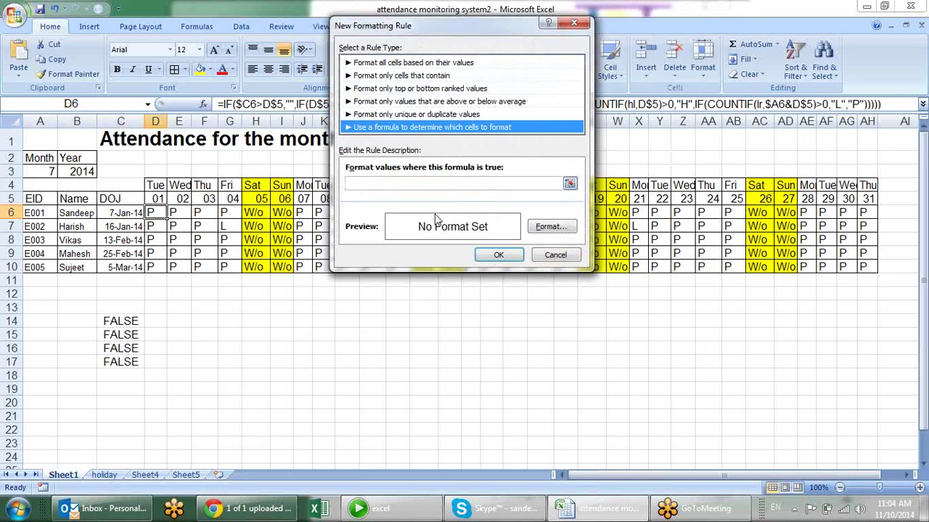
pyautogui.click(424, 186)
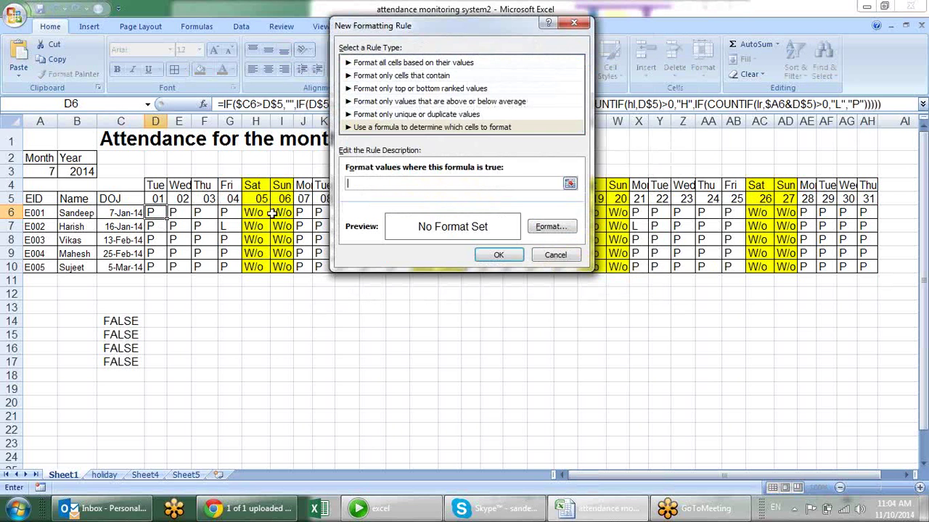
pyautogui.write('=d6="L')
# Give the rule a red fill with bold text and save it
pyautogui.click(551, 226)
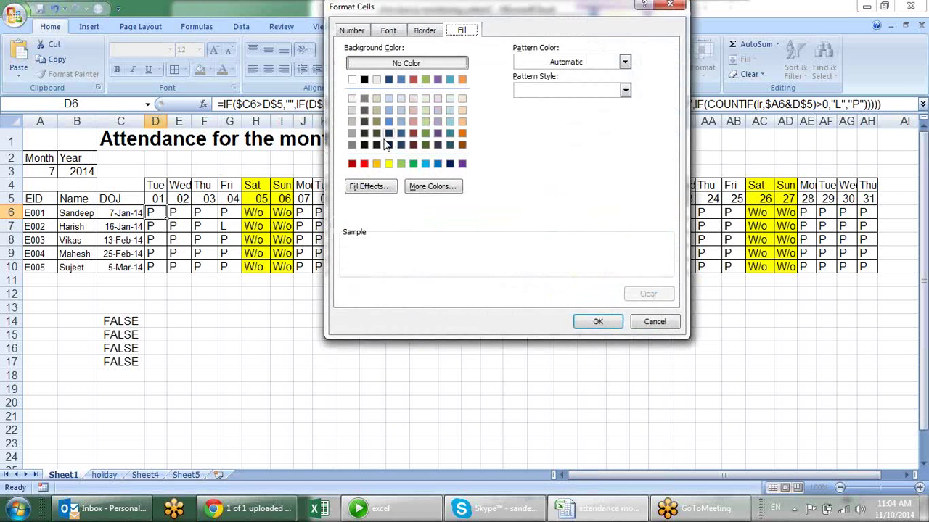
pyautogui.click(364, 164)
pyautogui.click(425, 30)
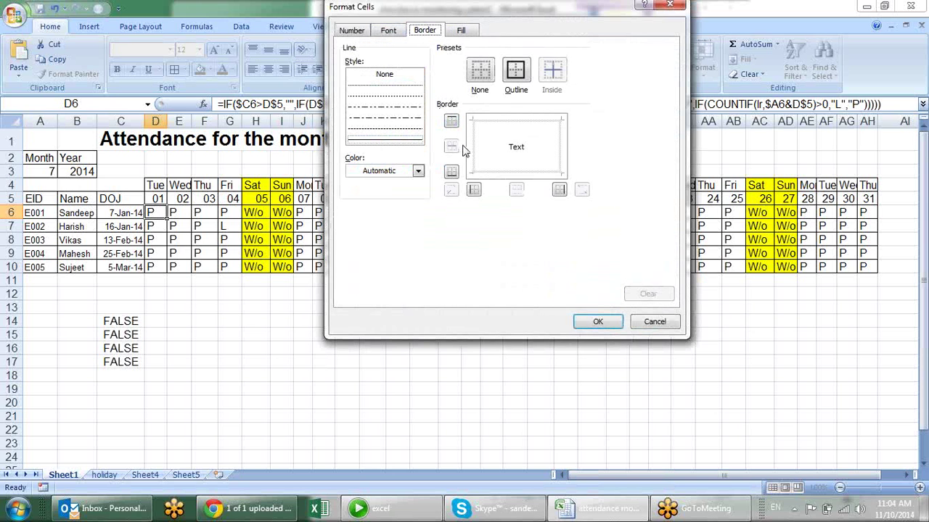
pyautogui.click(399, 31)
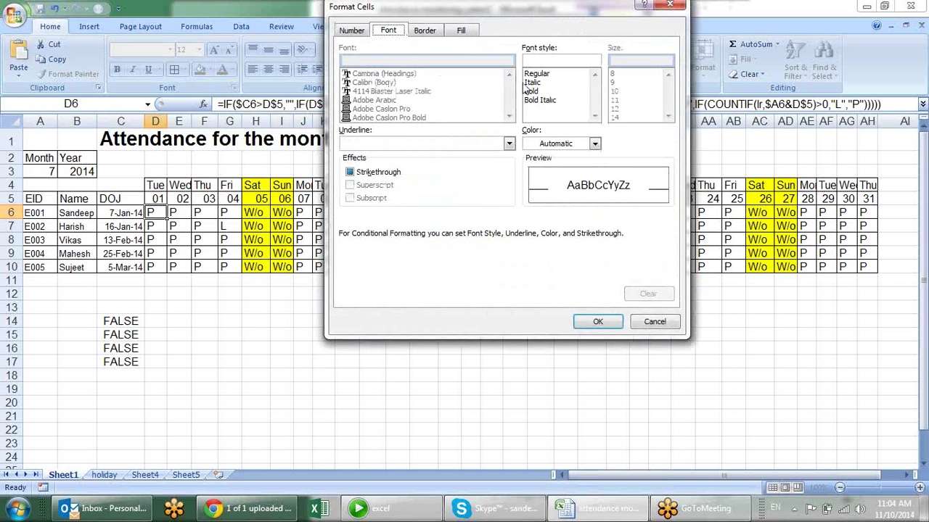
pyautogui.click(535, 92)
pyautogui.click(598, 321)
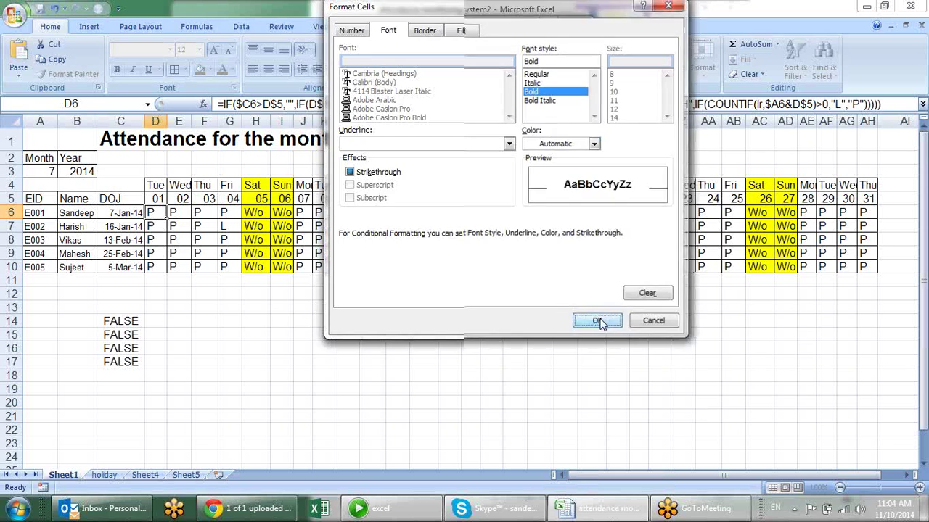
pyautogui.click(501, 257)
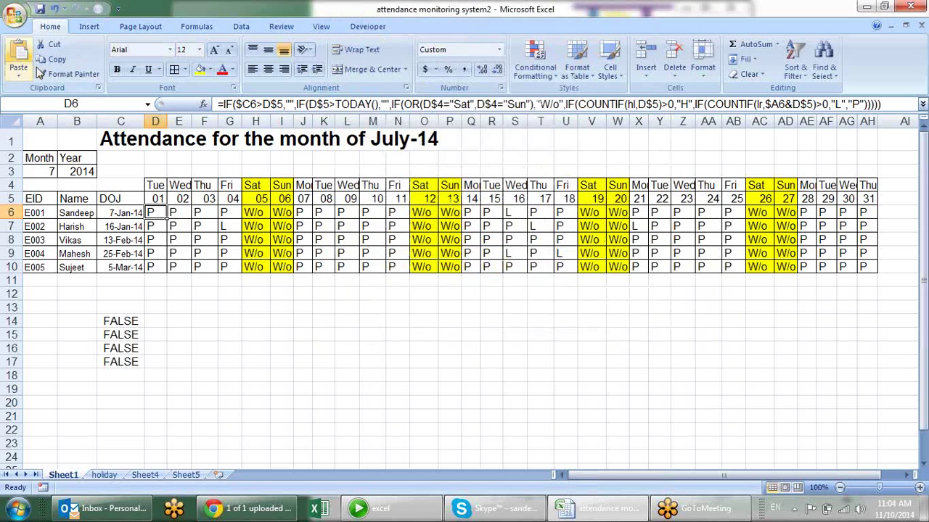
pyautogui.click(72, 74)
# Paint D6's red leave format over D6:AH10 and switch the month to 10
pyautogui.moveTo(150, 212); pyautogui.dragTo(869, 267)
pyautogui.click(324, 348)
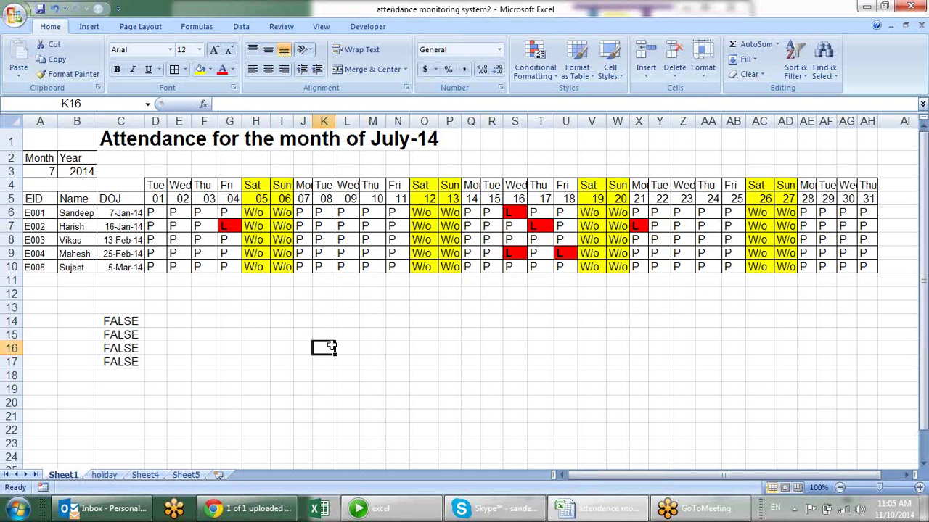
pyautogui.click(45, 172)
pyautogui.click(63, 172)
pyautogui.click(36, 227)
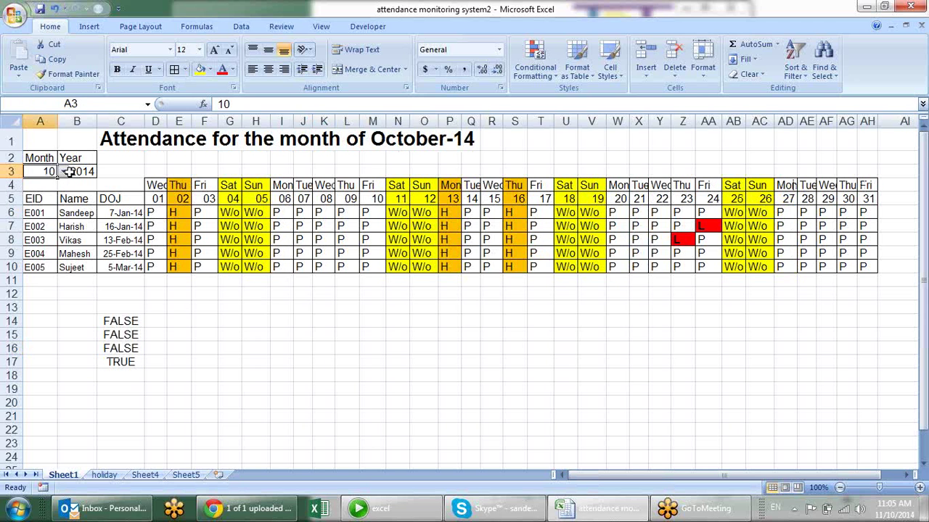
# Review months 9 and 11, then set the month to 1 for January-14
pyautogui.click(64, 172)
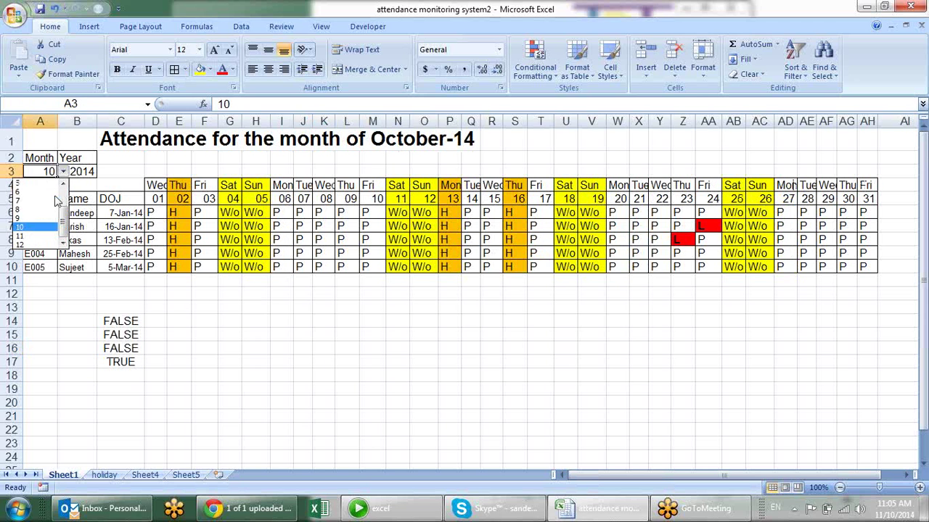
pyautogui.click(51, 219)
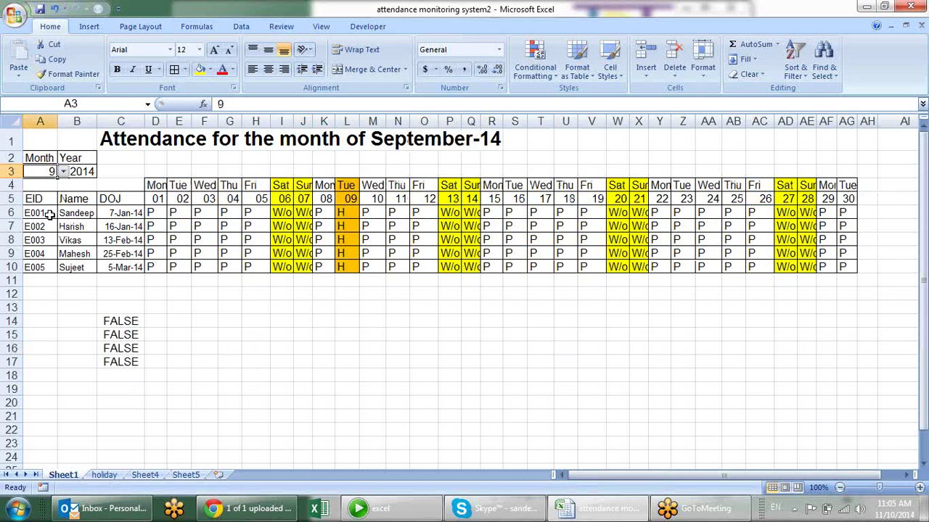
pyautogui.click(63, 172)
pyautogui.click(49, 236)
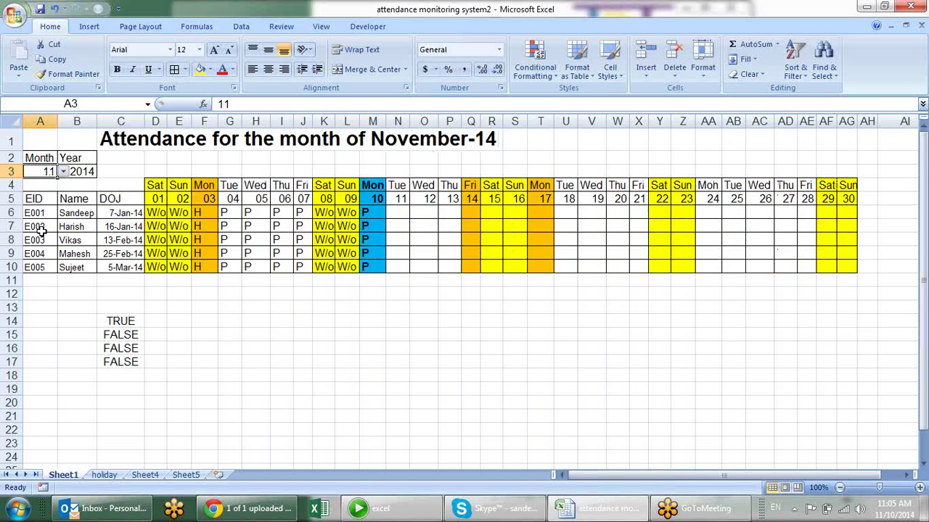
pyautogui.click(63, 172)
pyautogui.scroll(2, 58, 235)
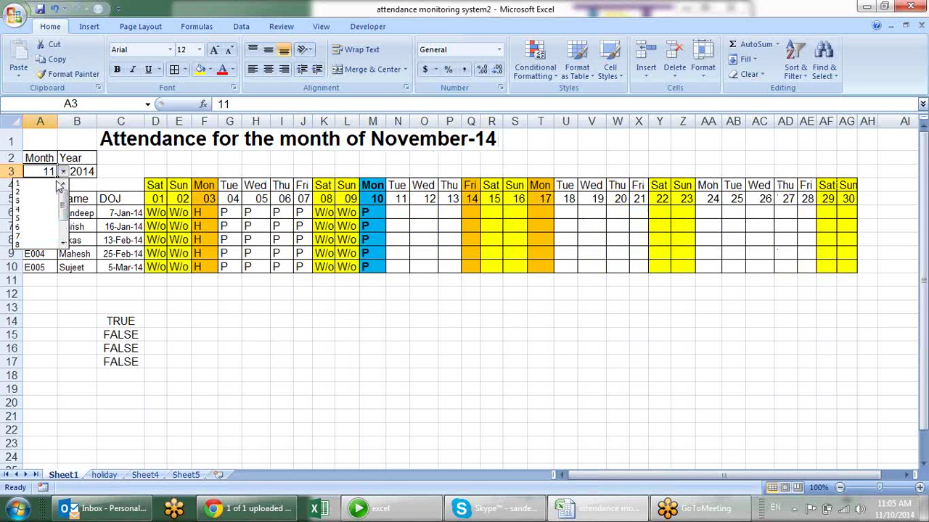
pyautogui.click(50, 183)
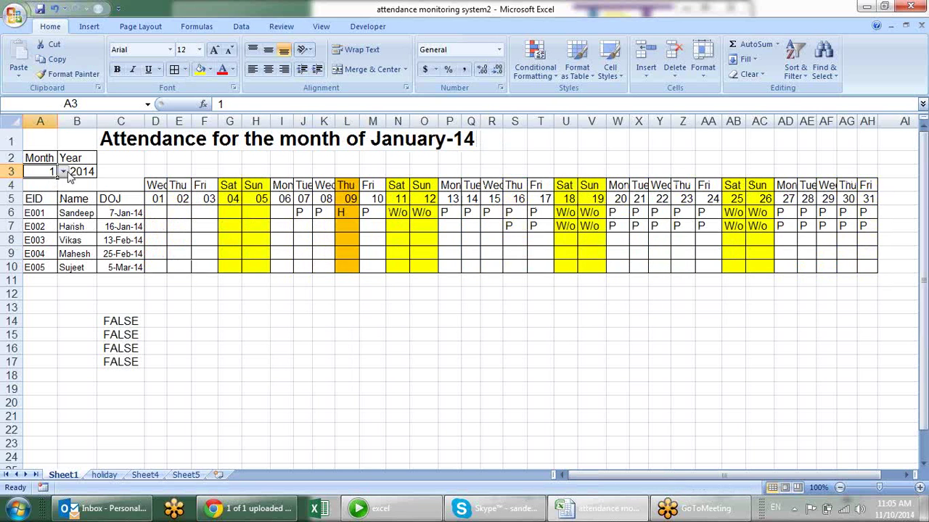
pyautogui.click(63, 172)
pyautogui.click(220, 318)
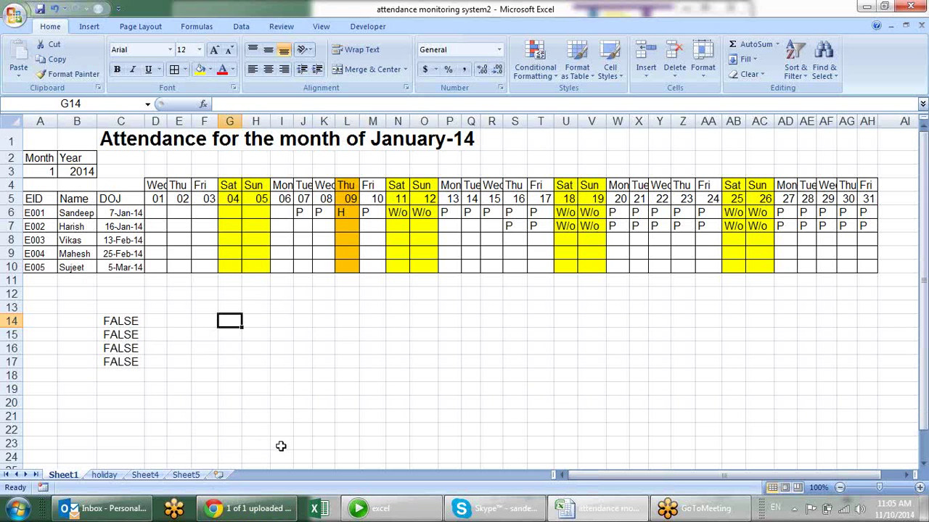
# Add a row 12 leave entry for employee E004 dated 4-Jul-14 in Sheet4
pyautogui.click(145, 475)
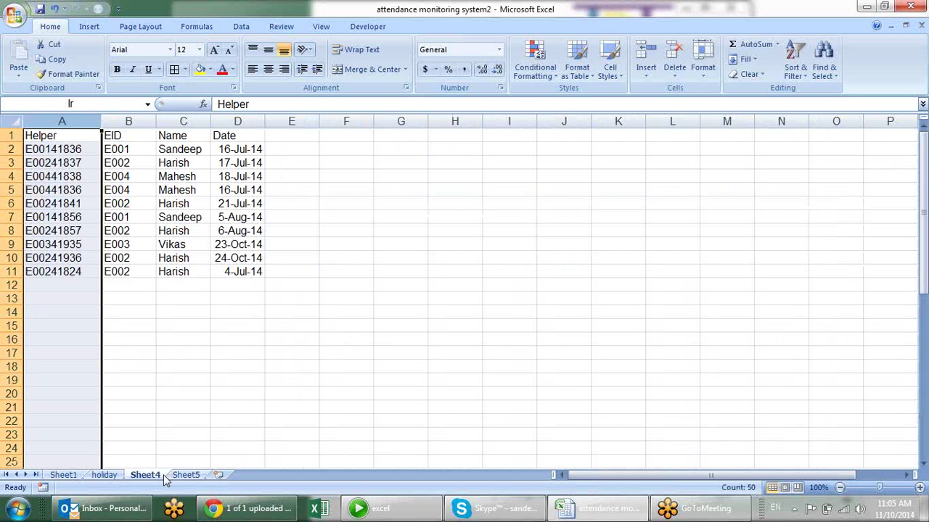
pyautogui.click(122, 312)
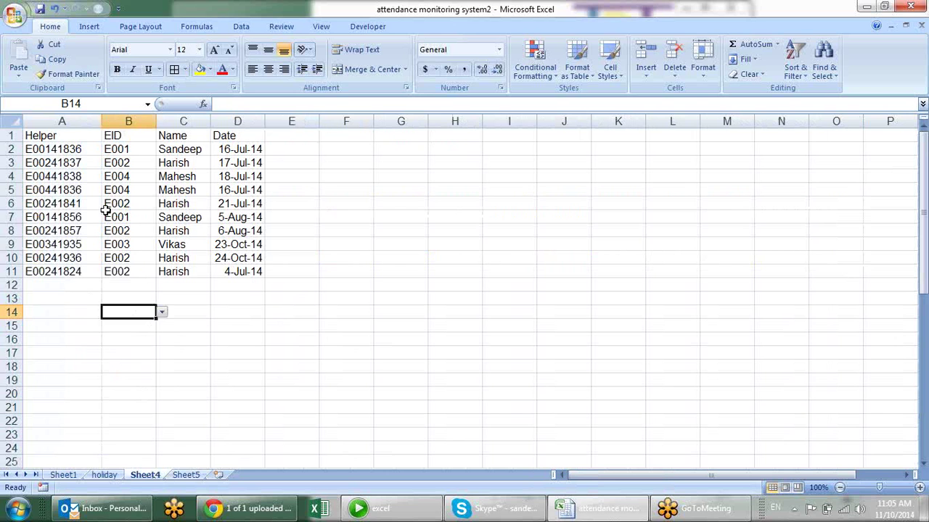
pyautogui.click(150, 284)
pyautogui.click(161, 285)
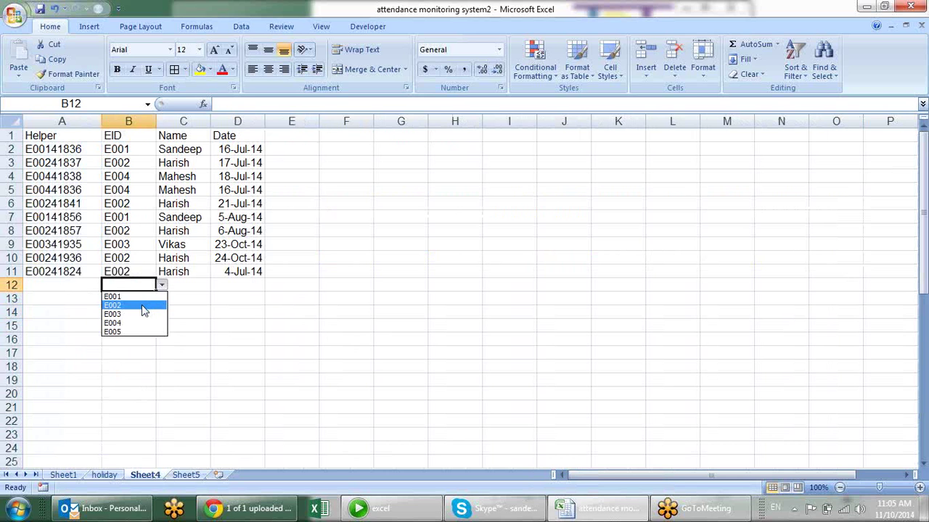
pyautogui.click(138, 307)
pyautogui.click(161, 285)
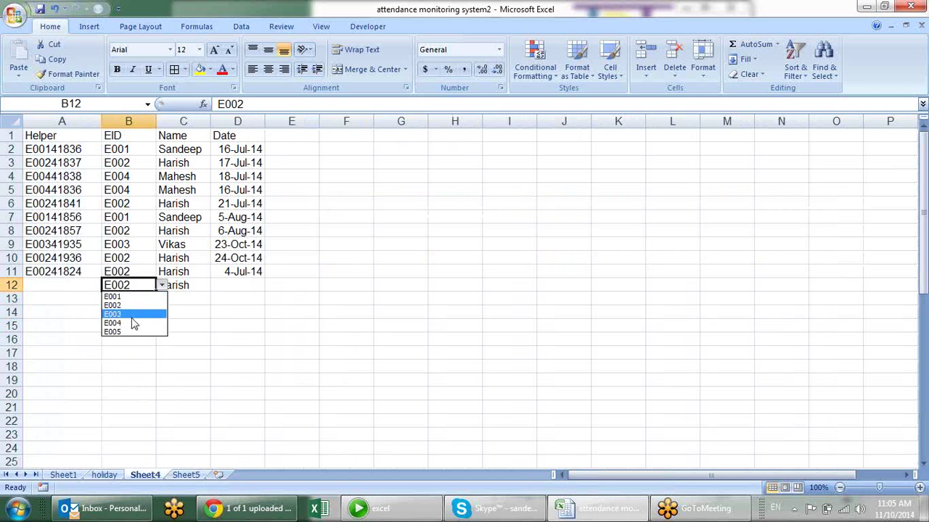
pyautogui.click(135, 325)
pyautogui.click(222, 285)
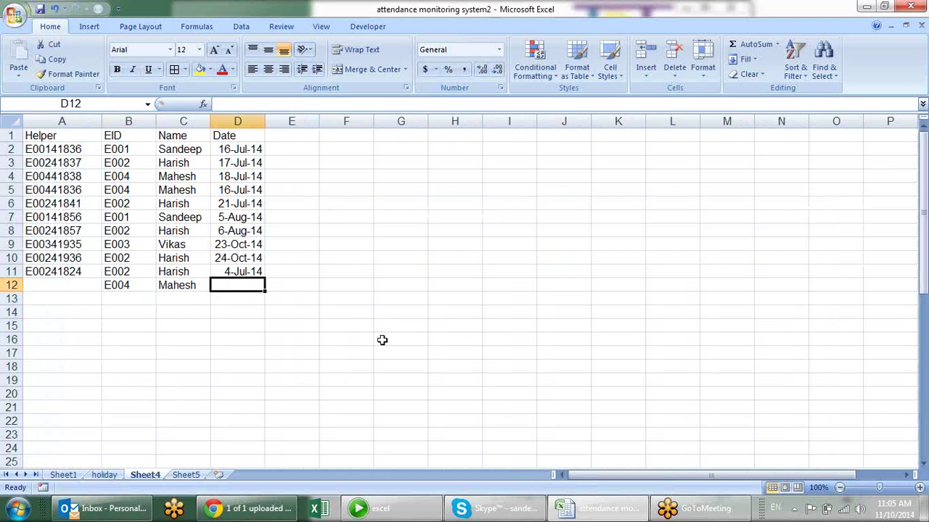
pyautogui.write('4-jul-14')
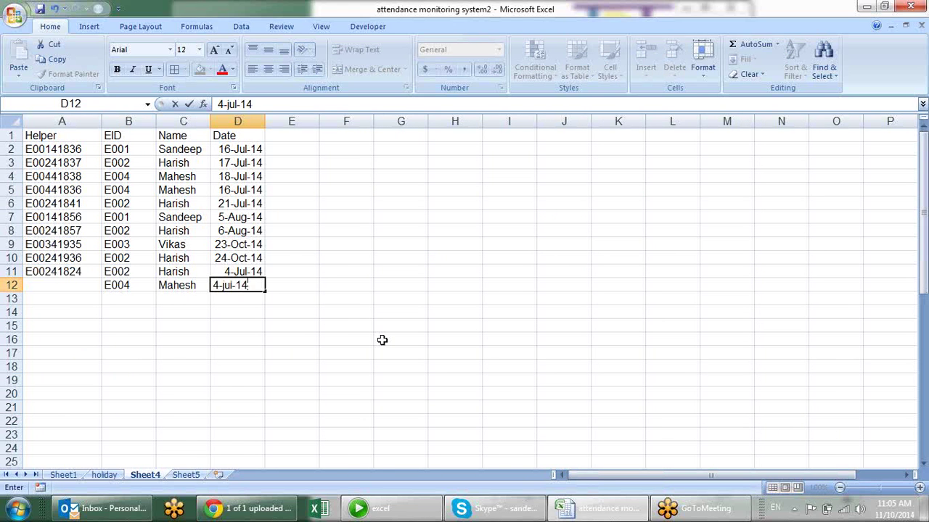
pyautogui.press('Return')
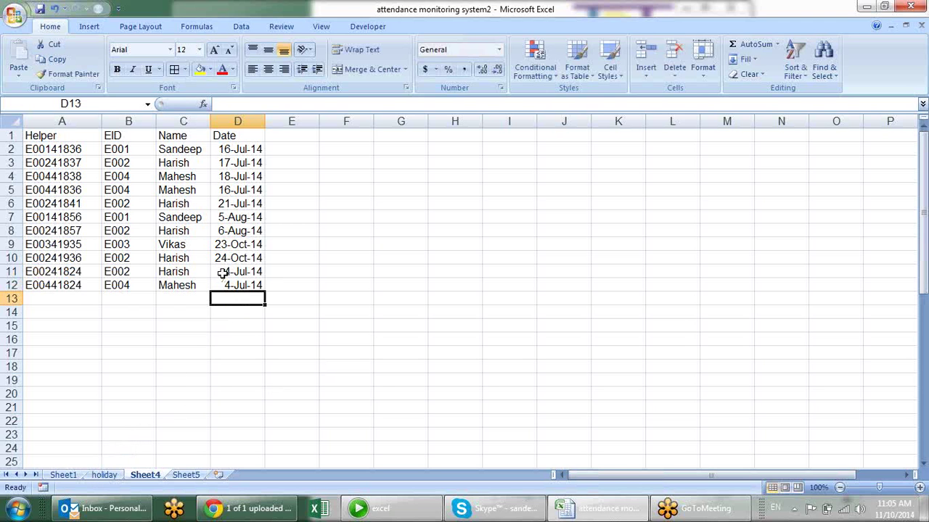
# Fill a trial row 13 entry down, then clear it and return to Sheet1
pyautogui.moveTo(120, 294); pyautogui.dragTo(178, 297)
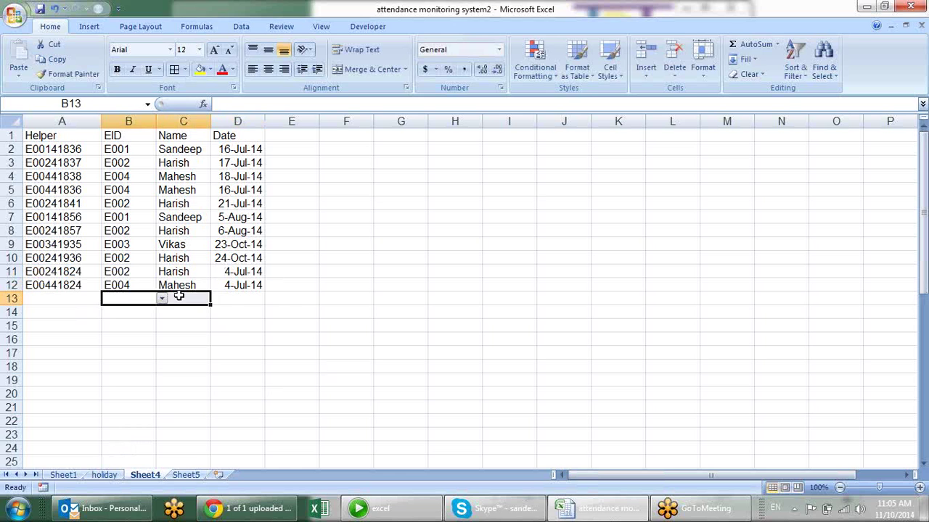
pyautogui.hotkey('ctrl', 'd')
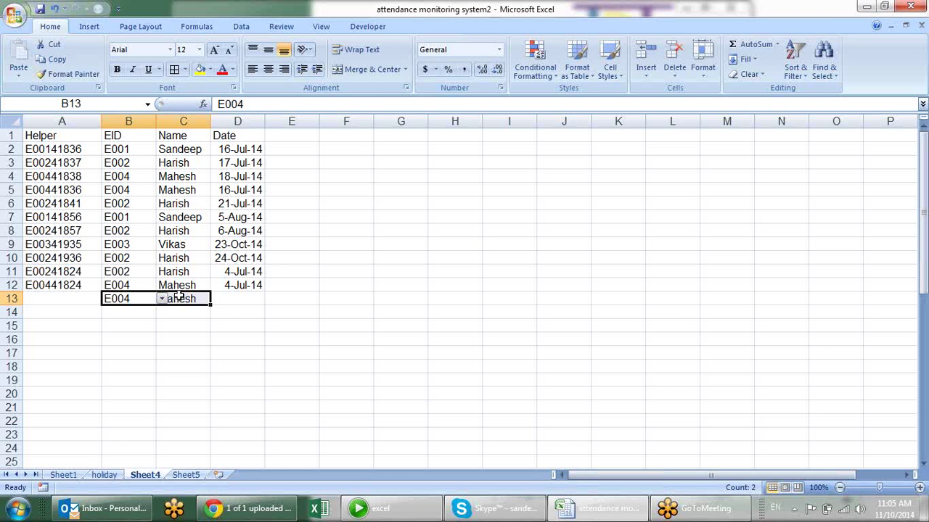
pyautogui.click(178, 296)
pyautogui.press('Tab')
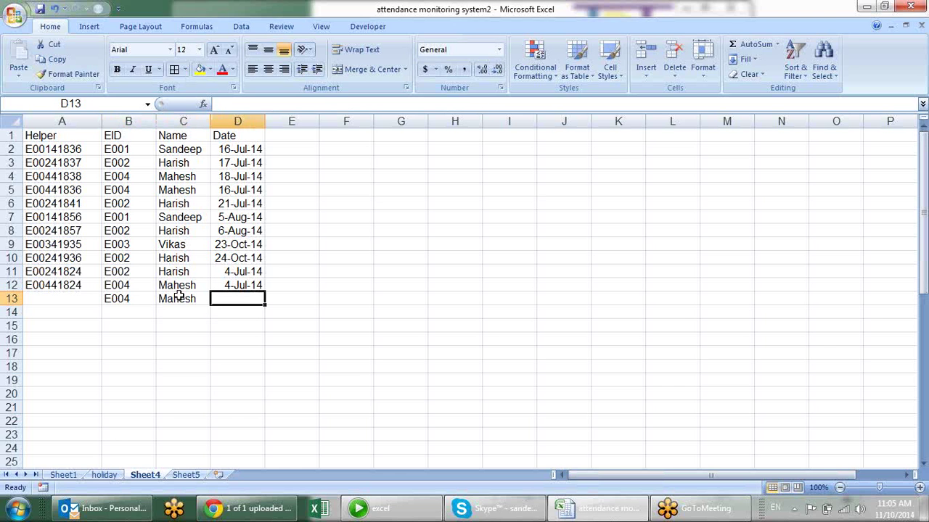
pyautogui.write('5-')
pyautogui.press('Escape')
pyautogui.moveTo(134, 303); pyautogui.dragTo(176, 304)
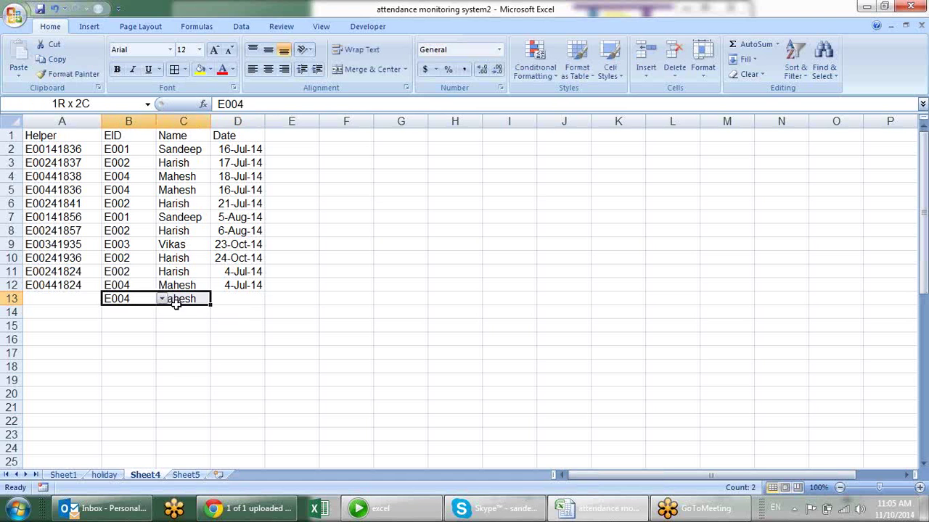
pyautogui.press('Delete')
pyautogui.click(282, 312)
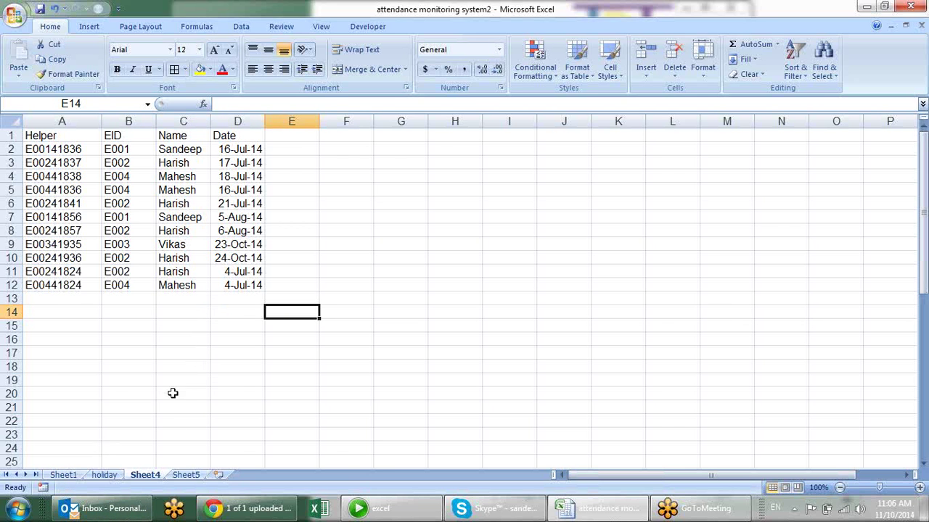
pyautogui.click(63, 476)
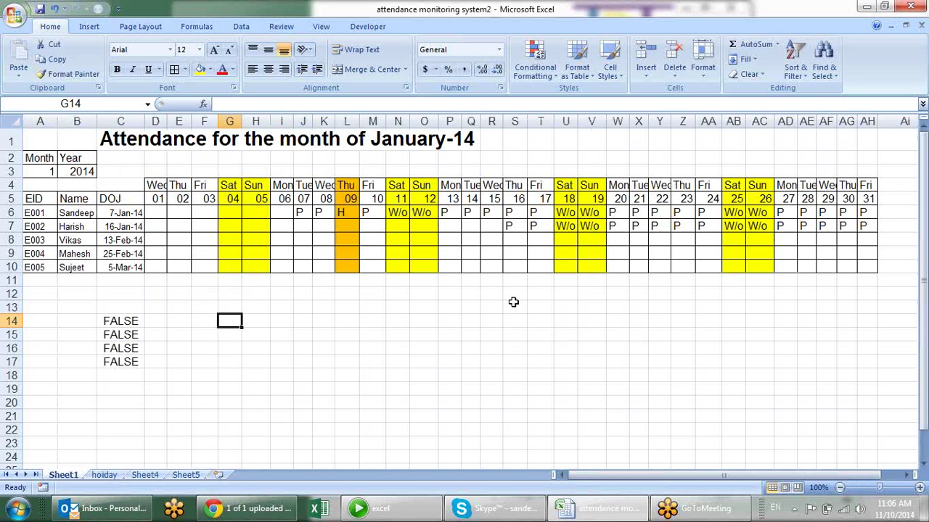
# Pick month 7 in A3 to show July-14 with E004's red L on the 4th
pyautogui.click(45, 172)
pyautogui.click(63, 172)
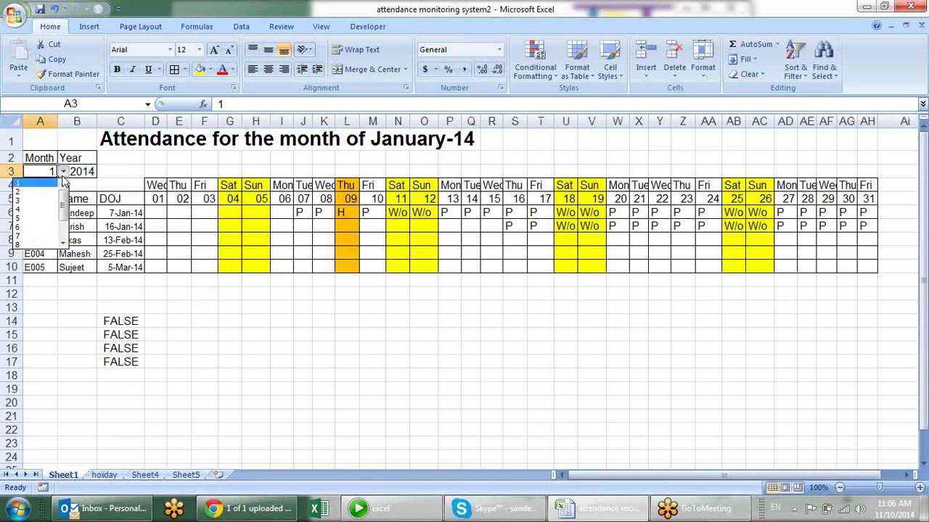
pyautogui.click(40, 236)
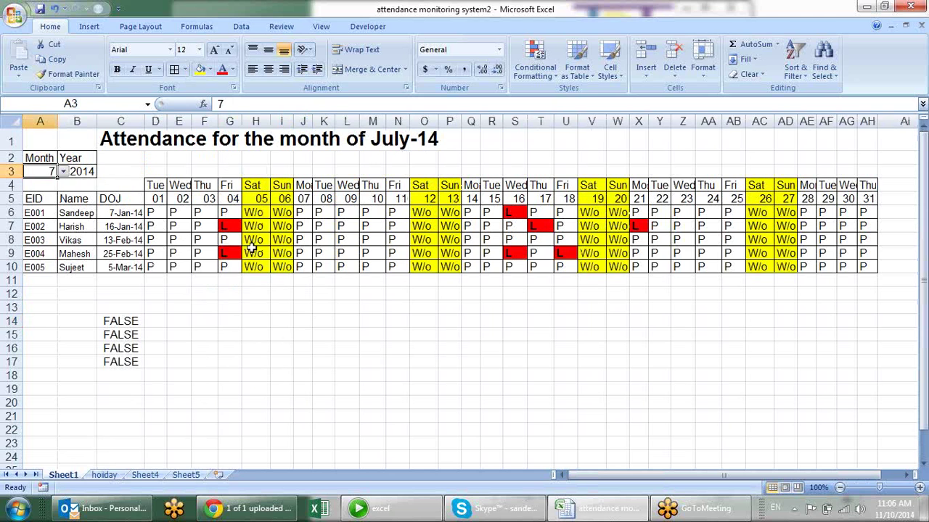
pyautogui.click(371, 313)
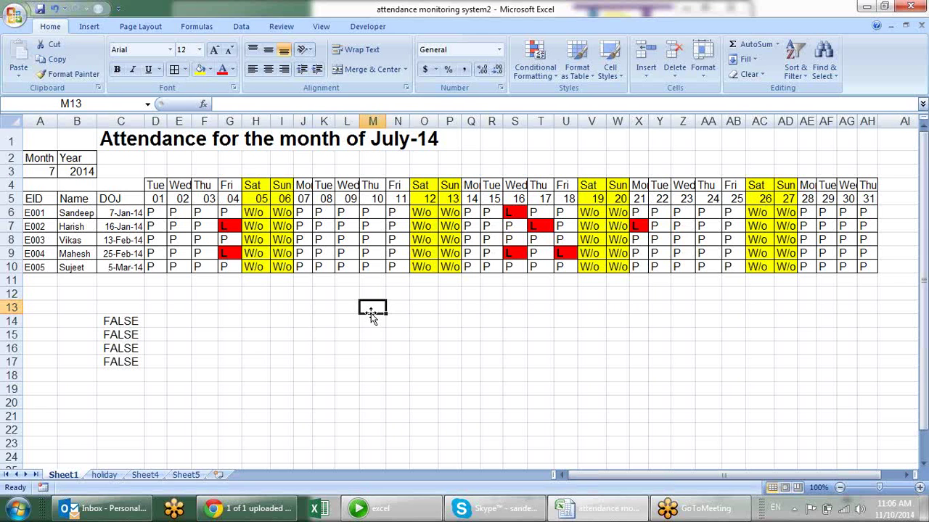
# On Sheet4, fill the leave dates from 4-Jul-14 down through 8-Jul-14 in rows 13–16
pyautogui.click(104, 474)
pyautogui.click(145, 475)
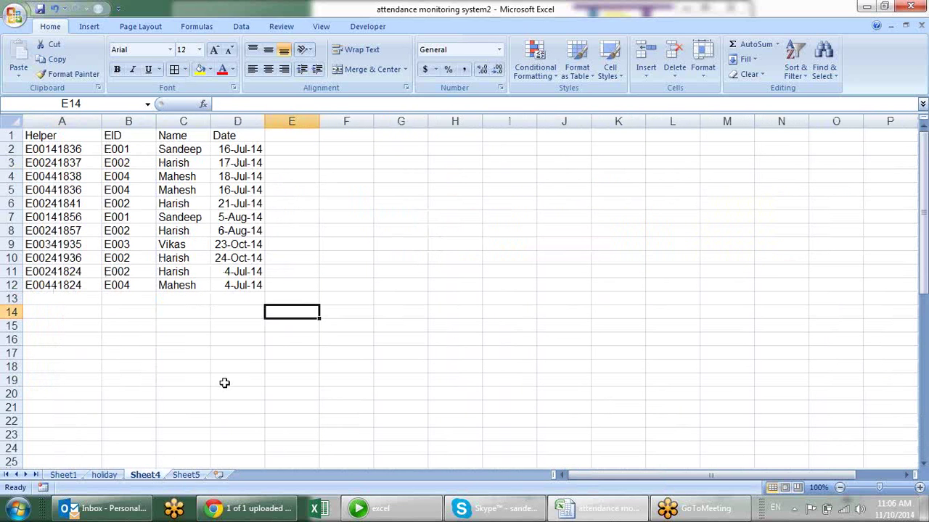
pyautogui.click(251, 288)
pyautogui.moveTo(265, 291); pyautogui.dragTo(265, 353)
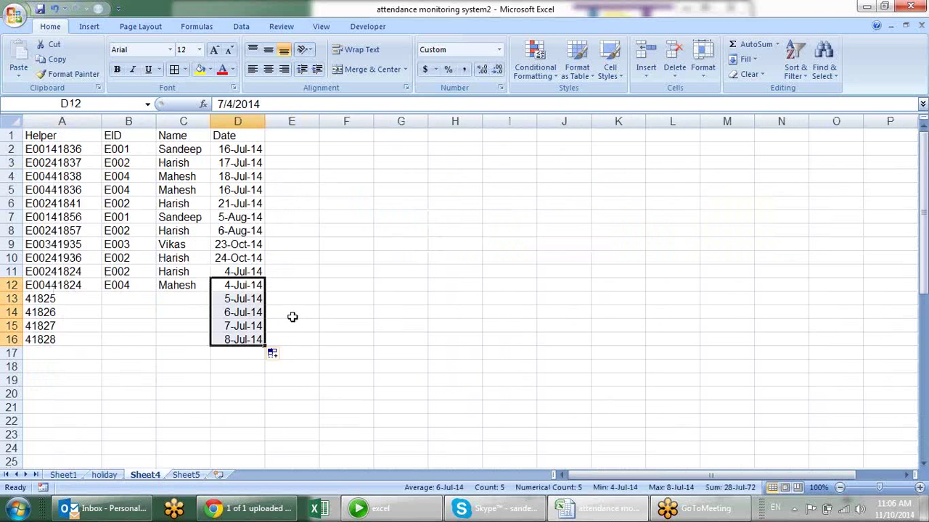
pyautogui.click(147, 284)
# Copy the last row's EID and name (E004) into rows 13–16
pyautogui.moveTo(147, 284); pyautogui.dragTo(186, 285)
pyautogui.hotkey('ctrl', 'c')
pyautogui.moveTo(131, 300); pyautogui.dragTo(131, 338)
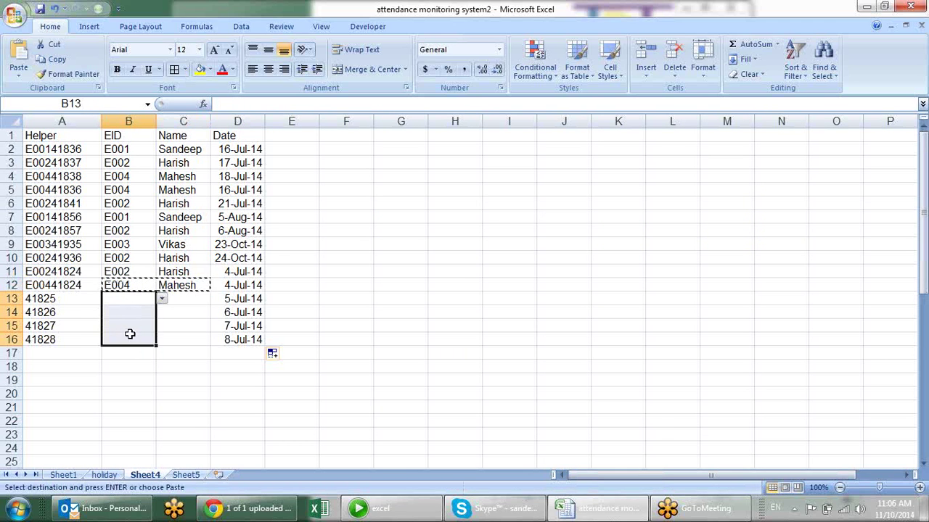
pyautogui.press('Return')
pyautogui.click(415, 360)
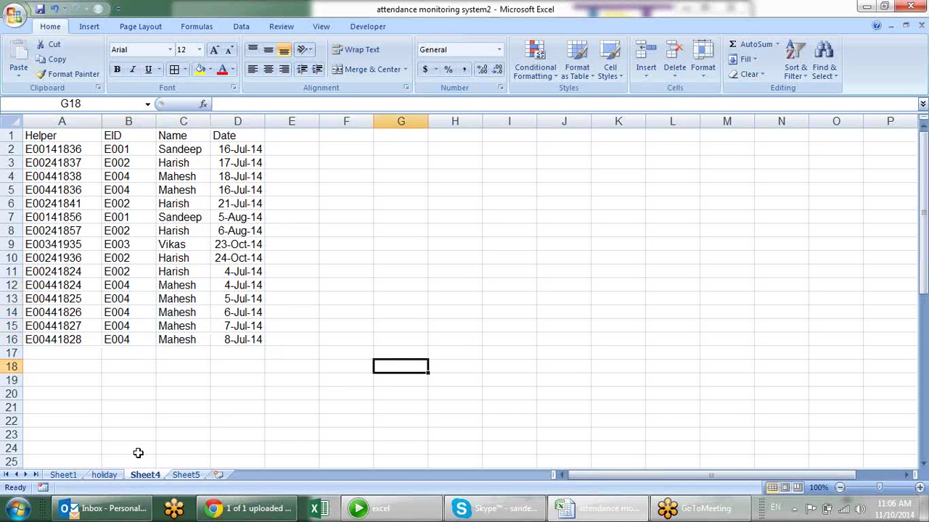
# Return to the Sheet1 July-14 grid to see E004's red L on 07 and 08 July
pyautogui.click(64, 475)
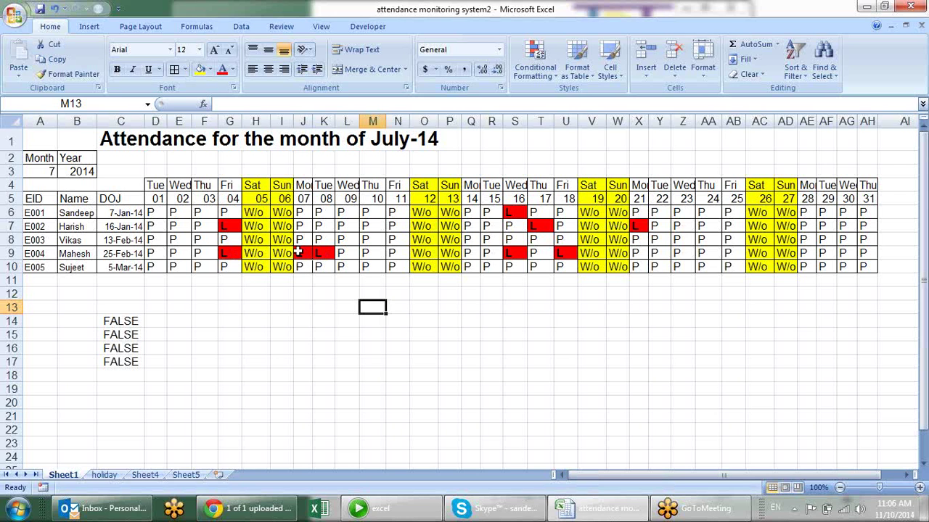
pyautogui.click(104, 475)
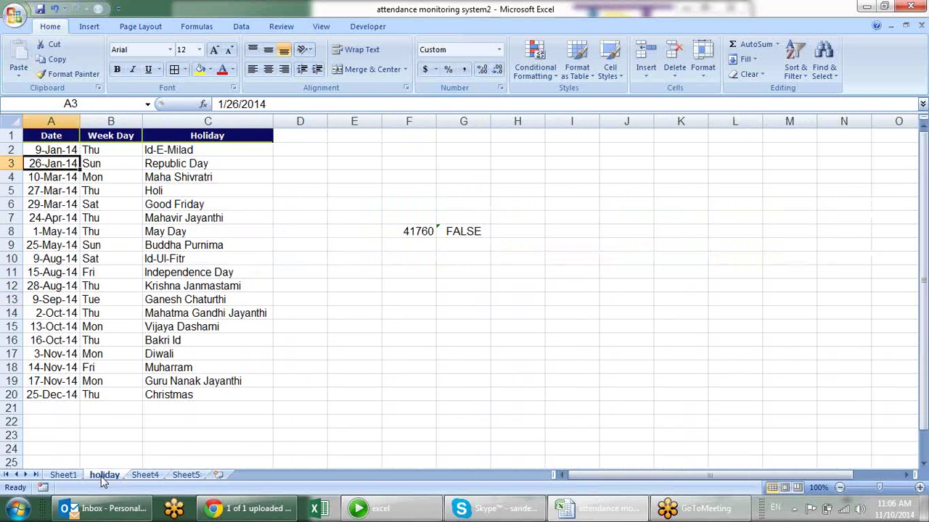
pyautogui.click(145, 475)
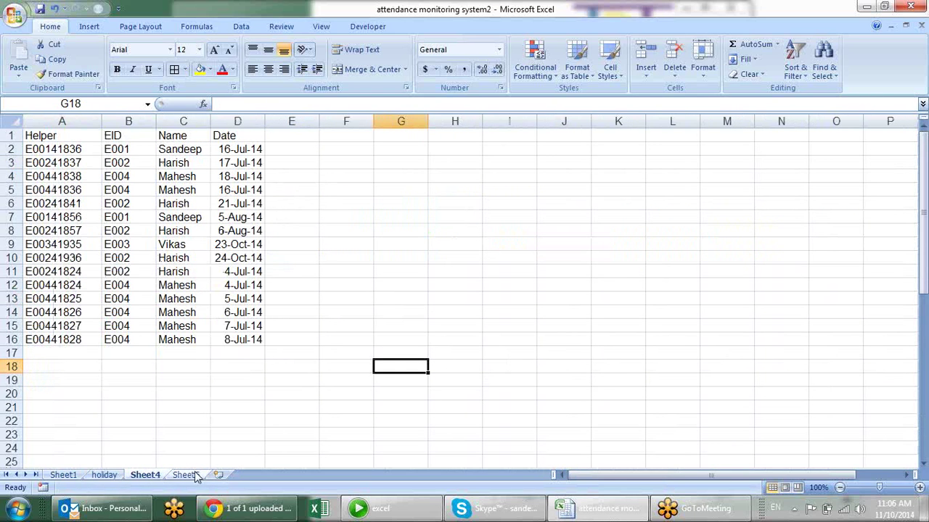
pyautogui.click(76, 476)
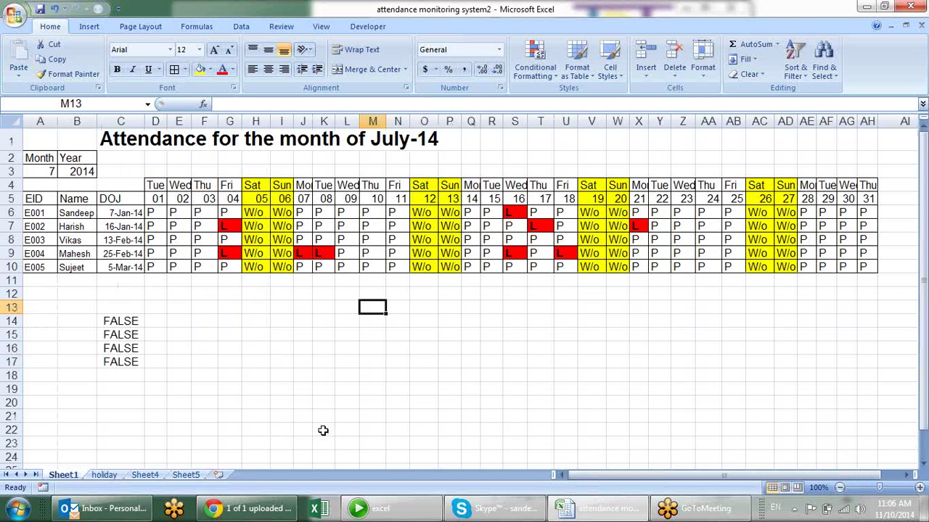
pyautogui.click(110, 336)
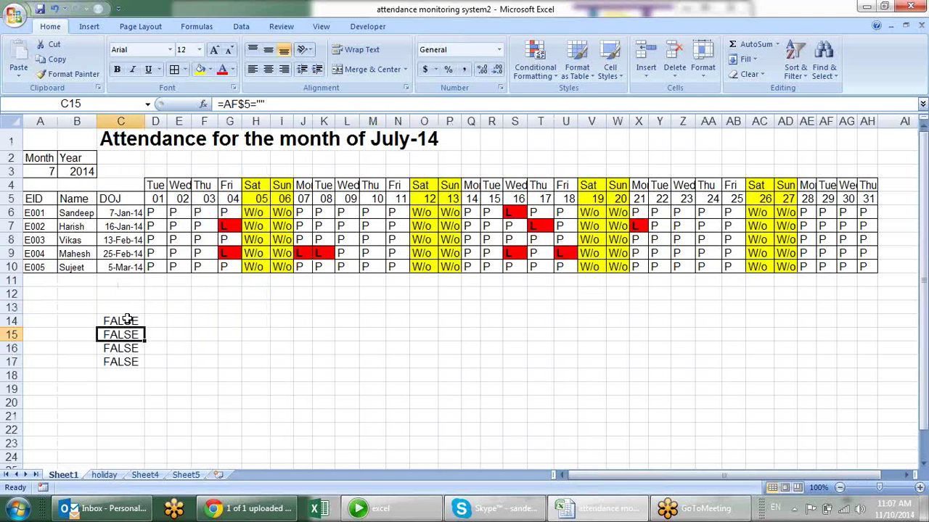
# Review the C14 weekend check formula and attendance formulas across the July grid
pyautogui.click(124, 321)
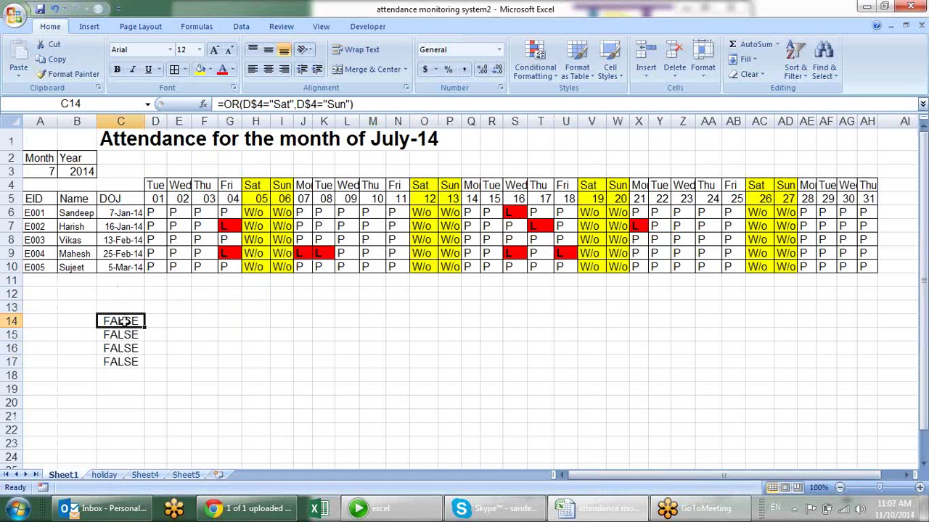
pyautogui.click(203, 226)
pyautogui.click(326, 238)
pyautogui.click(410, 226)
pyautogui.click(470, 213)
pyautogui.click(511, 240)
pyautogui.click(495, 253)
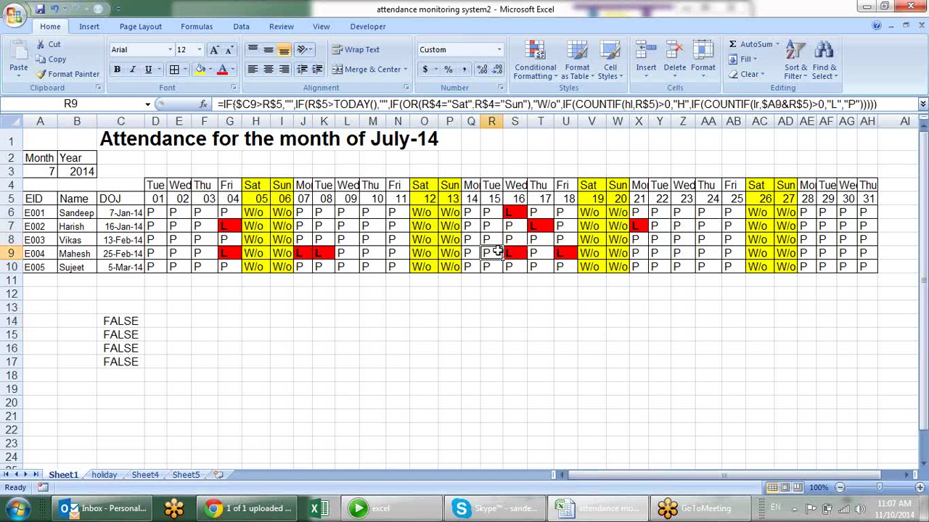
pyautogui.click(575, 268)
pyautogui.click(711, 267)
pyautogui.click(780, 240)
pyautogui.click(842, 228)
# Check the date header, G5 and D6 formulas, then close the workbook and Excel
pyautogui.click(859, 265)
pyautogui.click(825, 240)
pyautogui.click(814, 201)
pyautogui.click(706, 229)
pyautogui.click(545, 241)
pyautogui.click(422, 240)
pyautogui.click(348, 213)
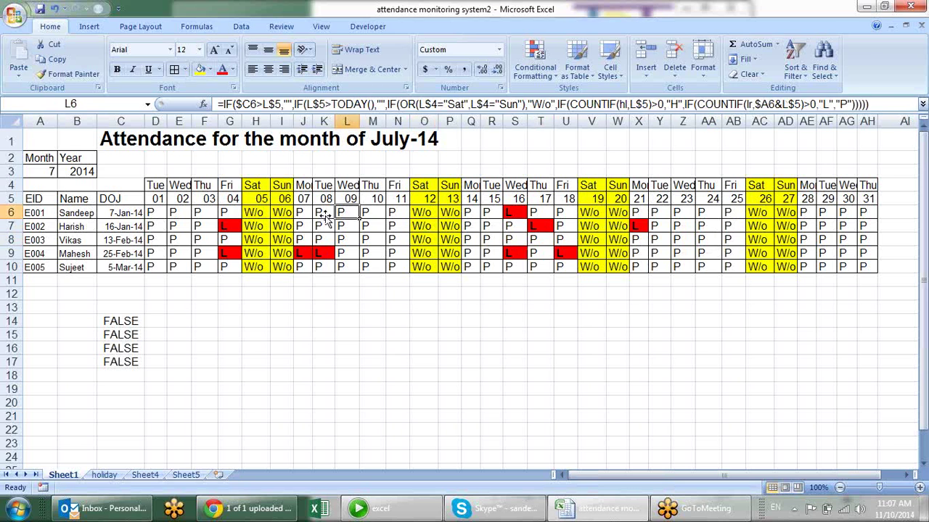
pyautogui.click(221, 202)
pyautogui.click(160, 213)
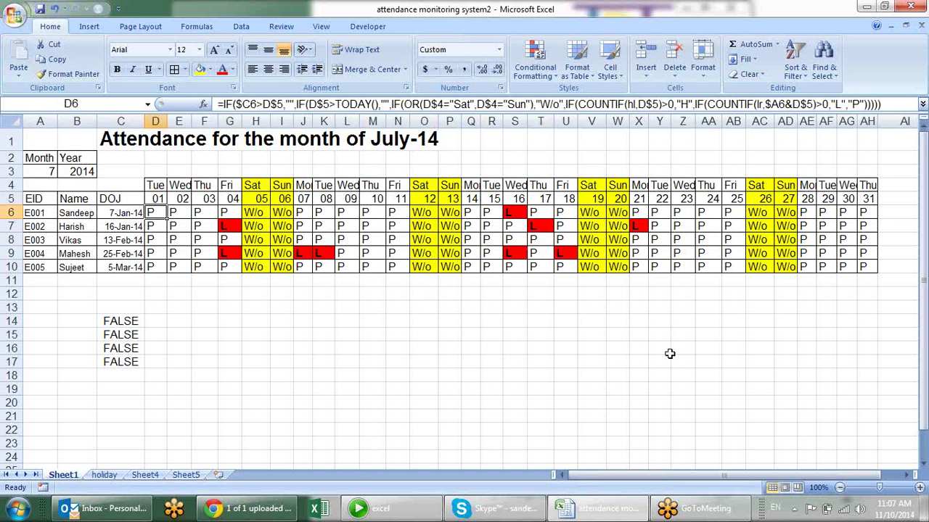
pyautogui.click(911, 6)
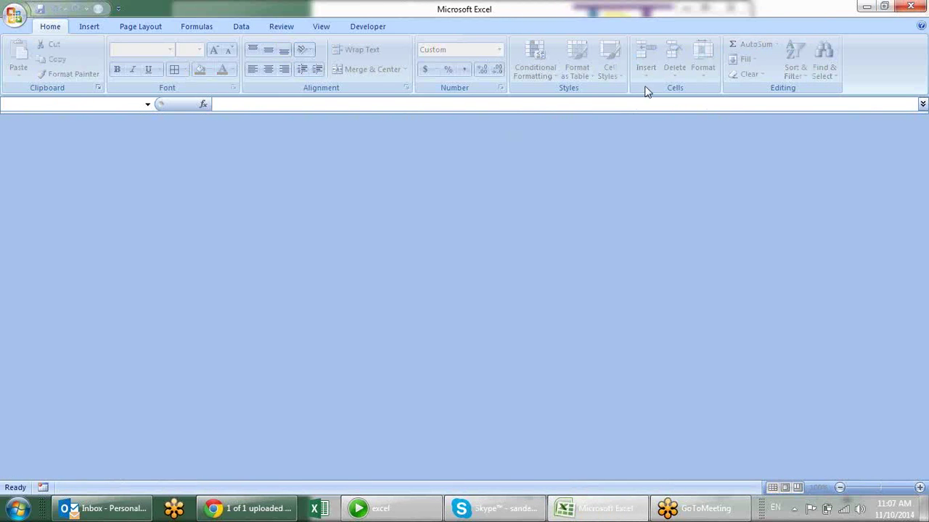
pyautogui.click(911, 7)
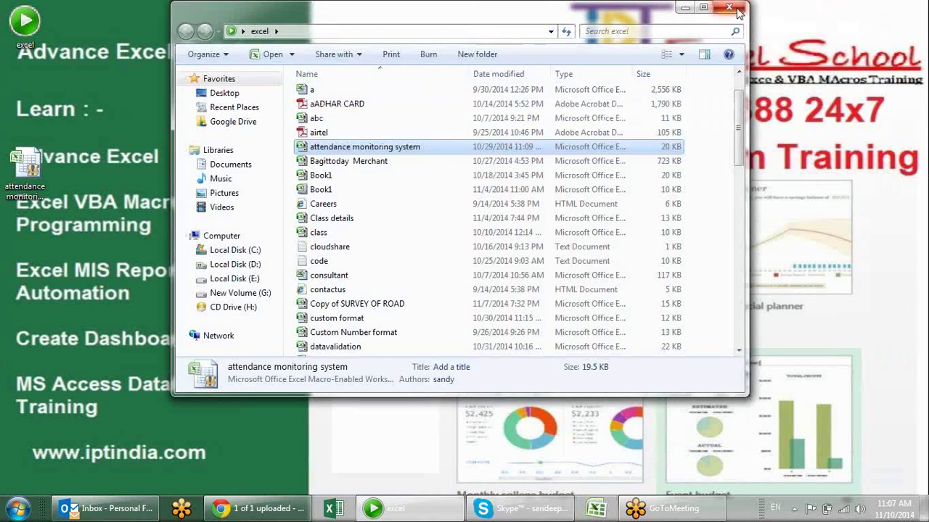